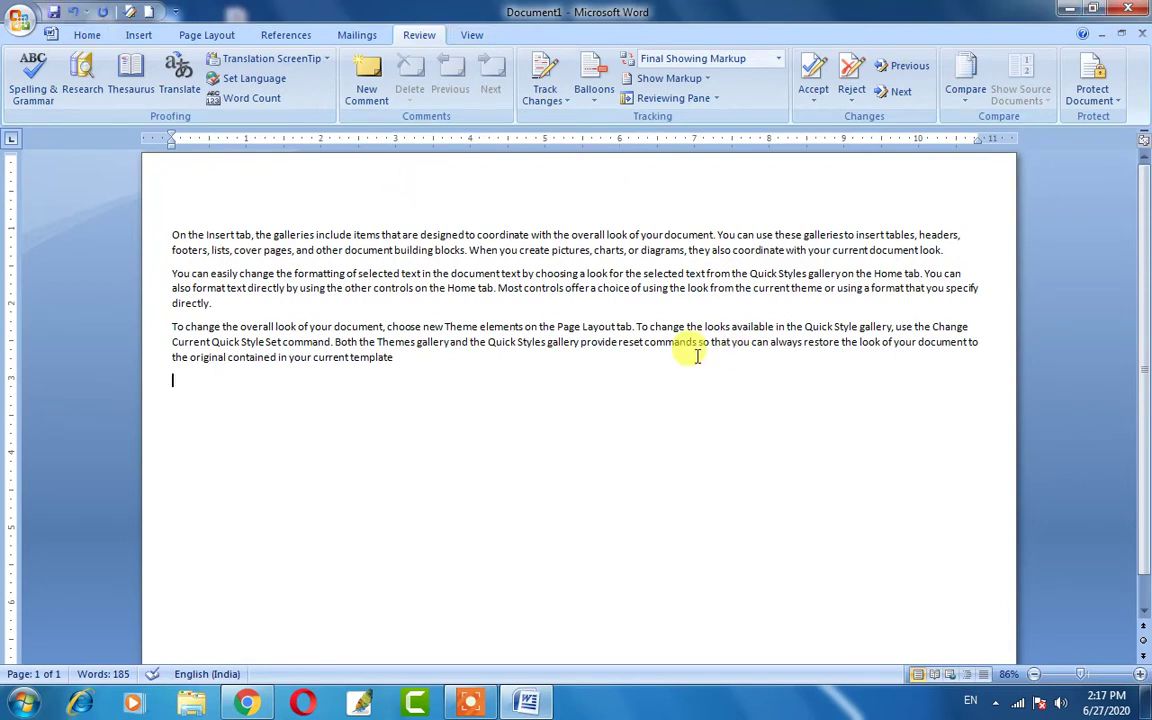
Type 'applp' on a new line below the last paragraph, leaving the misspelled word 'Applp'.
{"action": "key", "text": "super+r"}
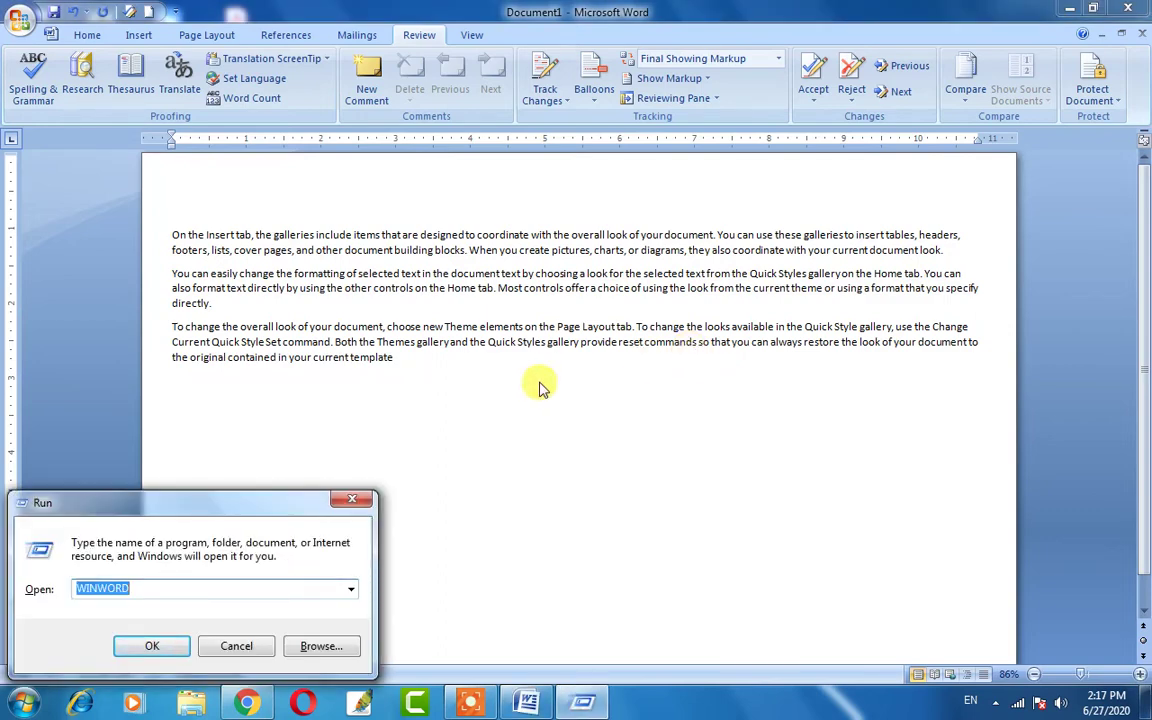
{"action": "left_click", "coordinate": [352, 501]}
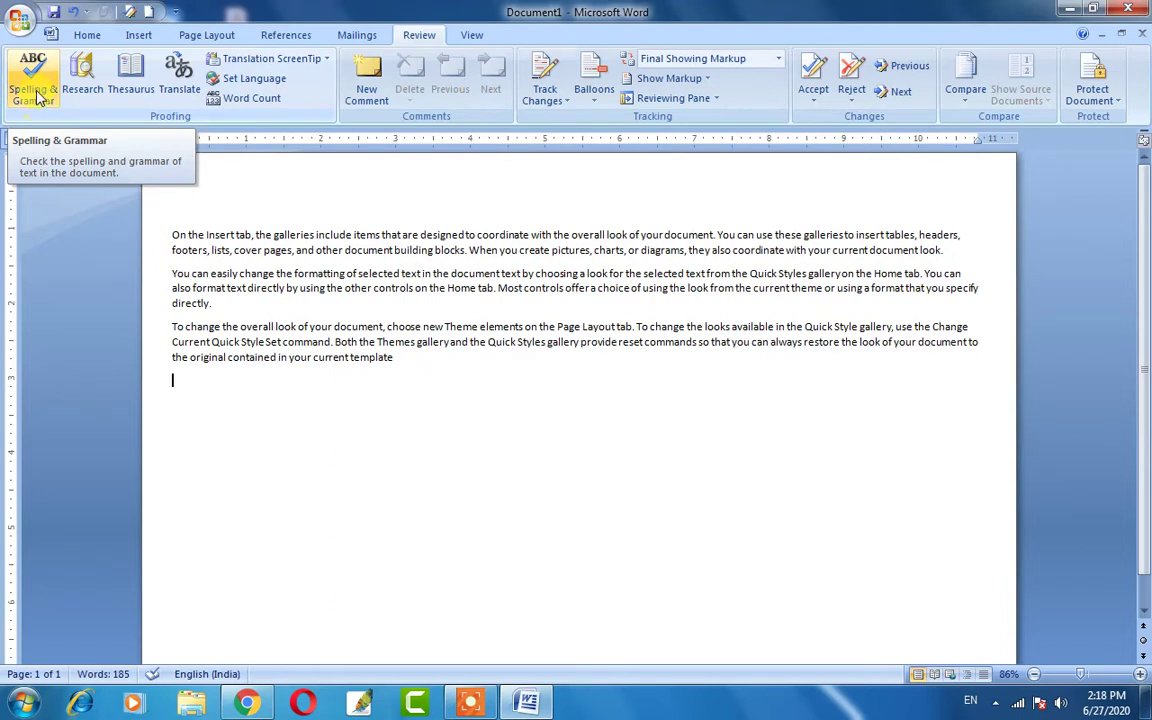
{"action": "left_click", "coordinate": [290, 454]}
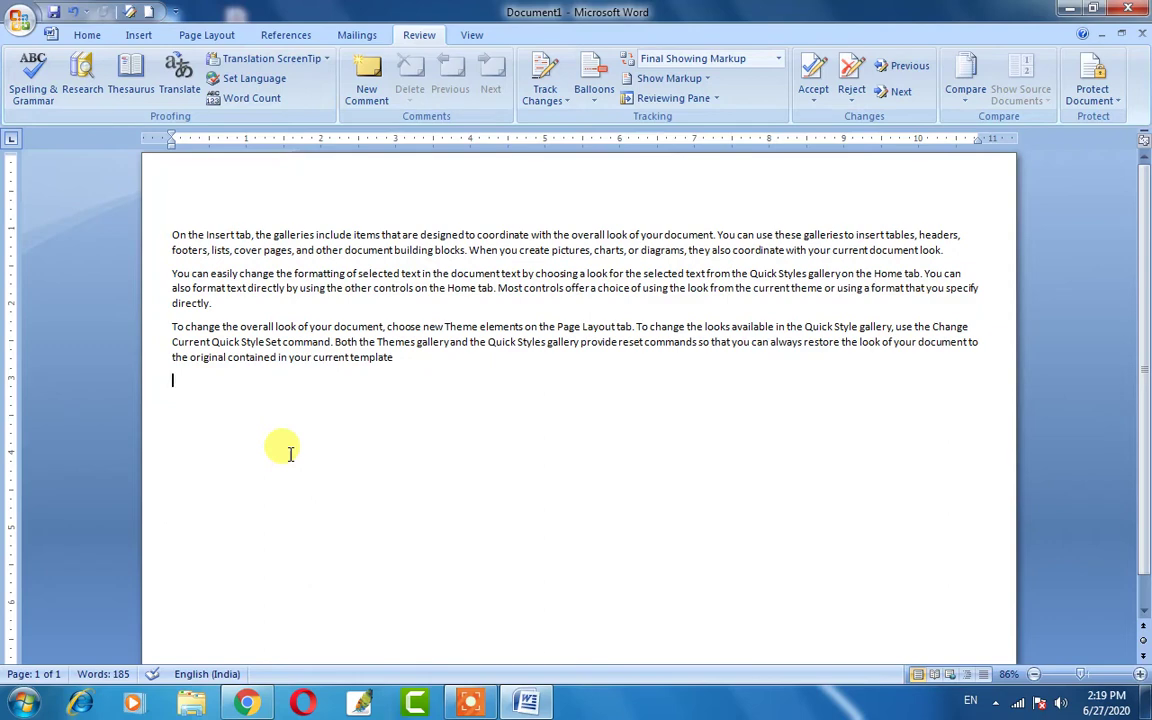
{"action": "type", "text": "a"}
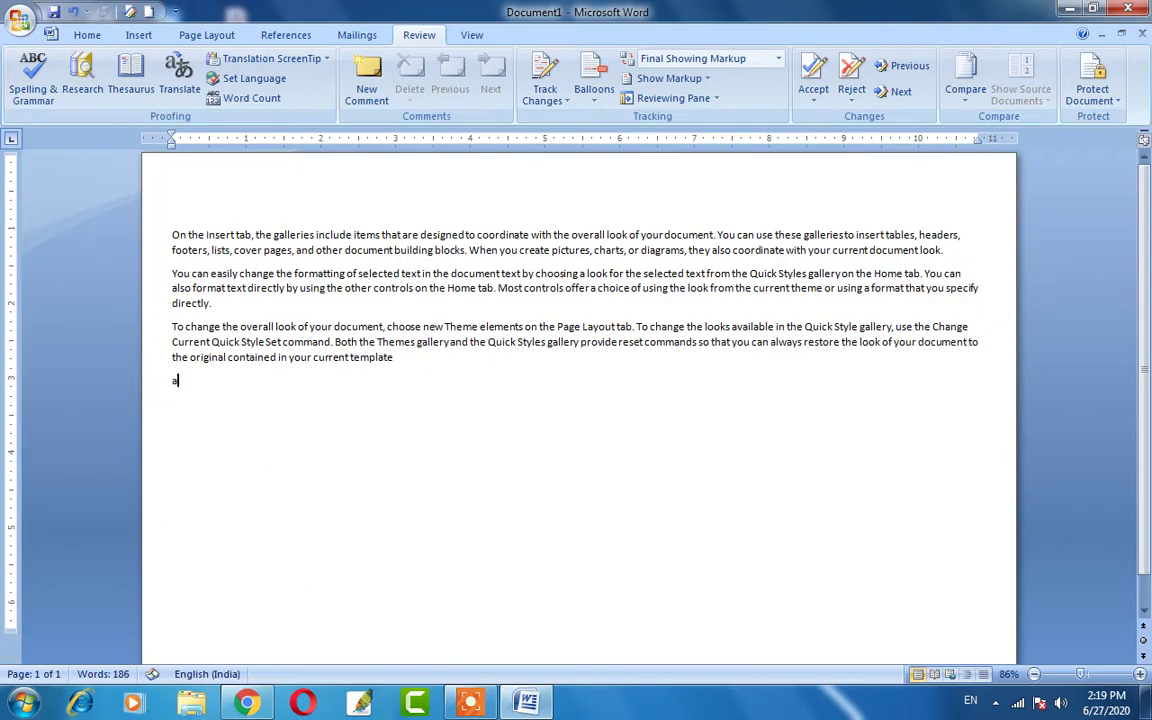
{"action": "type", "text": "pplp"}
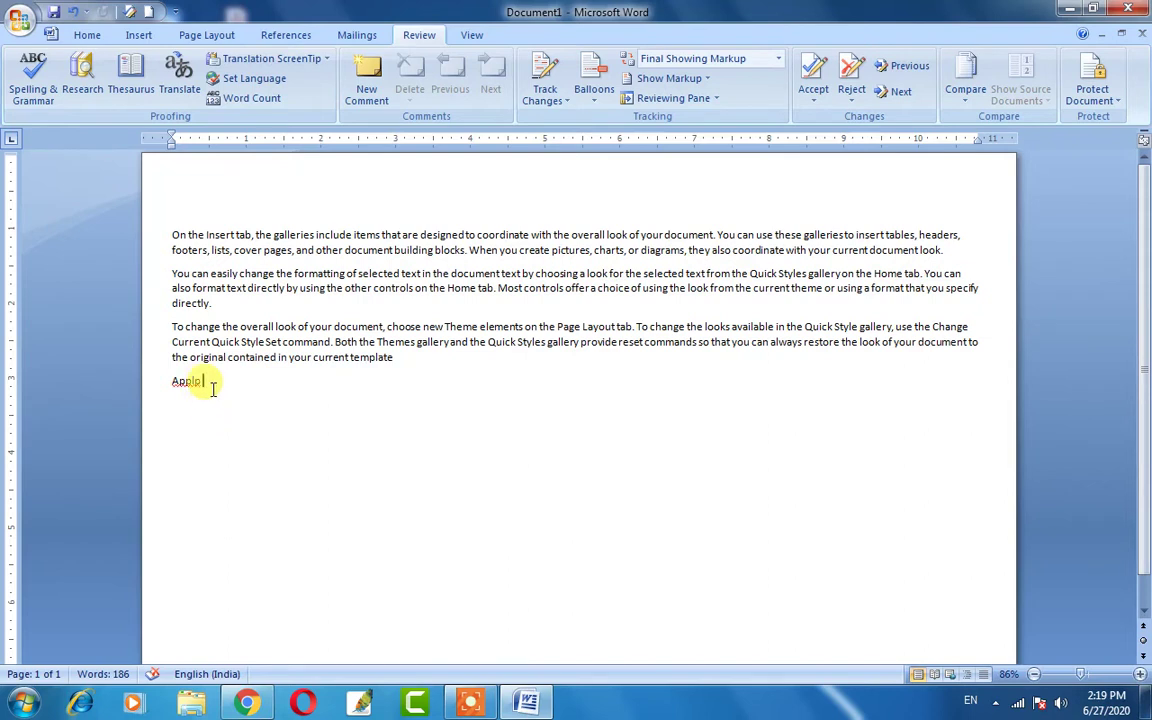
Select the word 'Applp', then deselect it.
{"action": "left_click_drag", "start_coordinate": [206, 383], "coordinate": [170, 383]}
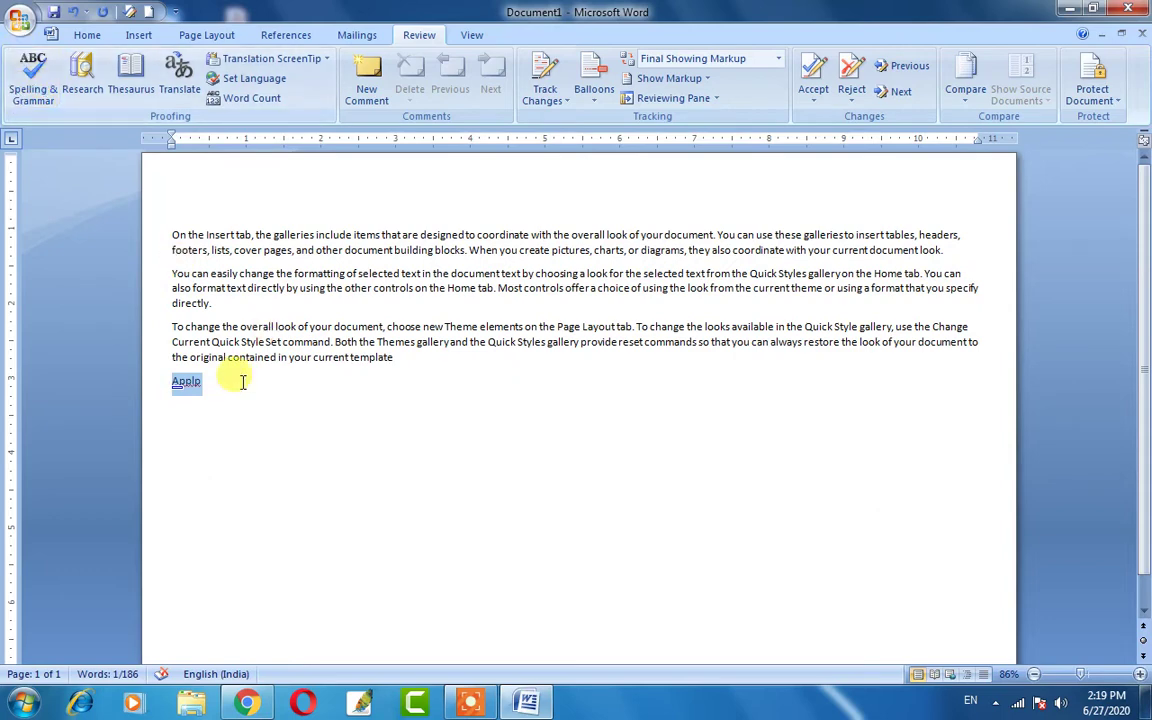
{"action": "left_click", "coordinate": [218, 386]}
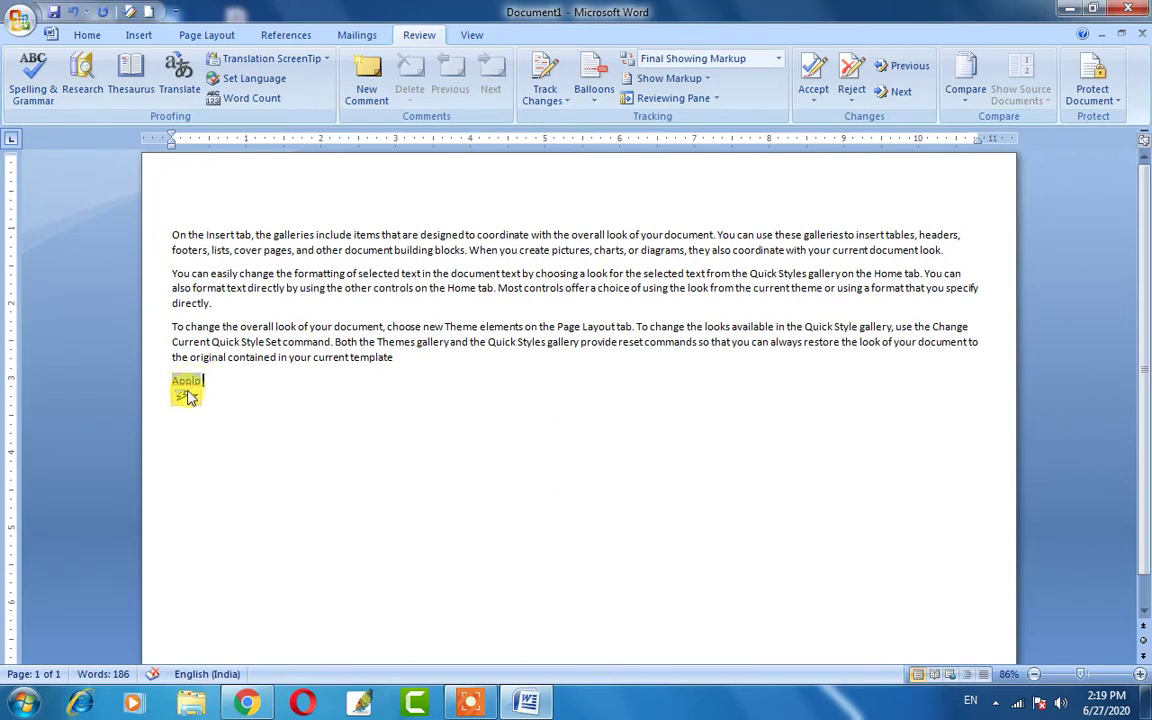
{"action": "left_click", "coordinate": [231, 379]}
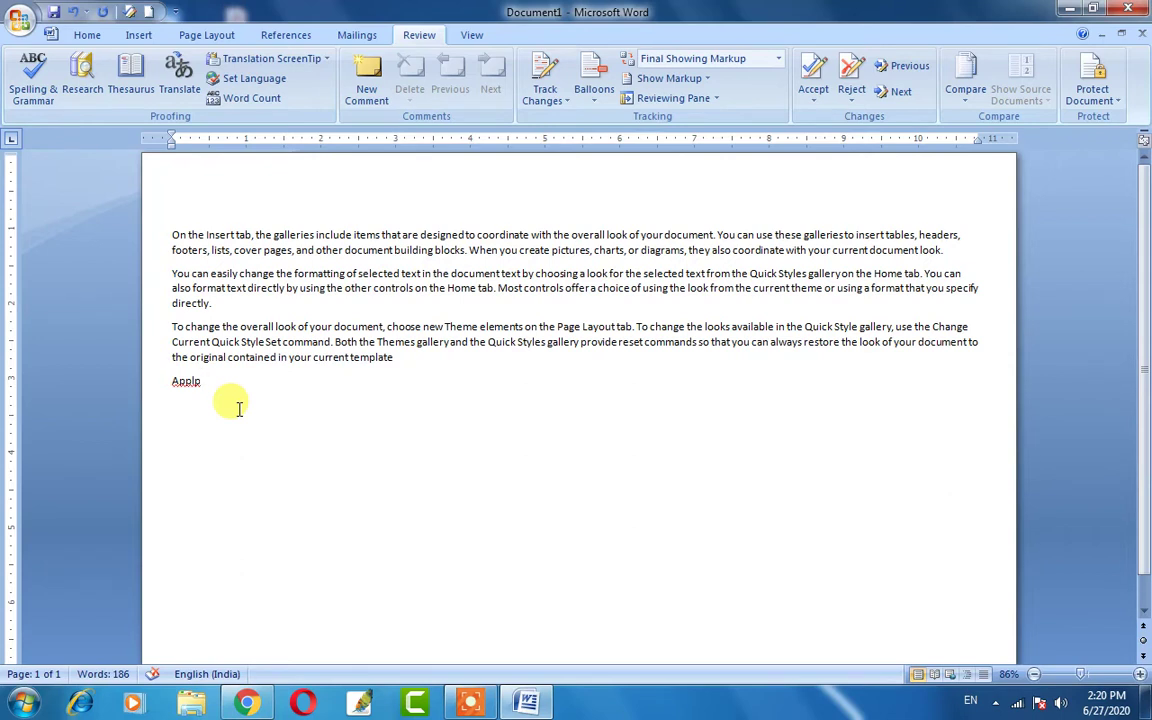
Zoom the page from 86% to 106% while selecting text, leaving the cursor in 'Applp'.
{"action": "left_click_drag", "start_coordinate": [171, 234], "coordinate": [404, 362]}
{"action": "scroll", "coordinate": [411, 368], "scroll_direction": "up", "scroll_amount": 2}
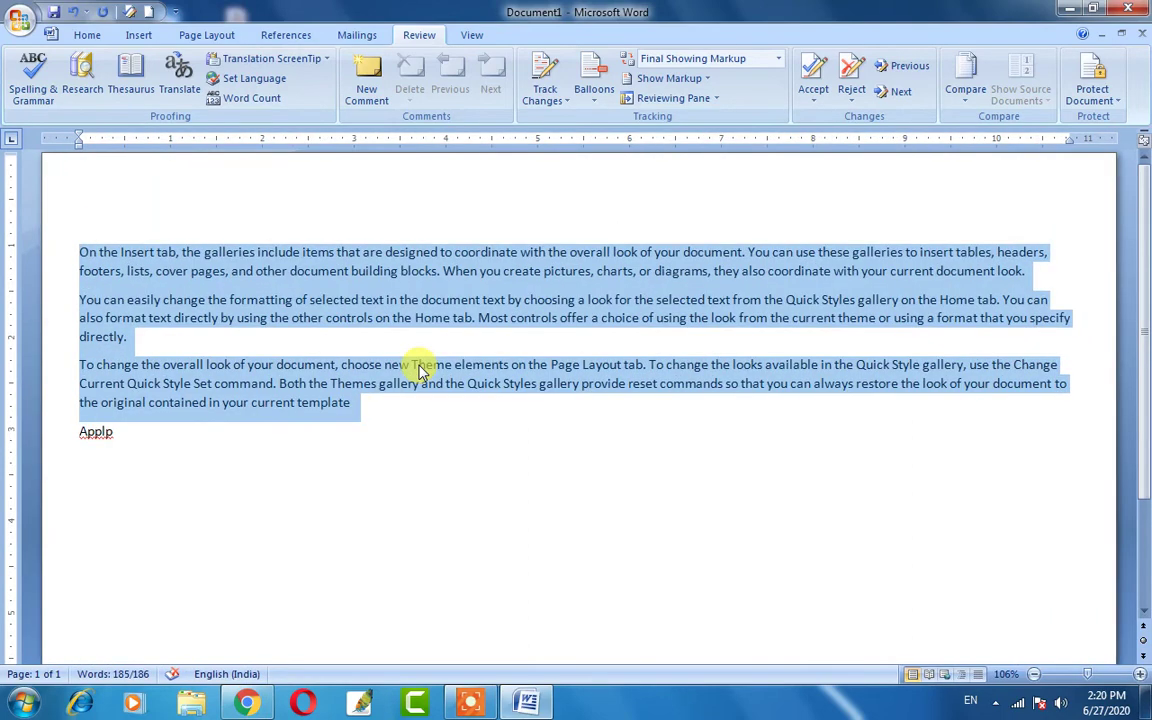
{"action": "left_click", "coordinate": [341, 364]}
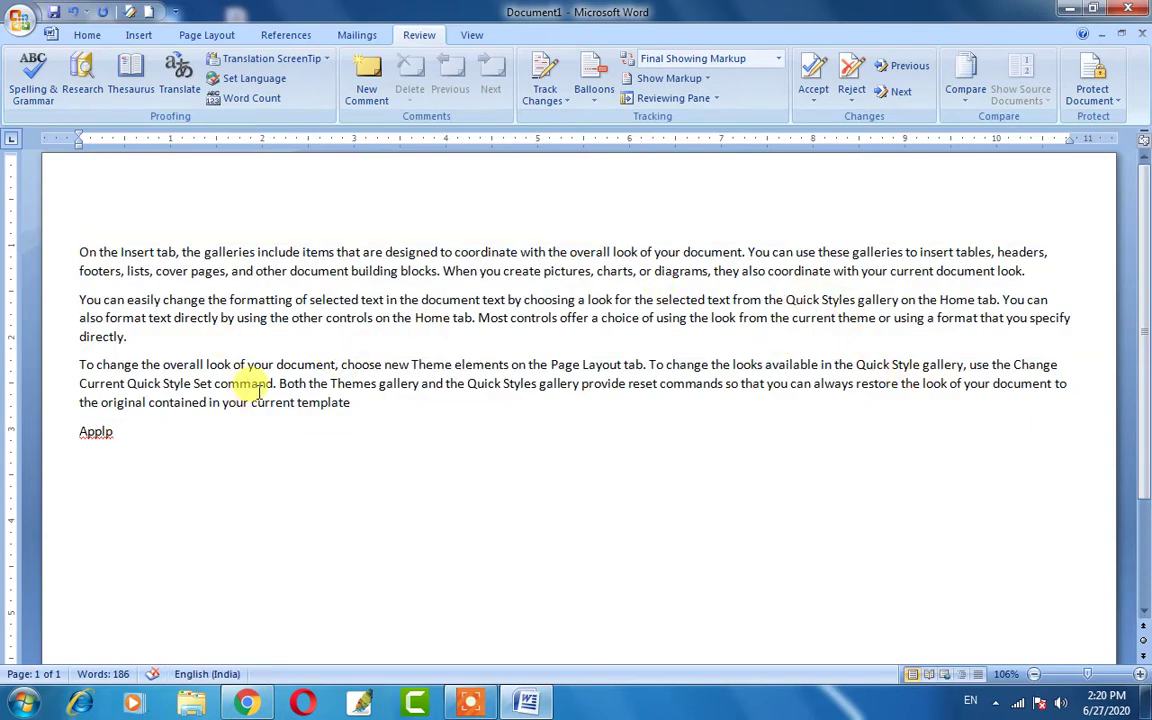
{"action": "left_click_drag", "start_coordinate": [129, 437], "coordinate": [74, 440]}
{"action": "left_click", "coordinate": [127, 435]}
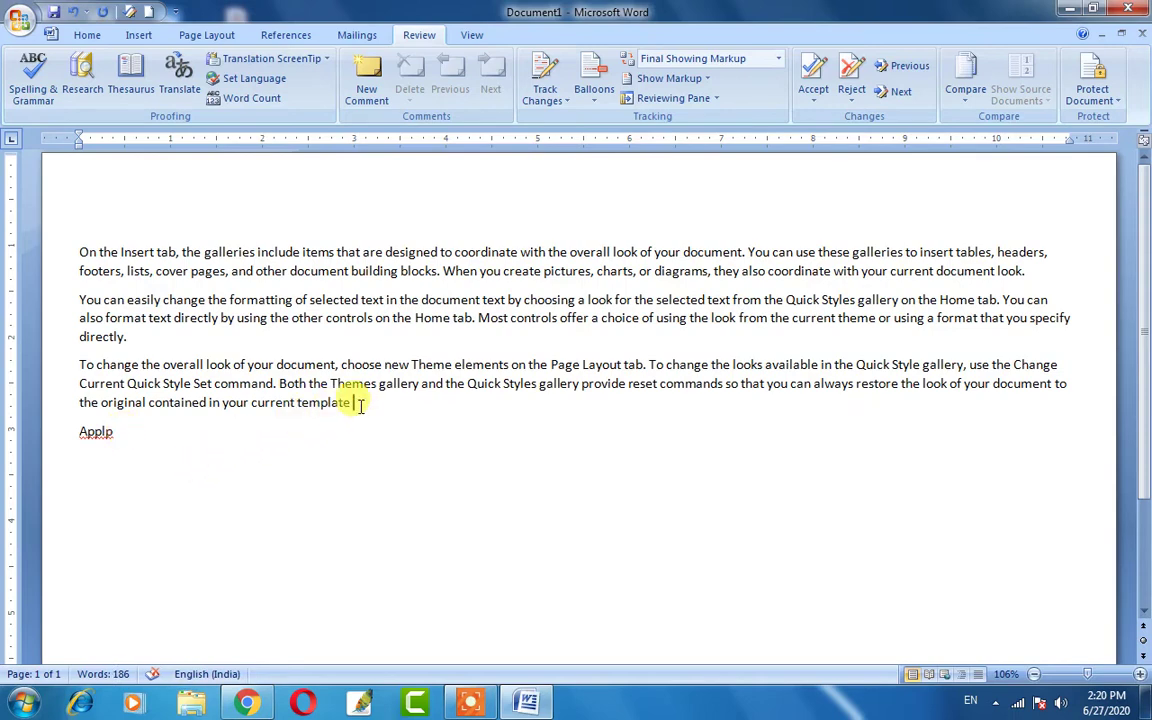
{"action": "left_click_drag", "start_coordinate": [355, 402], "coordinate": [82, 249]}
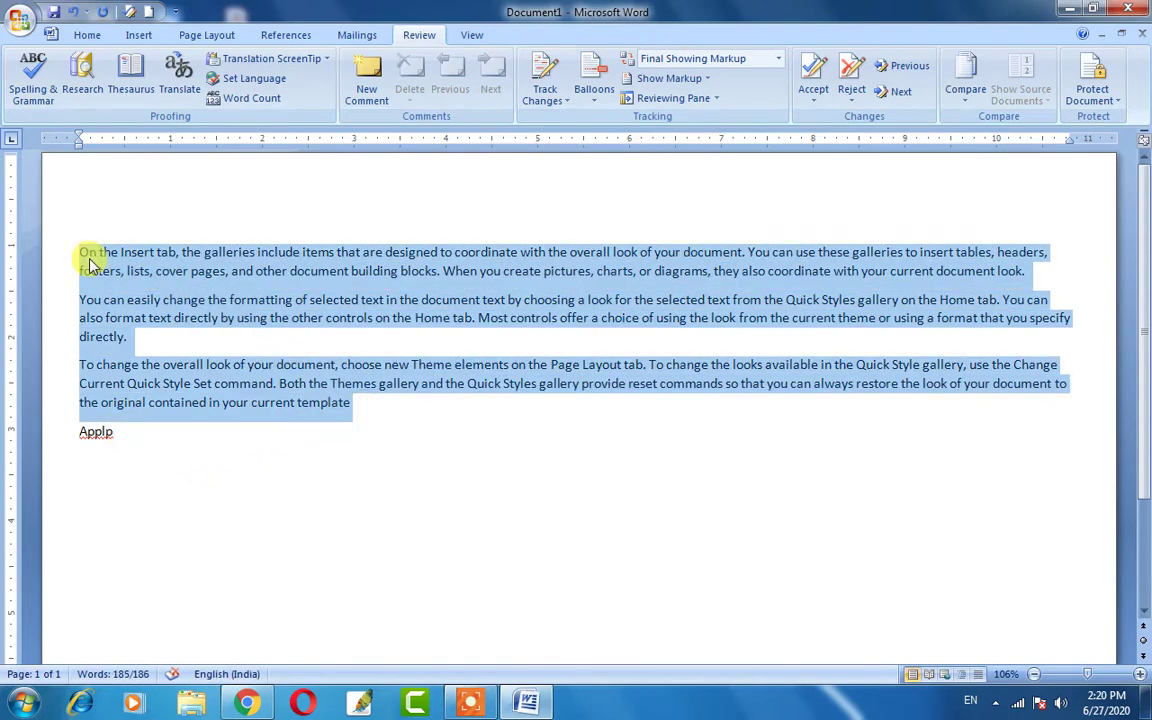
{"action": "left_click", "coordinate": [131, 438]}
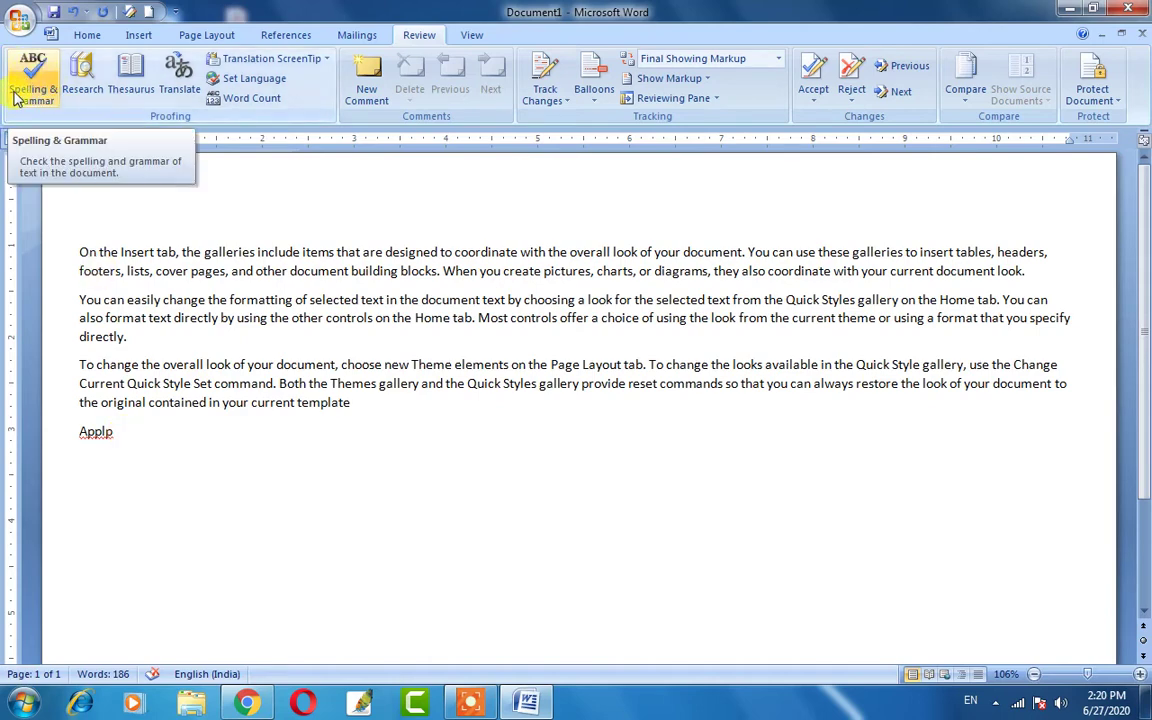
{"action": "left_click", "coordinate": [85, 436]}
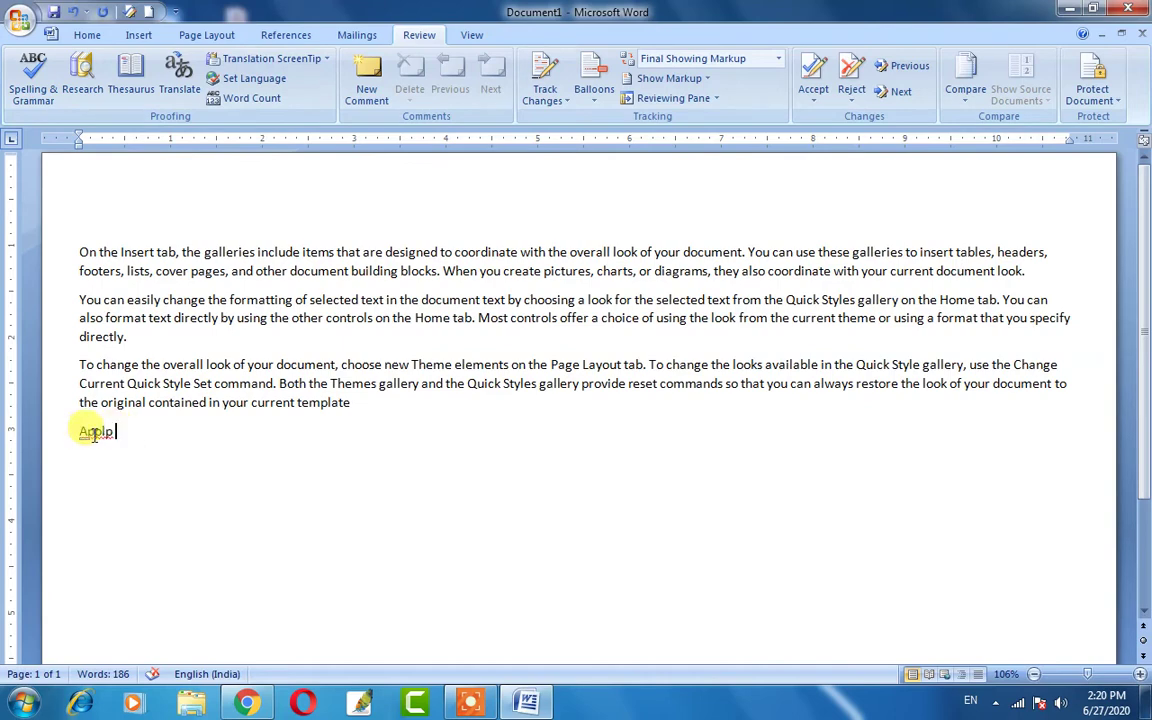
{"action": "right_click", "coordinate": [93, 440]}
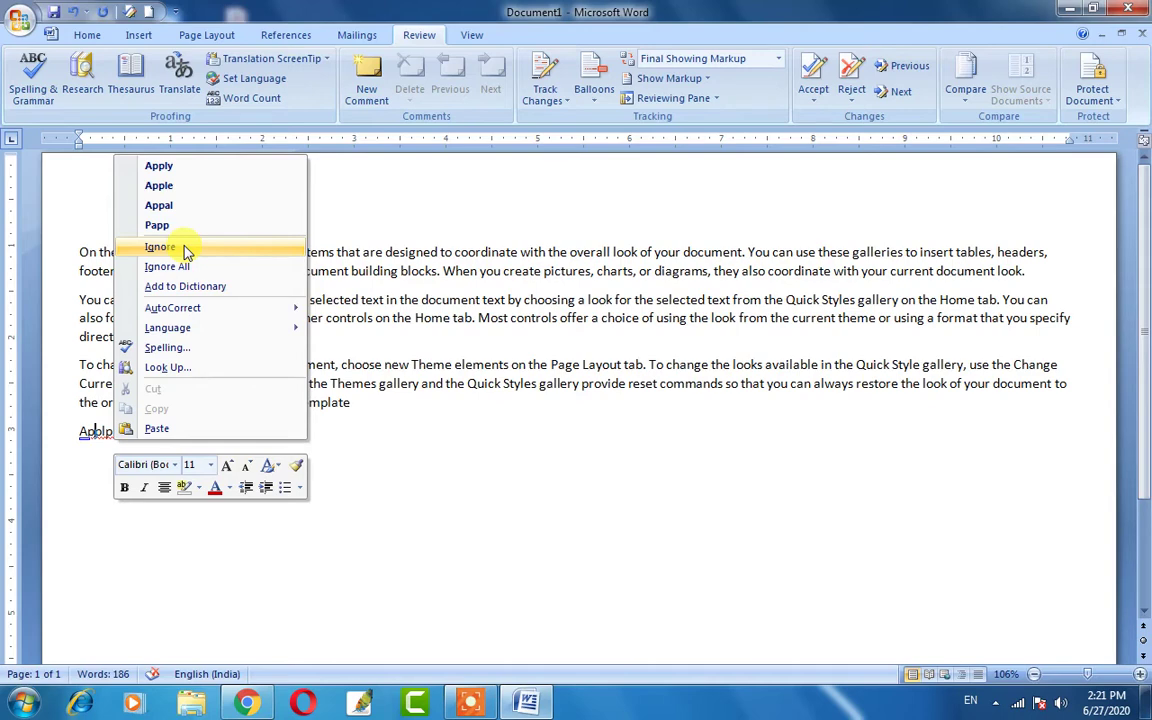
{"action": "left_click", "coordinate": [185, 250]}
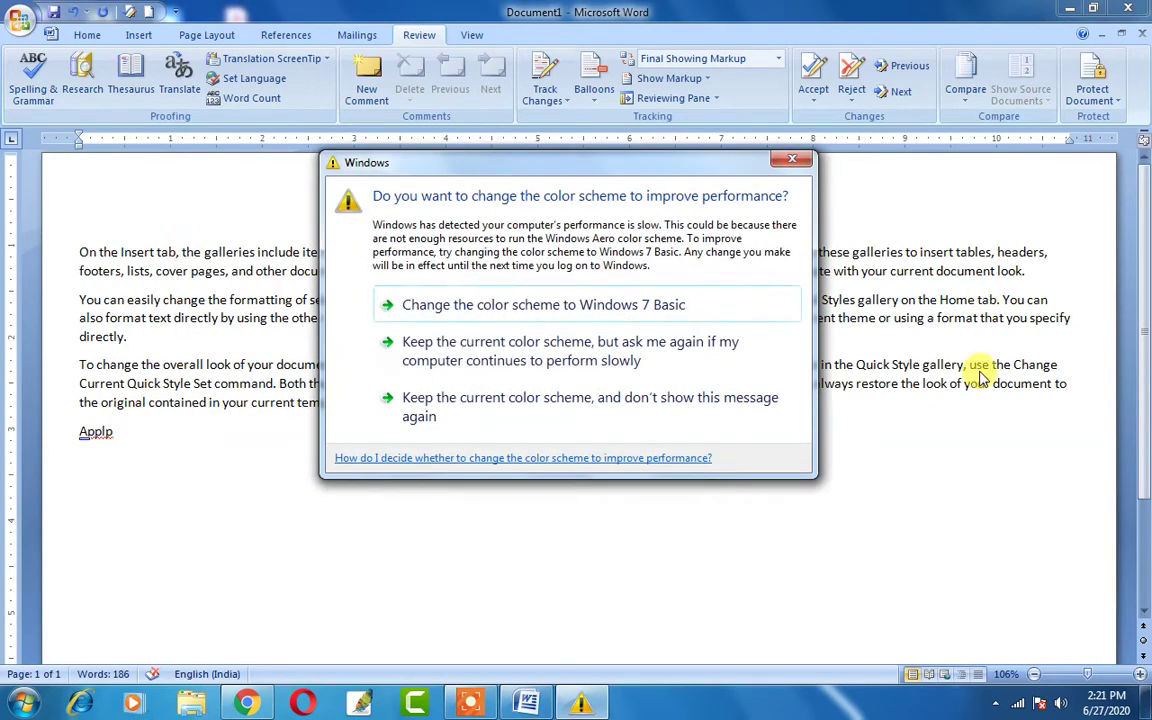
{"action": "left_click", "coordinate": [515, 400]}
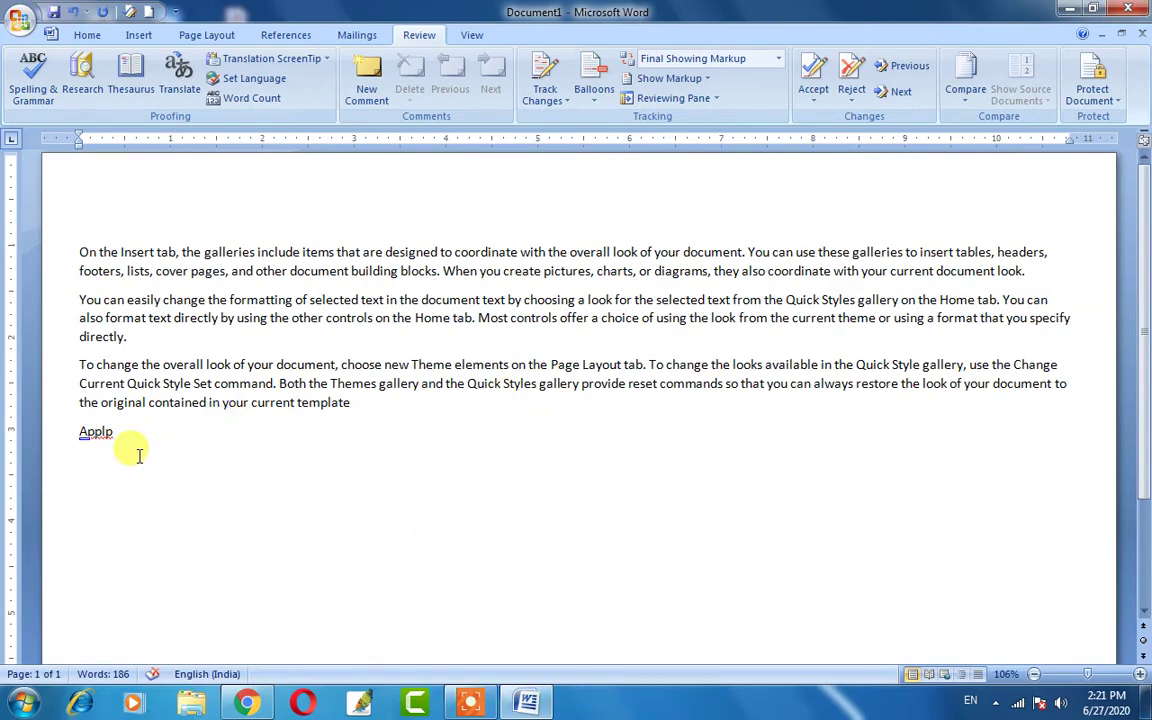
Spell-check 'Applp', change it to the suggestion 'Apple', and let the check finish.
{"action": "double_click", "coordinate": [95, 431]}
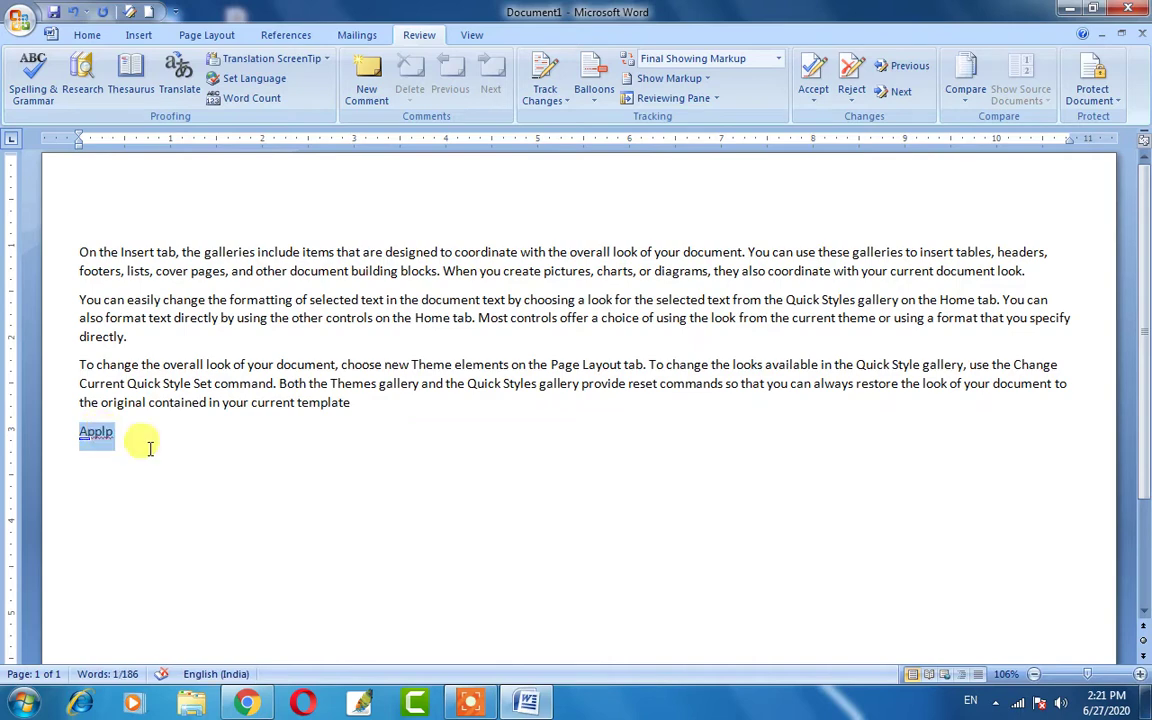
{"action": "left_click", "coordinate": [36, 82]}
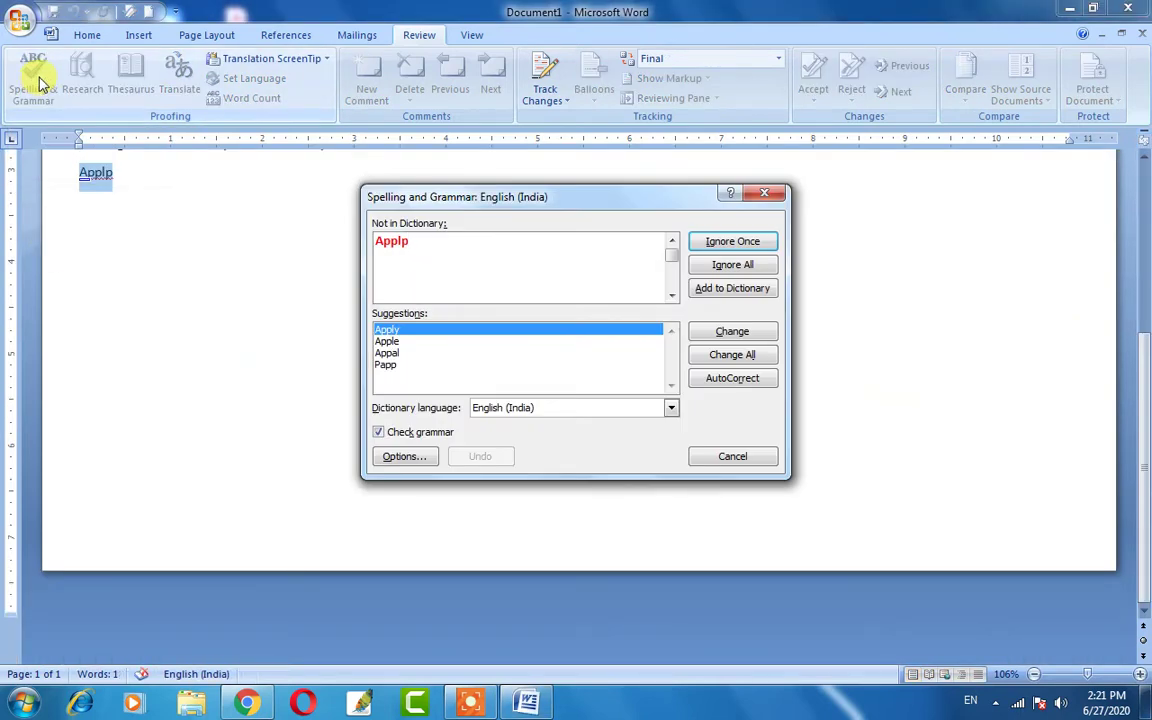
{"action": "mouse_move", "coordinate": [542, 197]}
{"action": "left_mouse_down"}
{"action": "mouse_move", "coordinate": [513, 177]}
{"action": "mouse_move", "coordinate": [528, 188]}
{"action": "left_mouse_up"}
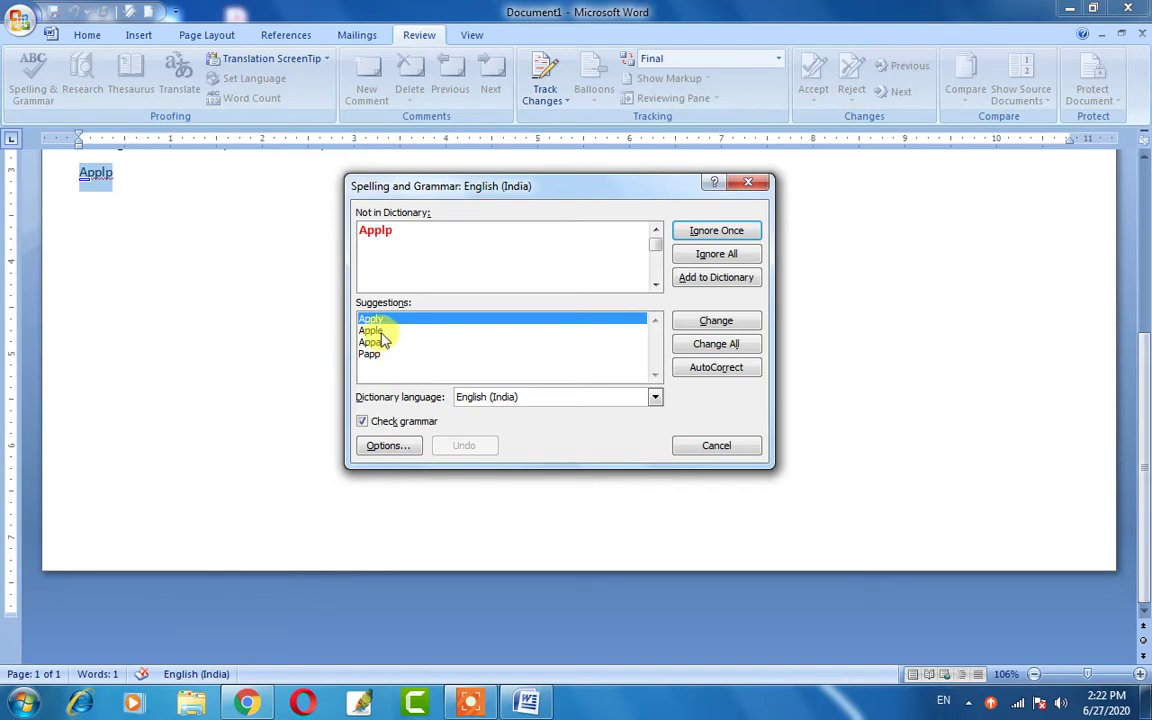
{"action": "left_click", "coordinate": [378, 330]}
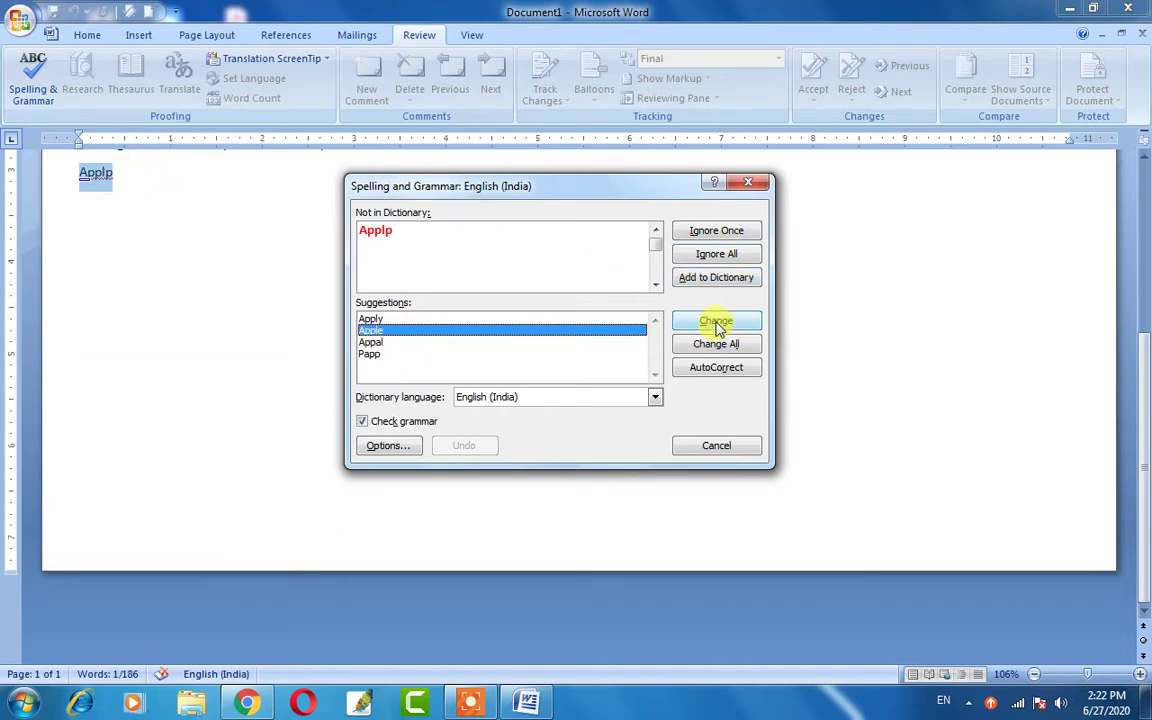
{"action": "left_click", "coordinate": [717, 327]}
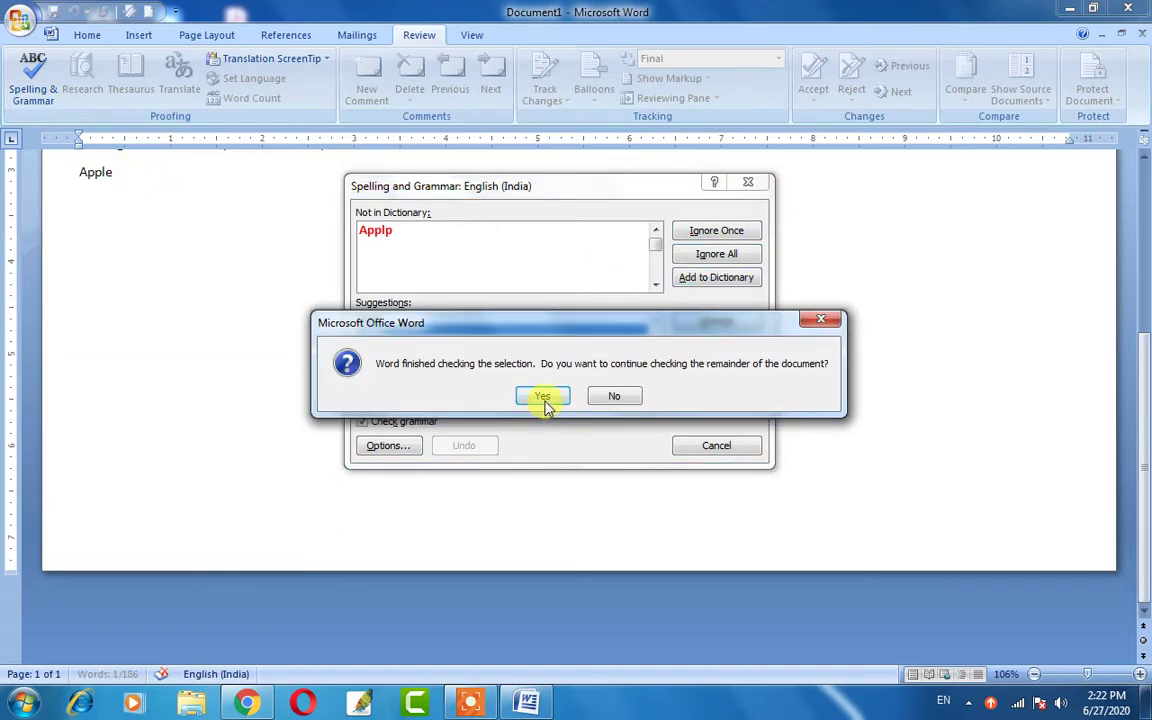
{"action": "left_click", "coordinate": [543, 397]}
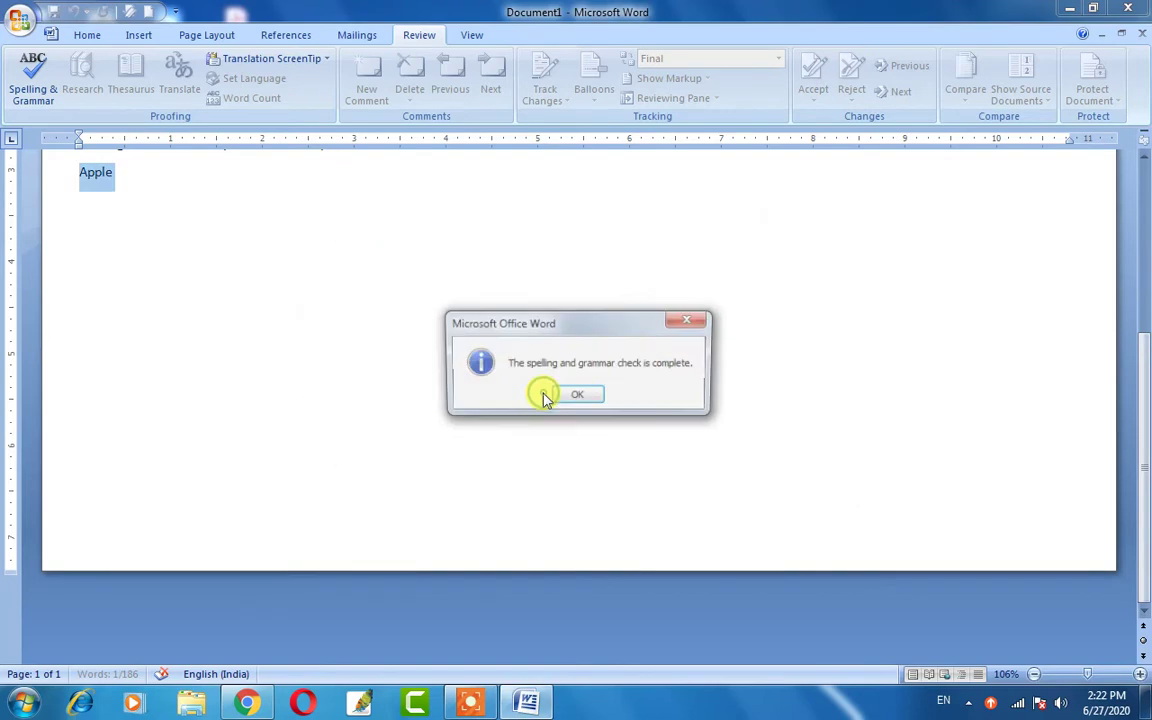
{"action": "left_click", "coordinate": [585, 392]}
{"action": "left_click", "coordinate": [188, 208]}
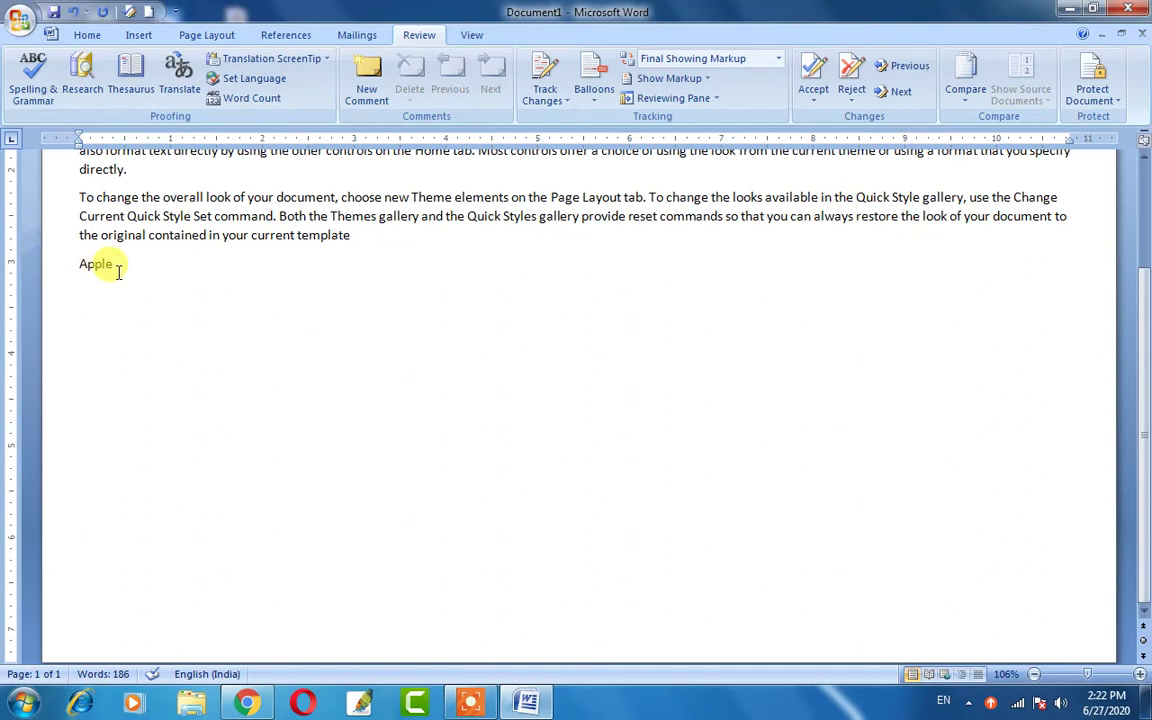
{"action": "left_click_drag", "start_coordinate": [118, 272], "coordinate": [72, 265]}
{"action": "left_click", "coordinate": [116, 270]}
{"action": "left_click_drag", "start_coordinate": [126, 272], "coordinate": [78, 266]}
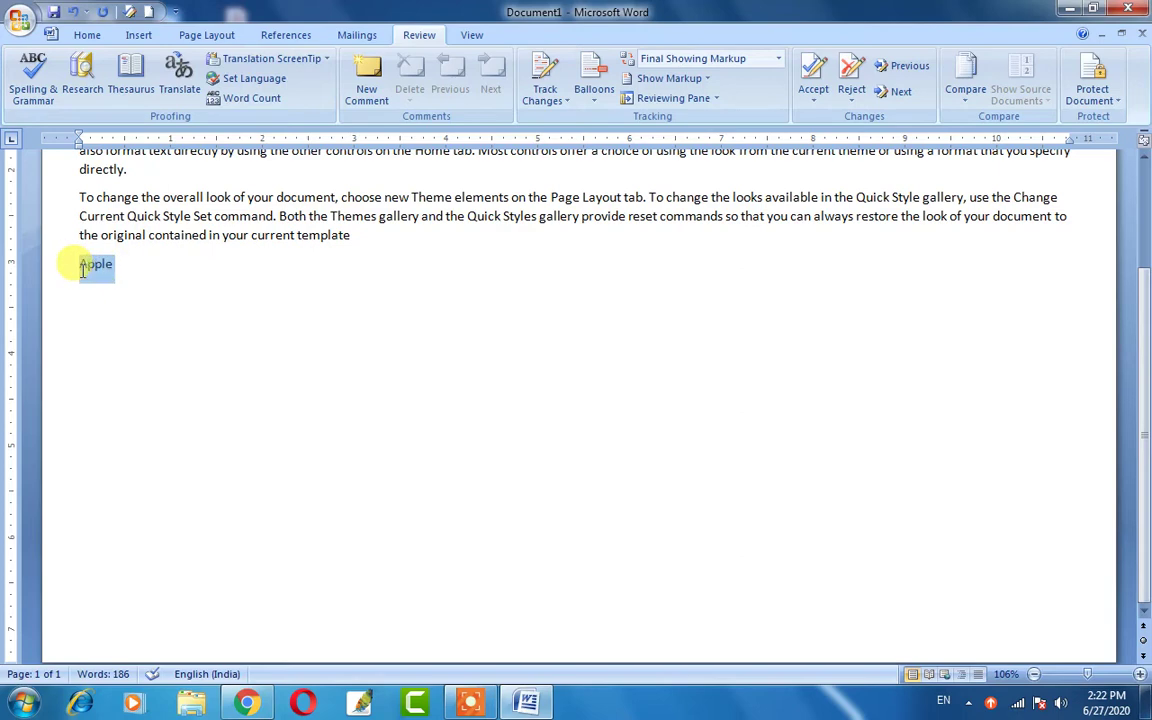
{"action": "left_click", "coordinate": [135, 271]}
{"action": "scroll", "coordinate": [240, 275], "scroll_direction": "up", "scroll_amount": 3}
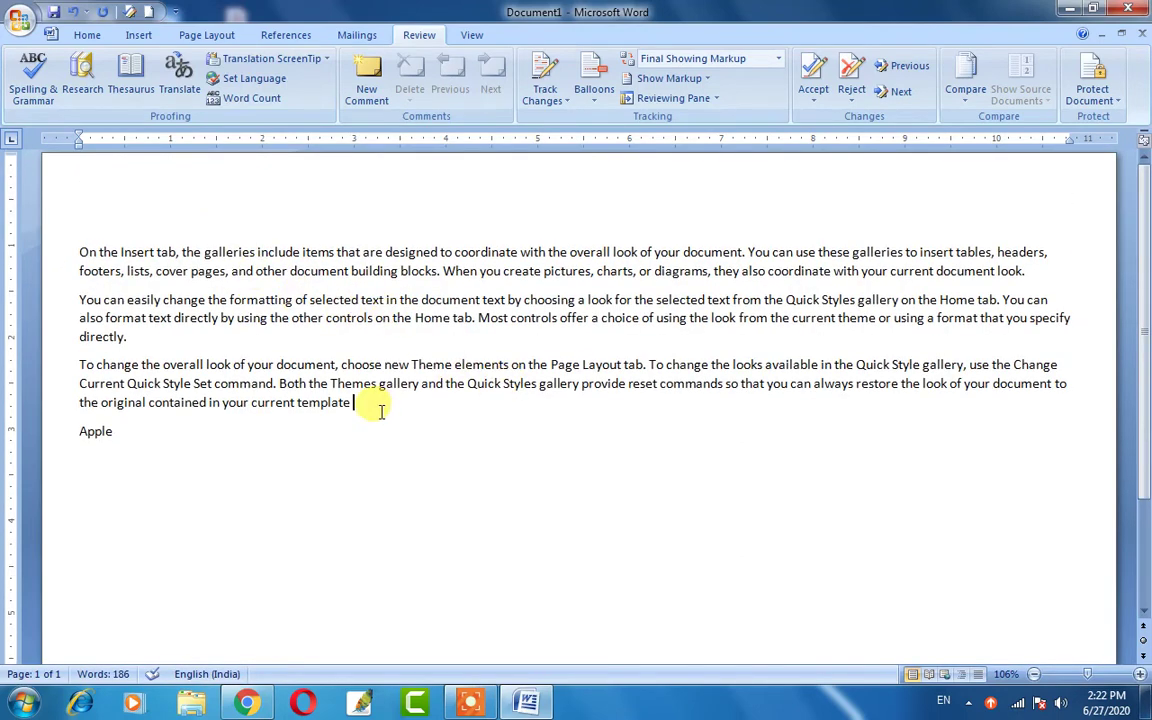
{"action": "left_click_drag", "start_coordinate": [375, 406], "coordinate": [80, 298]}
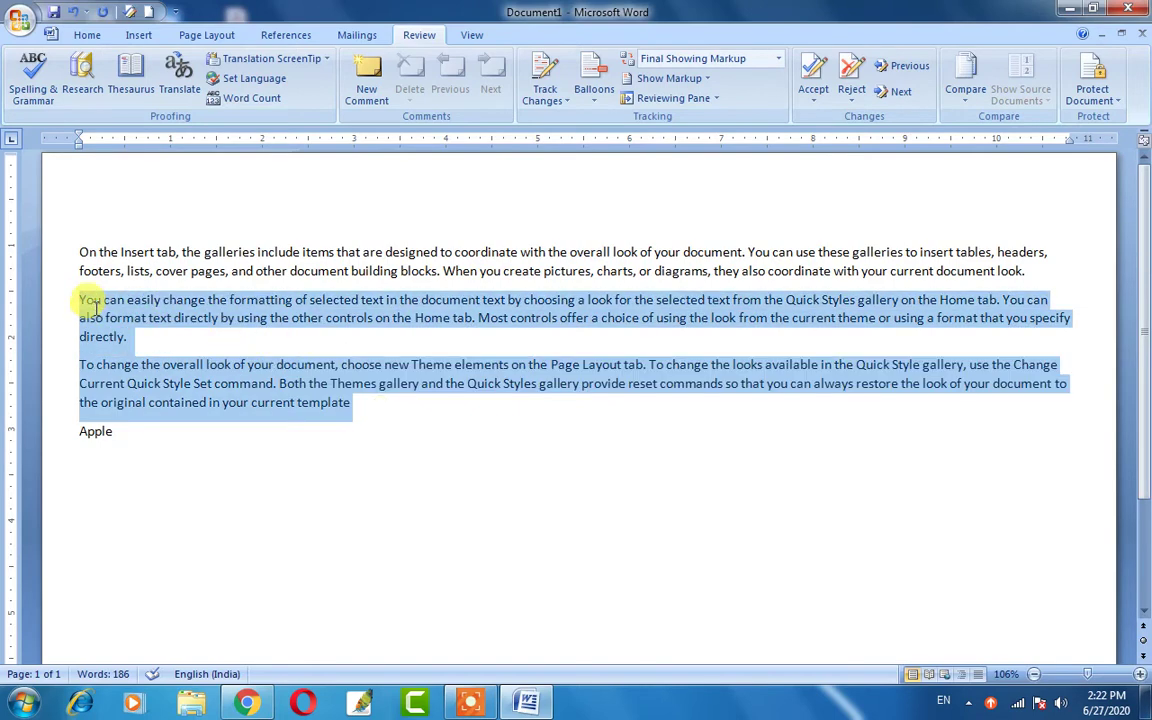
{"action": "left_click", "coordinate": [378, 320]}
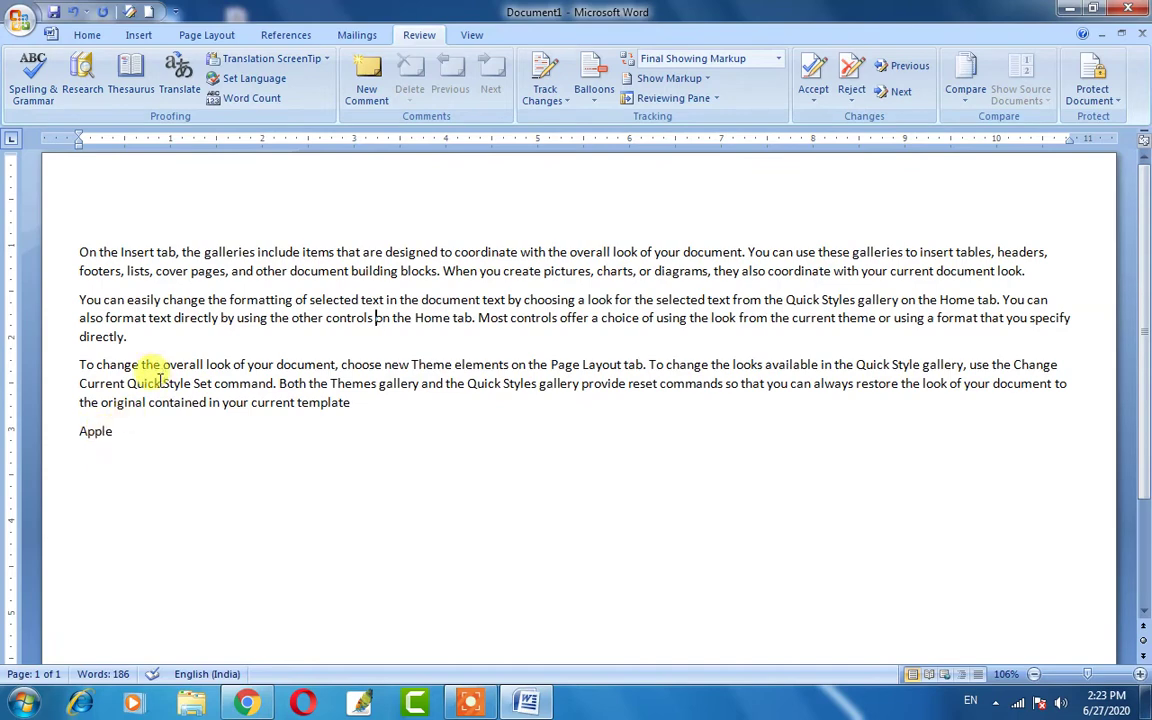
{"action": "double_click", "coordinate": [93, 440]}
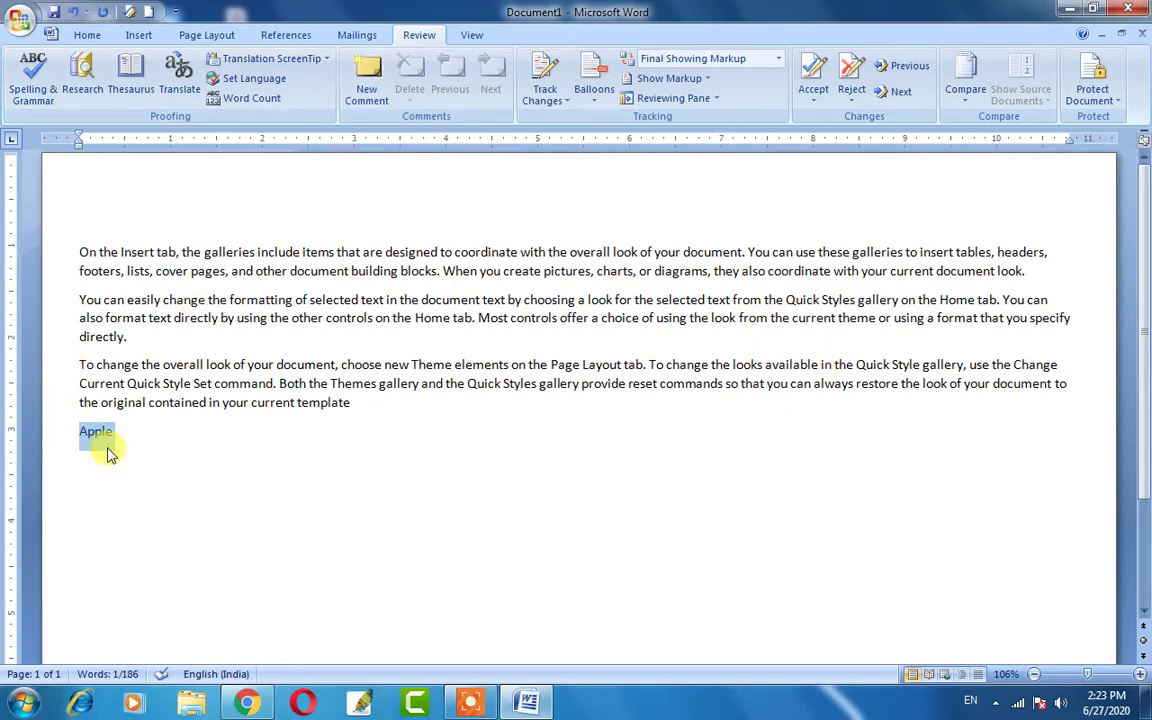
Open the Research pane for 'Apple', then close it.
{"action": "left_click", "coordinate": [84, 90]}
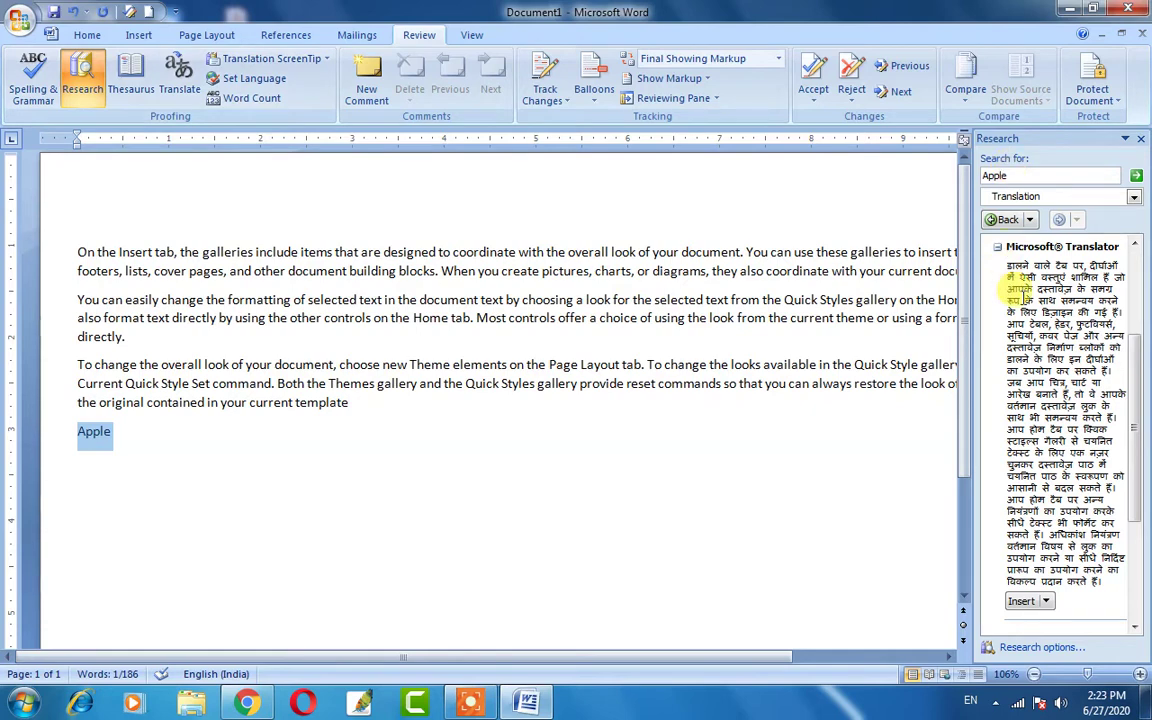
{"action": "left_click", "coordinate": [1005, 219]}
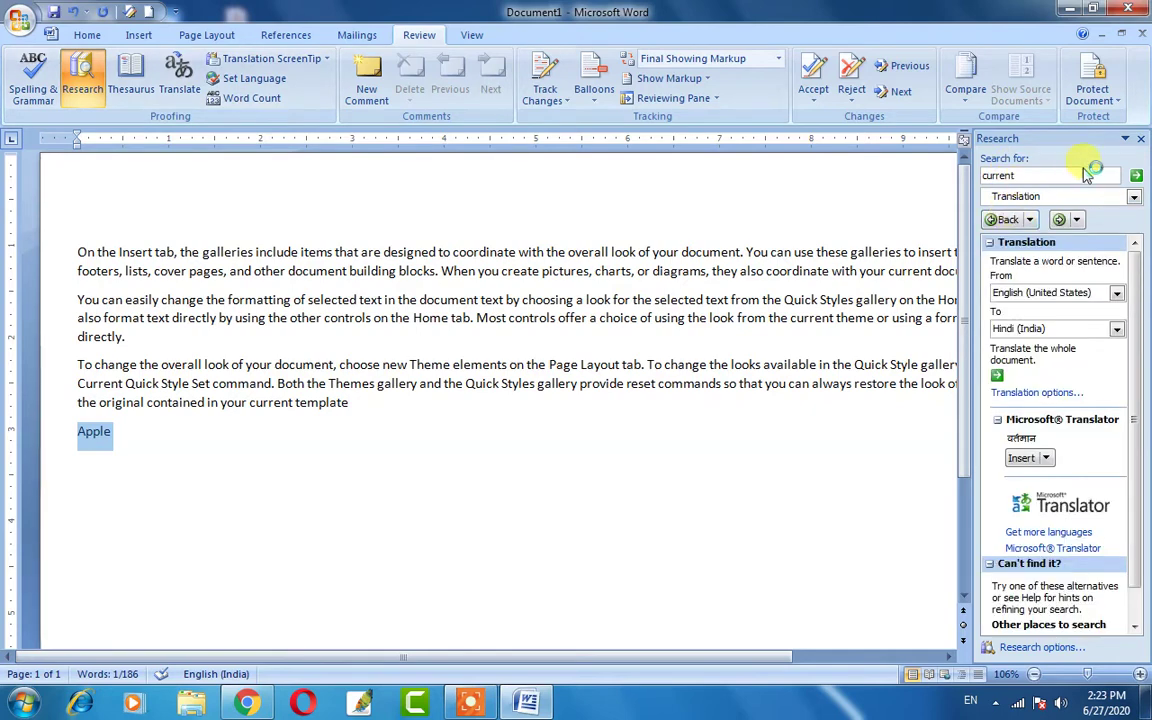
{"action": "left_click", "coordinate": [1141, 139]}
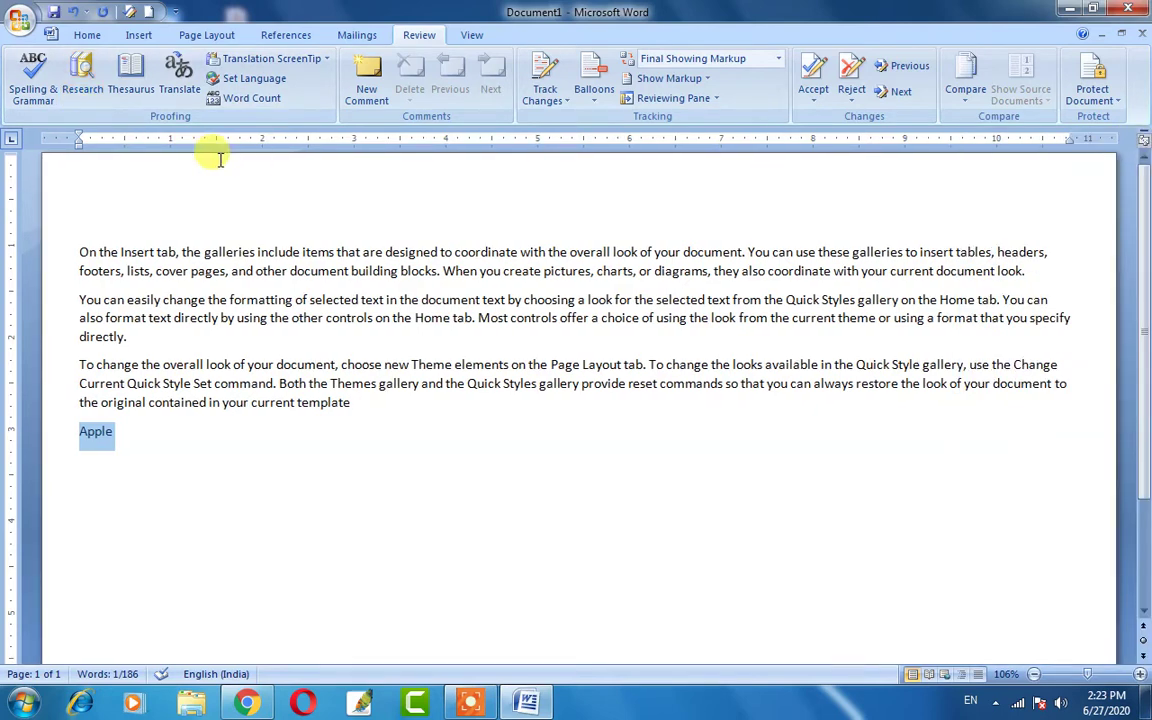
Translate 'Apple' from English to Hindi with the Translation source, then close the pane.
{"action": "left_click", "coordinate": [72, 90]}
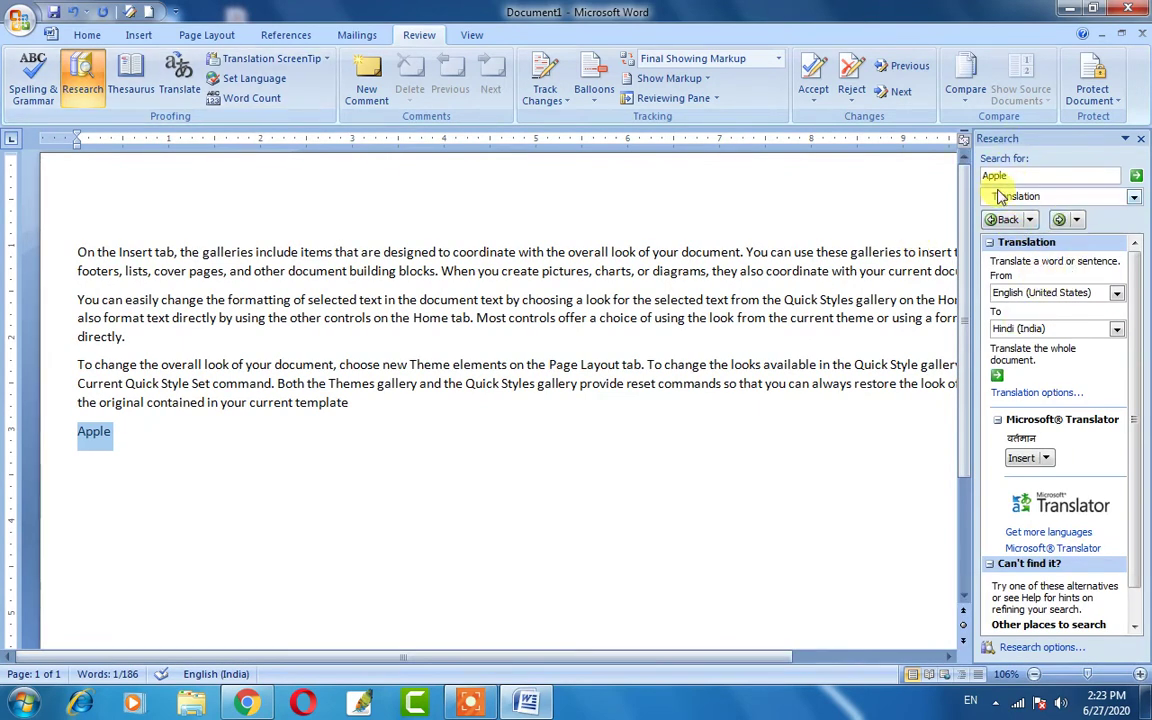
{"action": "left_click", "coordinate": [1134, 197]}
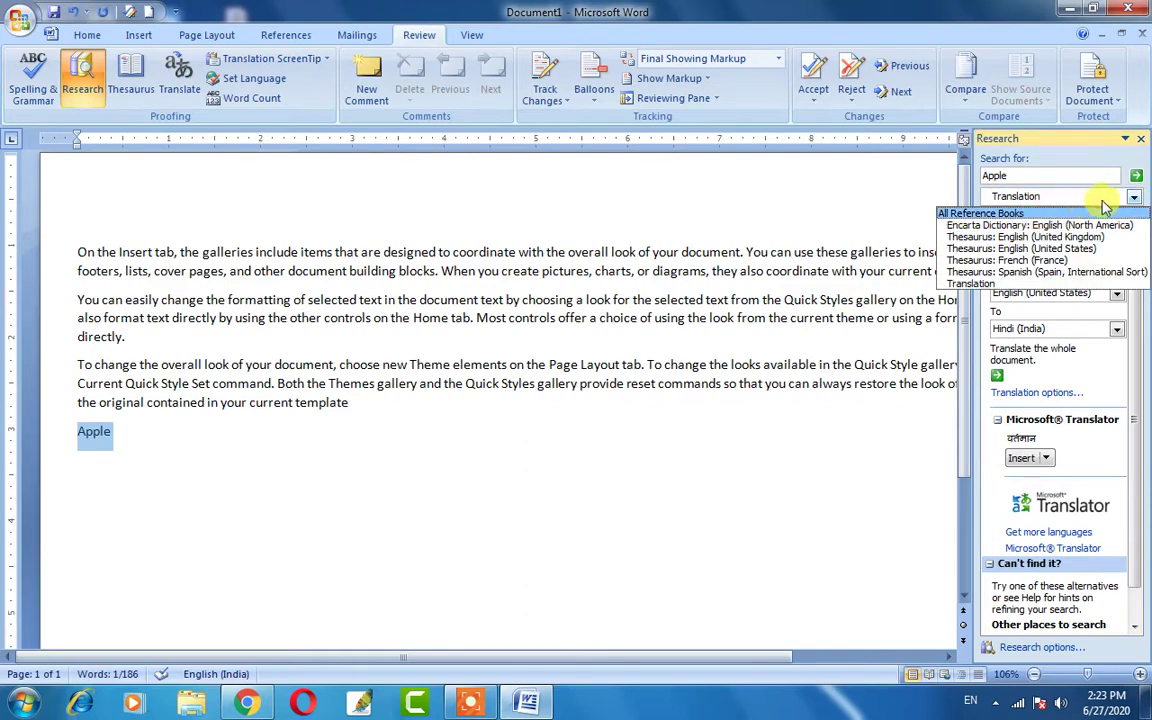
{"action": "left_click", "coordinate": [1122, 197]}
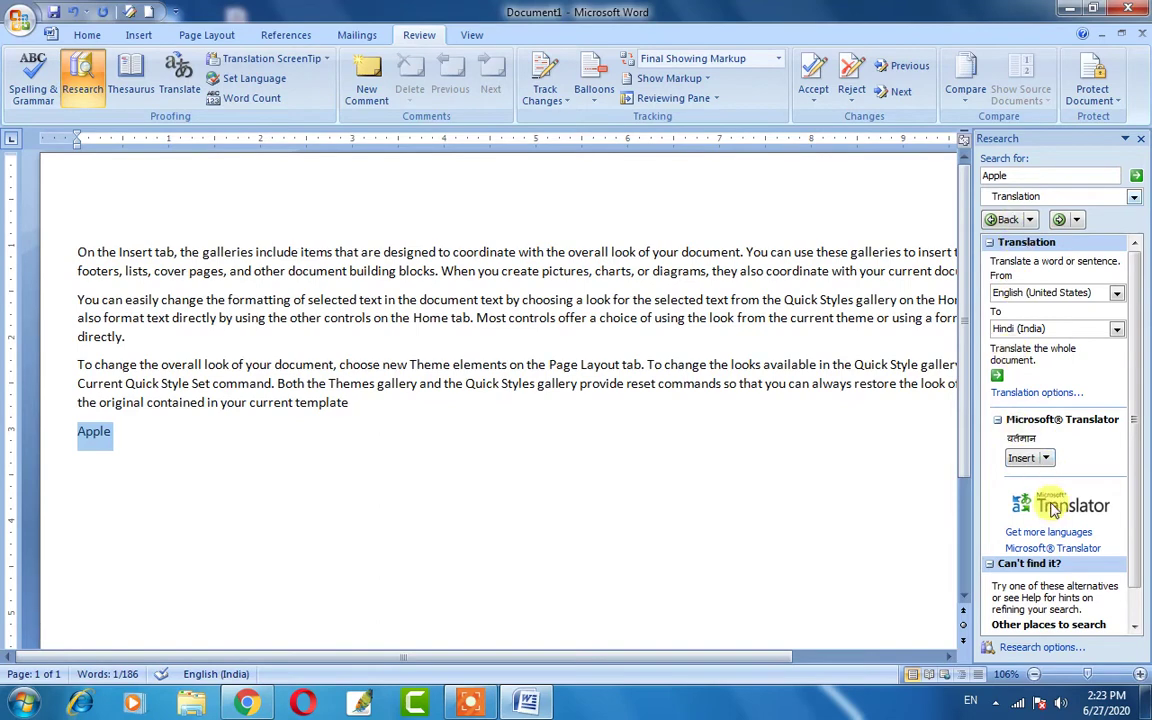
{"action": "scroll", "coordinate": [1055, 478], "scroll_direction": "down", "scroll_amount": 1}
{"action": "scroll", "coordinate": [1030, 485], "scroll_direction": "down", "scroll_amount": 2}
{"action": "scroll", "coordinate": [990, 430], "scroll_direction": "up", "scroll_amount": 3}
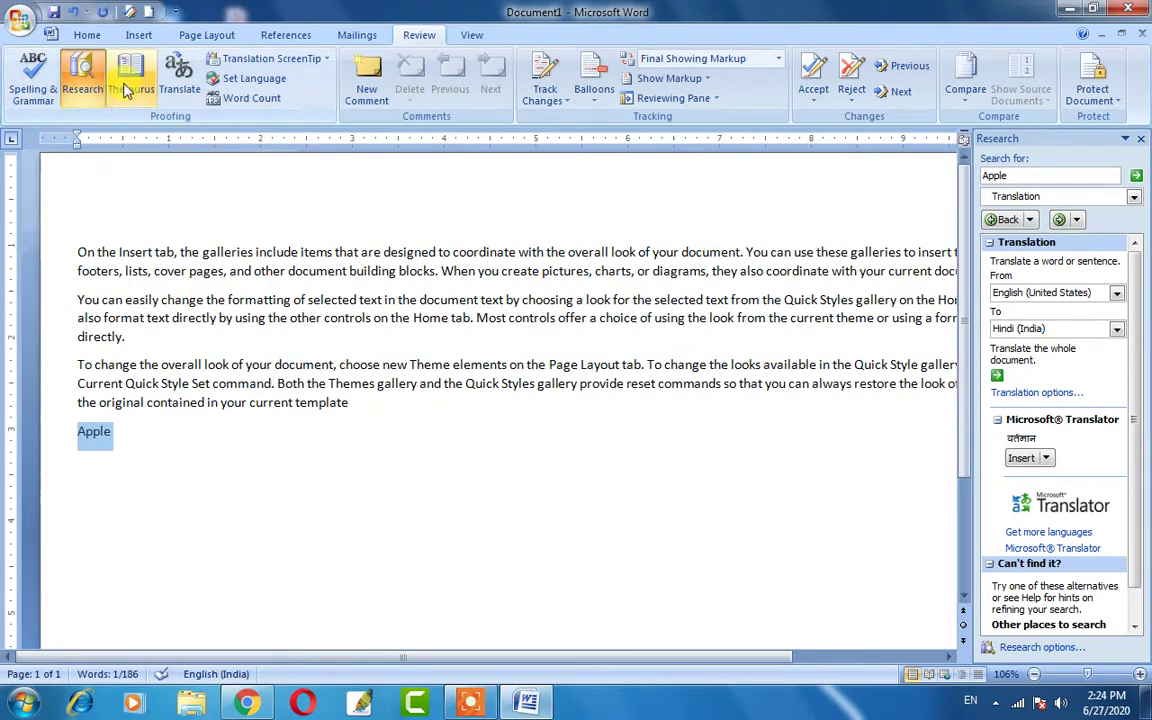
{"action": "left_click", "coordinate": [1142, 144]}
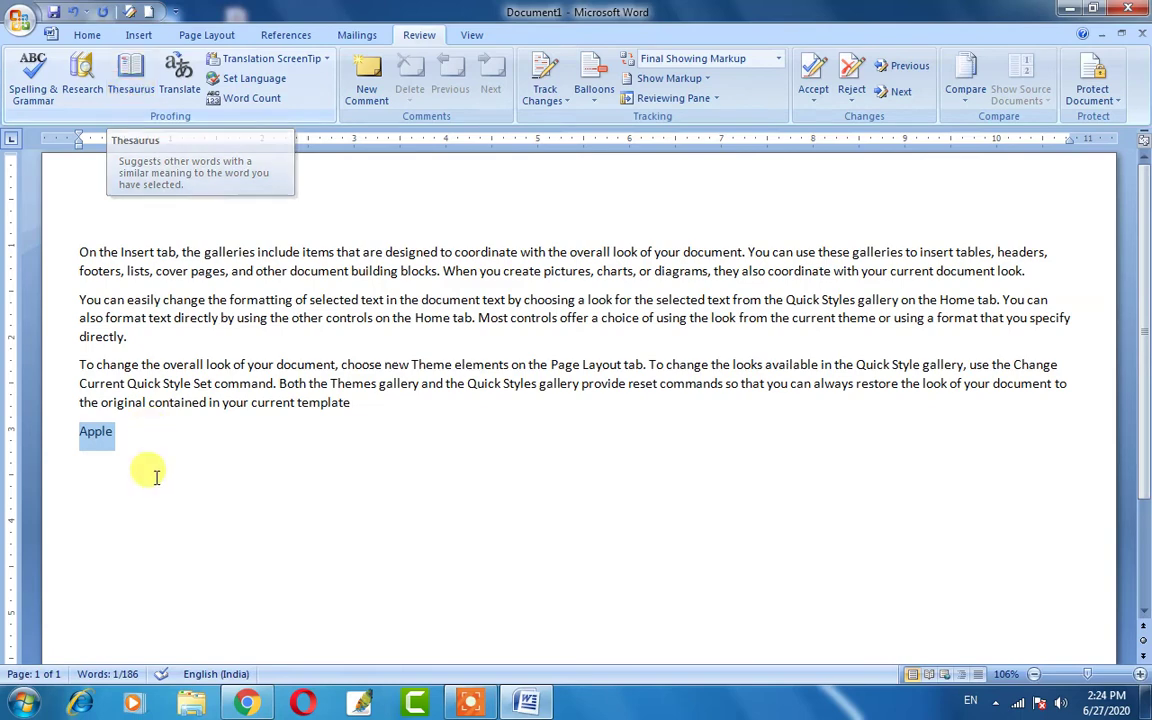
{"action": "left_click", "coordinate": [133, 78]}
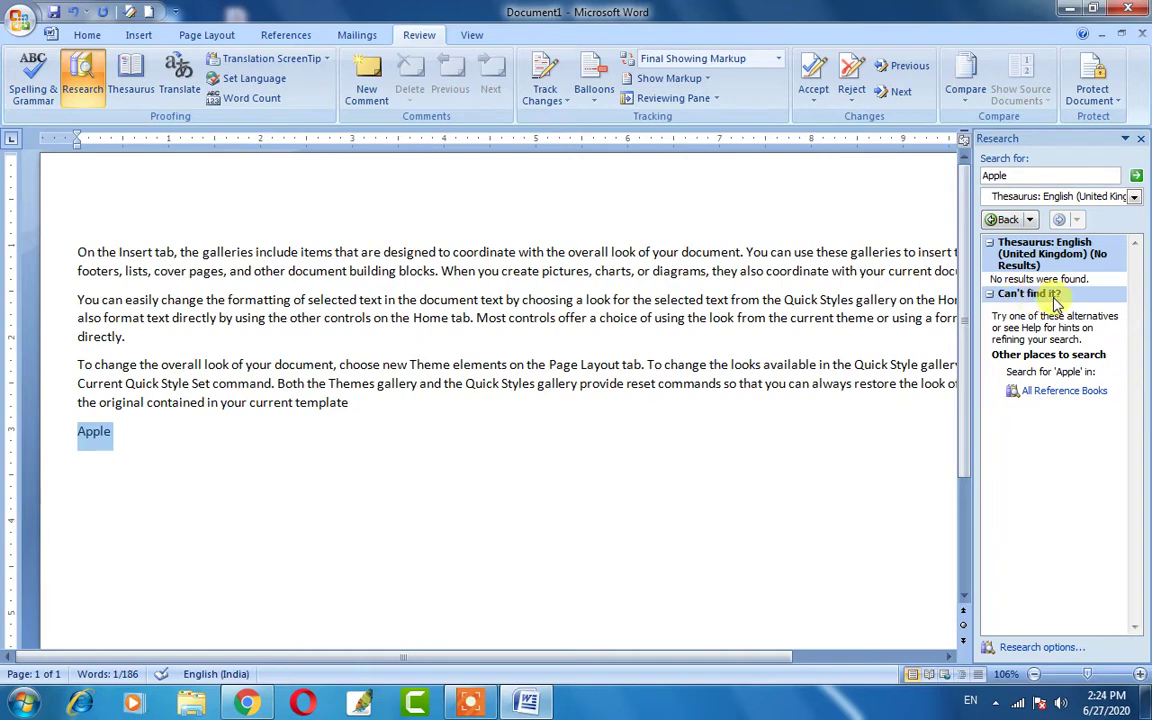
{"action": "left_click", "coordinate": [1015, 176]}
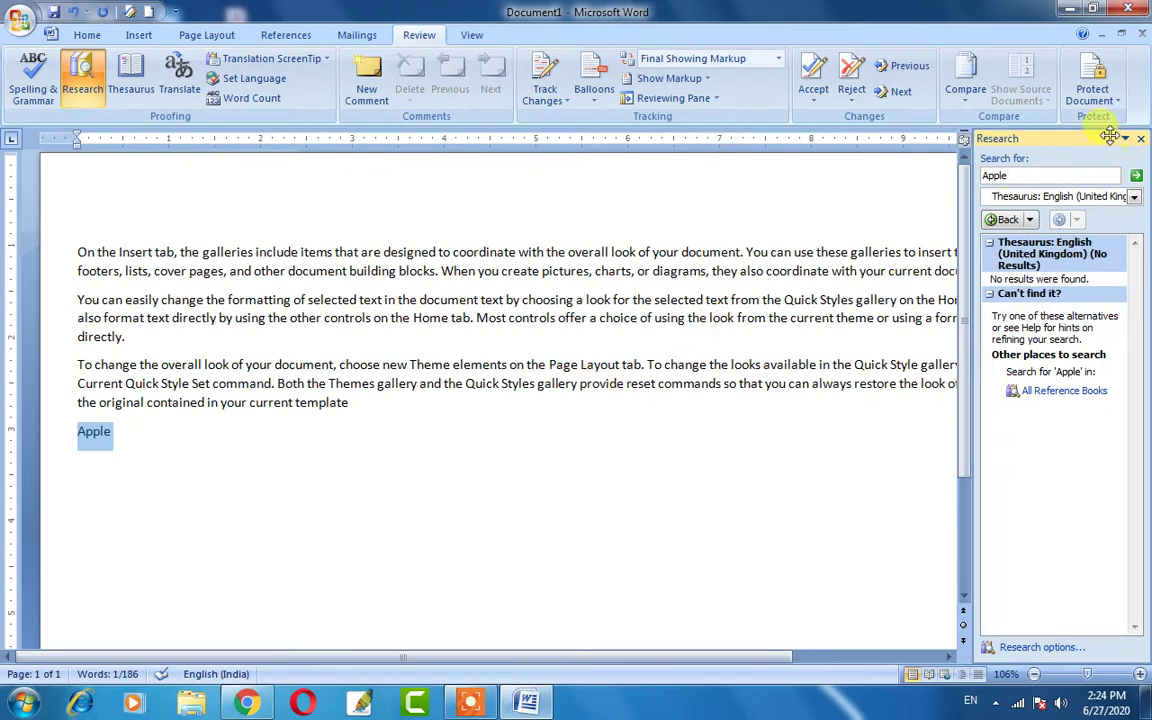
{"action": "left_click", "coordinate": [1140, 138]}
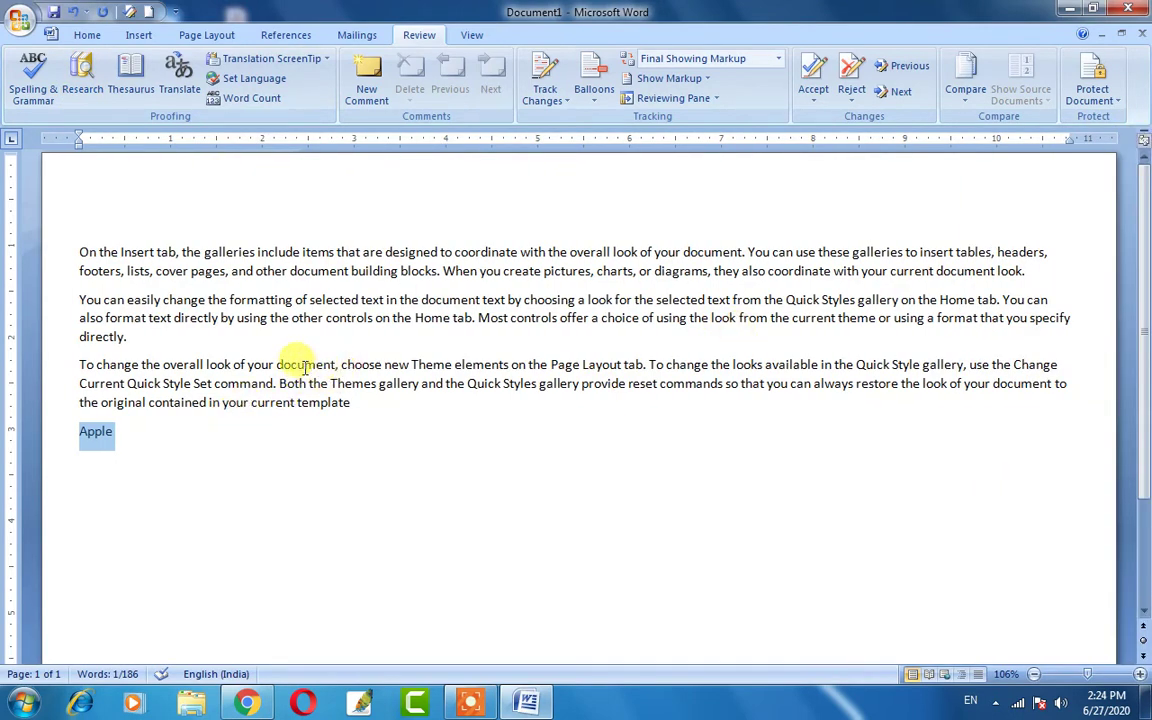
Show thesaurus synonyms for 'document' (text, file, article, paper), then close the pane.
{"action": "left_click", "coordinate": [297, 366]}
{"action": "double_click", "coordinate": [297, 366]}
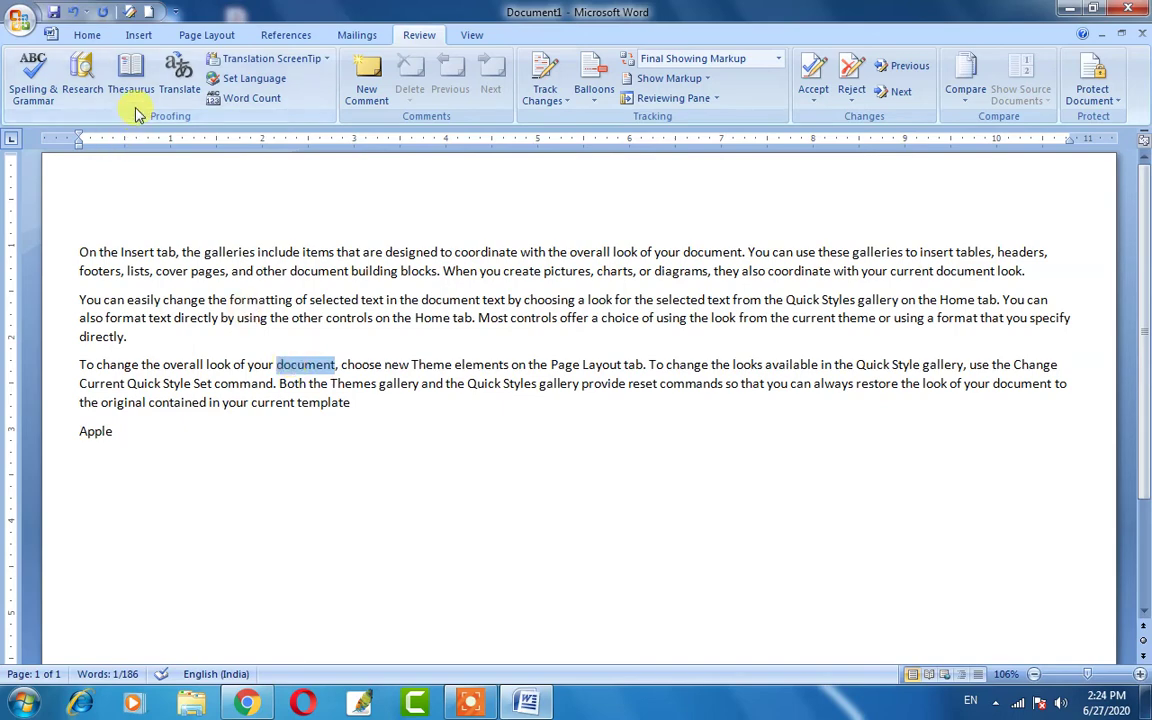
{"action": "left_click", "coordinate": [130, 78]}
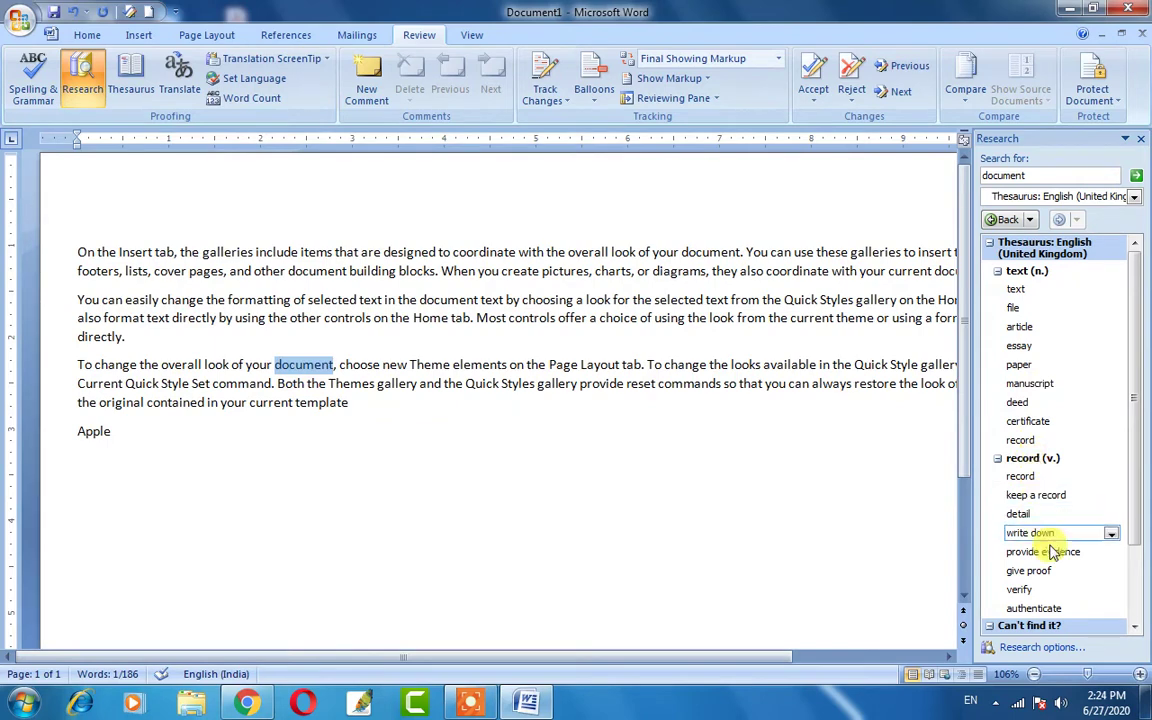
{"action": "mouse_move", "coordinate": [1136, 513]}
{"action": "left_mouse_down"}
{"action": "mouse_move", "coordinate": [1134, 586]}
{"action": "mouse_move", "coordinate": [1134, 513]}
{"action": "left_mouse_up"}
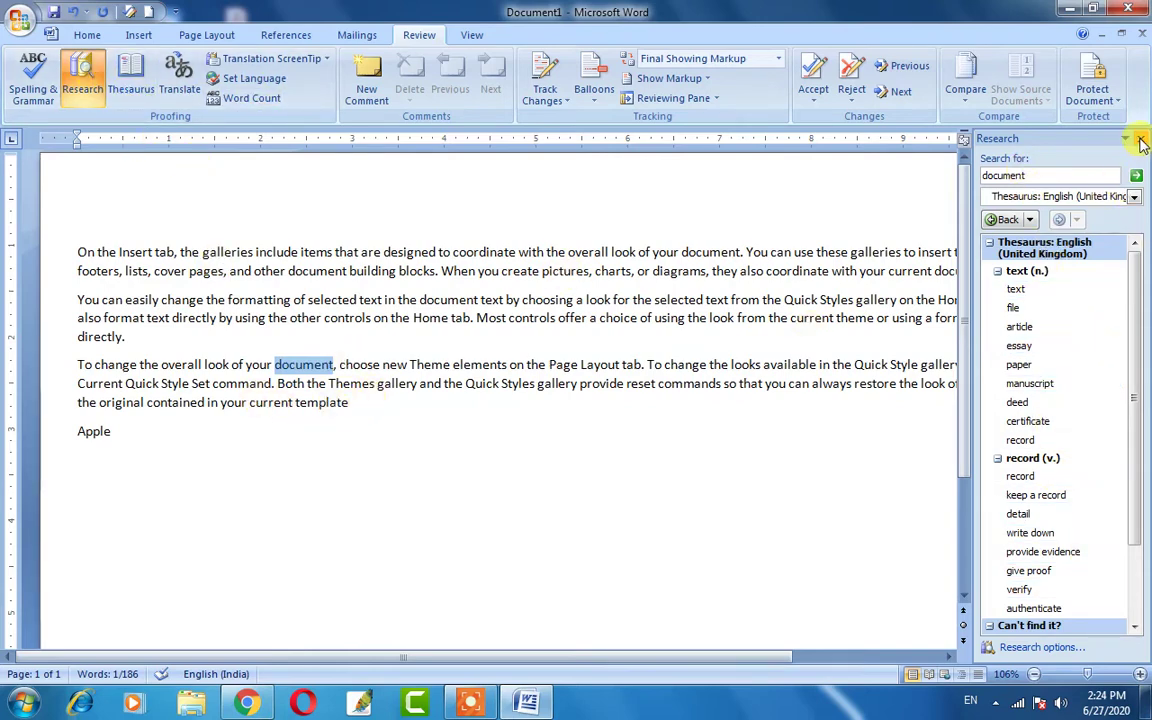
{"action": "left_click", "coordinate": [1140, 138]}
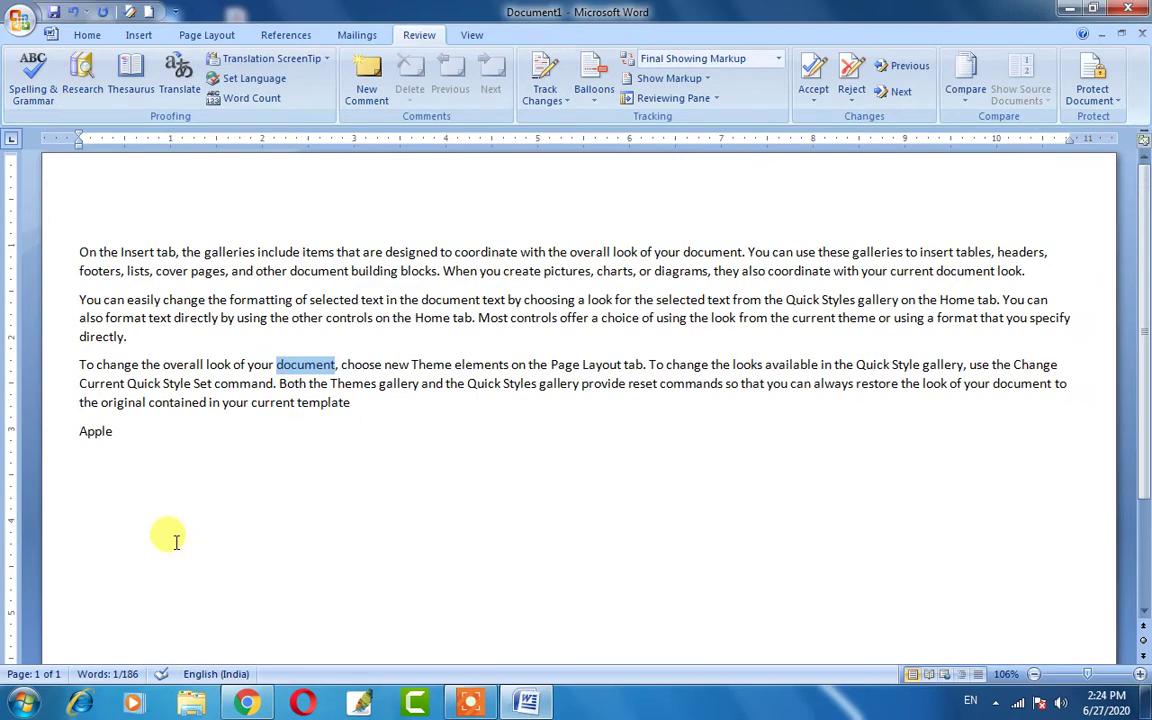
Show thesaurus synonyms for 'current', then close the Research pane and deselect.
{"action": "double_click", "coordinate": [270, 403]}
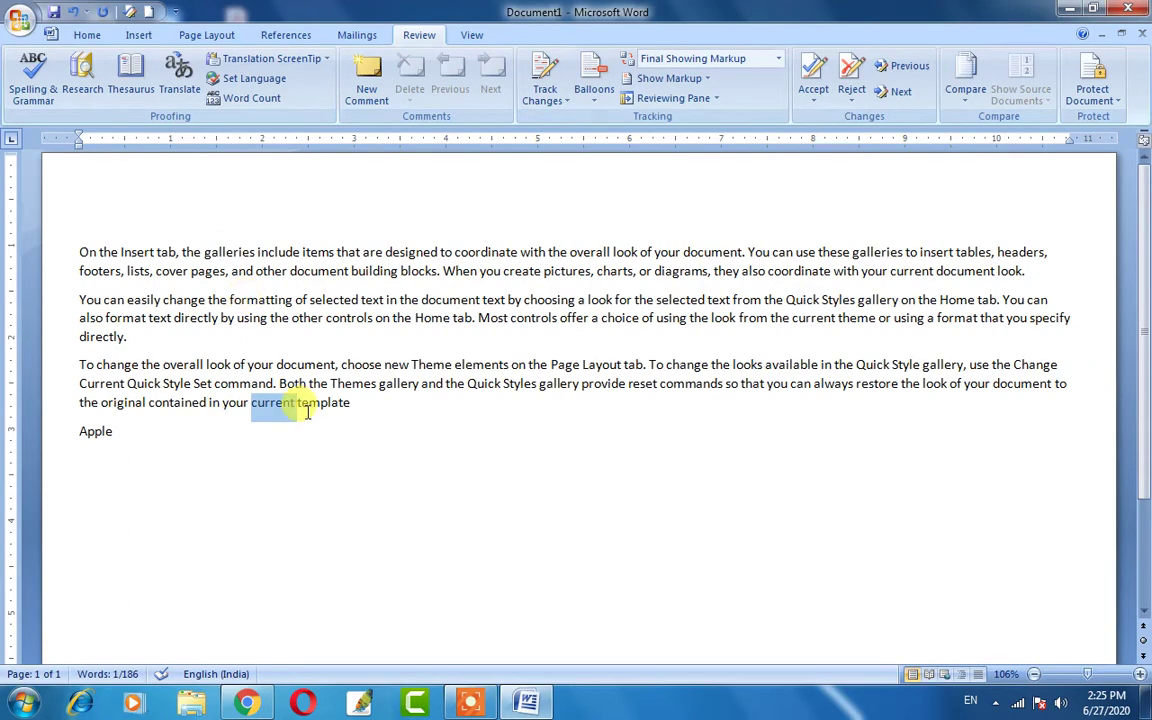
{"action": "left_click", "coordinate": [128, 86]}
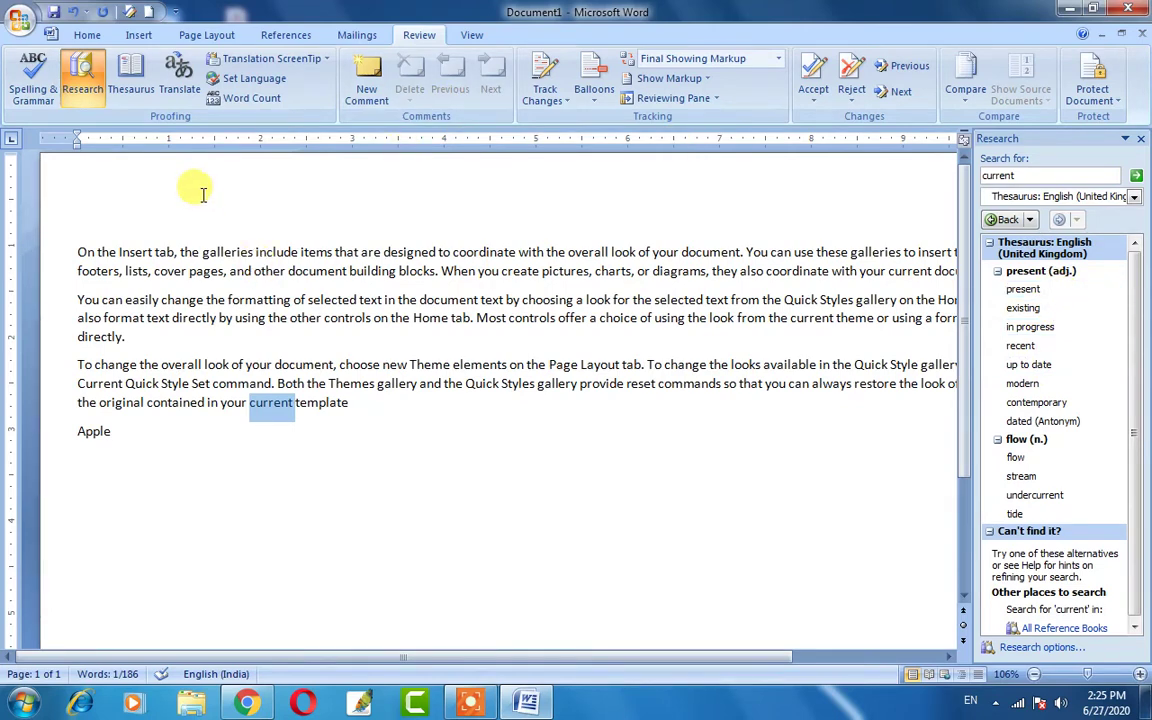
{"action": "left_click", "coordinate": [1143, 145]}
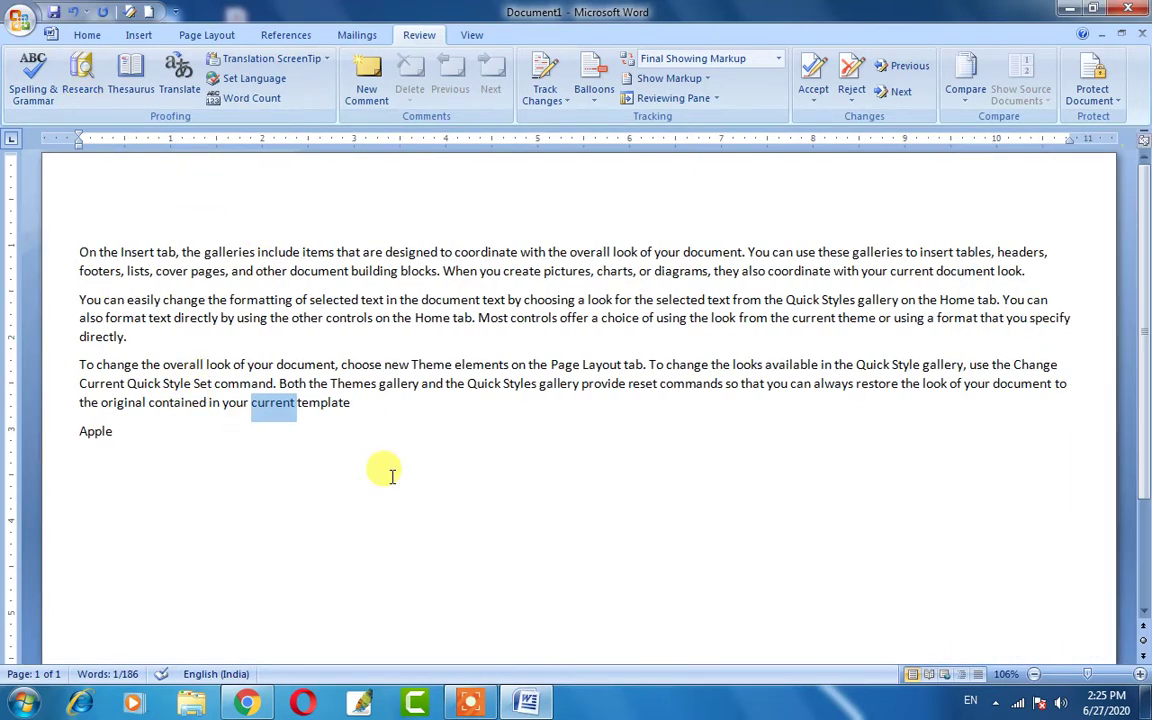
{"action": "left_click", "coordinate": [391, 424]}
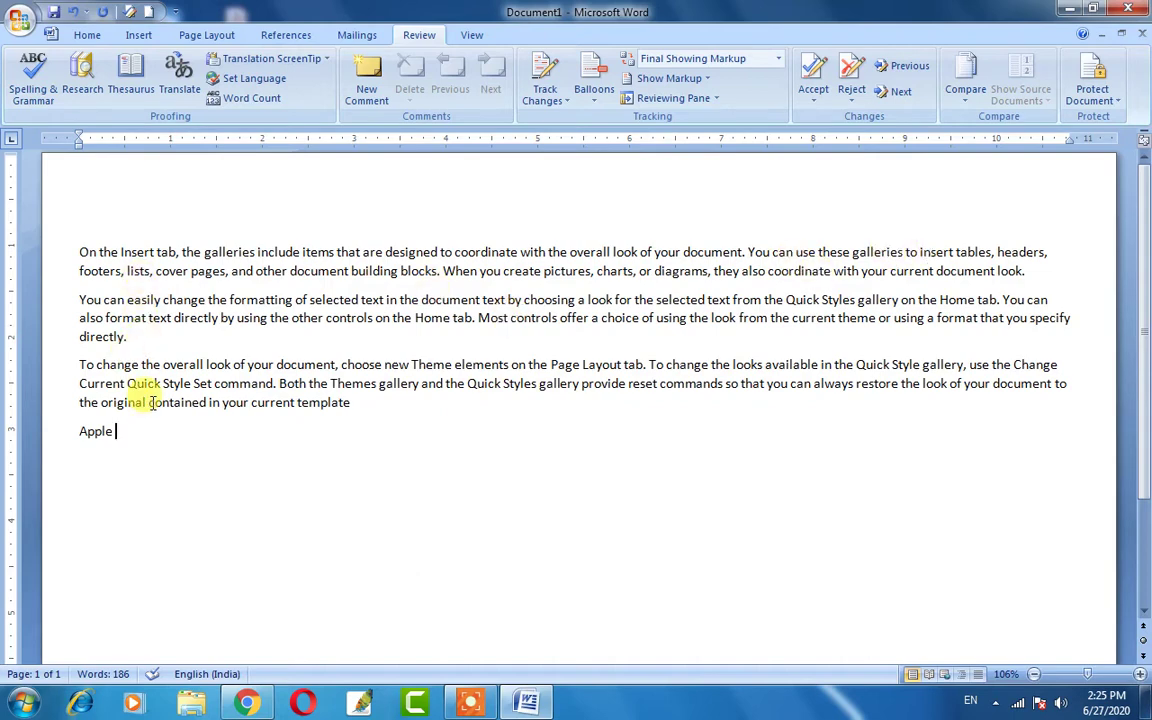
Translate all the sample text from English (United States) to Hindi (India) with Microsoft Translator.
{"action": "left_click_drag", "start_coordinate": [116, 428], "coordinate": [44, 249]}
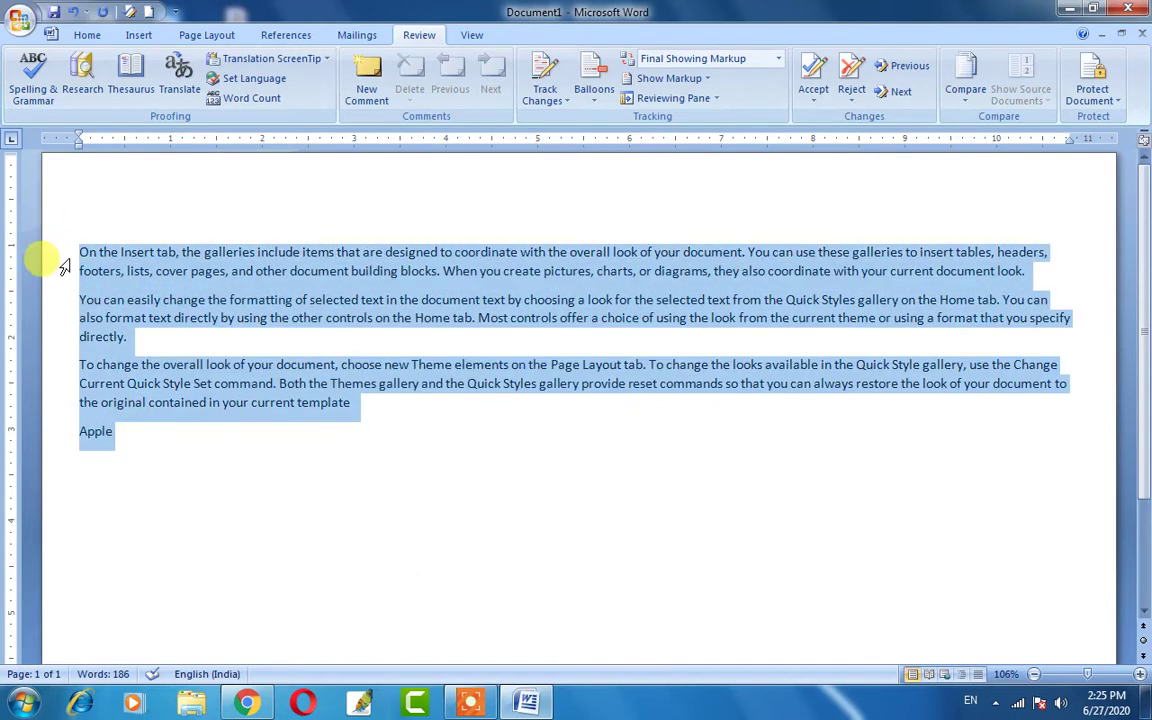
{"action": "left_click", "coordinate": [180, 90]}
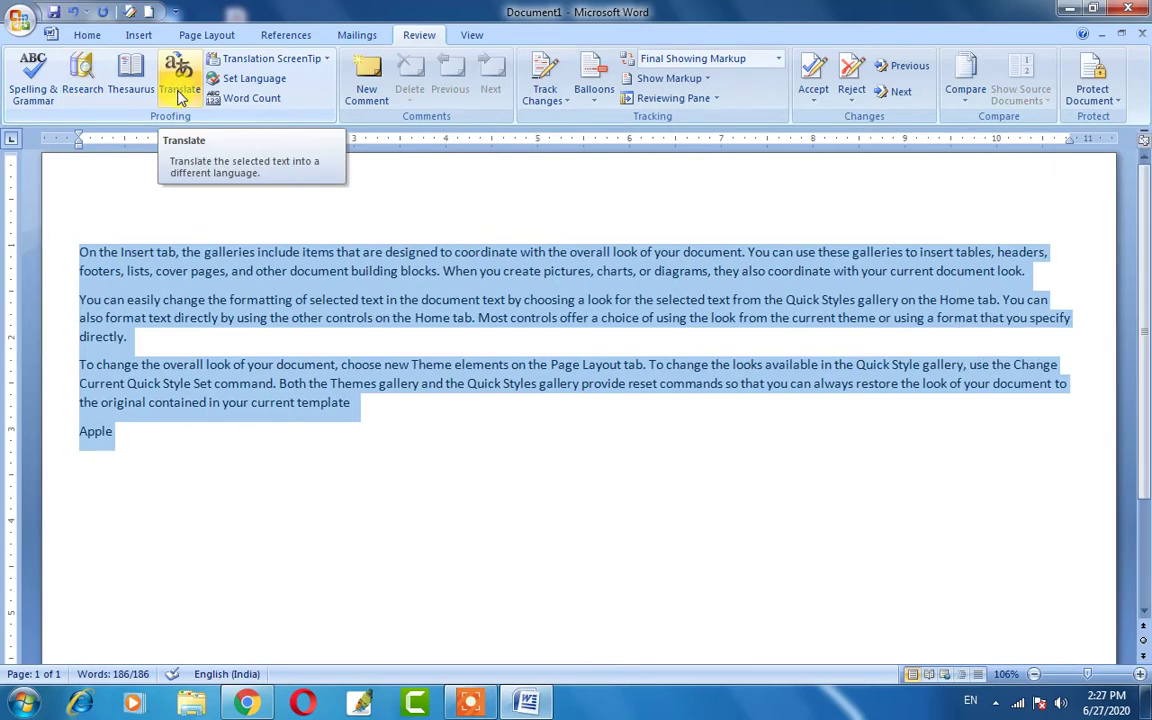
{"action": "left_click", "coordinate": [180, 92]}
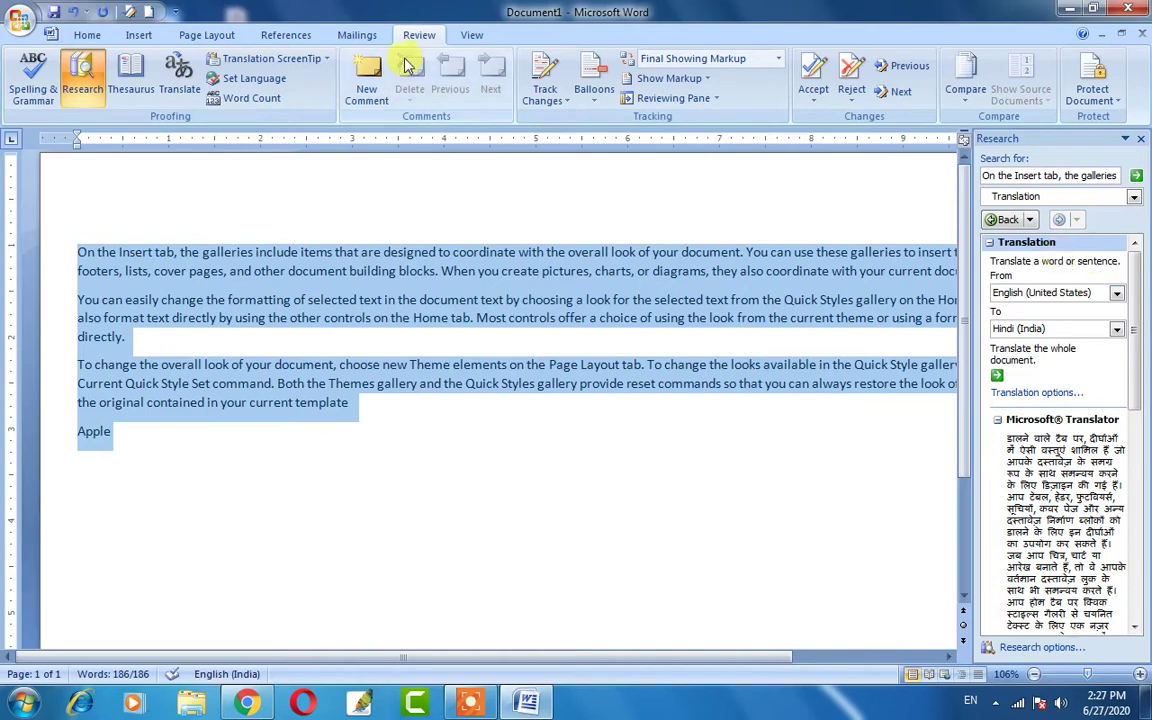
{"action": "mouse_move", "coordinate": [1133, 307]}
{"action": "left_mouse_down"}
{"action": "mouse_move", "coordinate": [1133, 470]}
{"action": "mouse_move", "coordinate": [1134, 300]}
{"action": "left_mouse_up"}
{"action": "left_click", "coordinate": [1117, 296]}
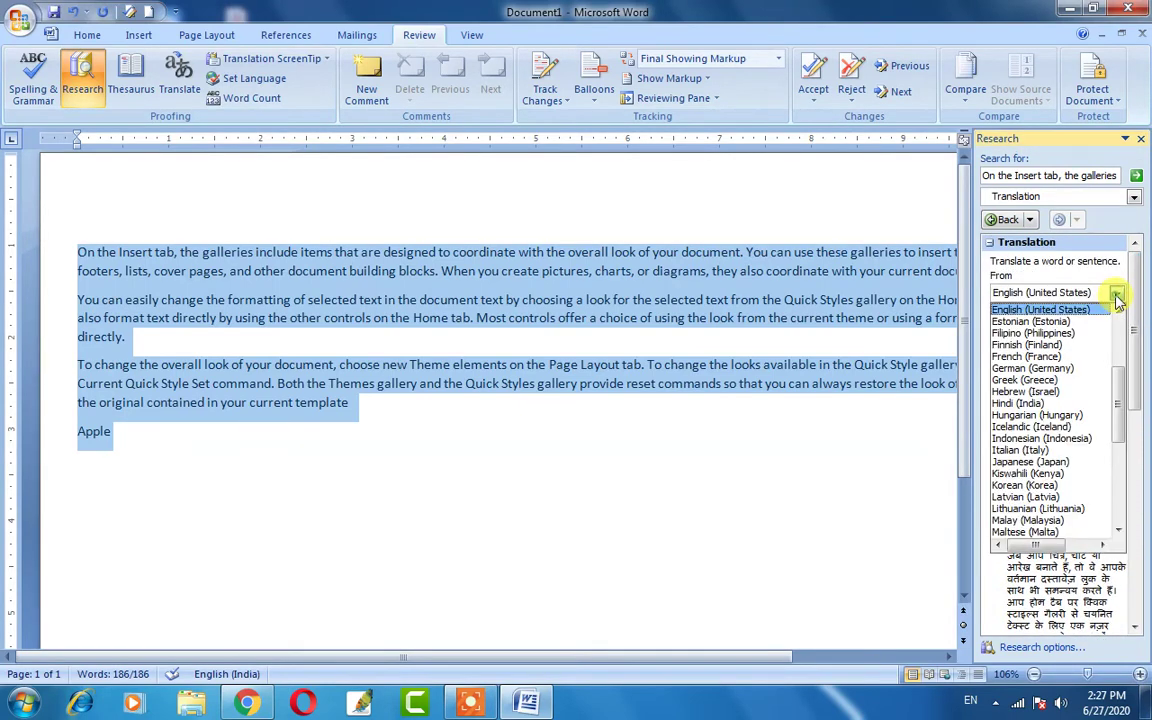
{"action": "left_click", "coordinate": [1117, 296]}
{"action": "left_click", "coordinate": [1117, 329]}
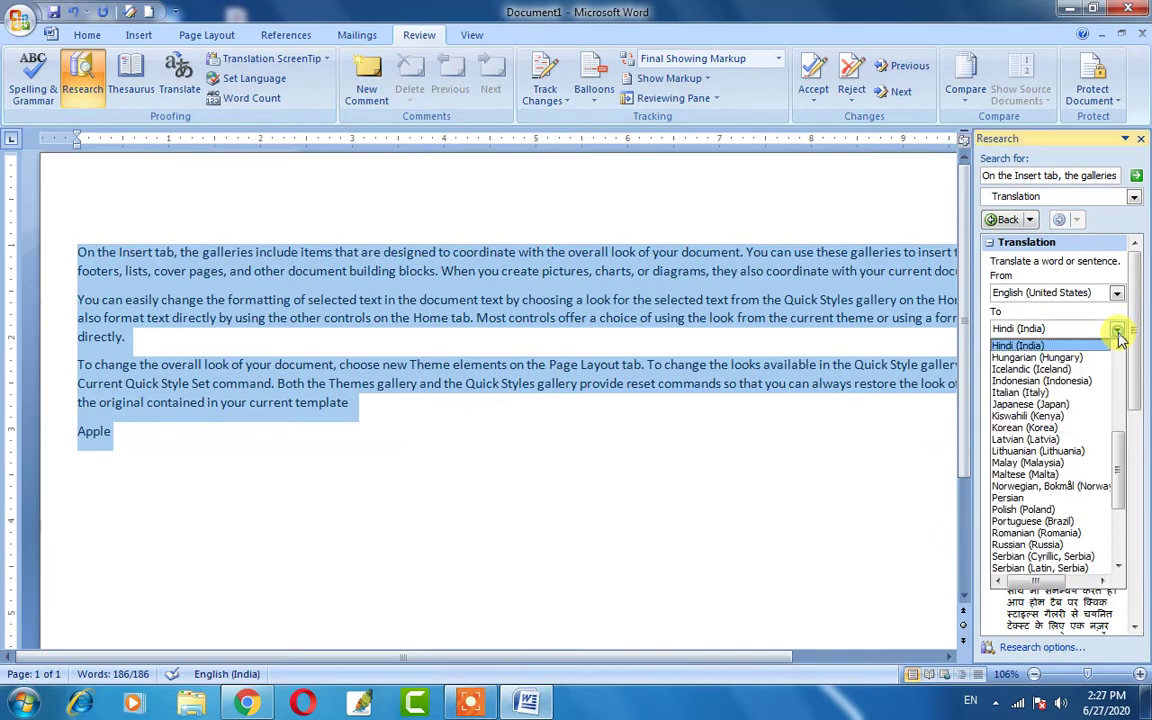
{"action": "left_click", "coordinate": [1117, 329]}
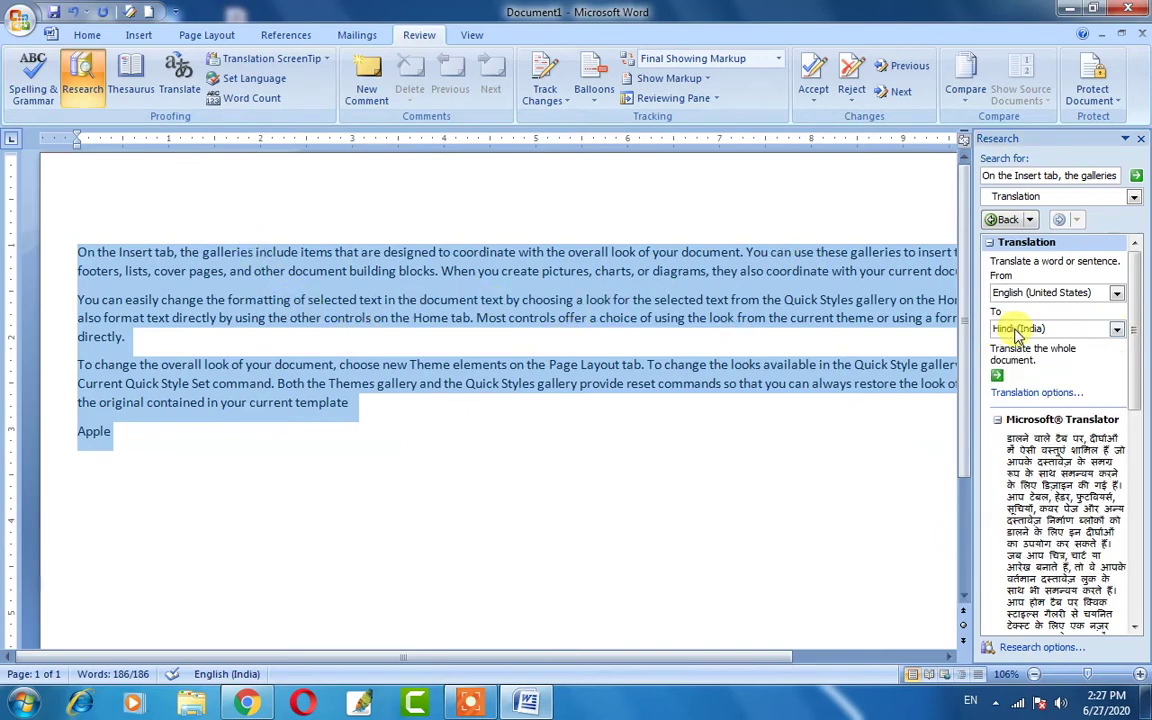
{"action": "scroll", "coordinate": [1022, 480], "scroll_direction": "down", "scroll_amount": 2}
{"action": "scroll", "coordinate": [1025, 480], "scroll_direction": "down", "scroll_amount": 1}
{"action": "scroll", "coordinate": [818, 452], "scroll_direction": "up", "scroll_amount": 3}
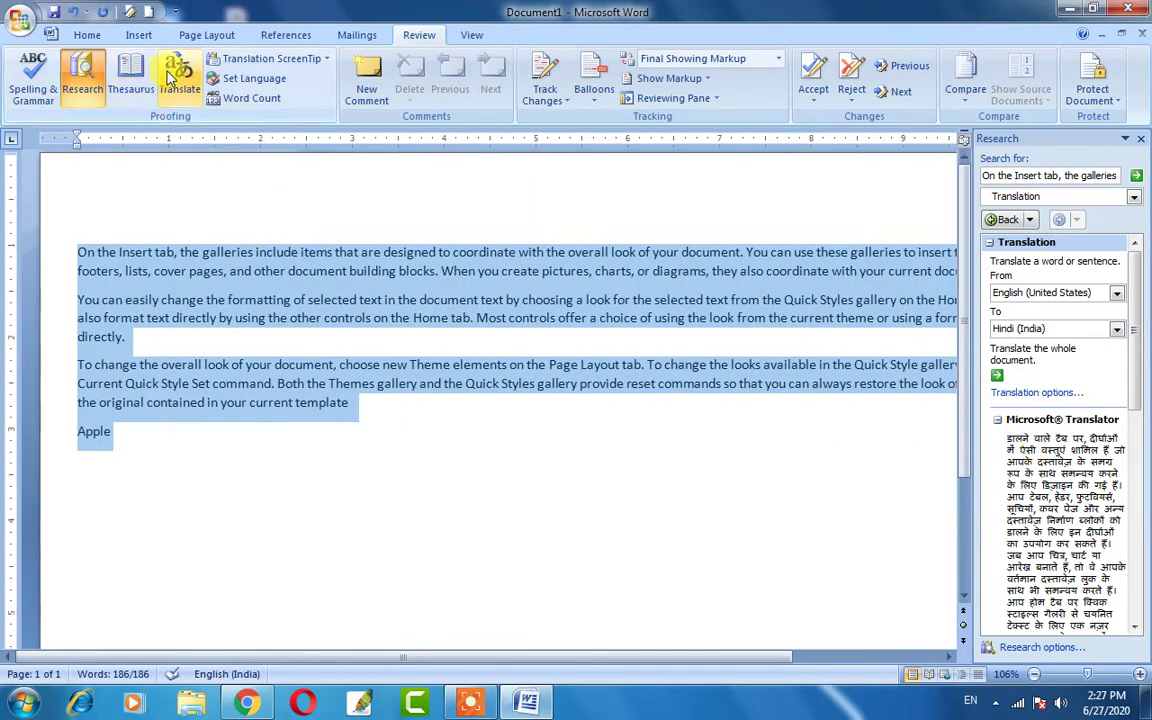
Close the Hindi translation, check the Translation ScreenTip list, re-run Translate, and close the pane.
{"action": "left_click", "coordinate": [1141, 140]}
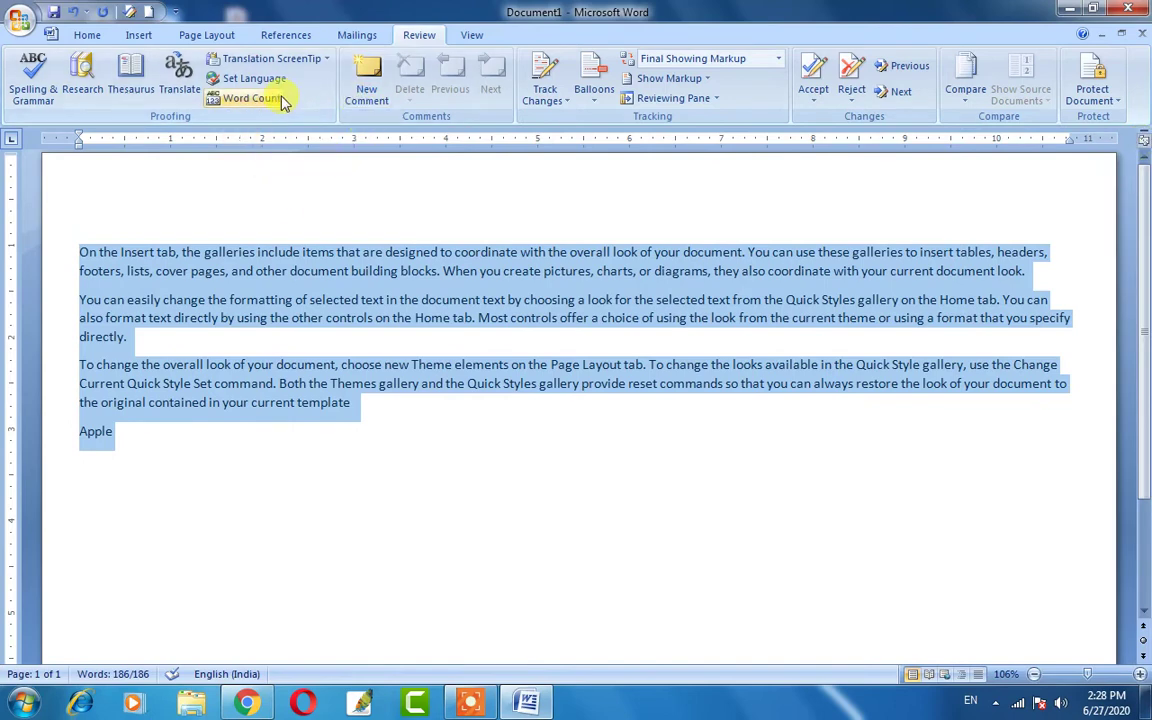
{"action": "left_click", "coordinate": [260, 64]}
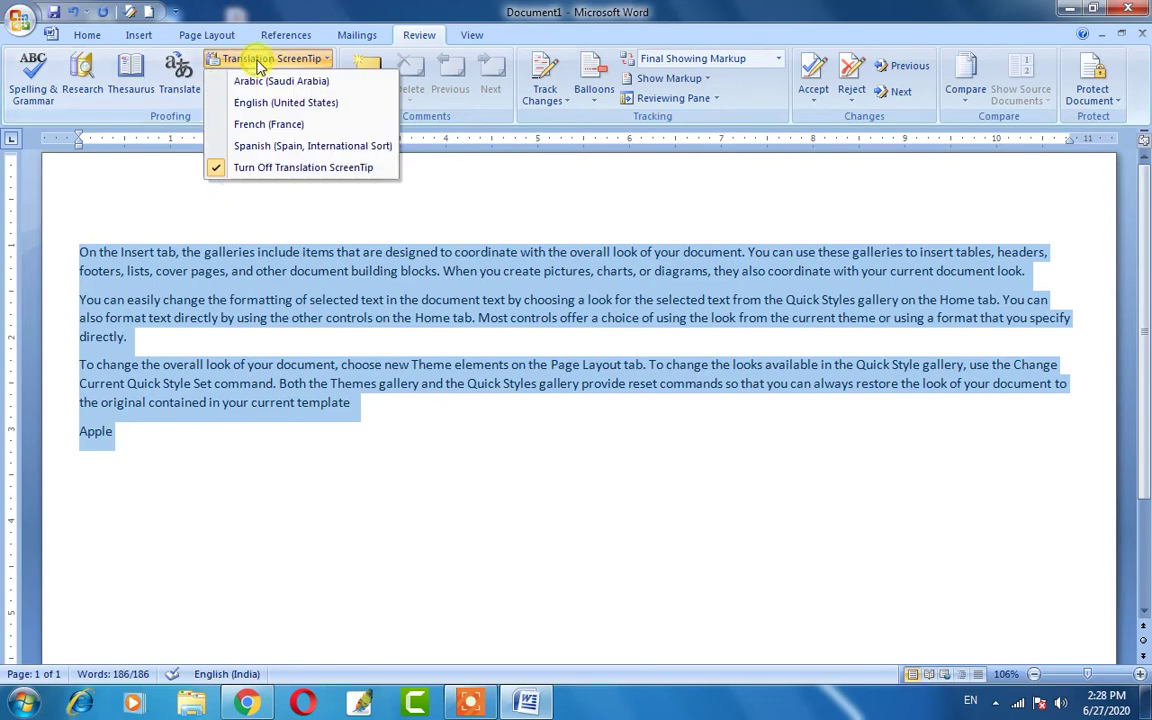
{"action": "left_click", "coordinate": [188, 94]}
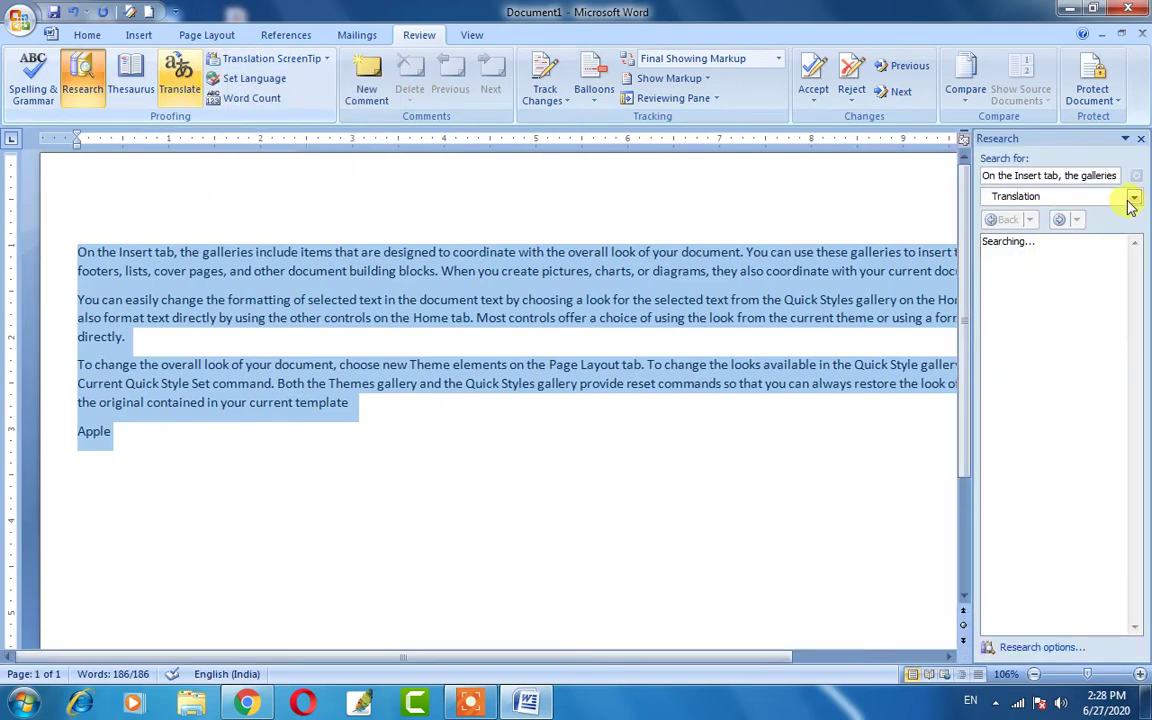
{"action": "left_click", "coordinate": [1134, 197]}
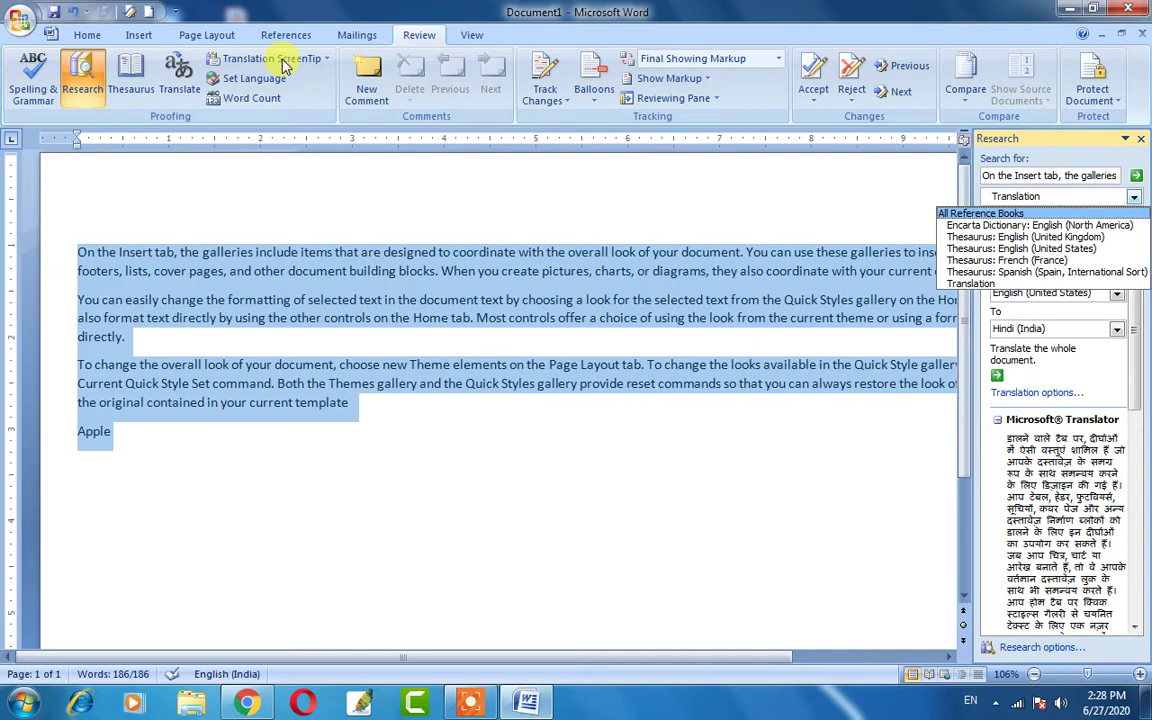
{"action": "left_click", "coordinate": [1142, 140]}
{"action": "left_click", "coordinate": [1142, 140]}
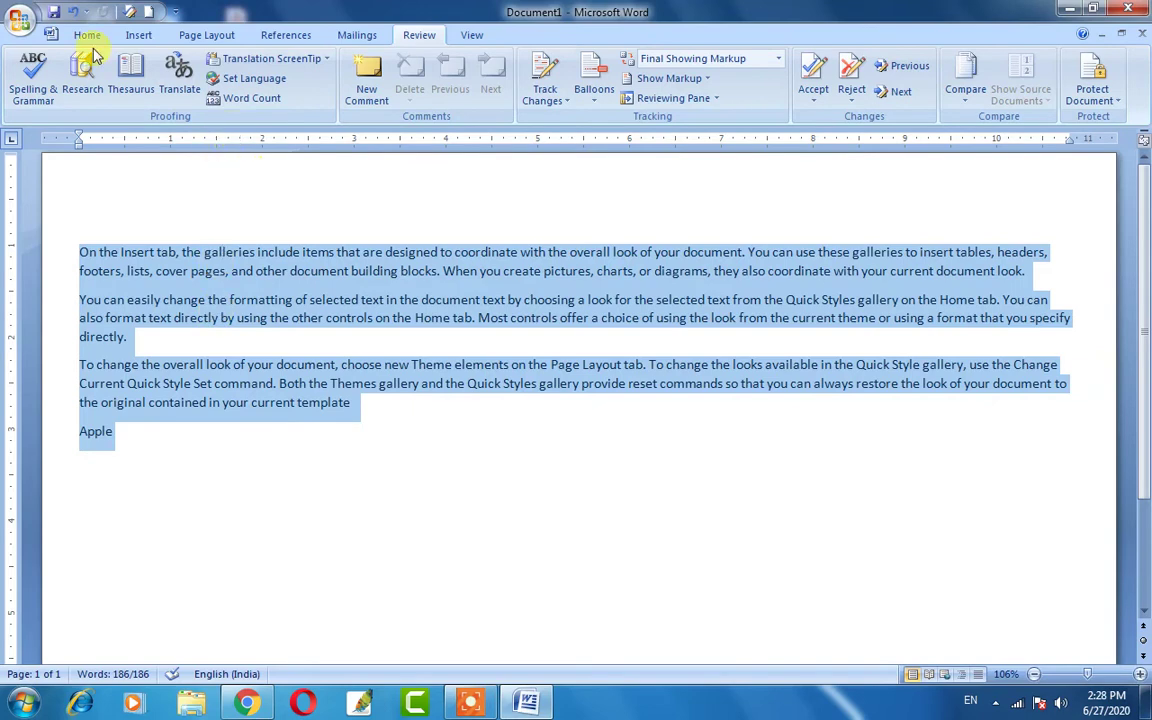
Set the language of the selected text to Hindi (India) in the Language dialog.
{"action": "left_click", "coordinate": [260, 88]}
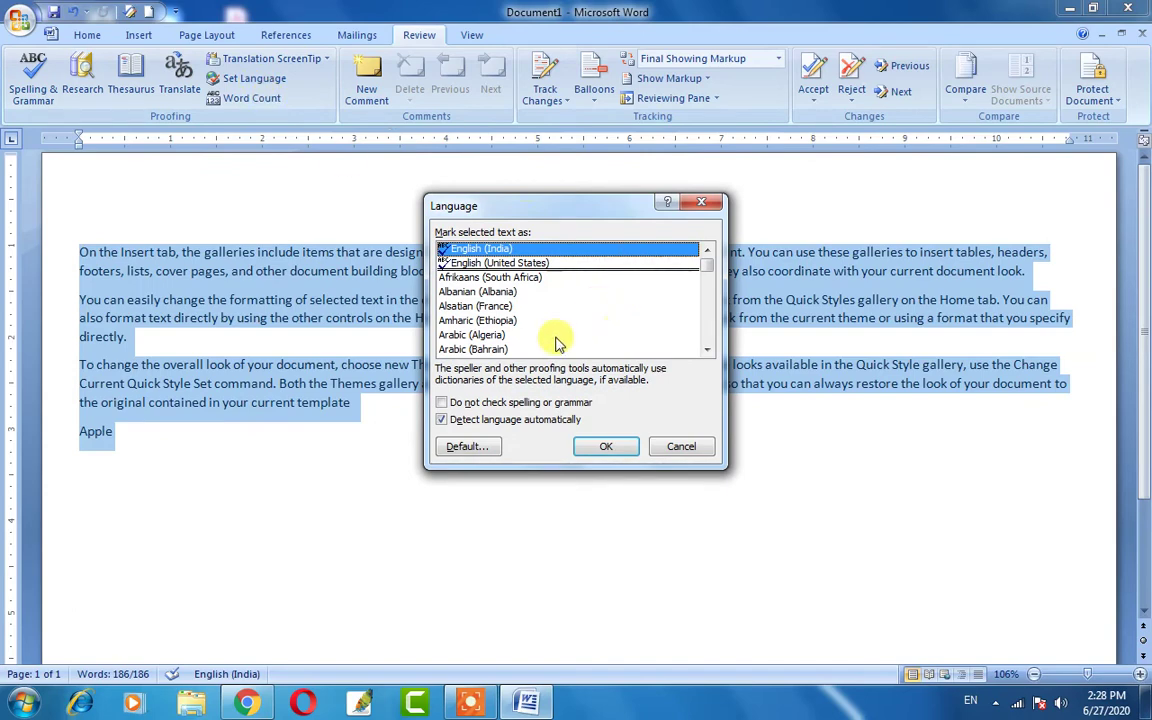
{"action": "scroll", "coordinate": [590, 312], "scroll_direction": "down", "scroll_amount": 12}
{"action": "scroll", "coordinate": [553, 318], "scroll_direction": "down", "scroll_amount": 3}
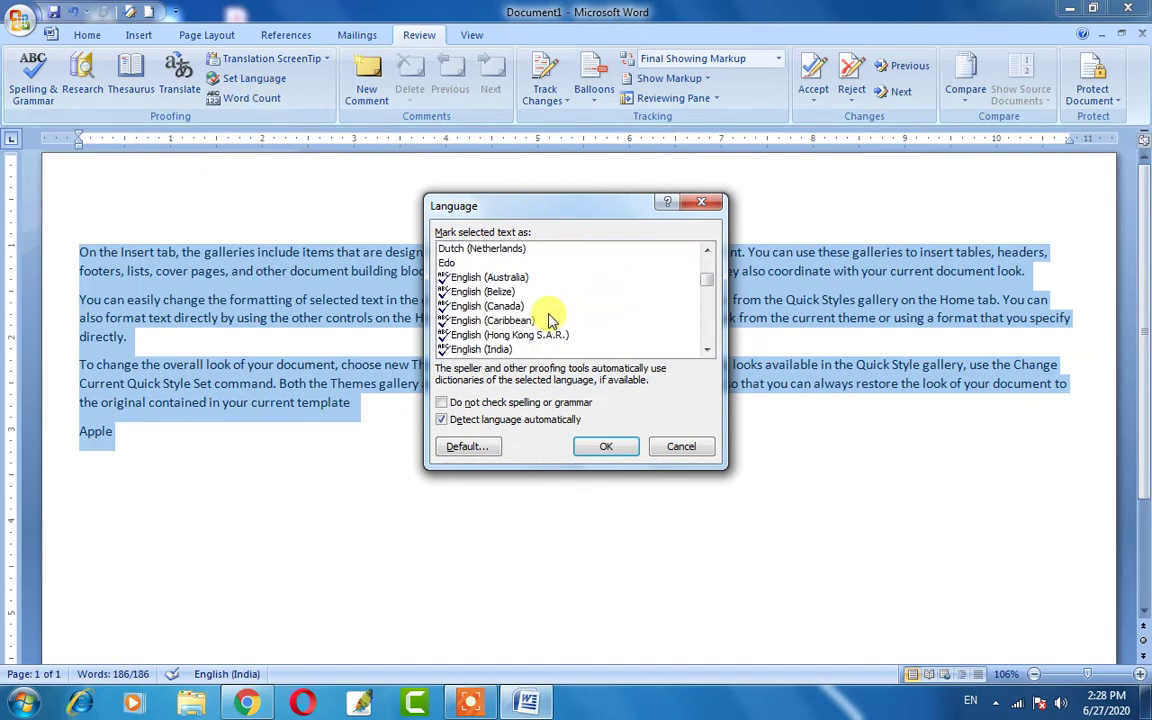
{"action": "scroll", "coordinate": [553, 318], "scroll_direction": "down", "scroll_amount": 20}
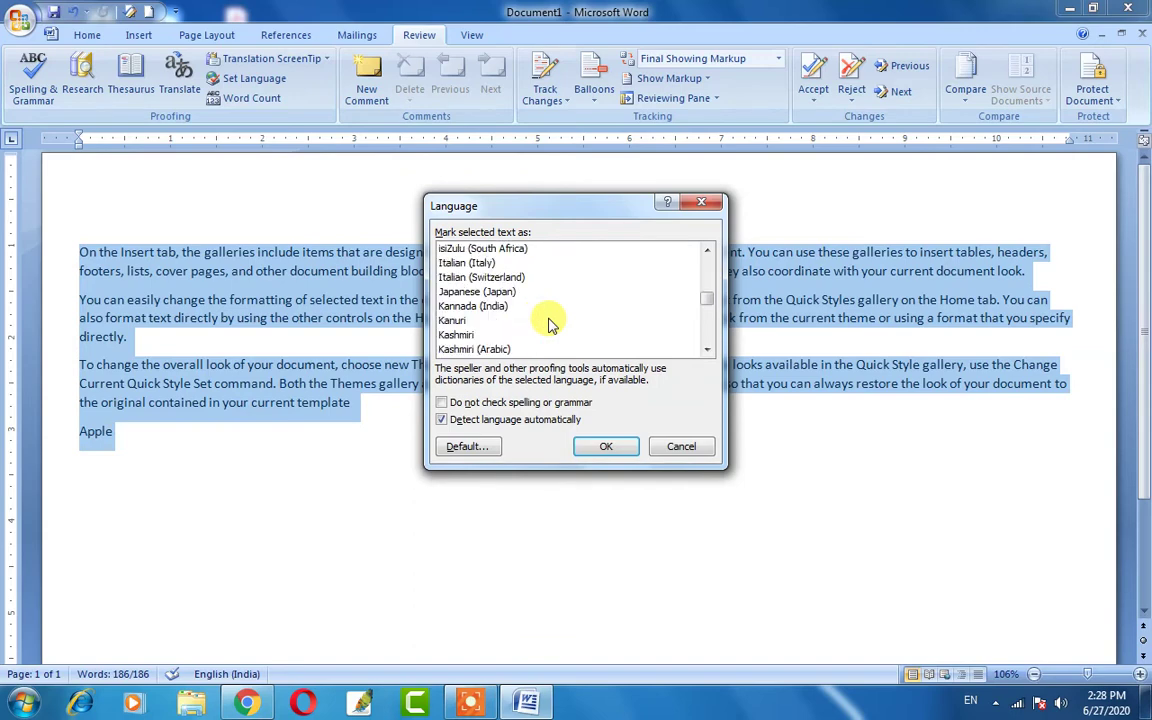
{"action": "scroll", "coordinate": [548, 323], "scroll_direction": "up", "scroll_amount": 1}
{"action": "scroll", "coordinate": [548, 323], "scroll_direction": "down", "scroll_amount": 5}
{"action": "scroll", "coordinate": [548, 323], "scroll_direction": "up", "scroll_amount": 10}
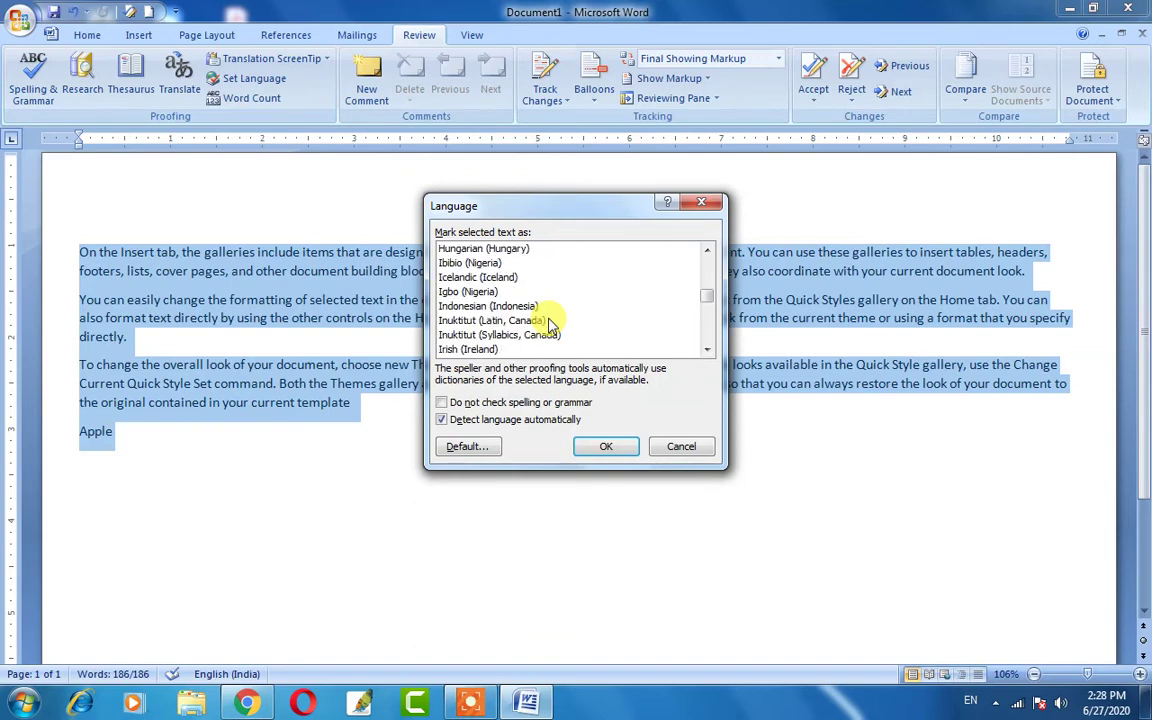
{"action": "scroll", "coordinate": [548, 323], "scroll_direction": "up", "scroll_amount": 6}
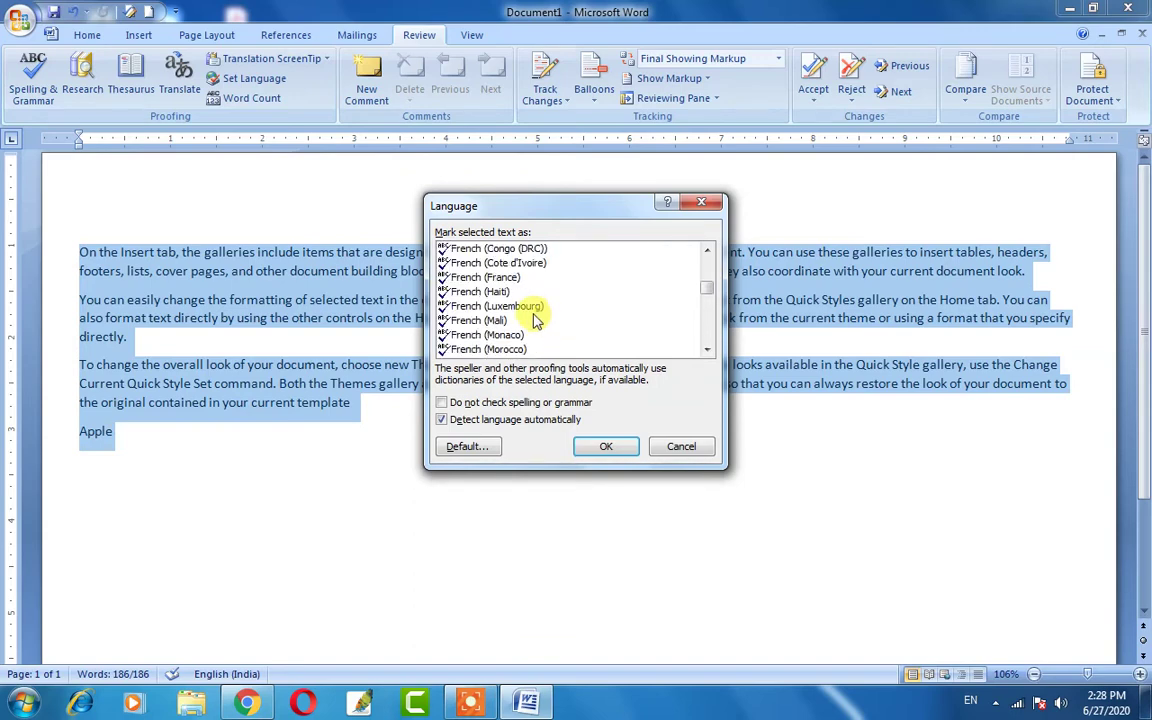
{"action": "scroll", "coordinate": [508, 300], "scroll_direction": "down", "scroll_amount": 7}
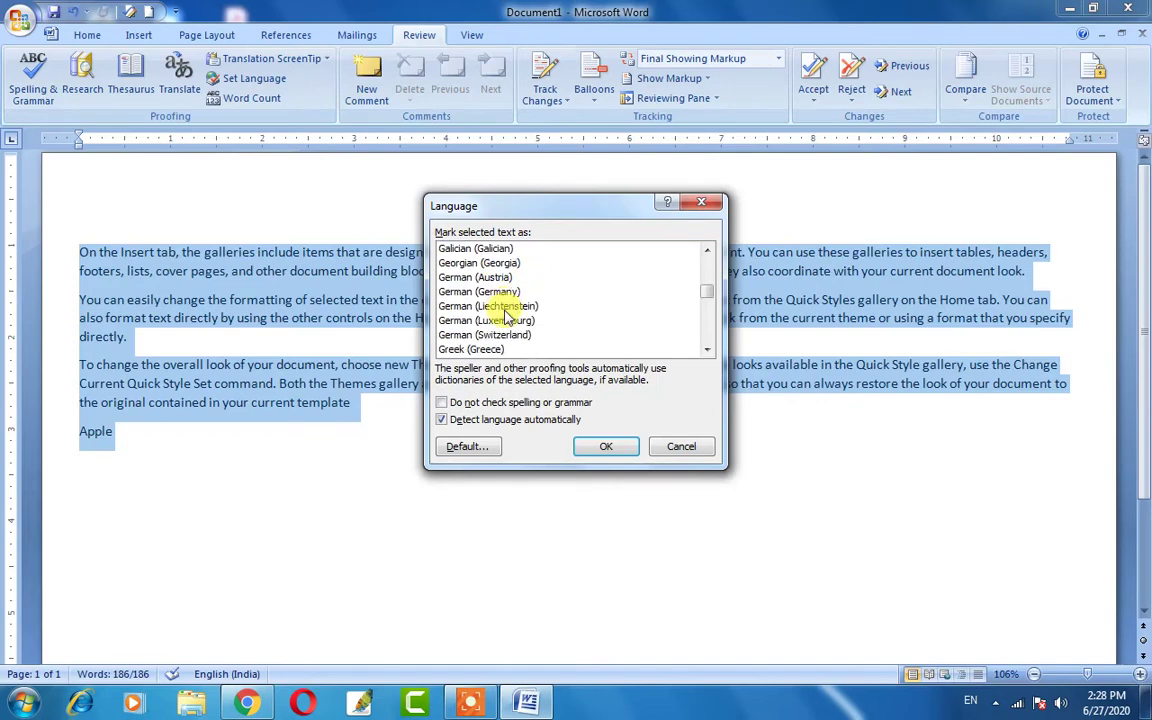
{"action": "scroll", "coordinate": [508, 318], "scroll_direction": "down", "scroll_amount": 3}
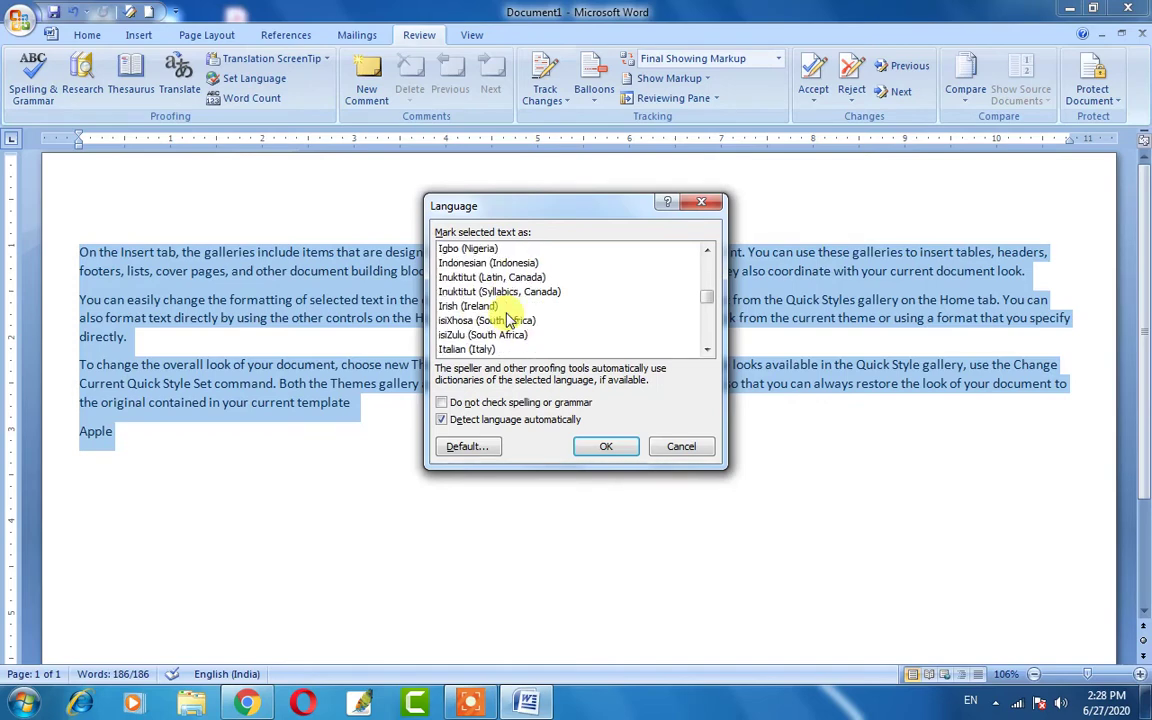
{"action": "scroll", "coordinate": [487, 355], "scroll_direction": "down", "scroll_amount": 2}
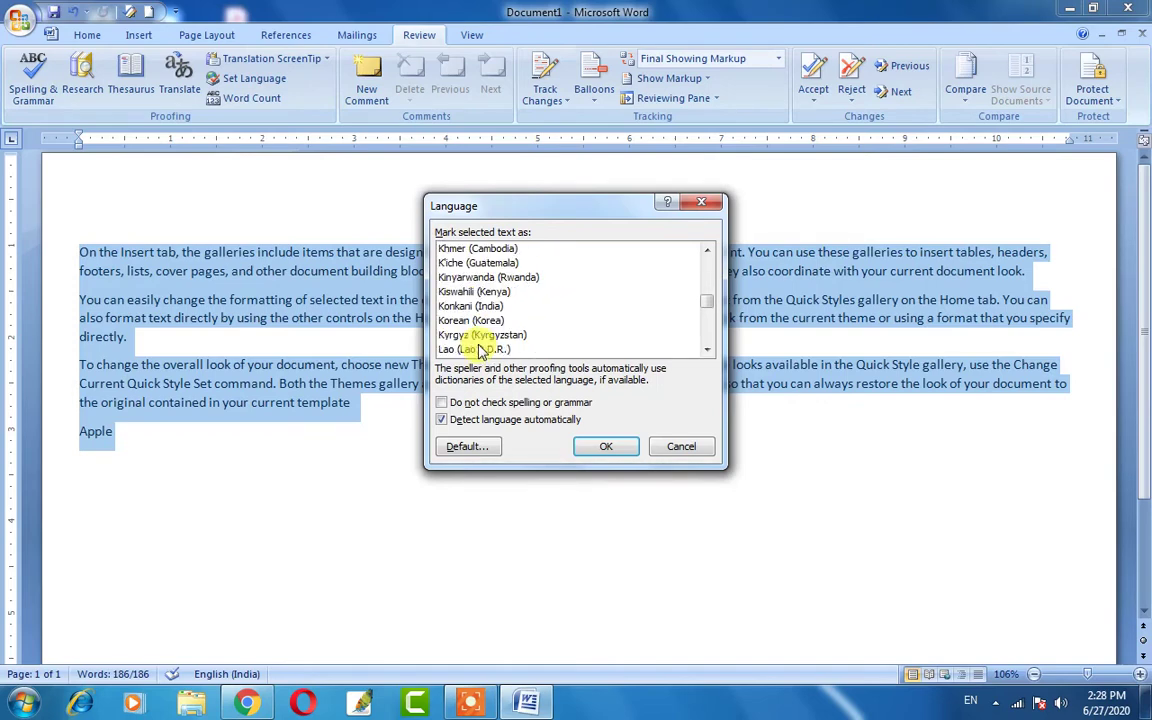
{"action": "scroll", "coordinate": [478, 342], "scroll_direction": "down", "scroll_amount": 11}
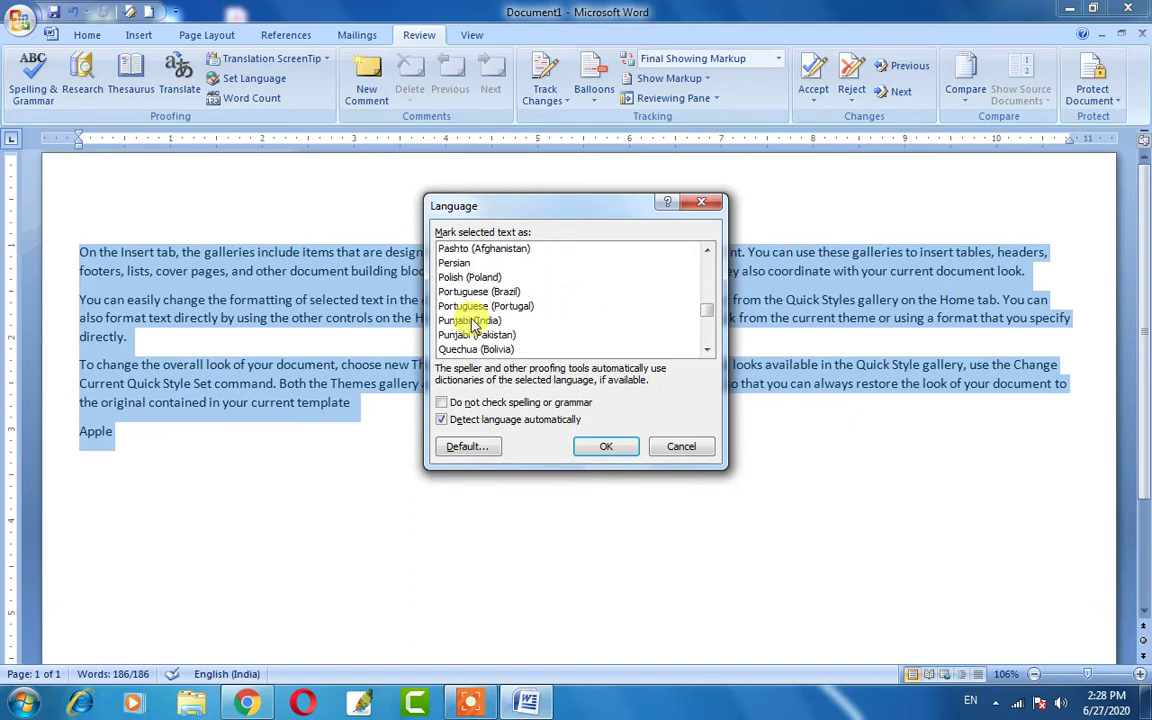
{"action": "scroll", "coordinate": [474, 320], "scroll_direction": "down", "scroll_amount": 16}
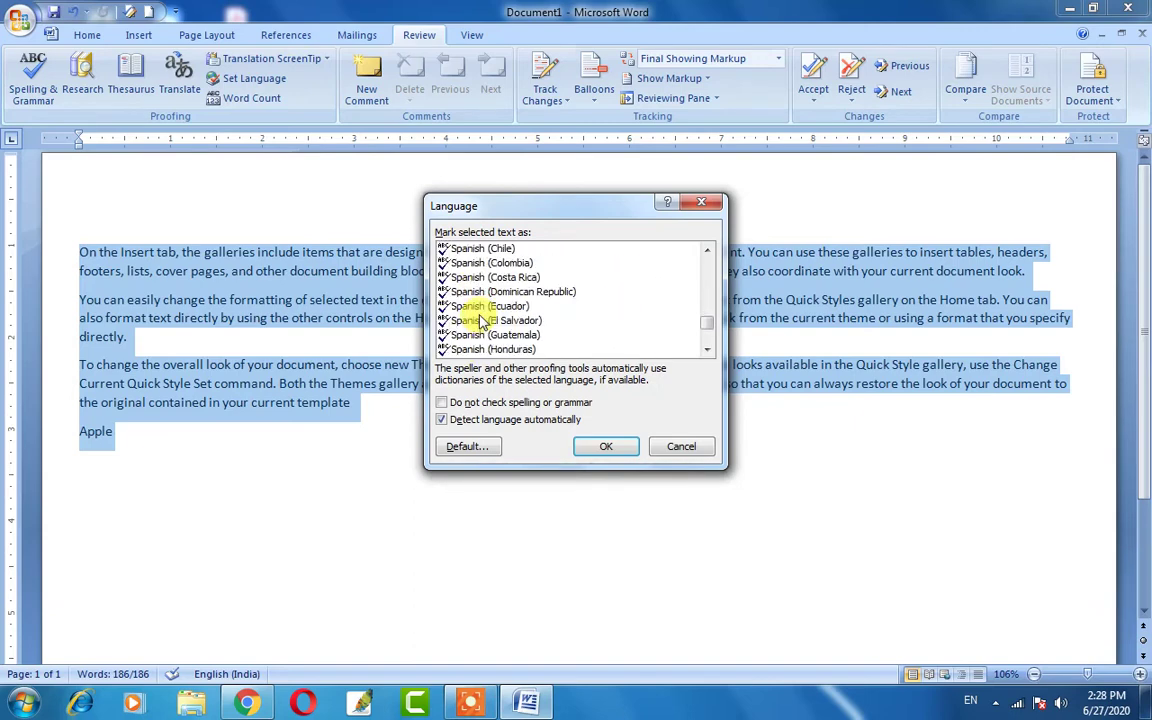
{"action": "scroll", "coordinate": [460, 251], "scroll_direction": "up", "scroll_amount": 20}
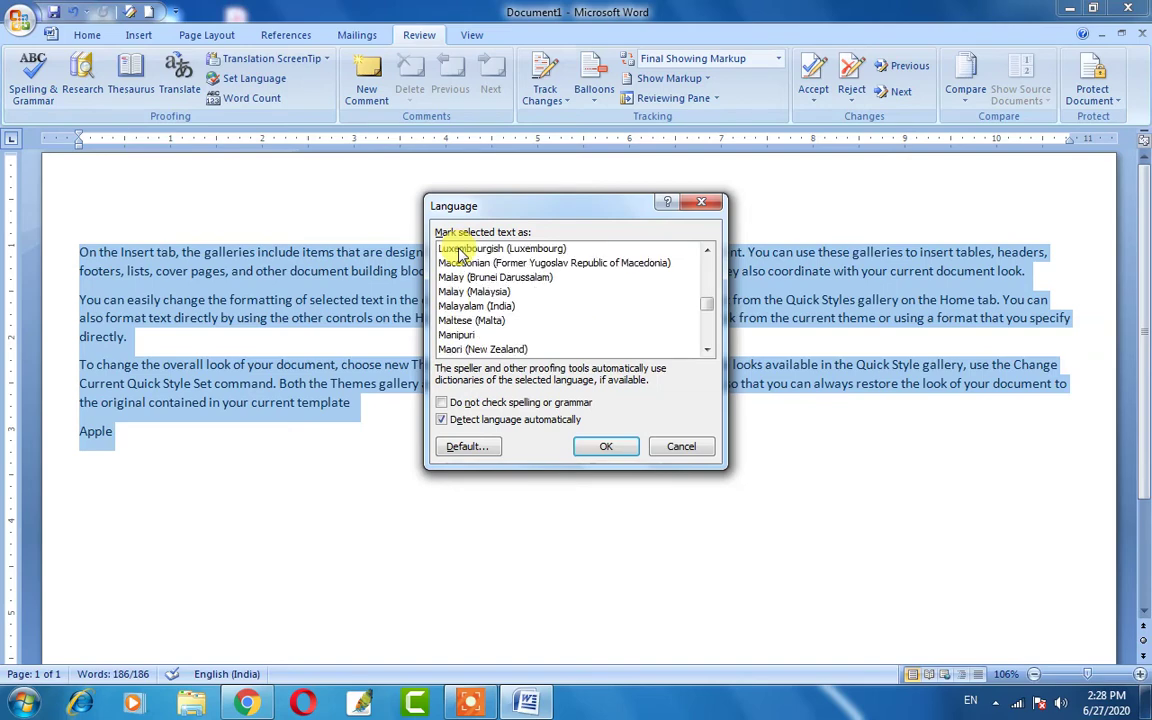
{"action": "left_click", "coordinate": [464, 291]}
{"action": "key", "text": "h"}
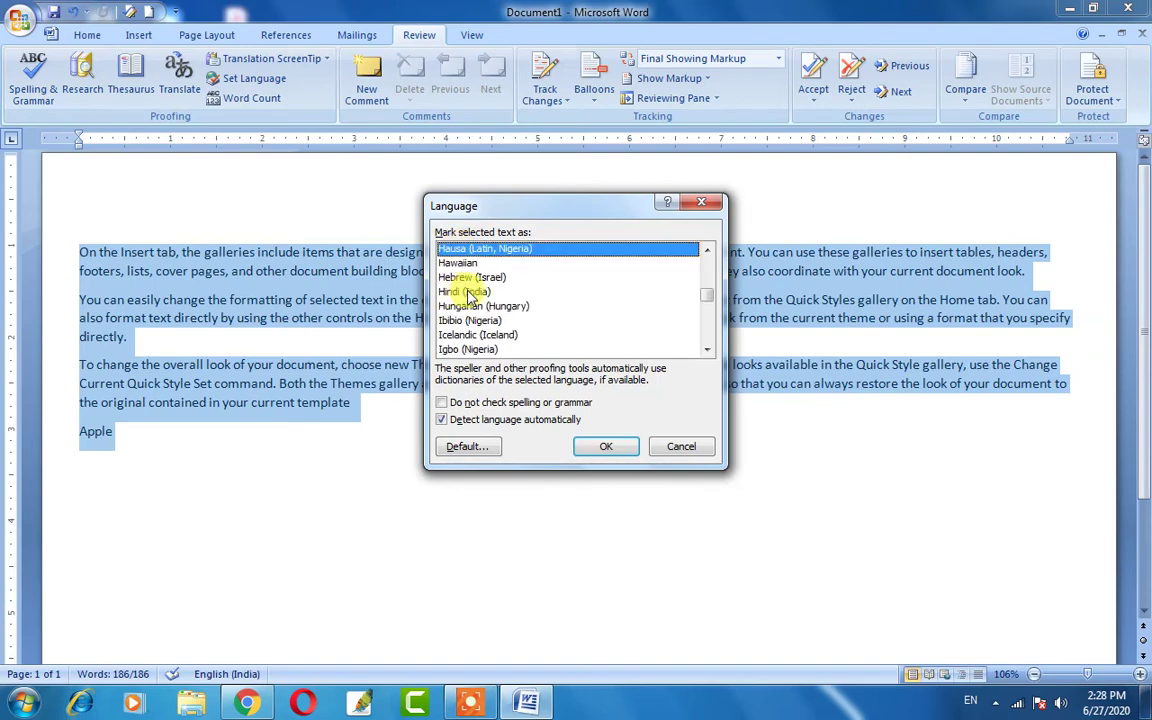
{"action": "key", "text": "h"}
{"action": "key", "text": "h"}
{"action": "key", "text": "h"}
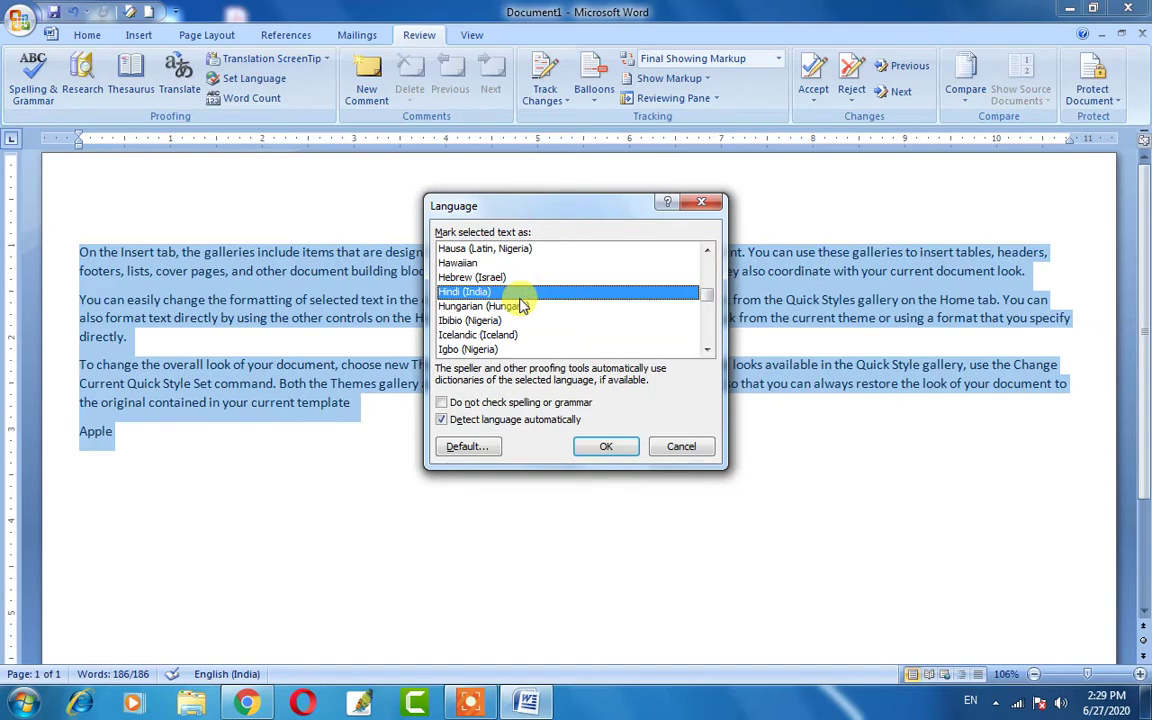
{"action": "left_click", "coordinate": [607, 449]}
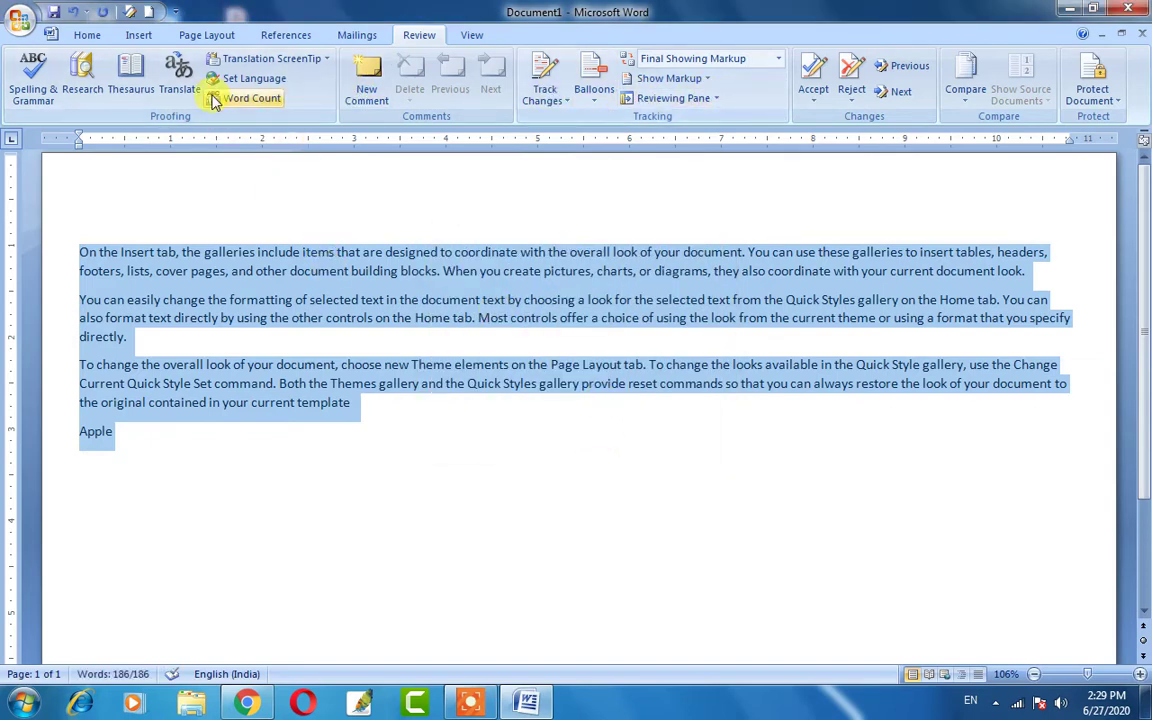
Select all the text and review Word Count: 186 words, 1,086 characters with spaces, 10 lines.
{"action": "left_click", "coordinate": [363, 420]}
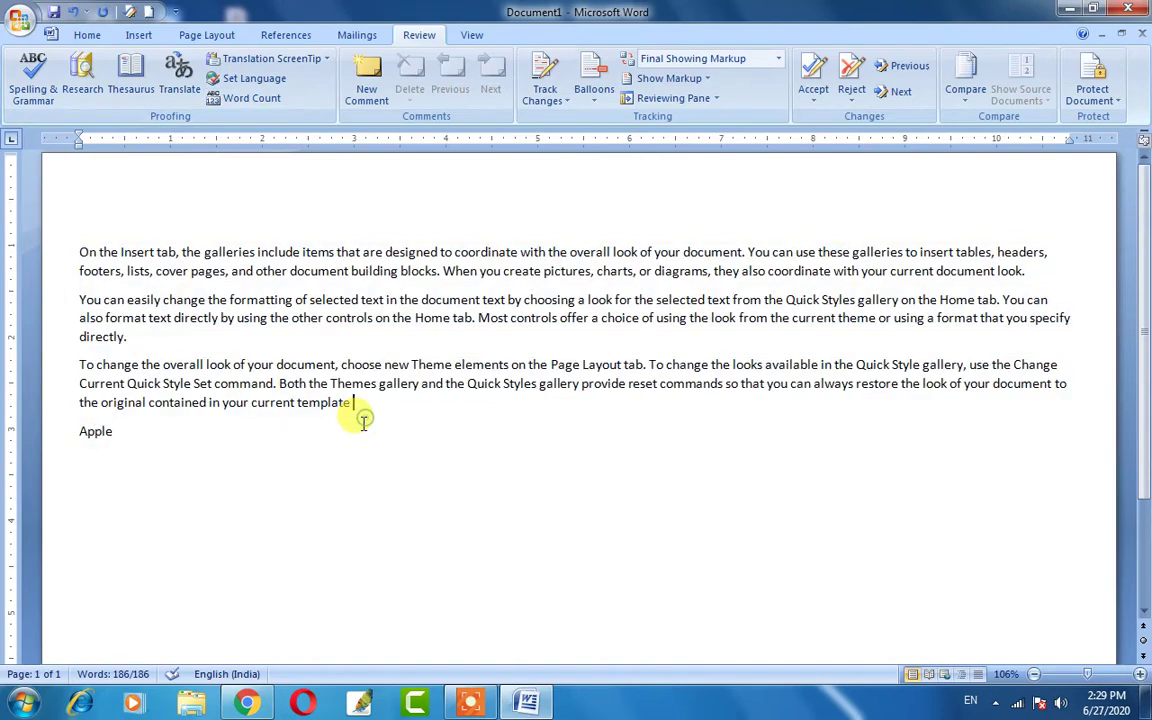
{"action": "left_click_drag", "start_coordinate": [360, 418], "coordinate": [107, 238]}
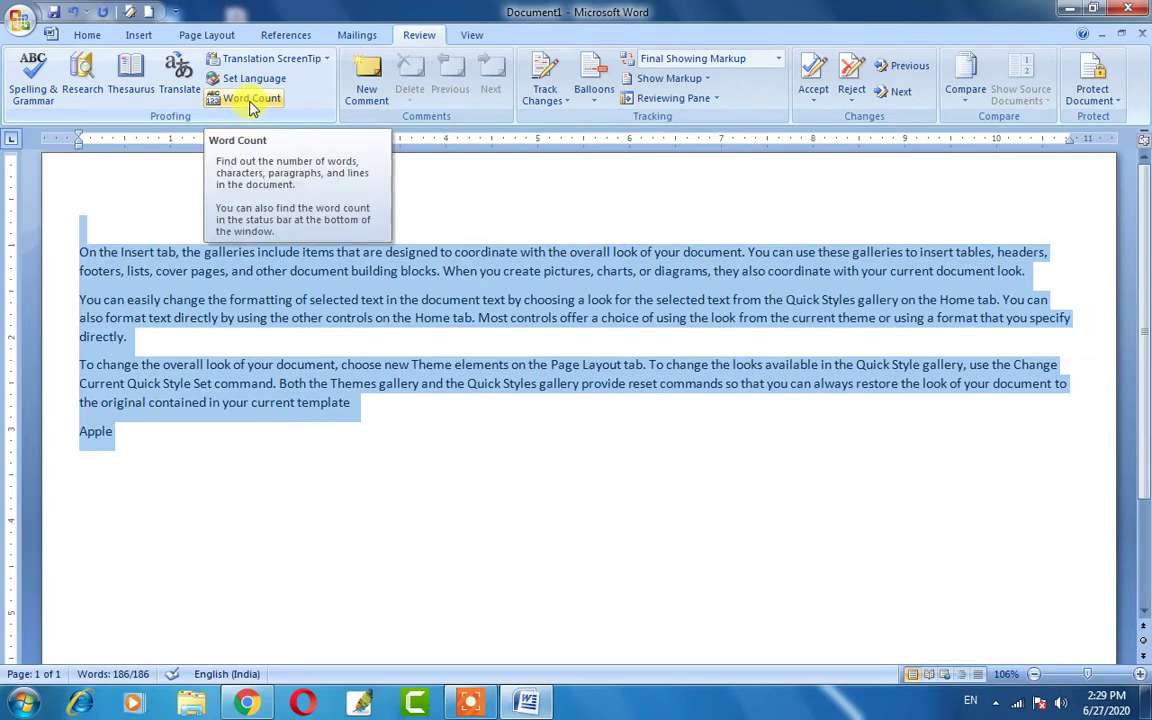
{"action": "left_click", "coordinate": [251, 100]}
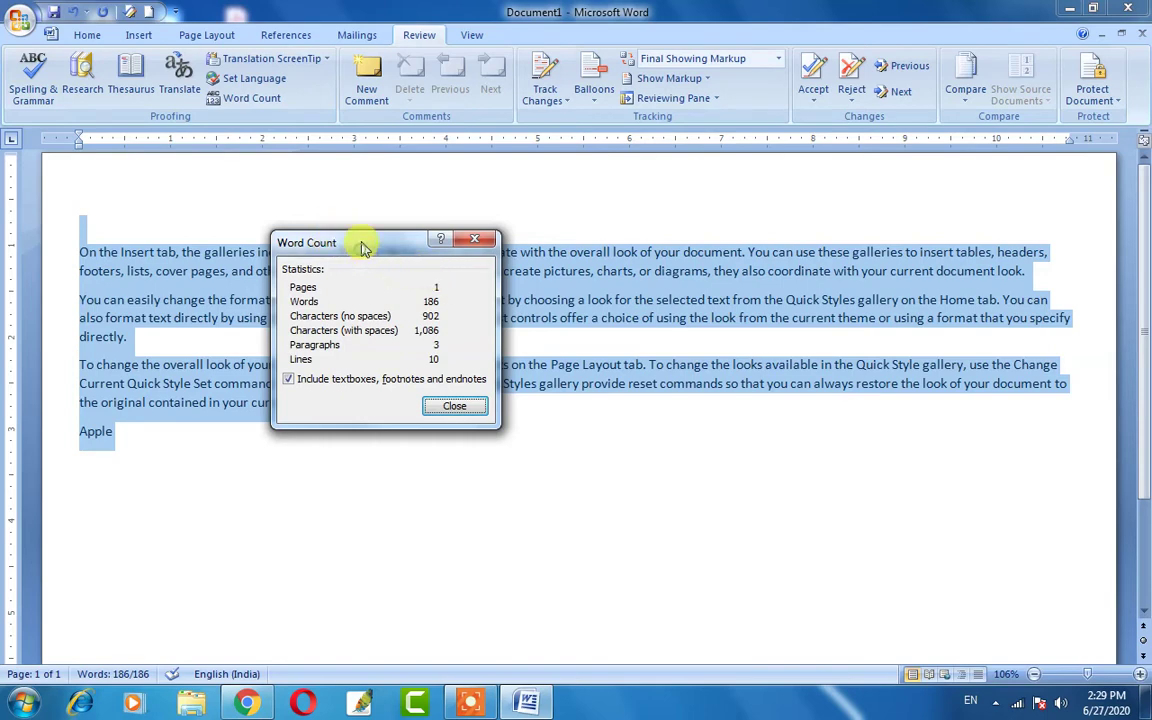
{"action": "left_click_drag", "start_coordinate": [360, 244], "coordinate": [361, 231]}
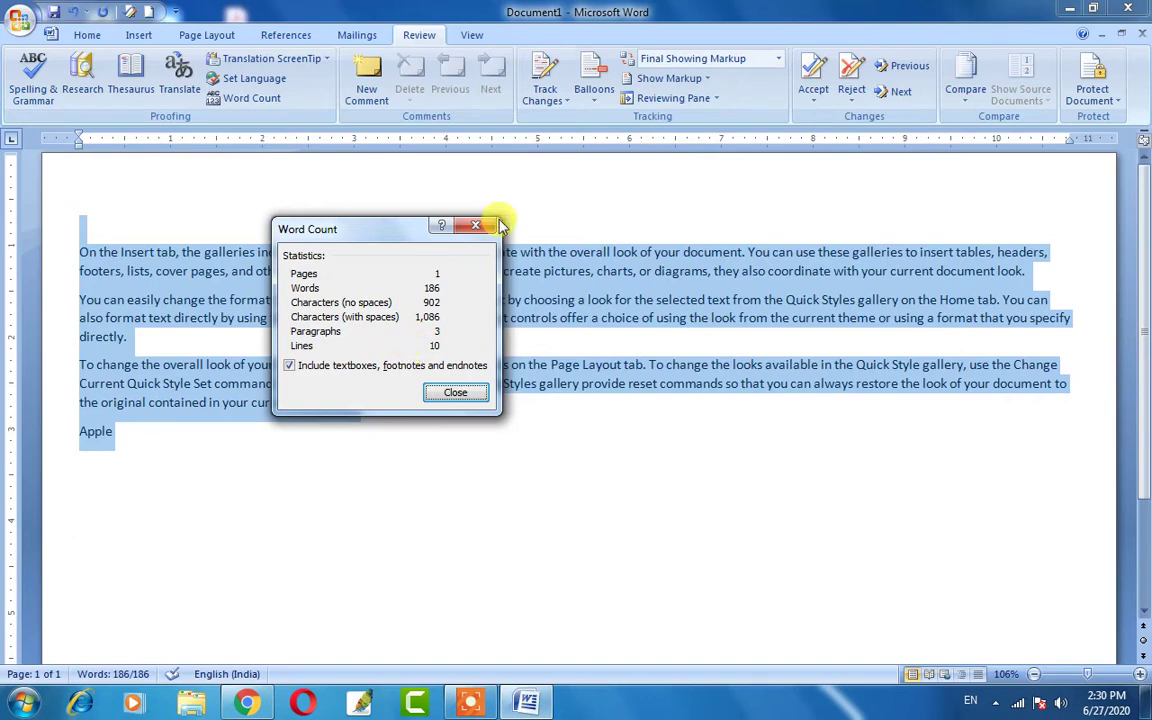
{"action": "left_click", "coordinate": [456, 394]}
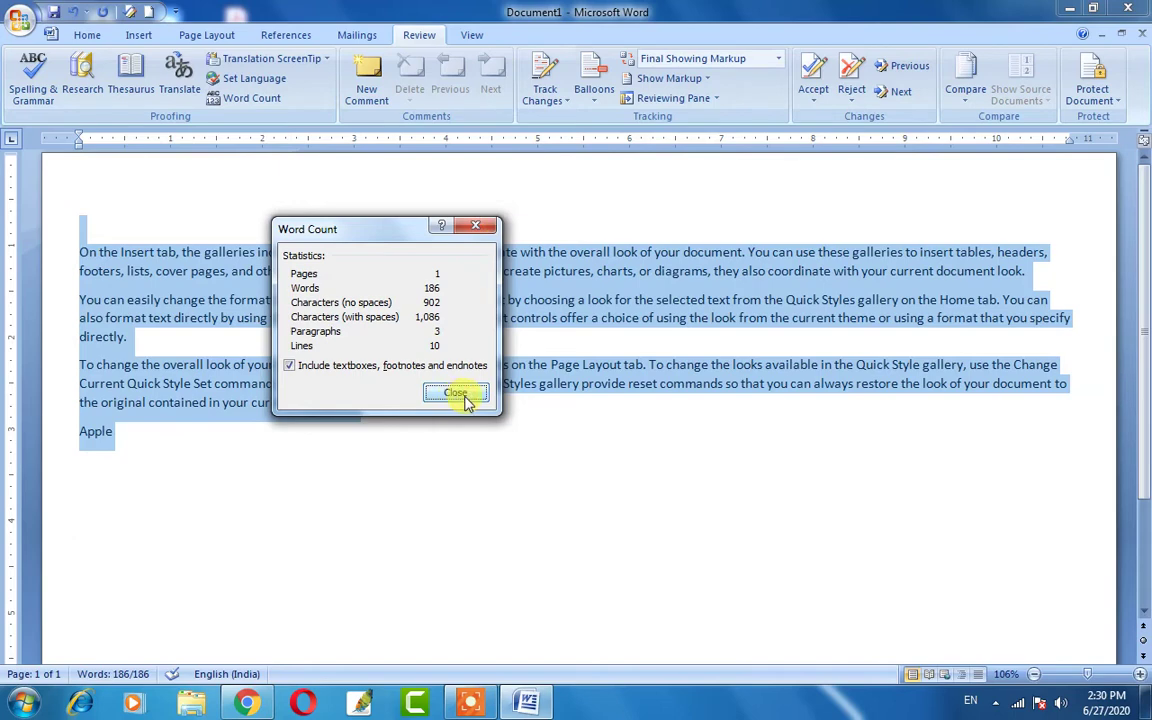
{"action": "left_click", "coordinate": [456, 394]}
Select the word 'document' in the first paragraph and attach a comment reading 'Nice'.
{"action": "left_click", "coordinate": [157, 440]}
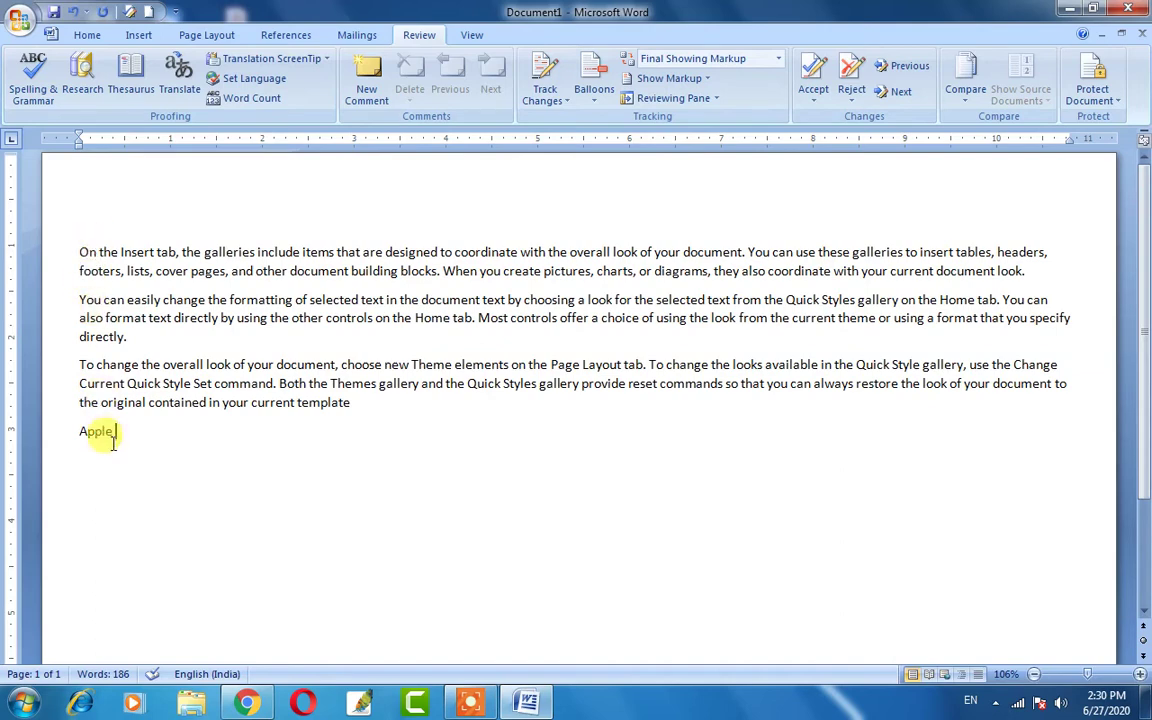
{"action": "left_click_drag", "start_coordinate": [77, 368], "coordinate": [80, 250]}
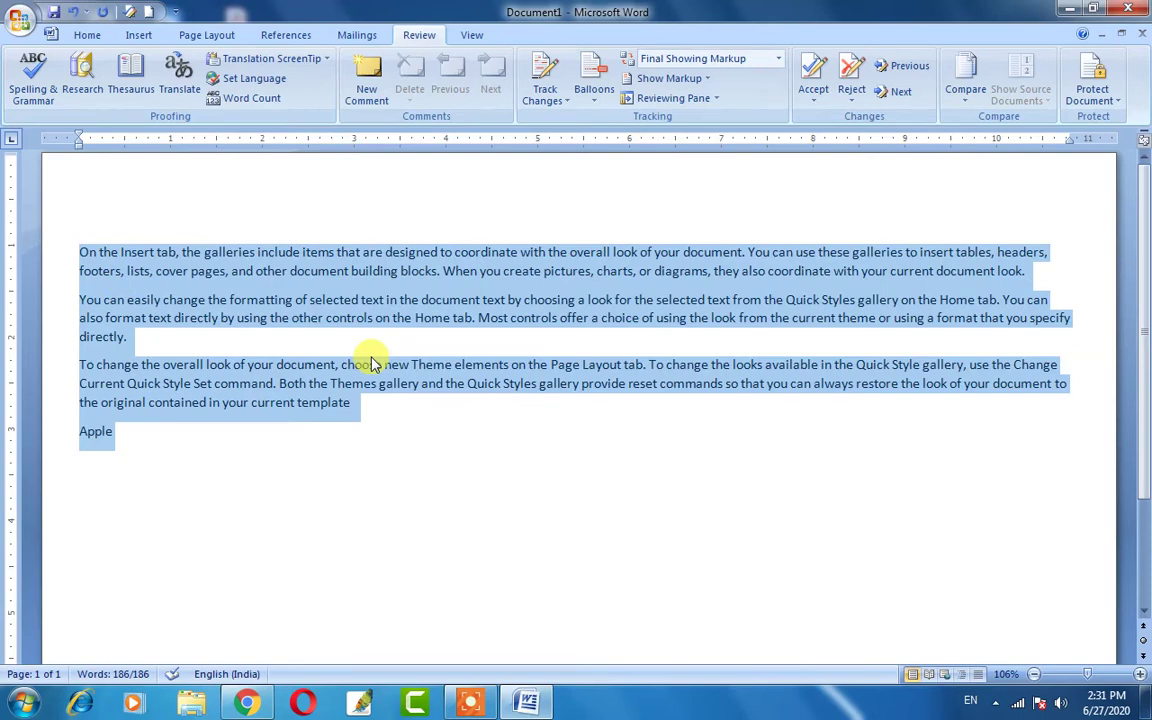
{"action": "left_click", "coordinate": [165, 431]}
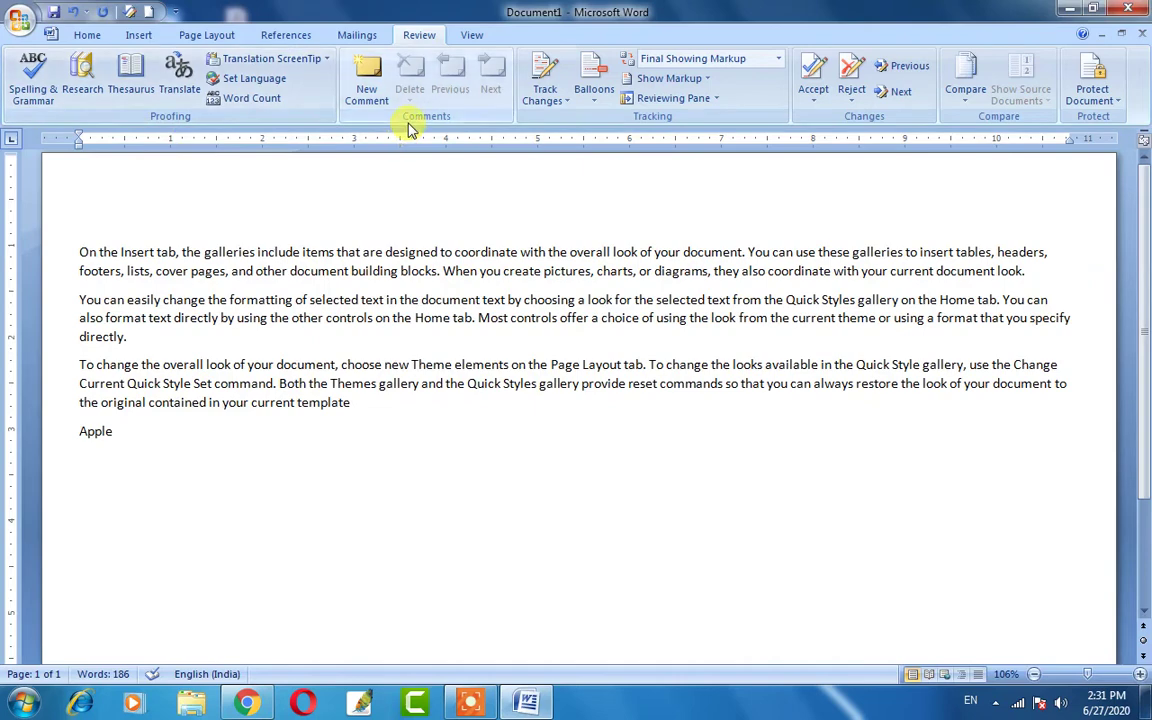
{"action": "scroll", "coordinate": [419, 270], "scroll_direction": "down", "scroll_amount": 3, "text": "ctrl"}
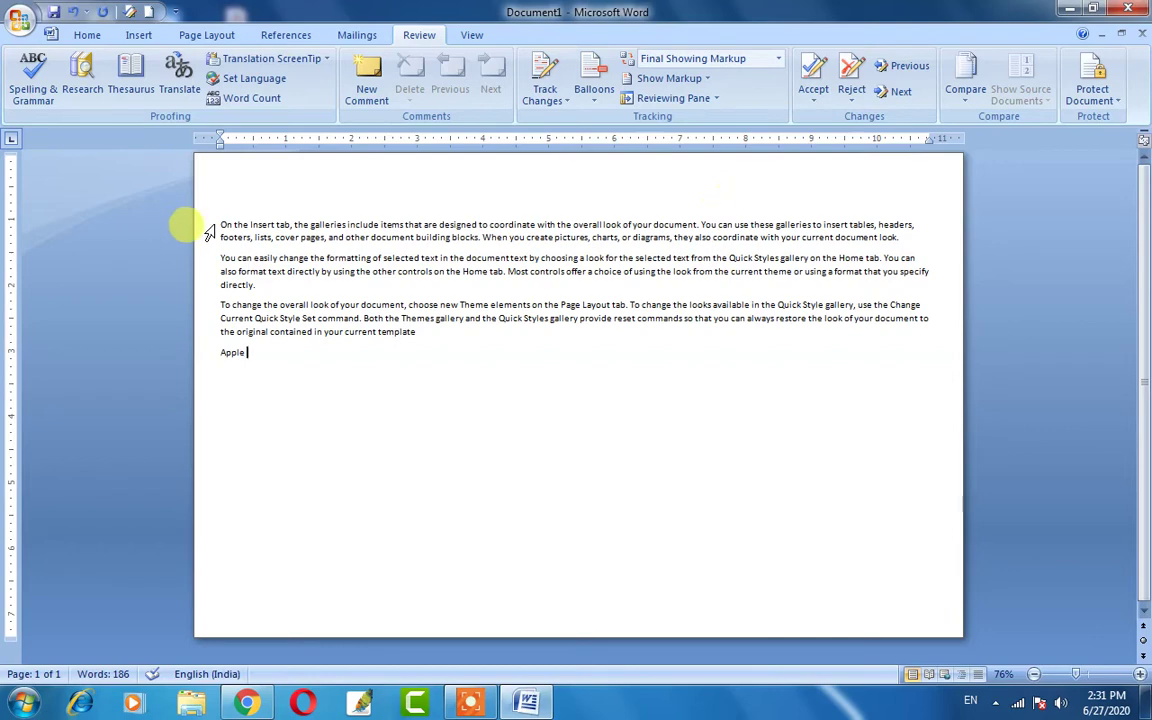
{"action": "left_click_drag", "start_coordinate": [221, 224], "coordinate": [397, 237]}
{"action": "left_click", "coordinate": [397, 237]}
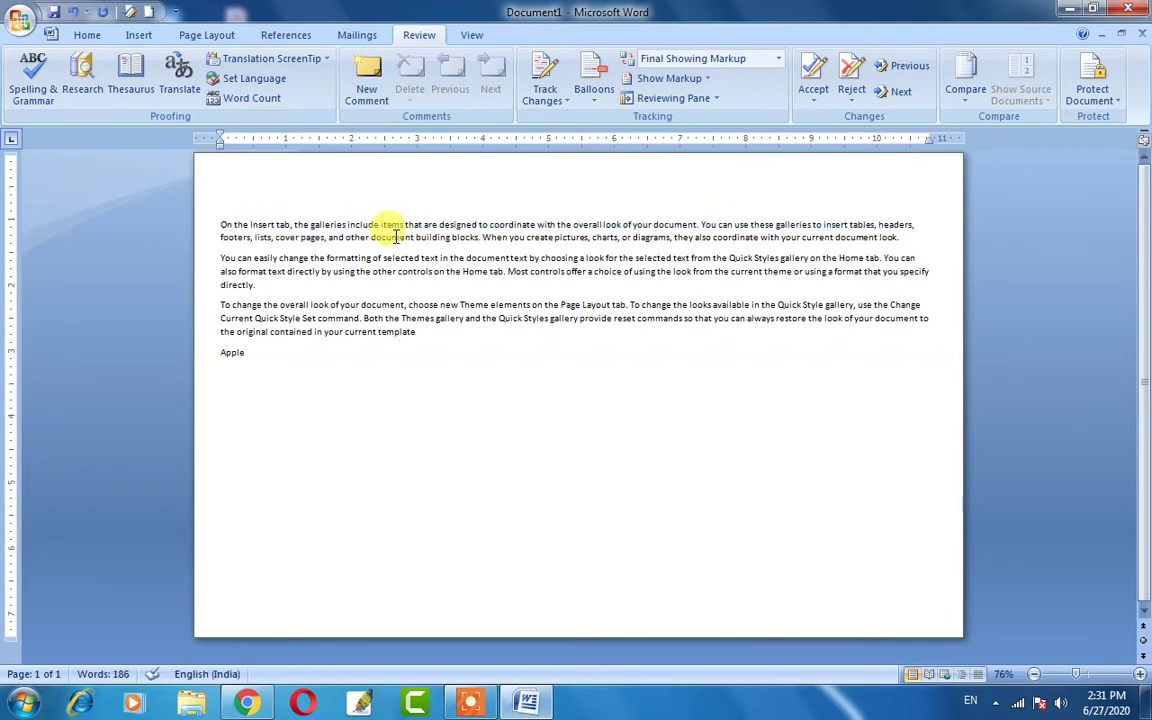
{"action": "left_click", "coordinate": [368, 80]}
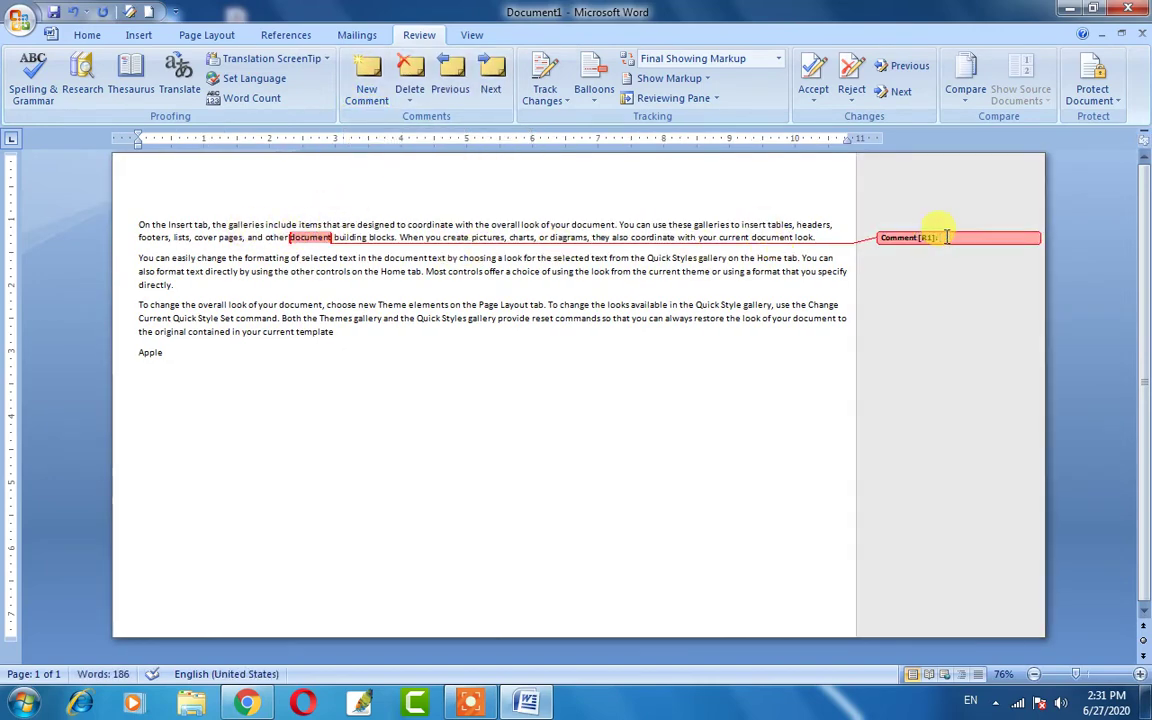
{"action": "type", "text": "Nice"}
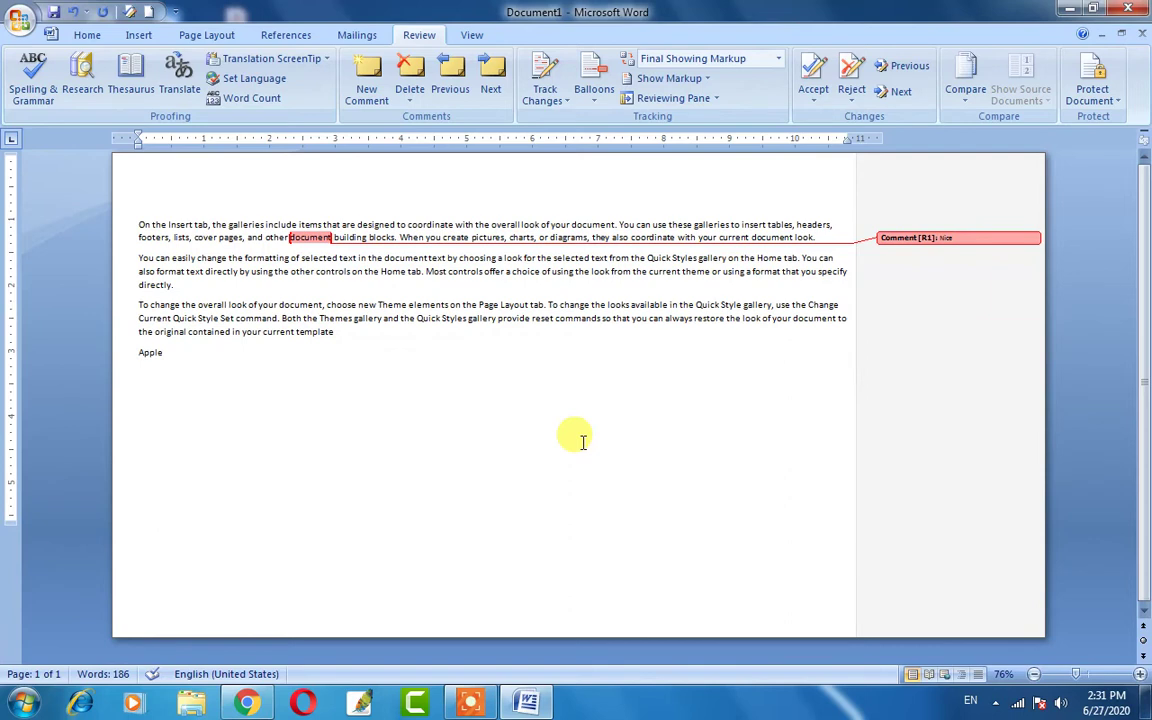
{"action": "left_click", "coordinate": [415, 318]}
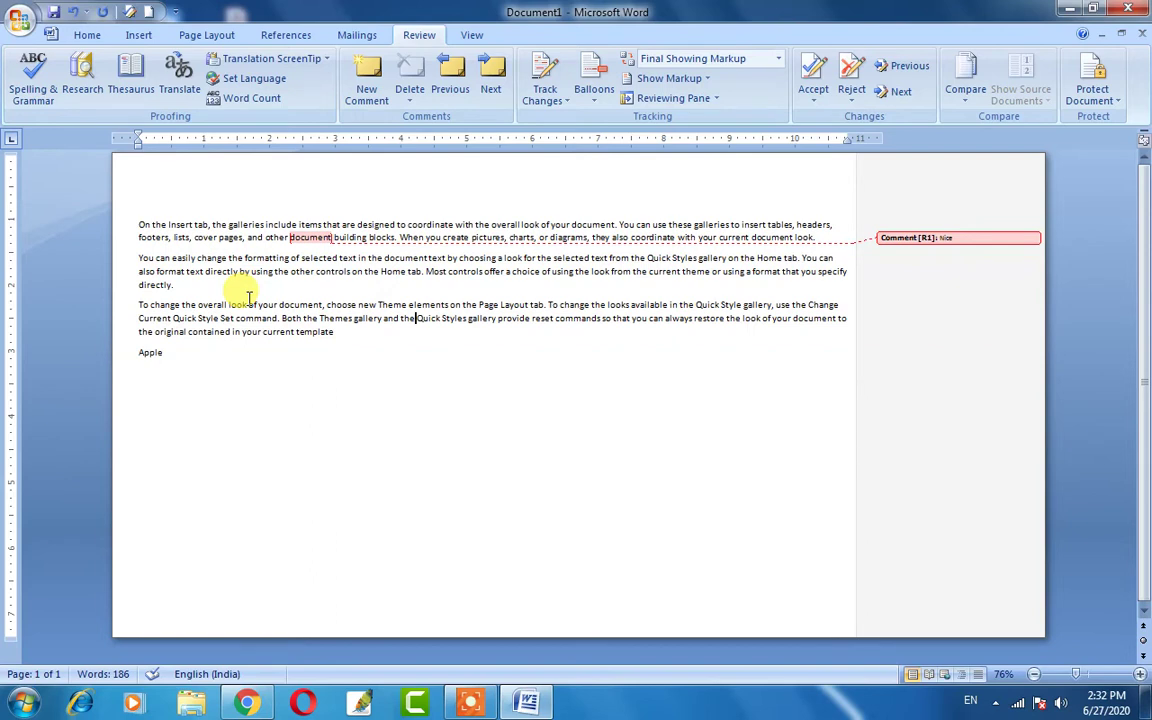
Comment 'Very bad' on 'of your document, choose' in the third paragraph.
{"action": "left_click_drag", "start_coordinate": [230, 305], "coordinate": [322, 305]}
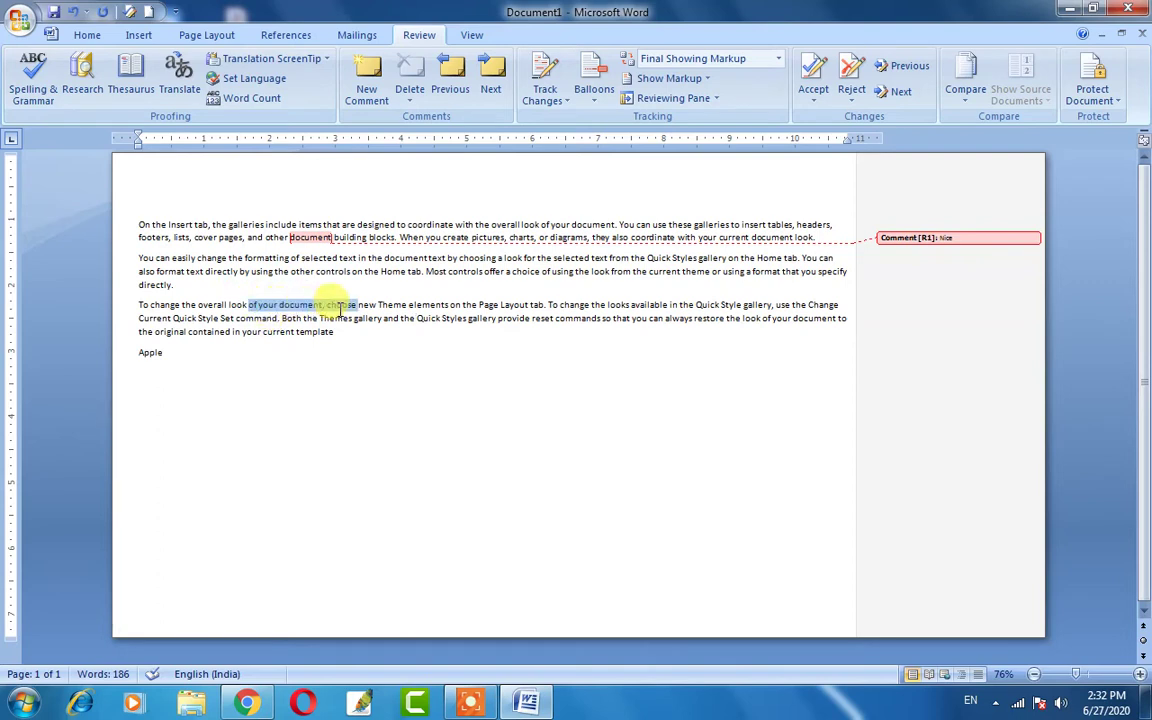
{"action": "left_click", "coordinate": [368, 84]}
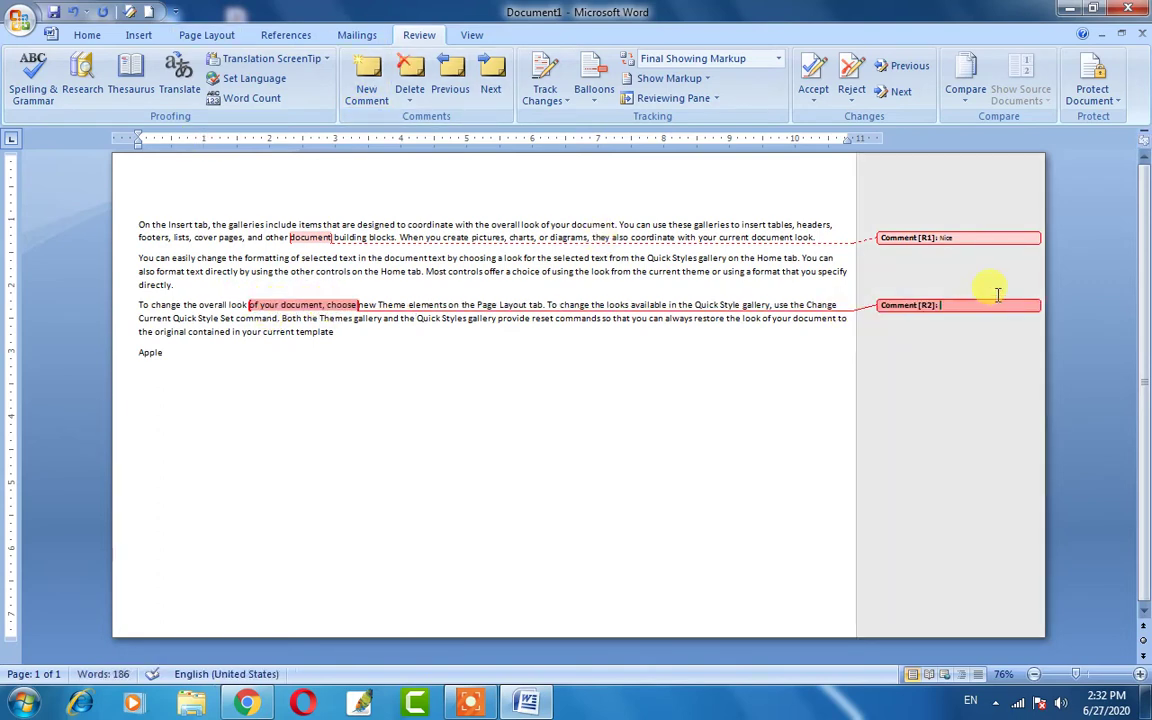
{"action": "type", "text": "very sad"}
{"action": "left_click", "coordinate": [1000, 296]}
{"action": "left_click", "coordinate": [172, 303]}
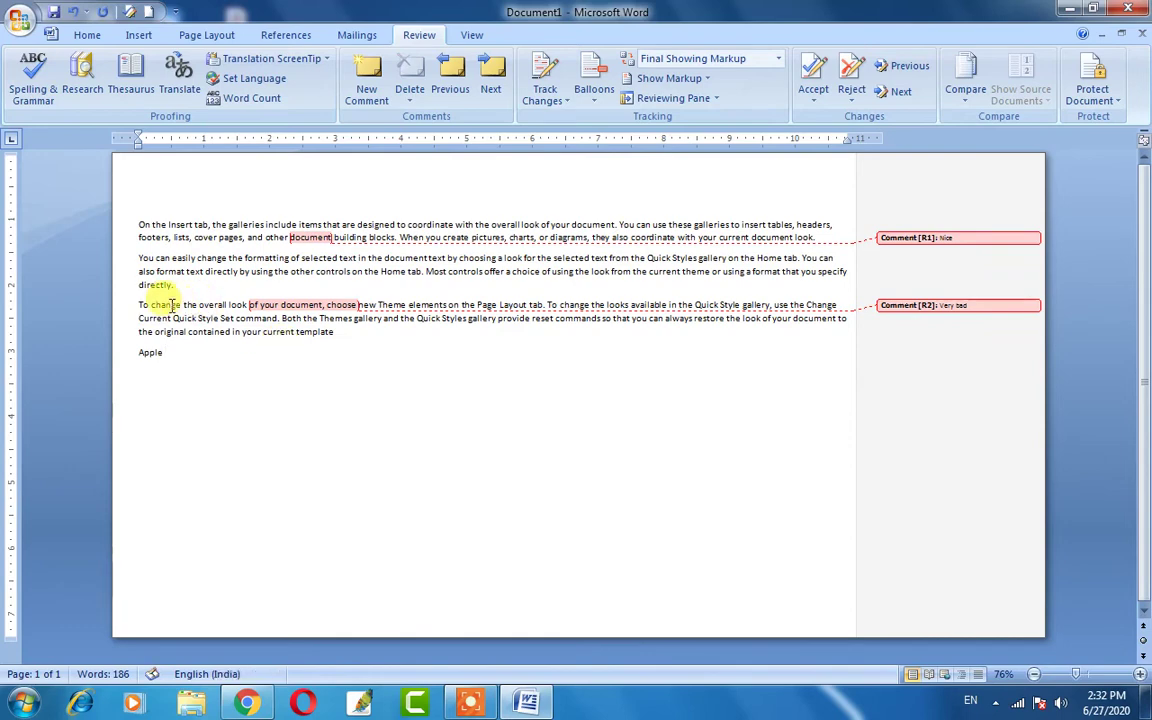
{"action": "left_click", "coordinate": [211, 293]}
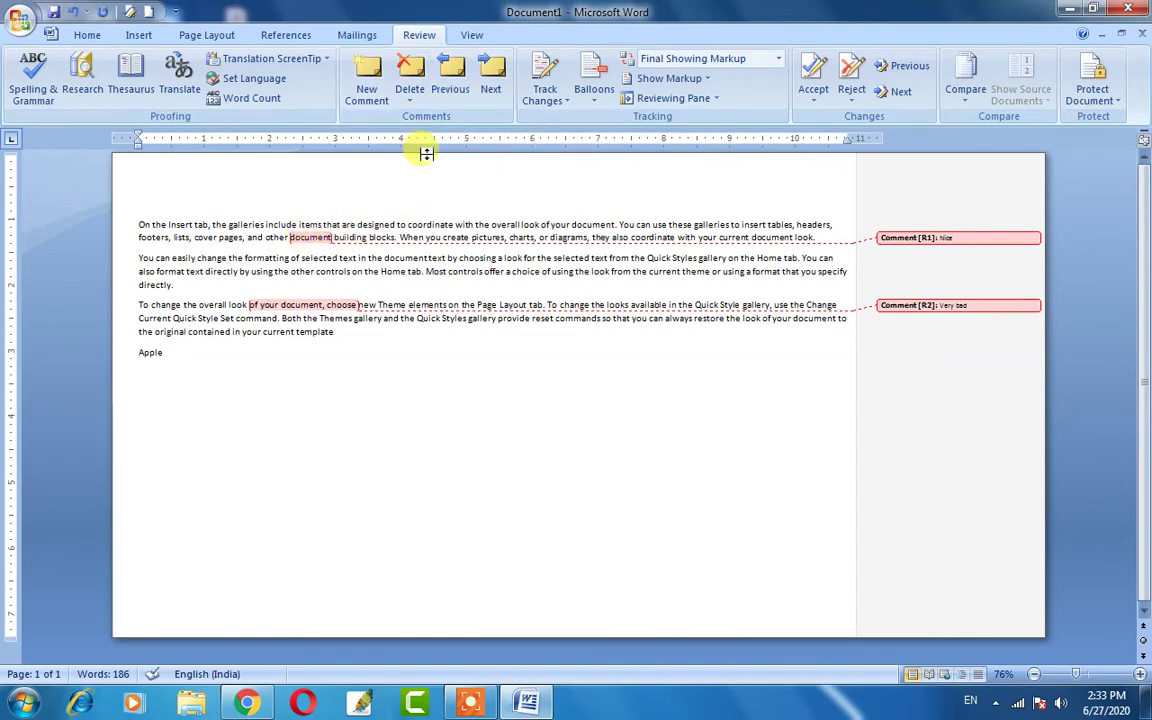
Step through the comments with Previous and Next, then delete the 'Very bad' comment.
{"action": "left_click", "coordinate": [452, 77]}
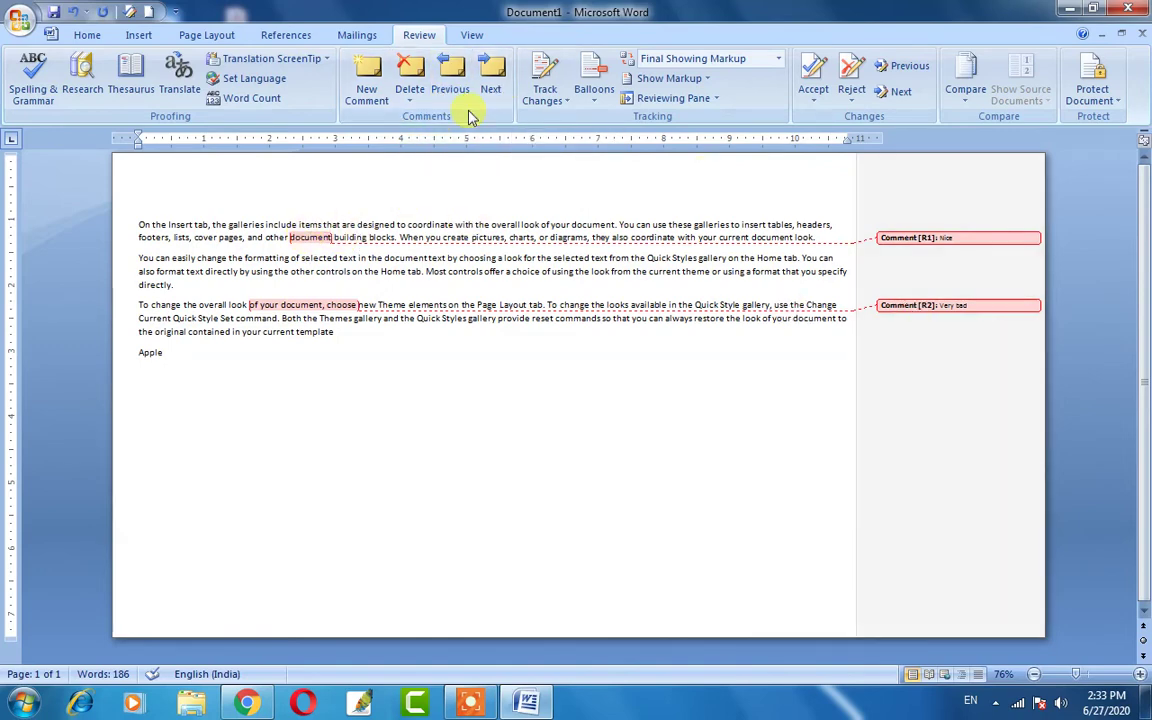
{"action": "left_click", "coordinate": [491, 80]}
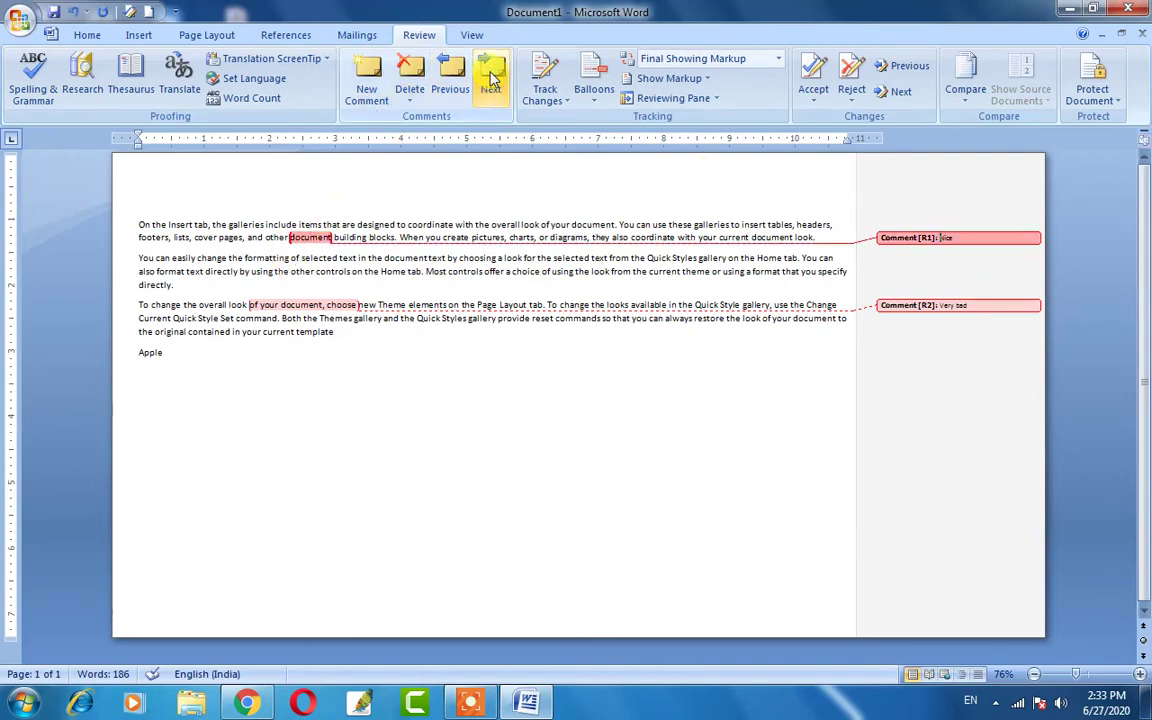
{"action": "left_click", "coordinate": [491, 80]}
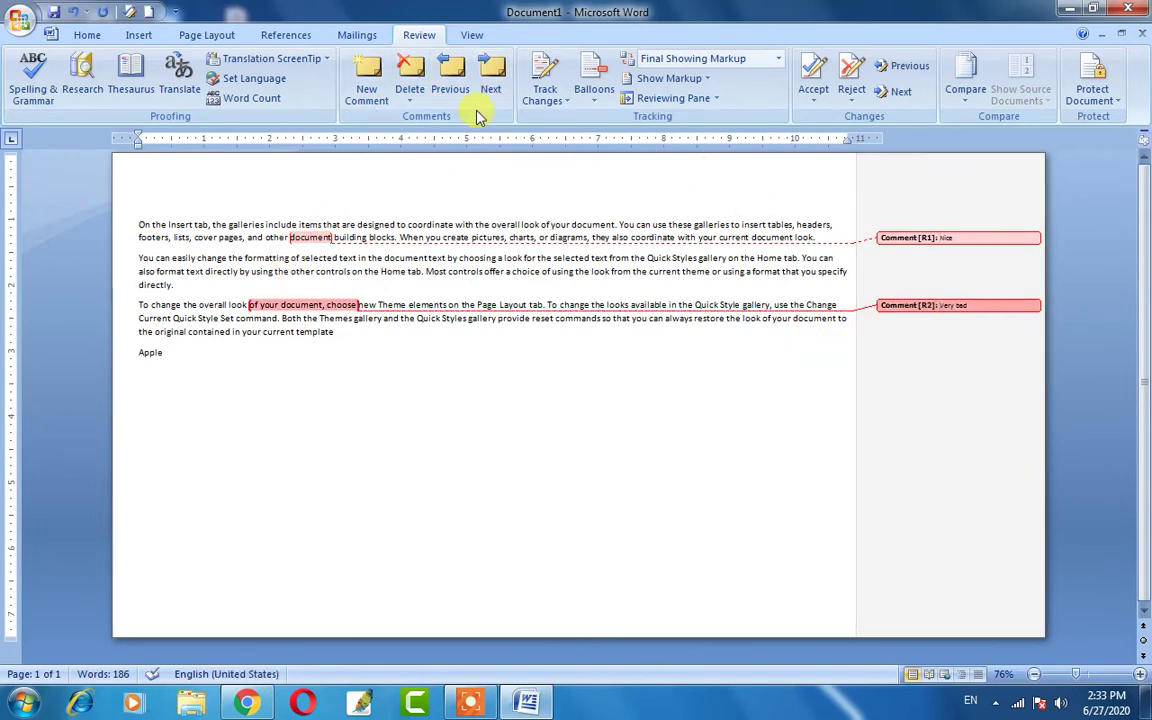
{"action": "left_click", "coordinate": [450, 80]}
{"action": "left_click", "coordinate": [450, 80]}
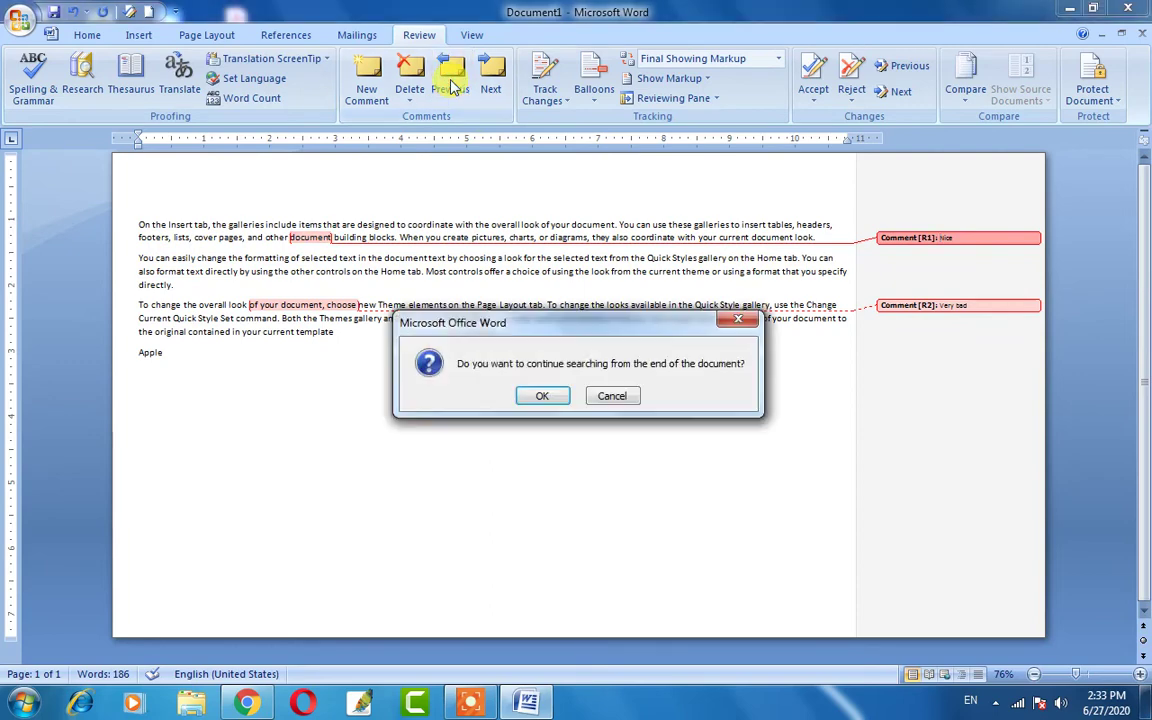
{"action": "left_click", "coordinate": [542, 396]}
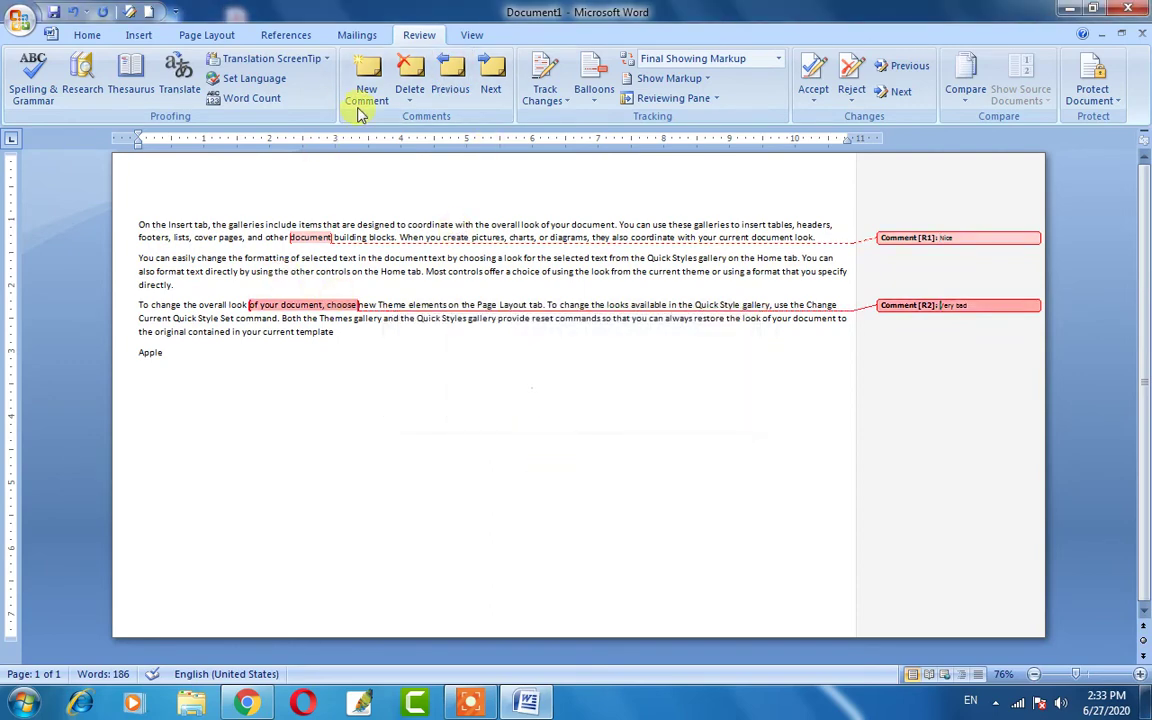
{"action": "left_click", "coordinate": [410, 72]}
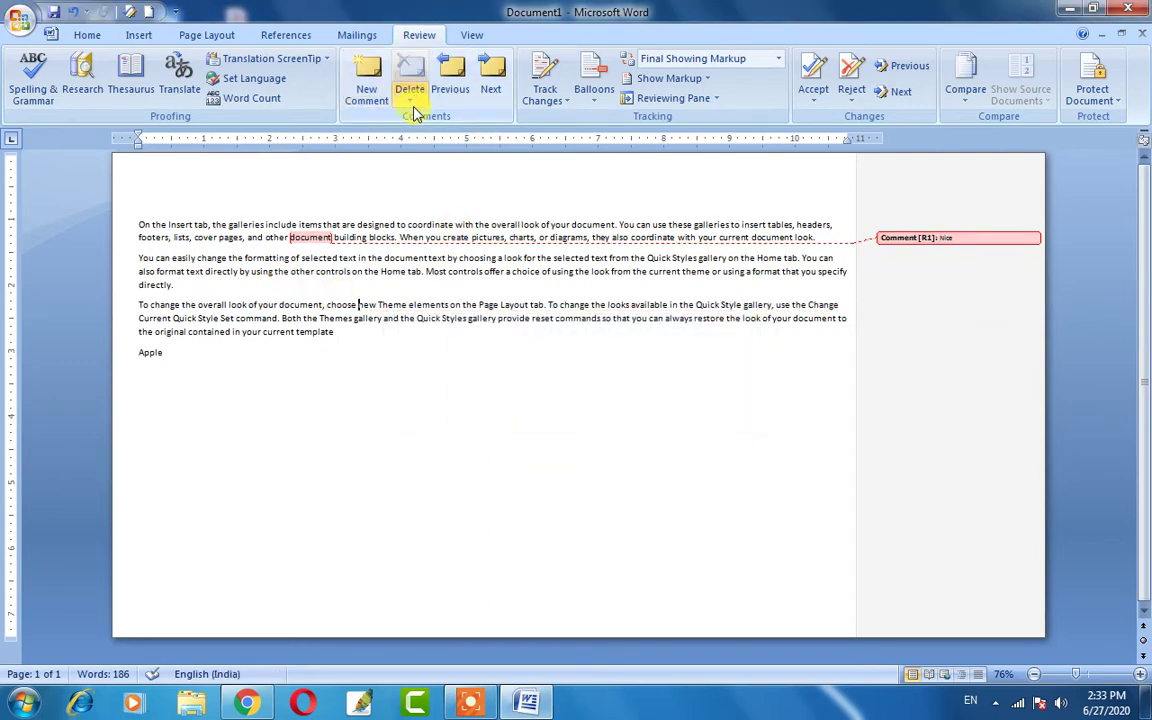
Add a new, empty comment on the word 'new' in the third paragraph.
{"action": "left_click", "coordinate": [367, 78]}
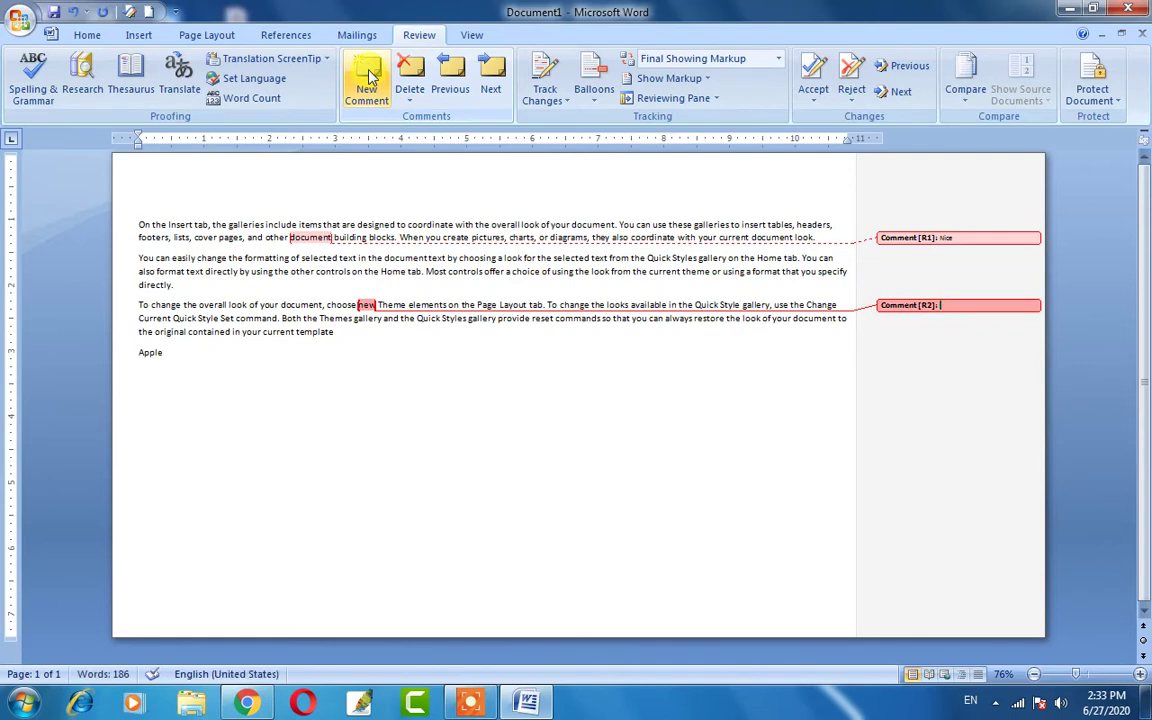
{"action": "type", "text": "n"}
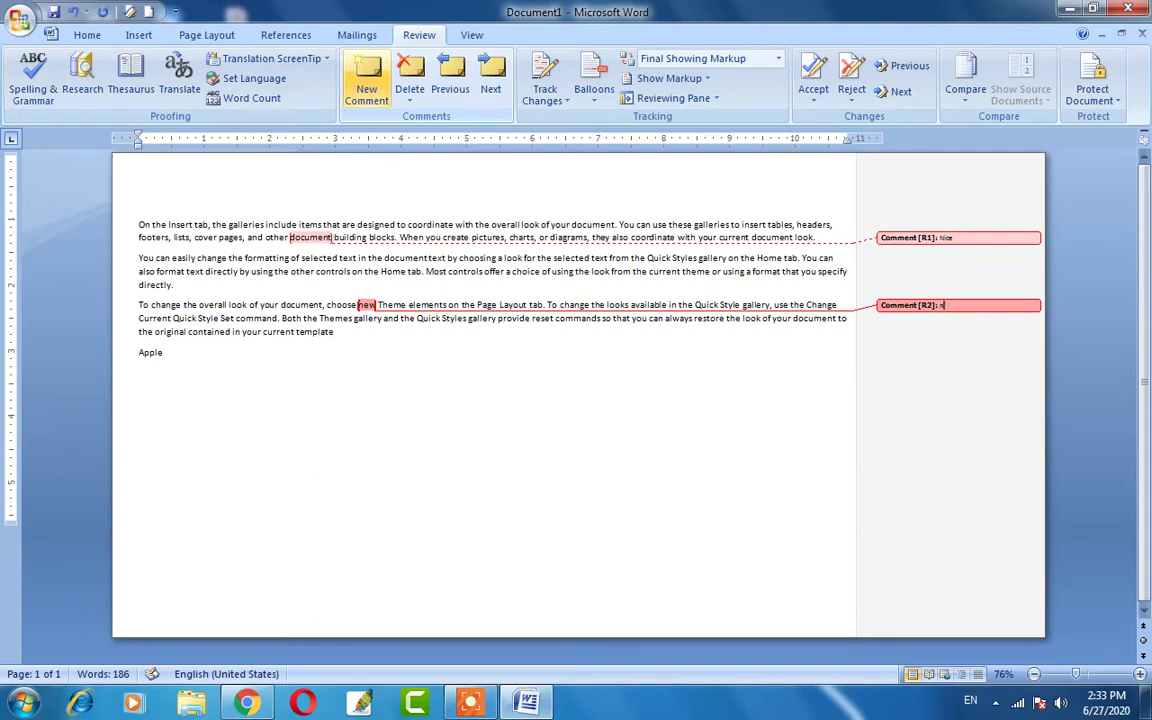
{"action": "left_click", "coordinate": [368, 380]}
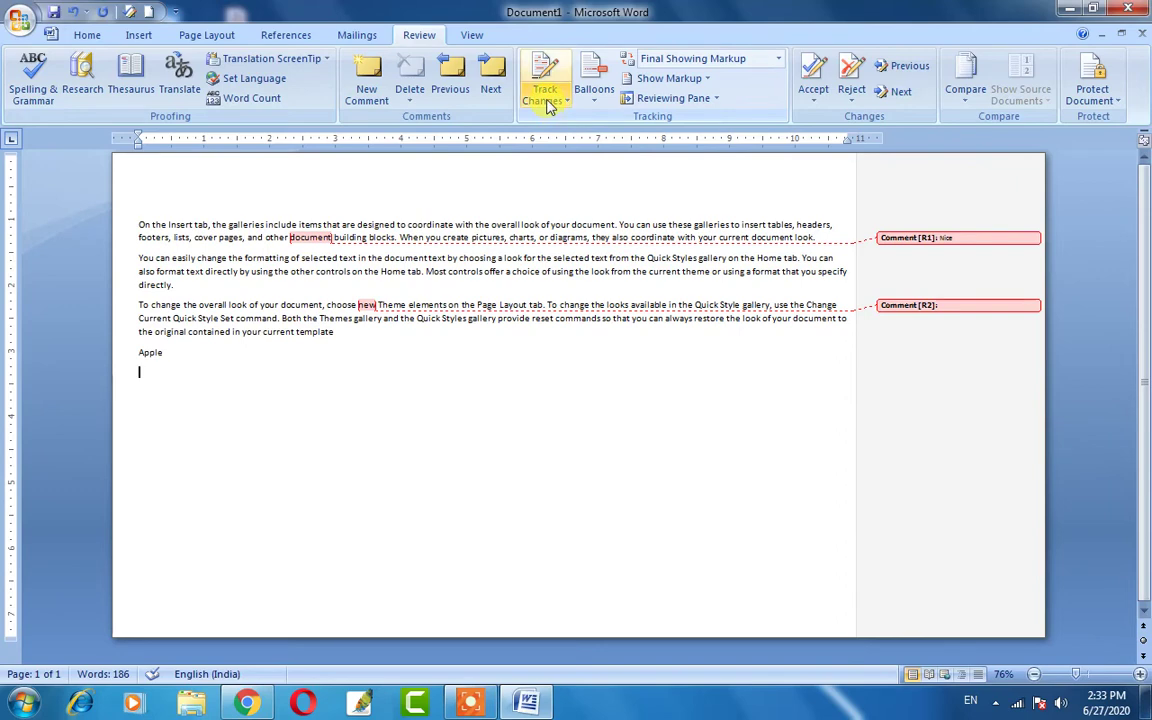
Delete the 'Nice' comment on 'document' and the comment on 'new'.
{"action": "left_click", "coordinate": [543, 101]}
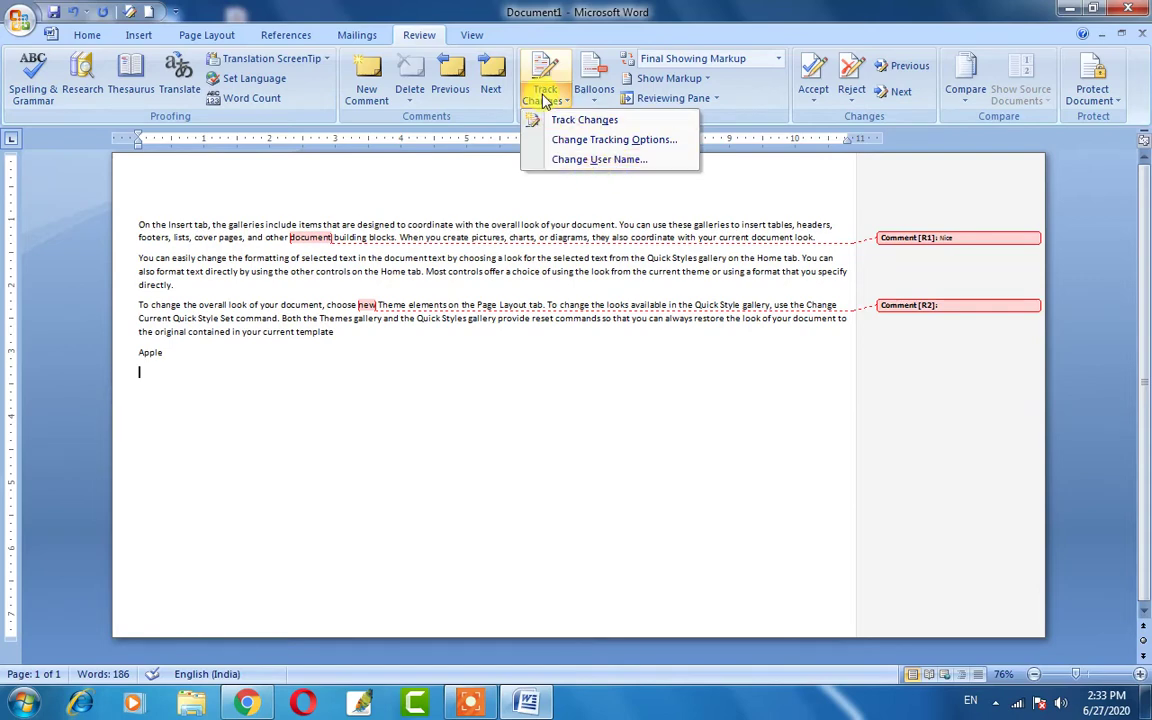
{"action": "left_click", "coordinate": [420, 178]}
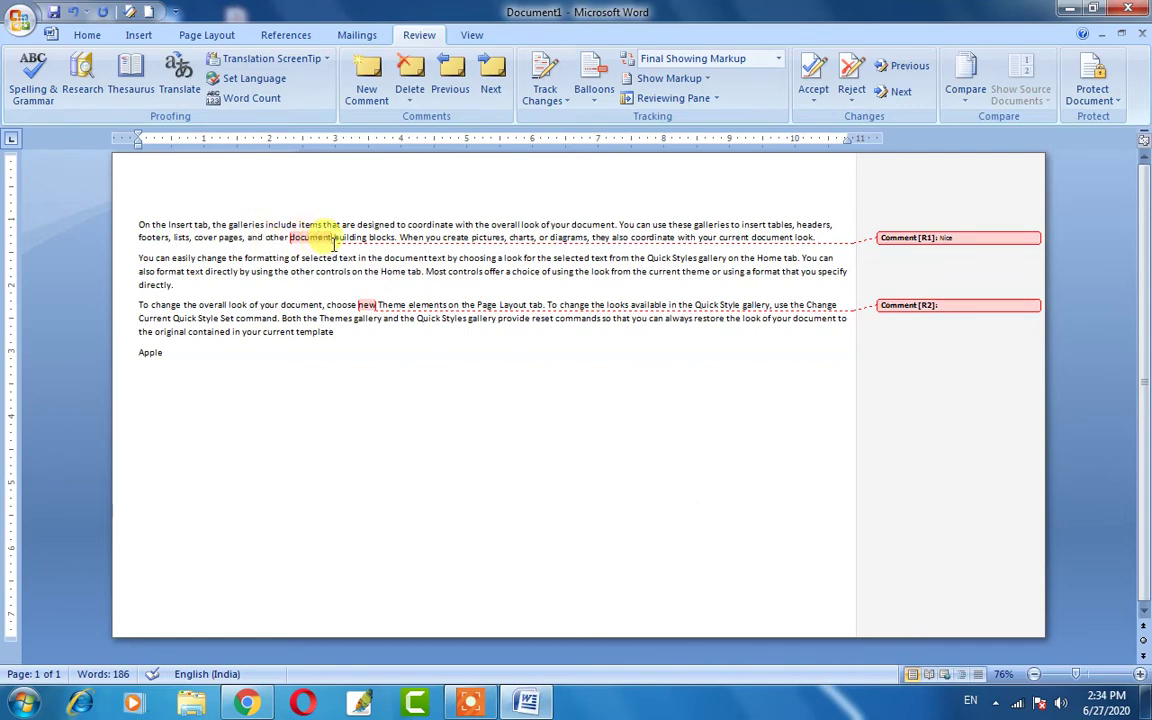
{"action": "left_click_drag", "start_coordinate": [138, 224], "coordinate": [283, 226]}
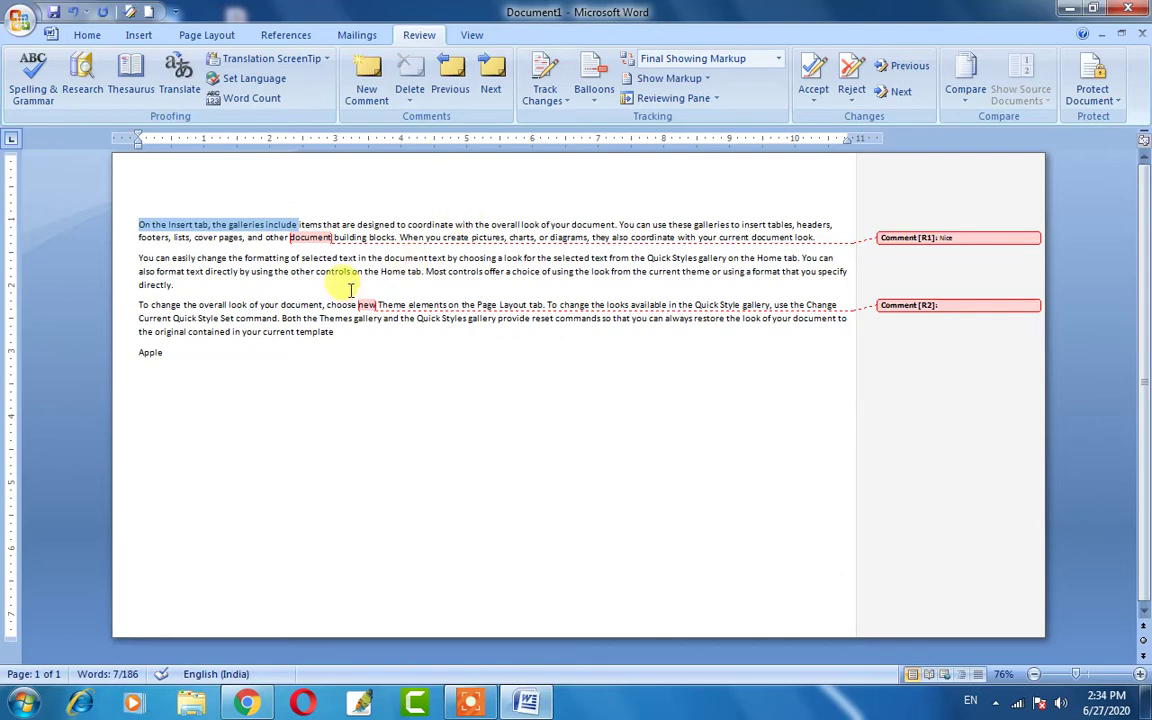
{"action": "left_click", "coordinate": [303, 227]}
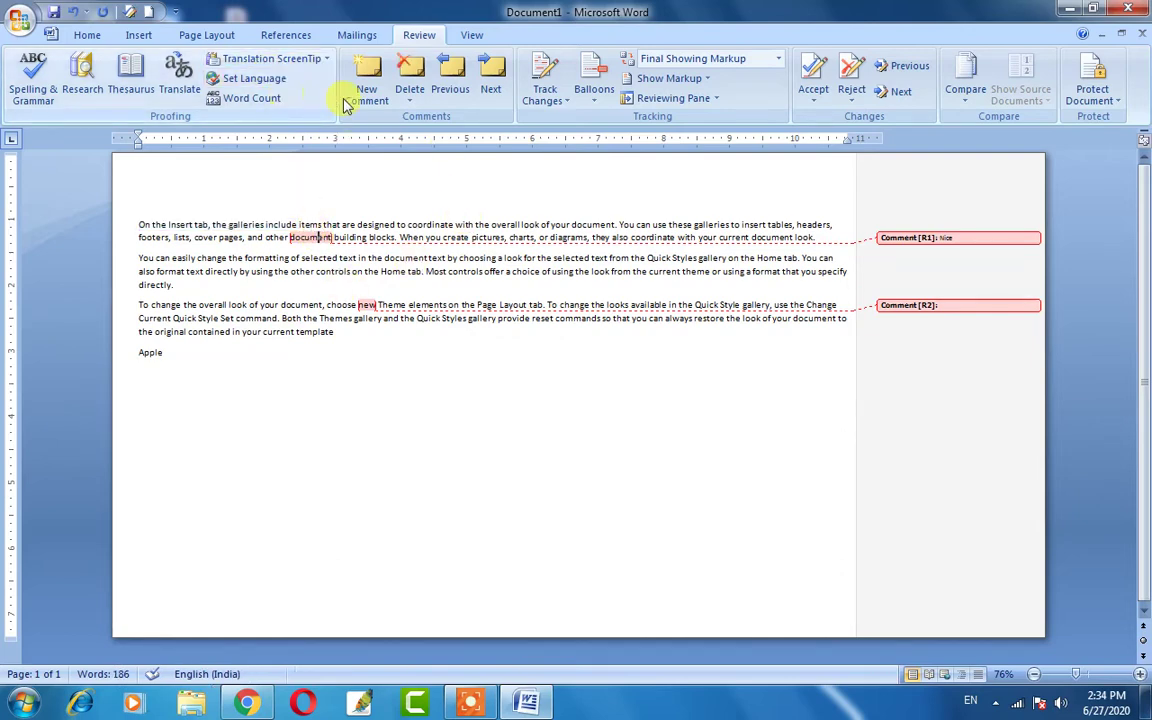
{"action": "left_click", "coordinate": [409, 68]}
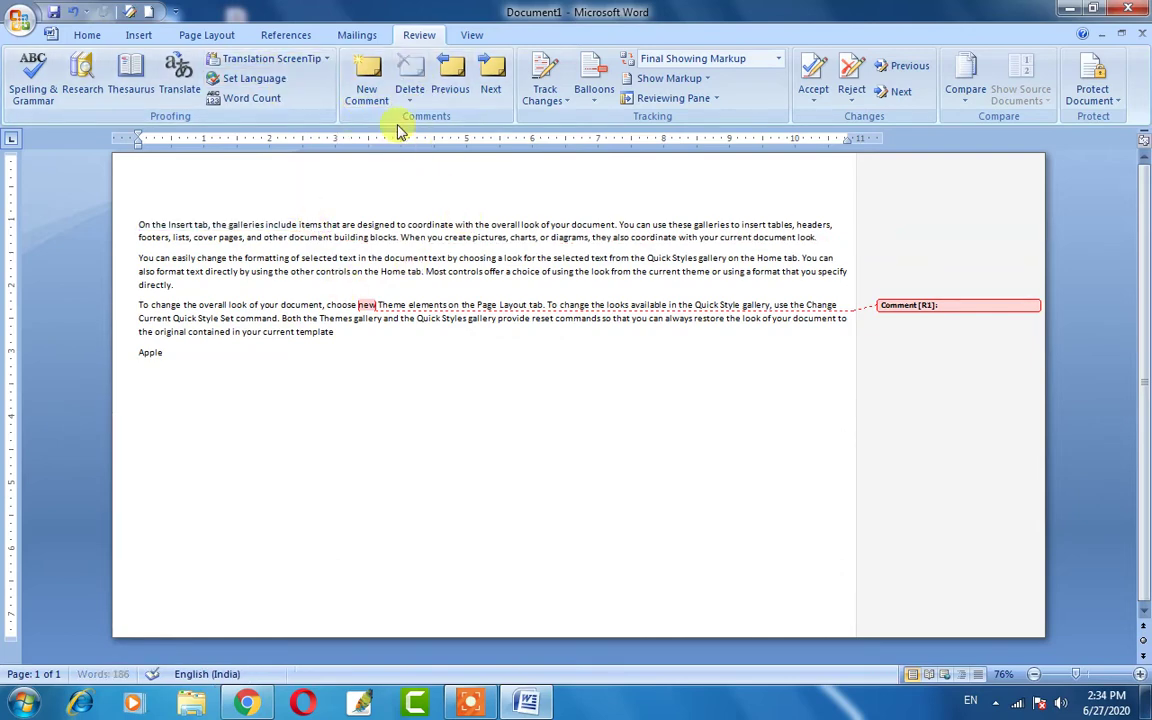
{"action": "left_click", "coordinate": [364, 305]}
{"action": "left_click", "coordinate": [409, 90]}
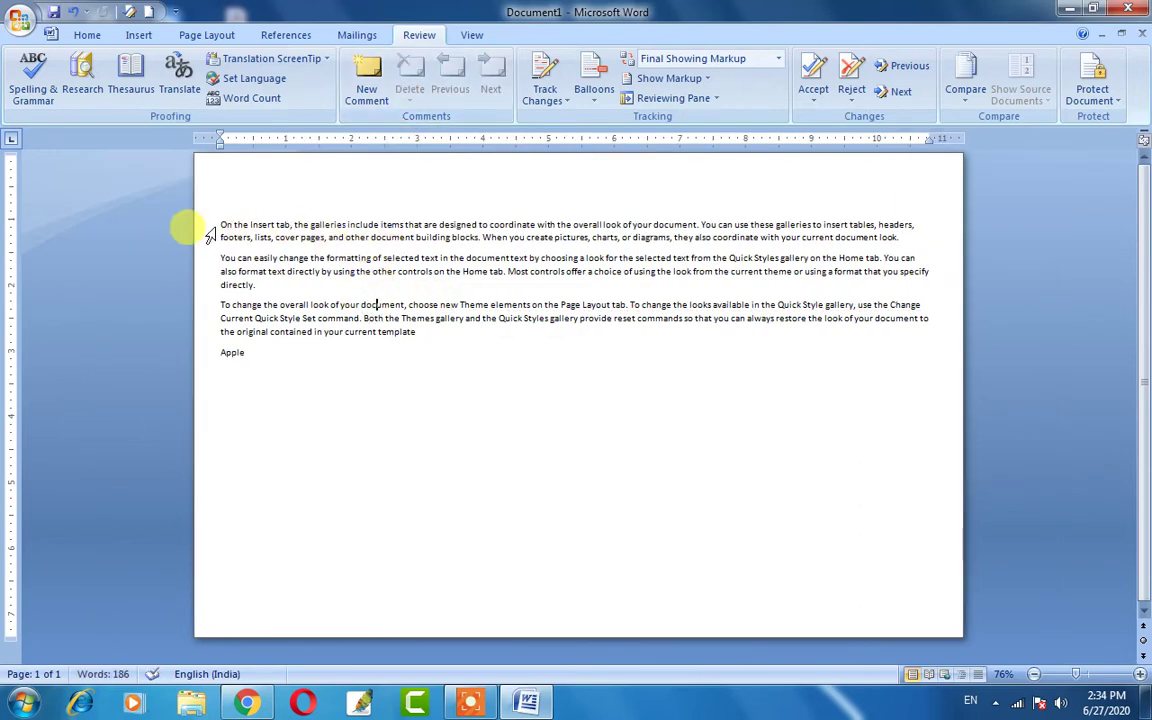
Bold 'On the Insert tab, the galleries include' and grow its font to 16 pt.
{"action": "left_click_drag", "start_coordinate": [220, 224], "coordinate": [383, 224]}
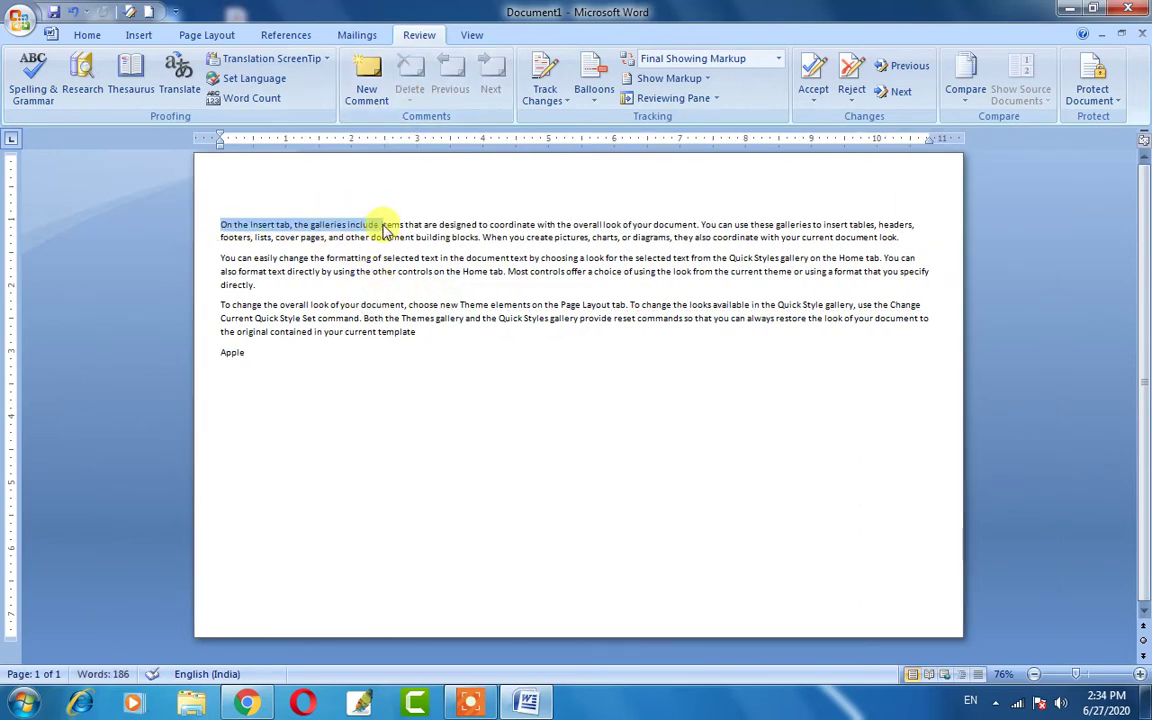
{"action": "left_click", "coordinate": [86, 35]}
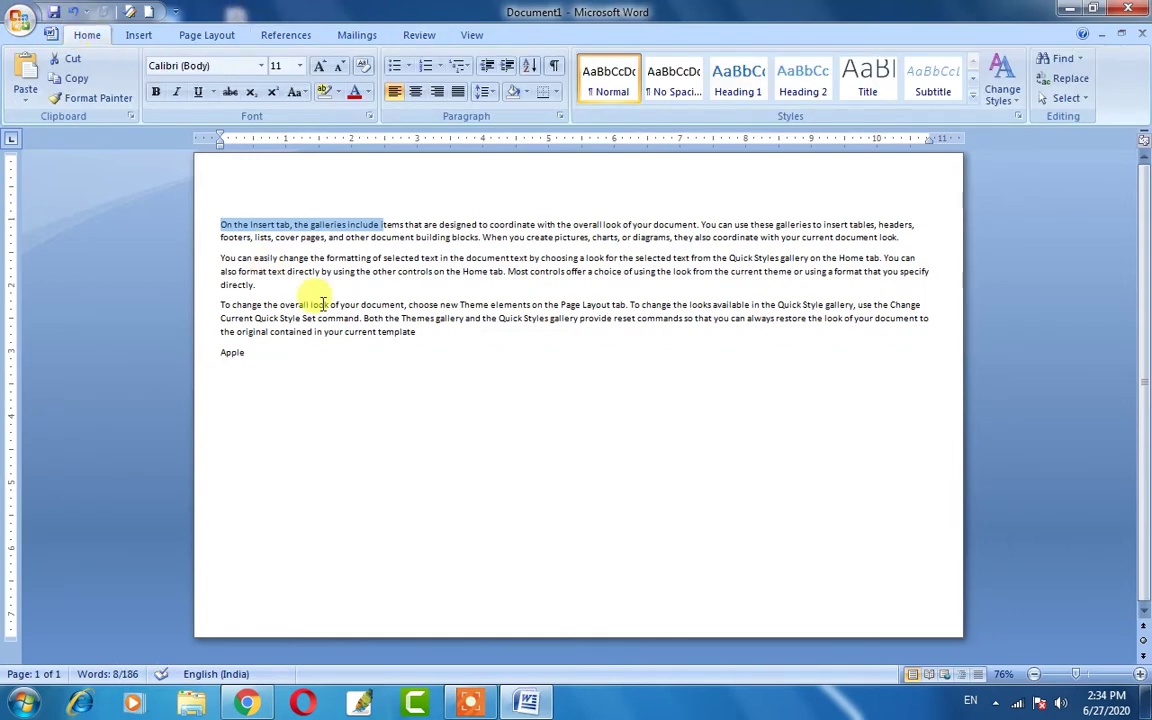
{"action": "left_click", "coordinate": [156, 94]}
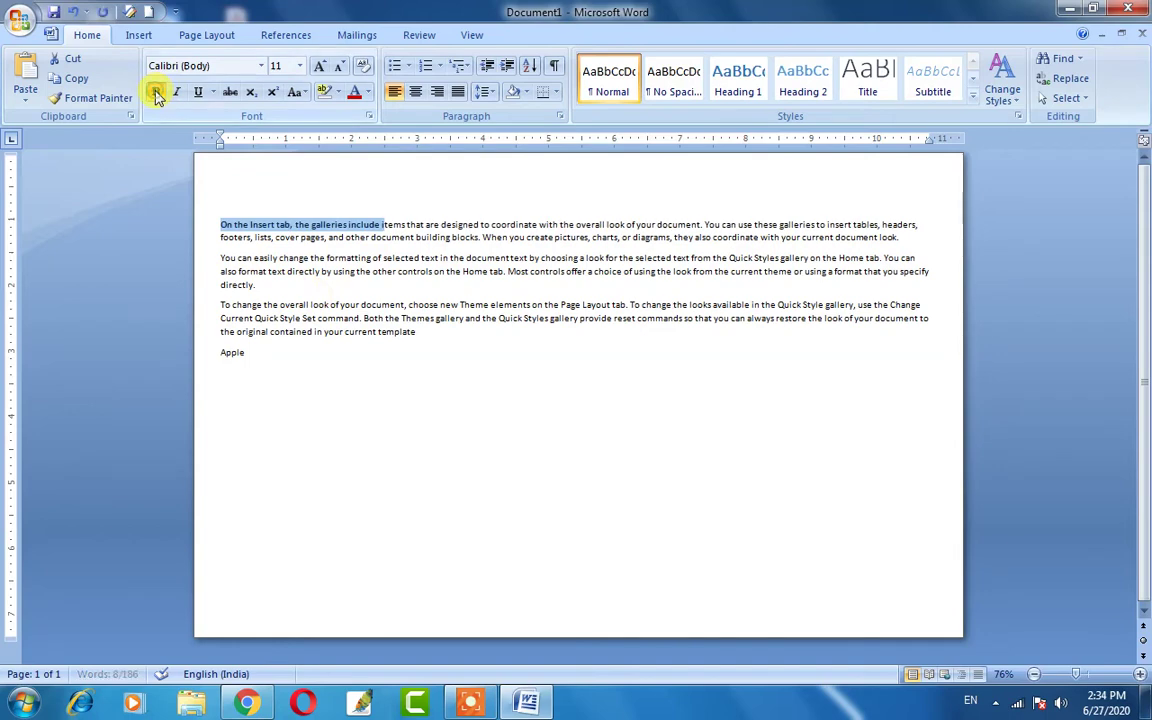
{"action": "left_click", "coordinate": [319, 67]}
{"action": "left_click", "coordinate": [319, 67]}
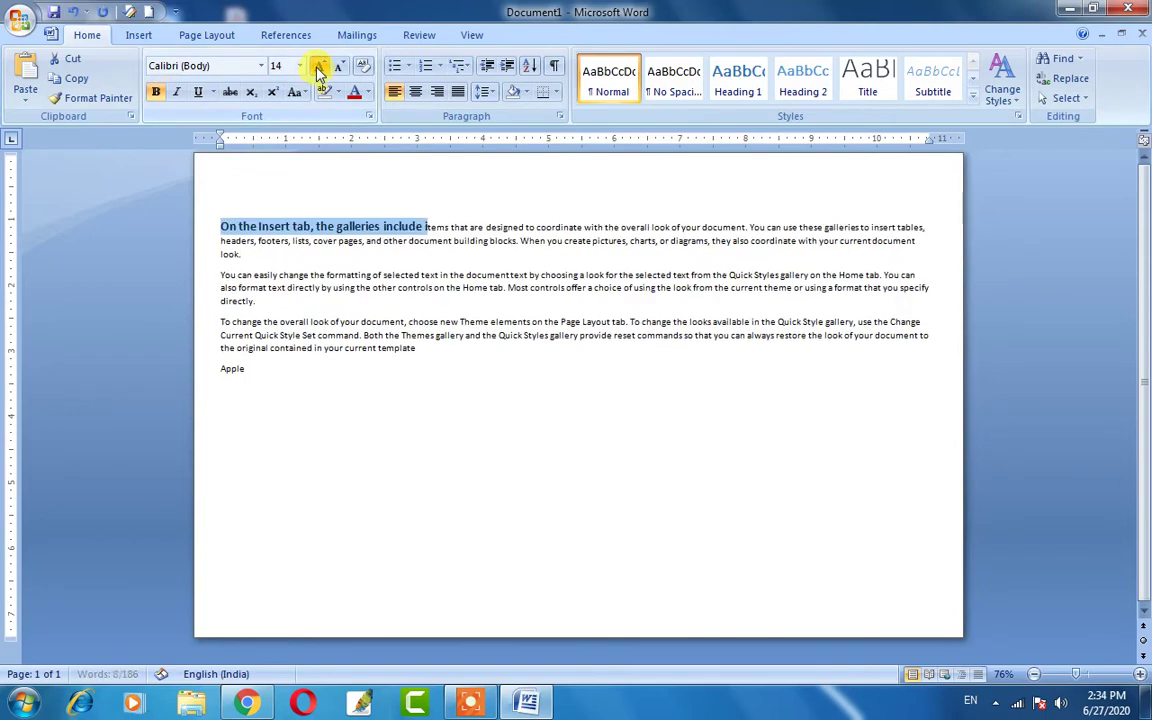
{"action": "left_click", "coordinate": [319, 67]}
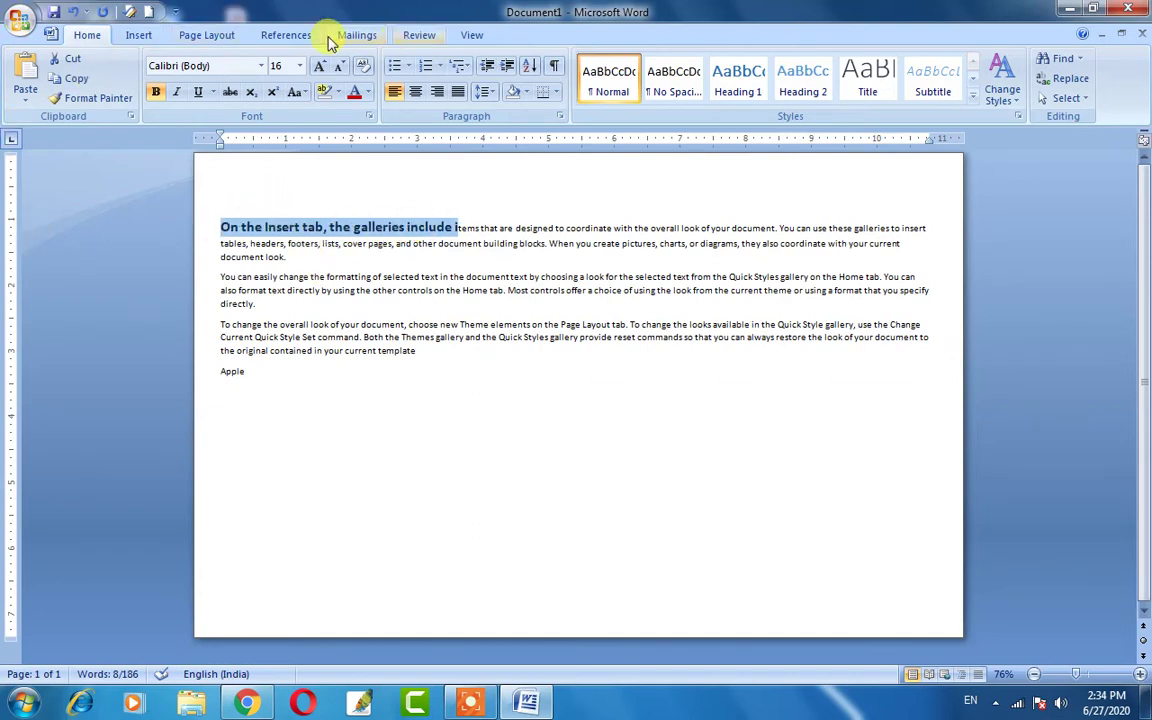
Turn on Track Changes from the Review tab.
{"action": "left_click", "coordinate": [415, 37]}
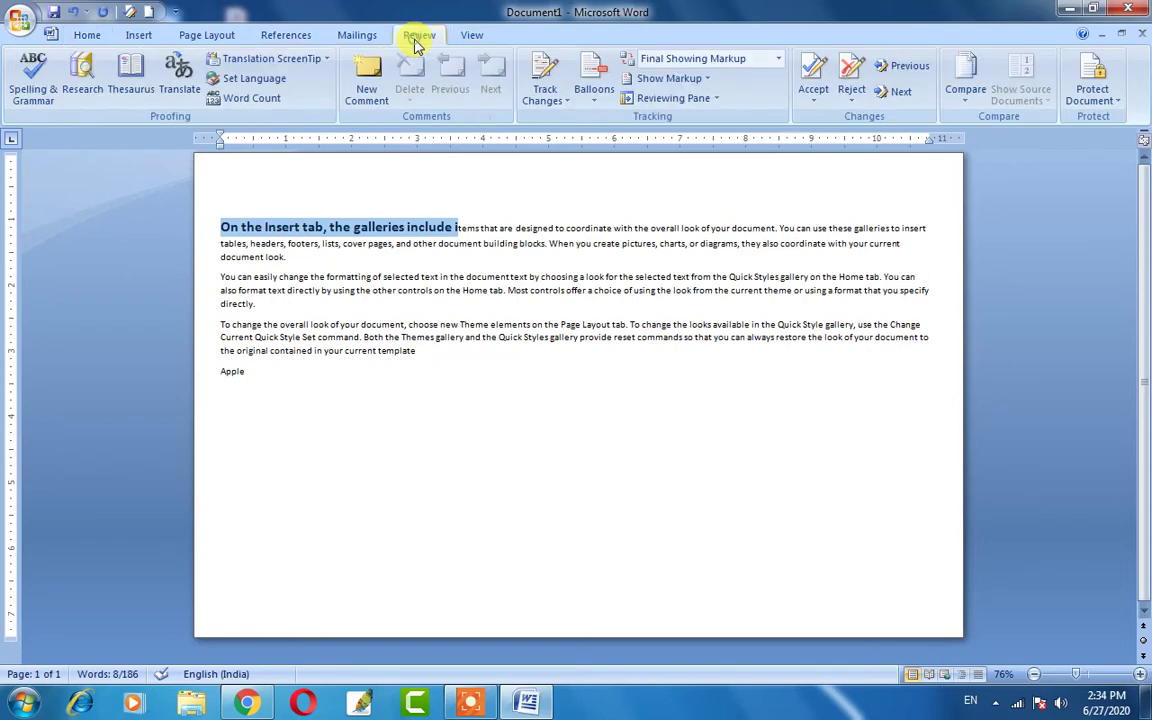
{"action": "left_click", "coordinate": [541, 79]}
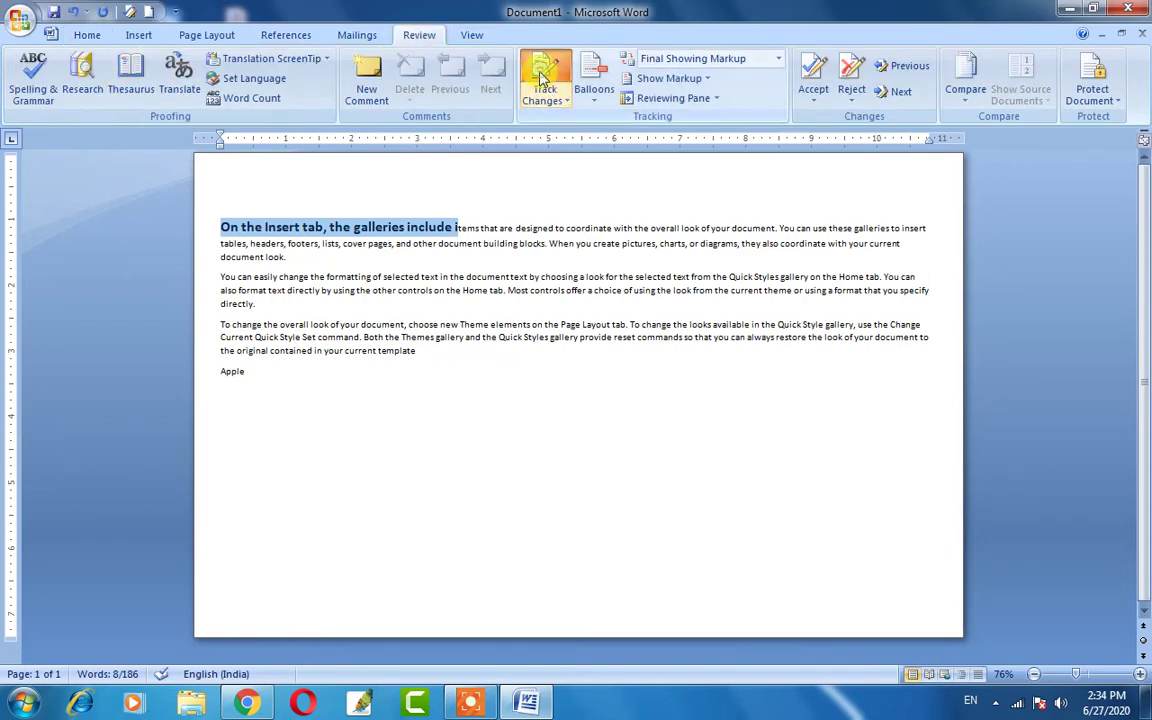
{"action": "left_click", "coordinate": [545, 100]}
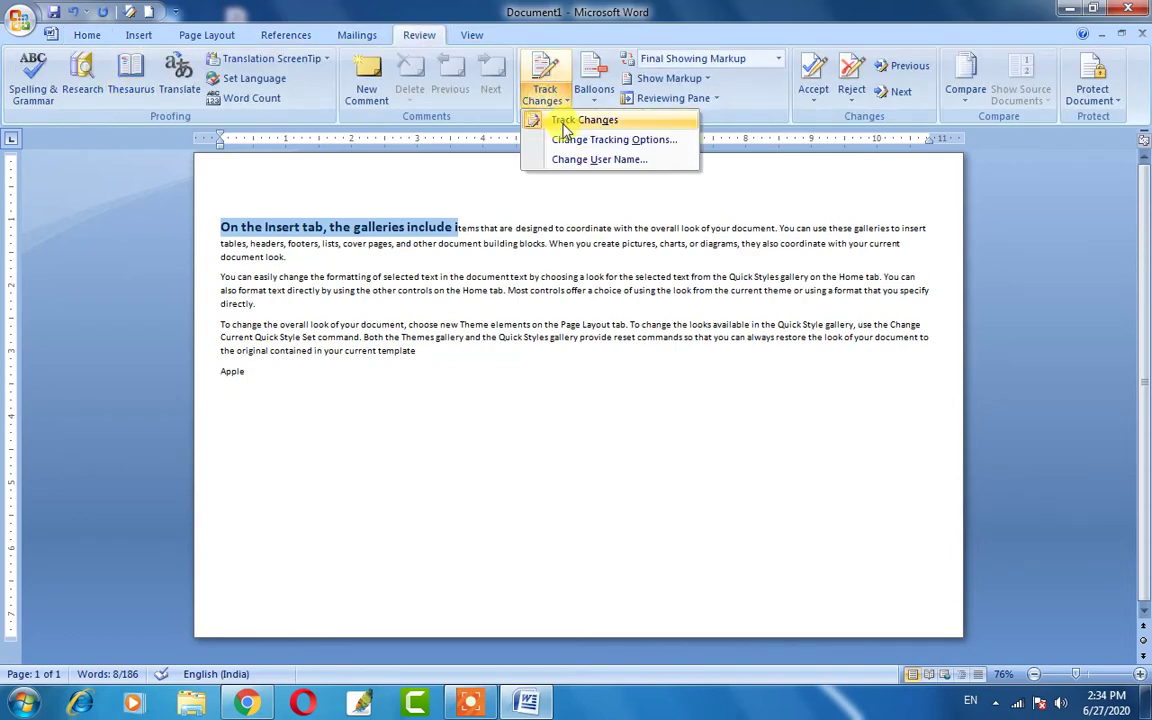
{"action": "left_click", "coordinate": [564, 123]}
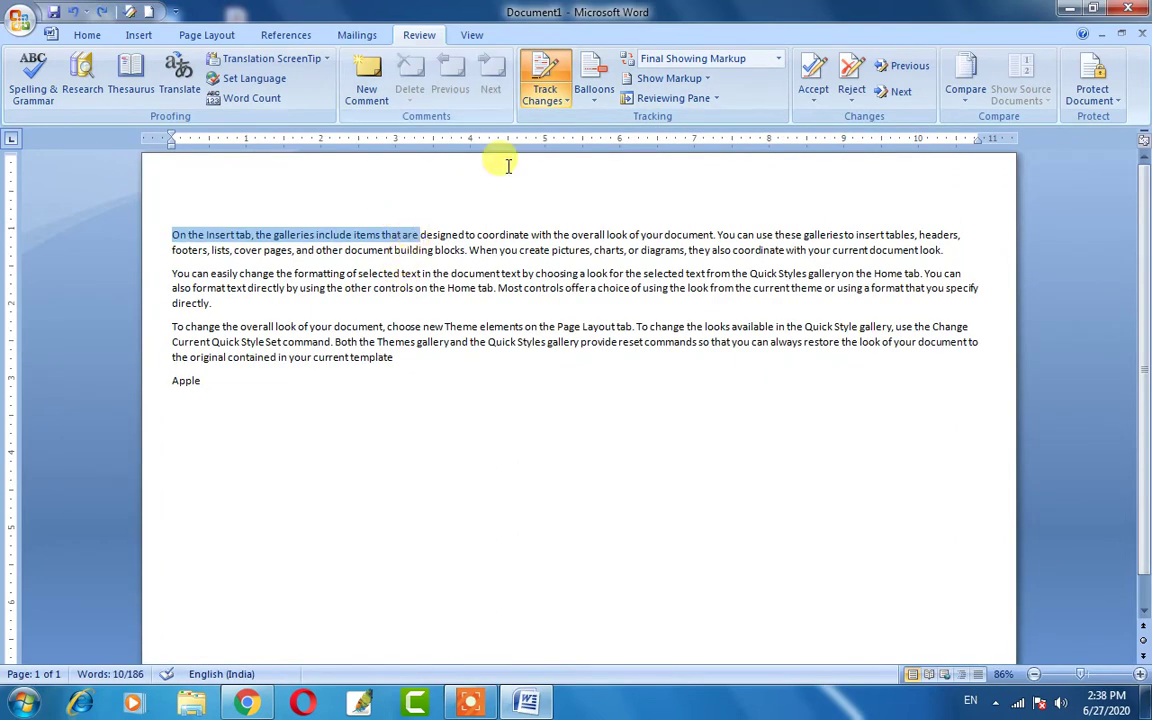
Make the opening phrase through 'items that are' bold, 16 pt and italic.
{"action": "left_click", "coordinate": [87, 35]}
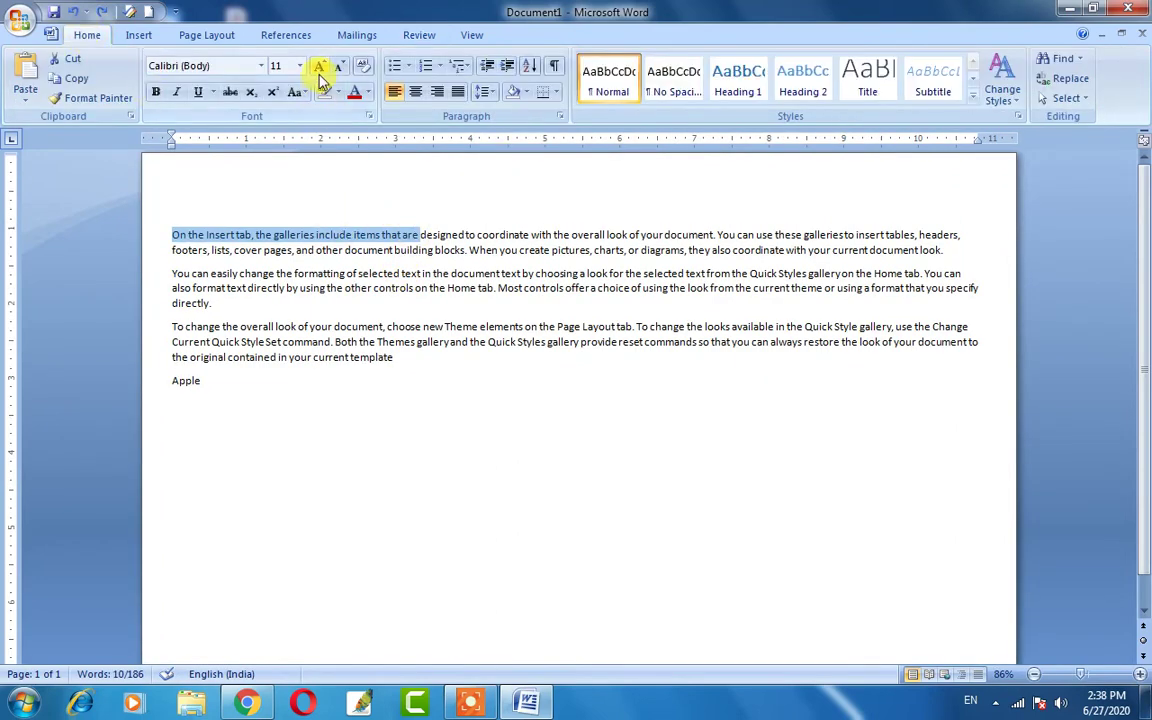
{"action": "left_click", "coordinate": [155, 93]}
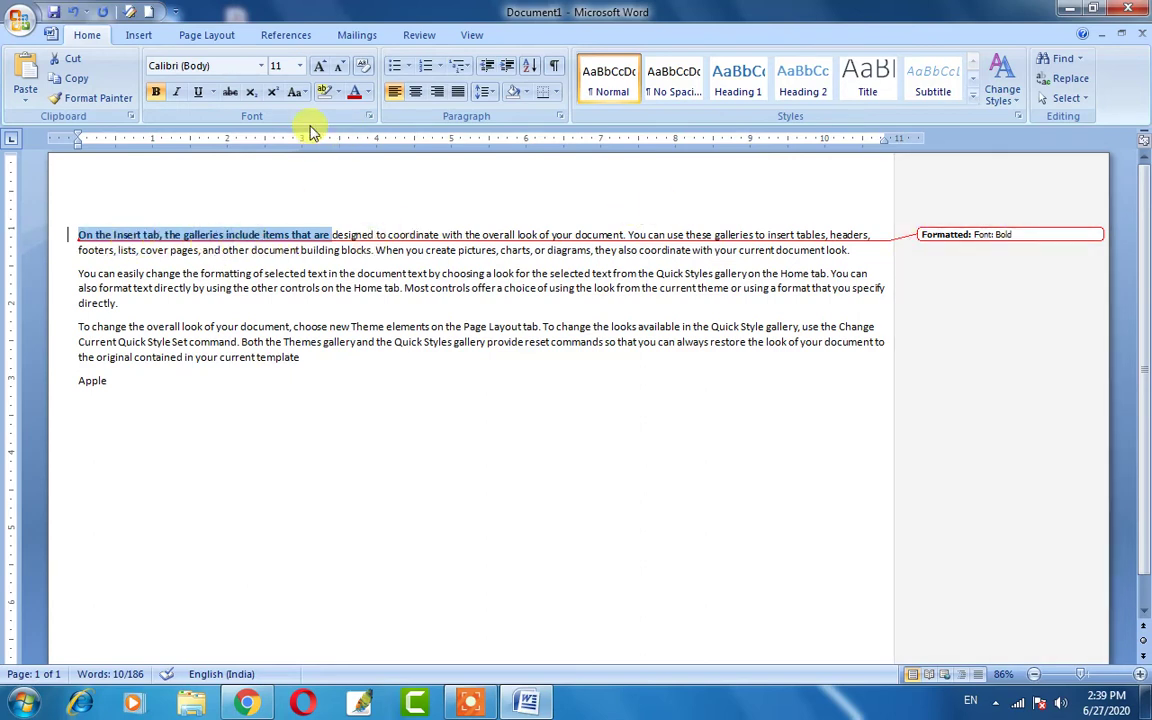
{"action": "left_click", "coordinate": [320, 67]}
{"action": "left_click", "coordinate": [320, 67]}
{"action": "left_click", "coordinate": [320, 67]}
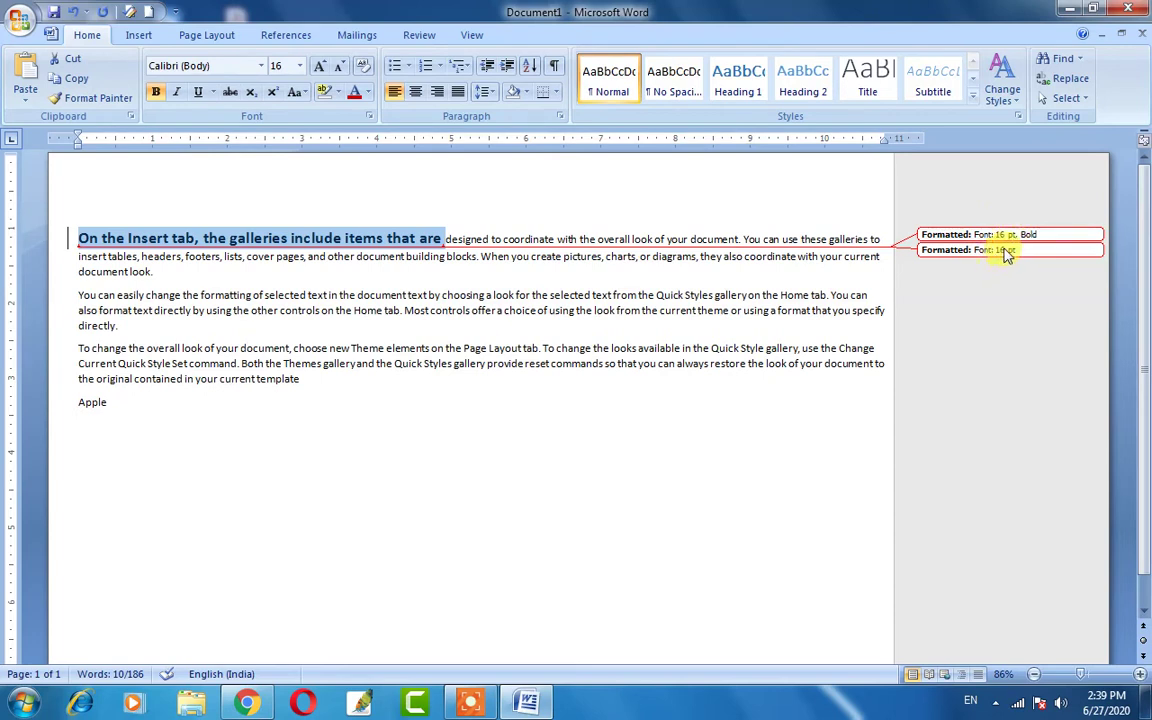
{"action": "left_click", "coordinate": [175, 94]}
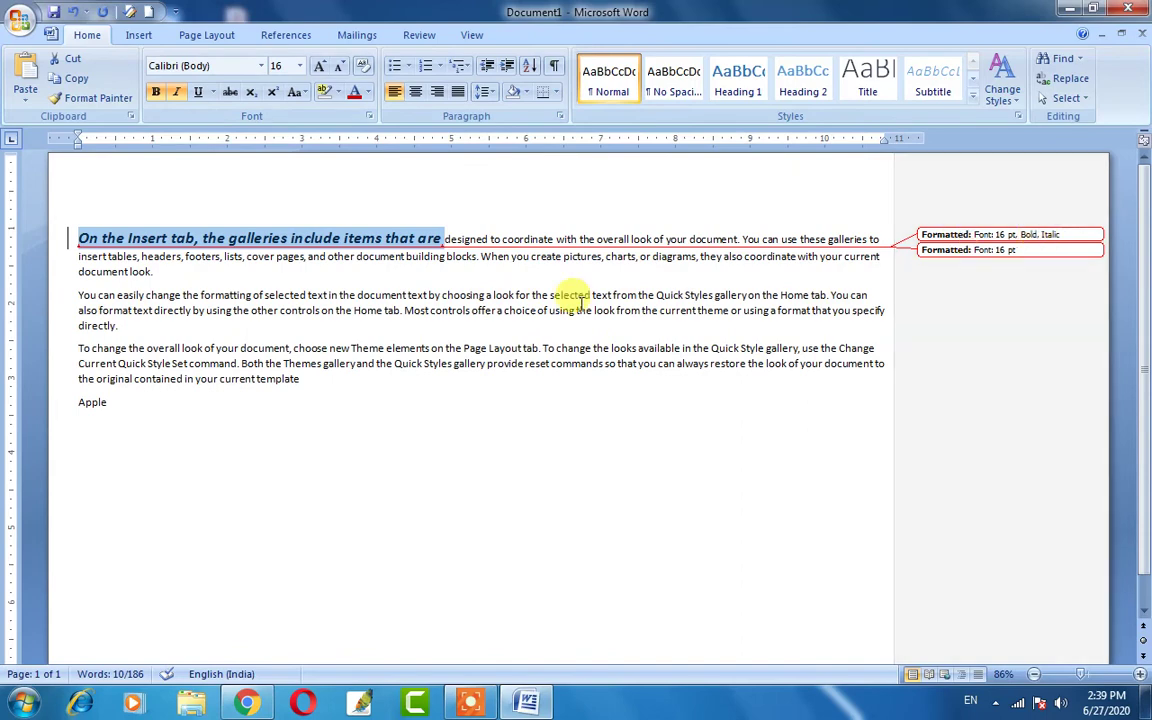
{"action": "left_click", "coordinate": [284, 296]}
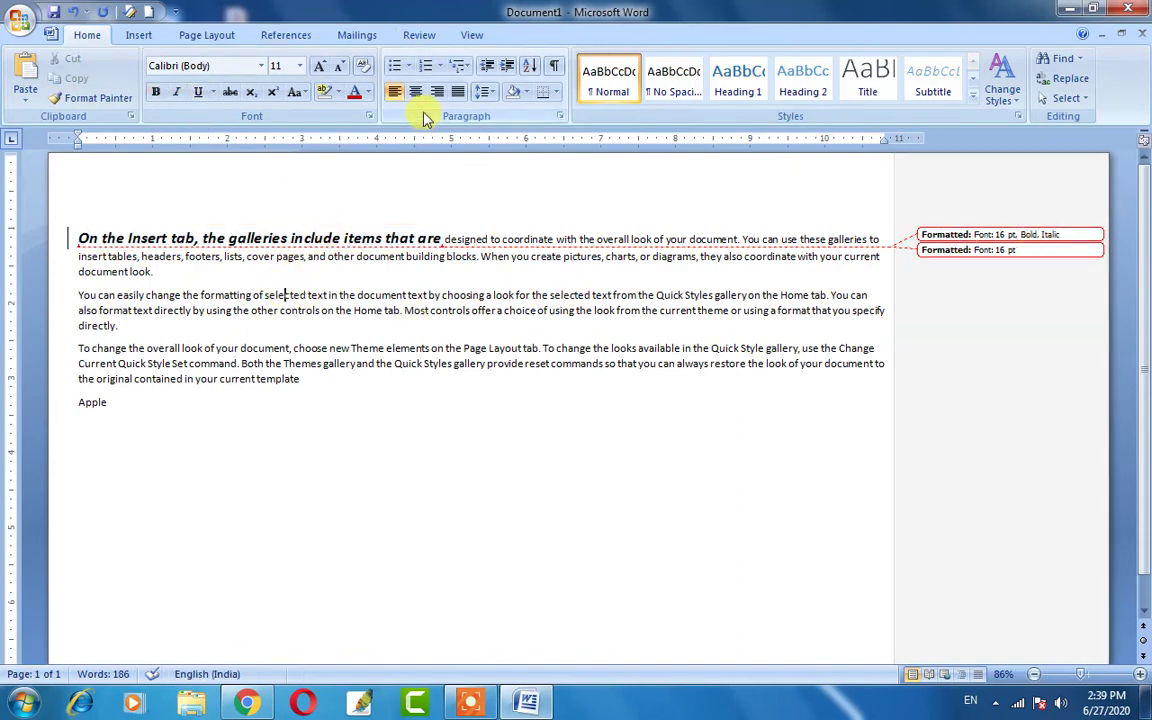
Turn on Track Changes with the caret in the second paragraph.
{"action": "left_click", "coordinate": [419, 35]}
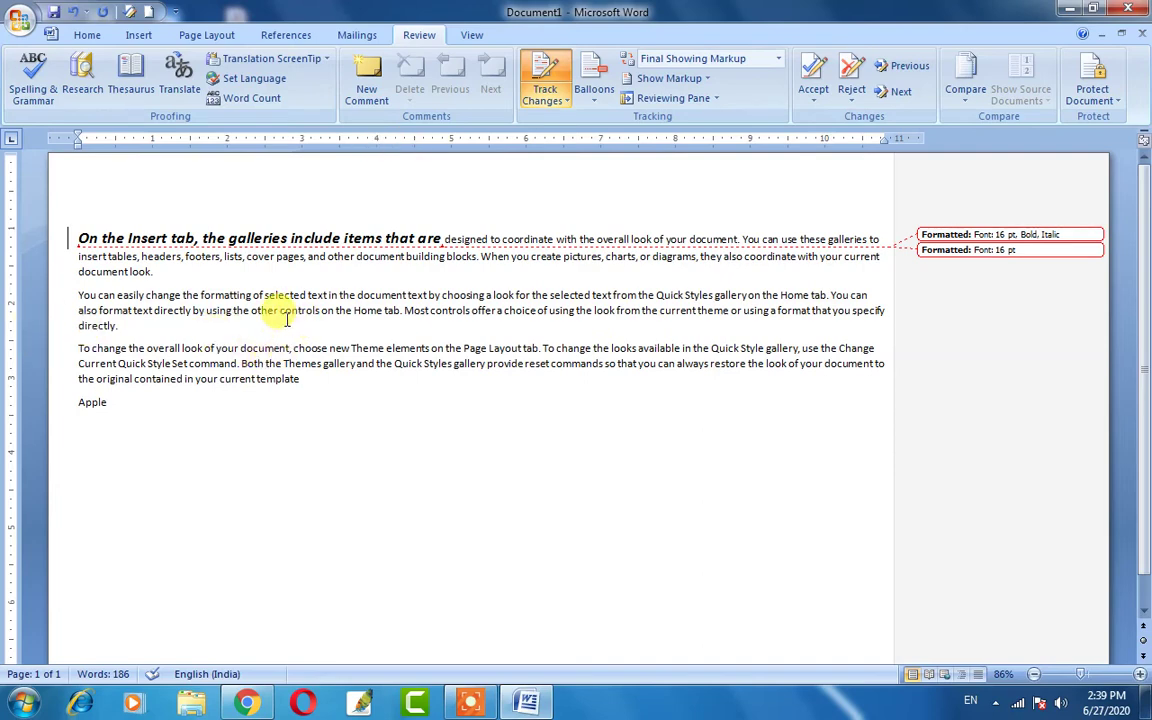
{"action": "left_click_drag", "start_coordinate": [283, 312], "coordinate": [466, 318]}
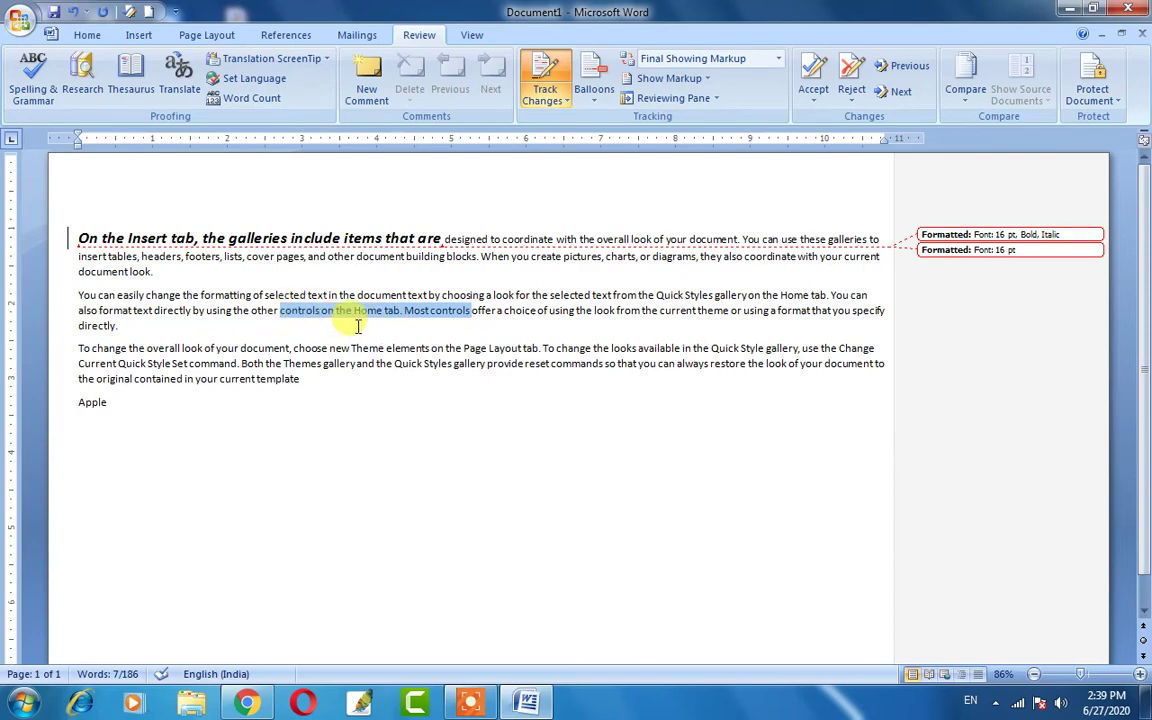
{"action": "left_click", "coordinate": [284, 321]}
{"action": "left_click_drag", "start_coordinate": [281, 314], "coordinate": [478, 312]}
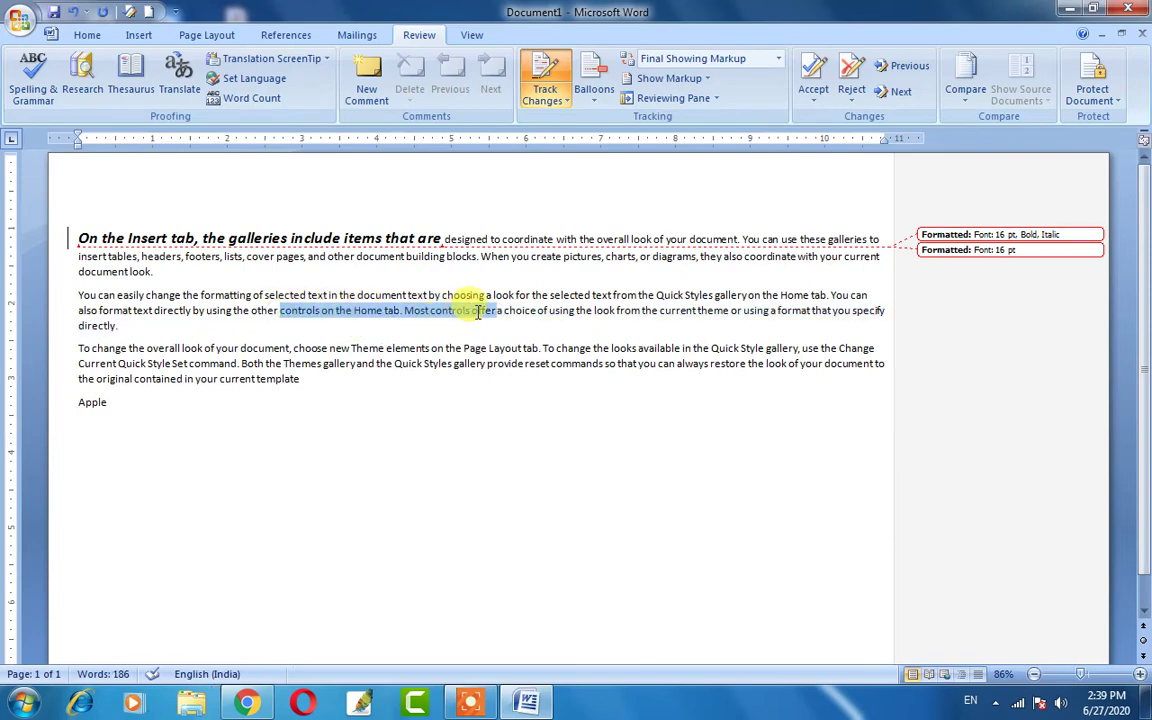
{"action": "left_click", "coordinate": [410, 330]}
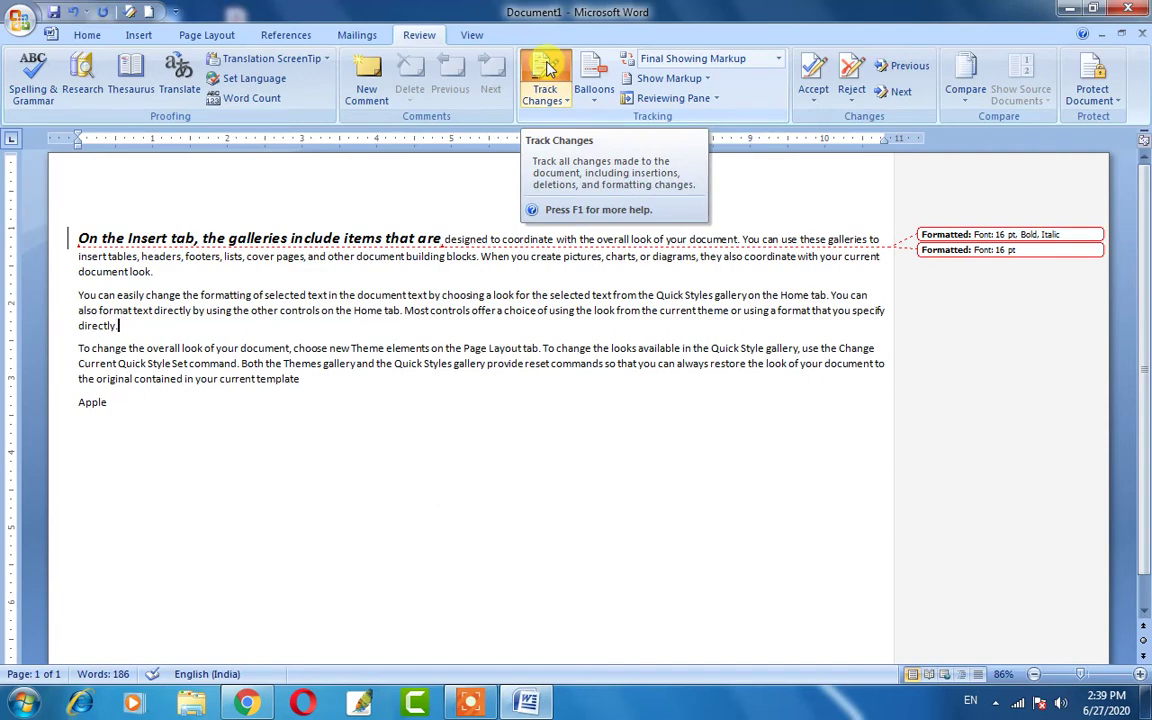
{"action": "left_click", "coordinate": [406, 310]}
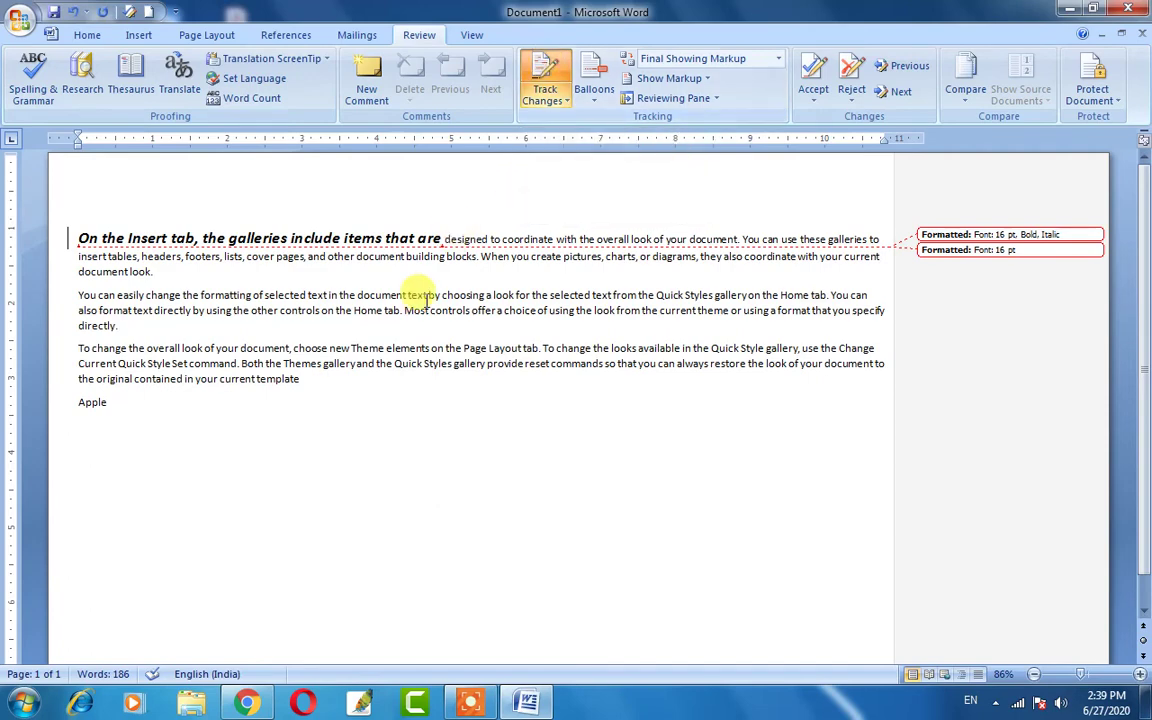
{"action": "left_click", "coordinate": [542, 80]}
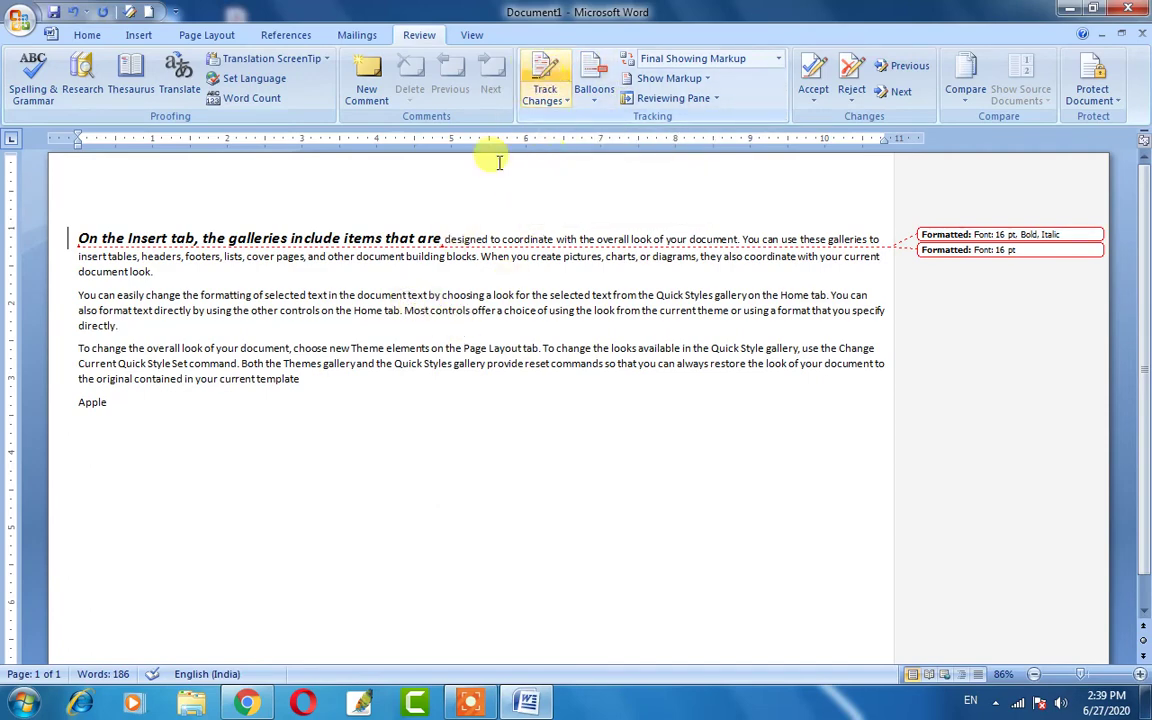
Bold the words 'controls on the' in the second paragraph.
{"action": "left_click_drag", "start_coordinate": [201, 296], "coordinate": [422, 325]}
{"action": "left_click", "coordinate": [87, 35]}
{"action": "left_click", "coordinate": [330, 312]}
{"action": "left_click_drag", "start_coordinate": [281, 312], "coordinate": [351, 317]}
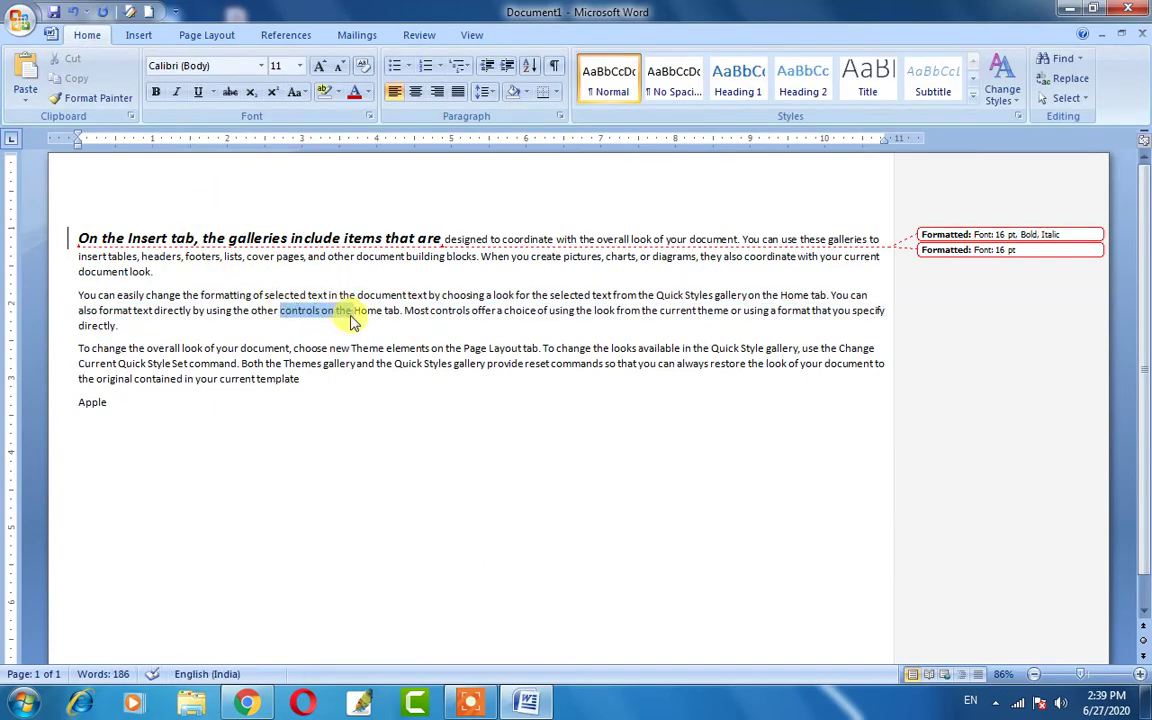
{"action": "left_click", "coordinate": [157, 92]}
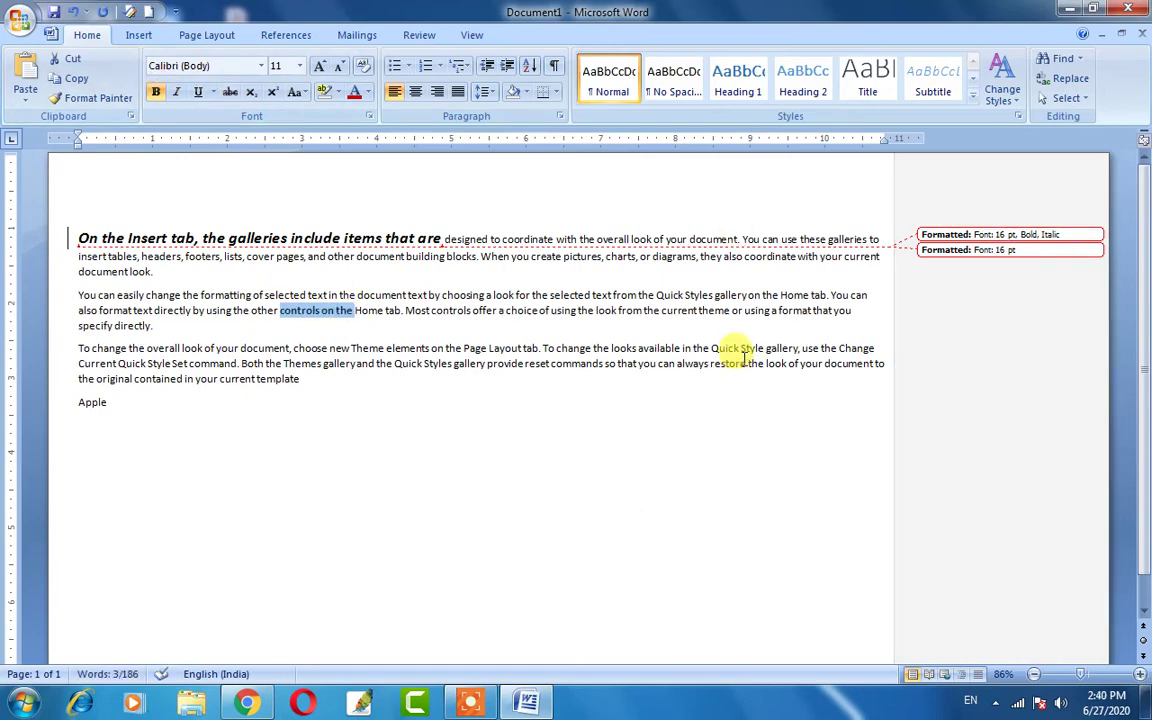
{"action": "left_click", "coordinate": [300, 322]}
{"action": "left_click_drag", "start_coordinate": [281, 312], "coordinate": [433, 318]}
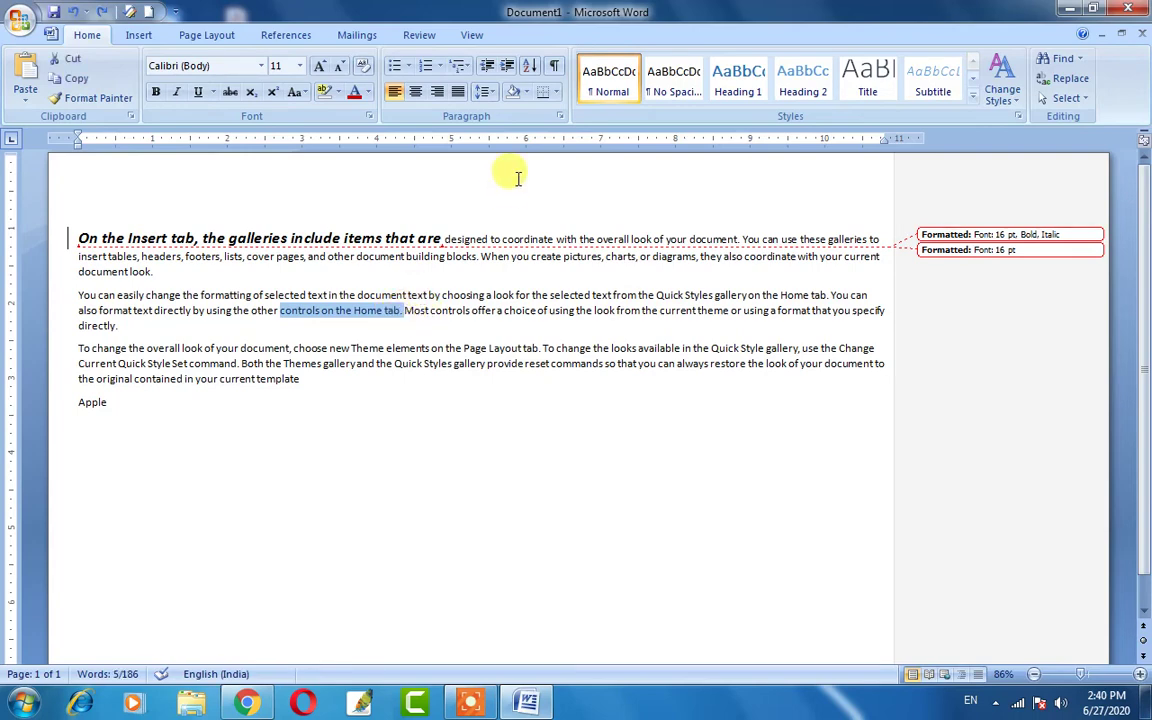
{"action": "left_click", "coordinate": [362, 288]}
Switch Track Changes on again and select 'other controls on the Home'.
{"action": "left_click", "coordinate": [403, 36]}
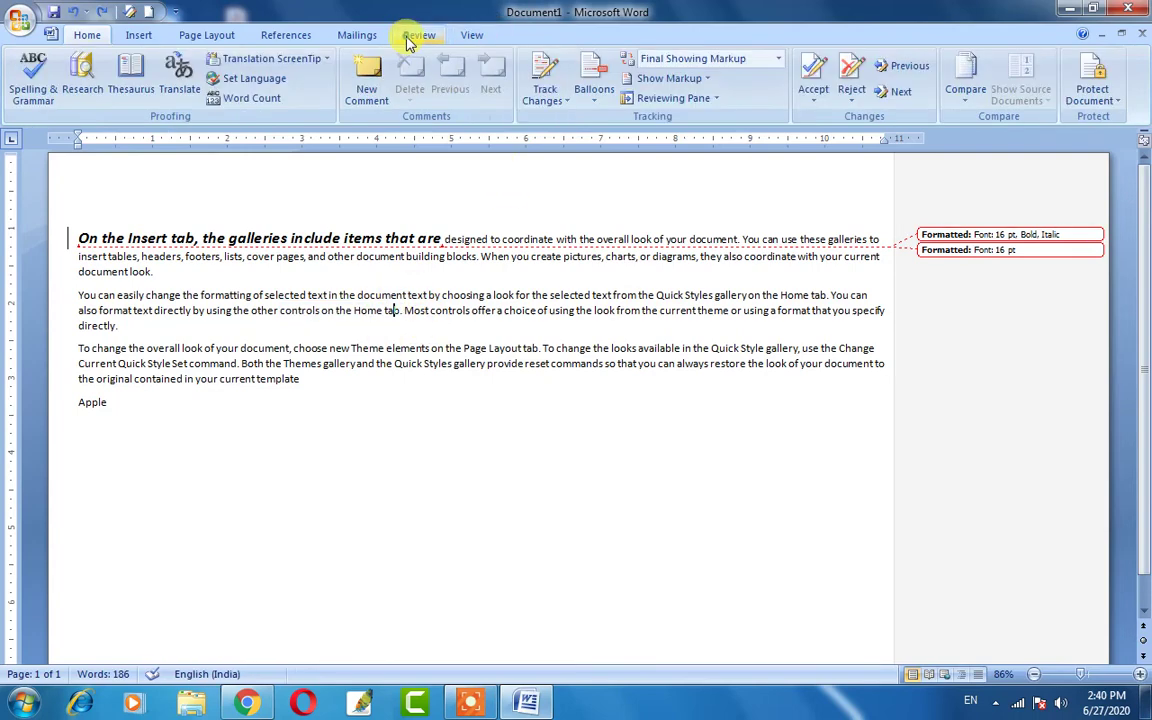
{"action": "left_click", "coordinate": [545, 77]}
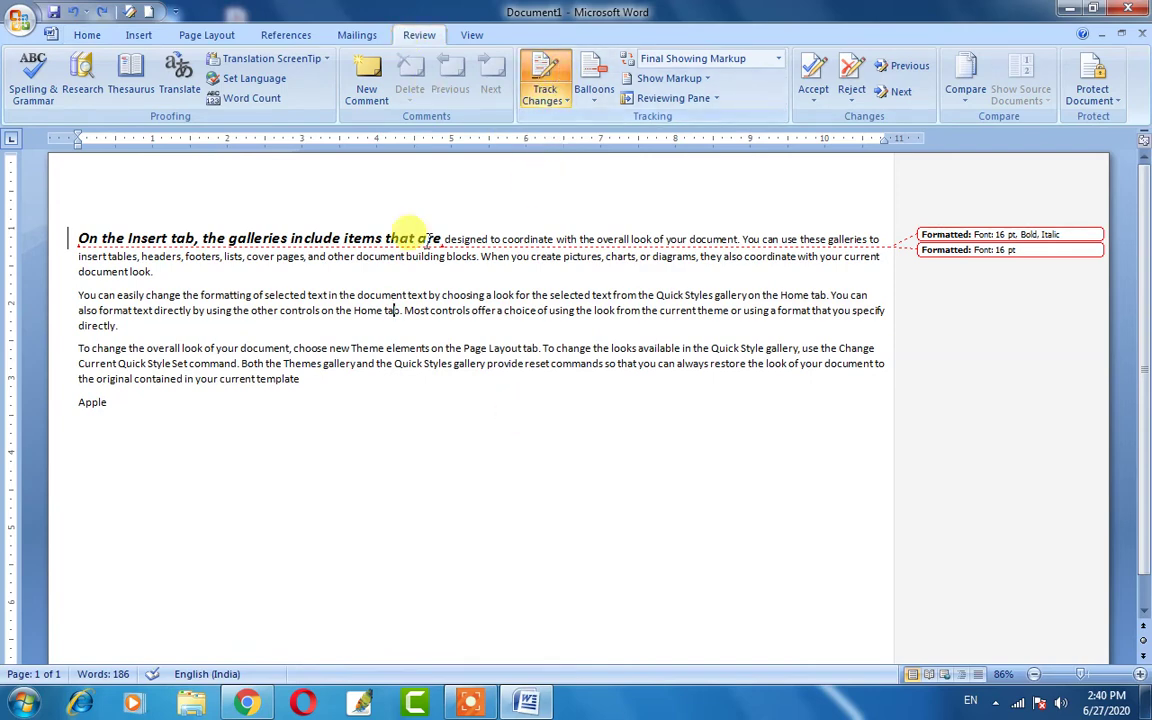
{"action": "left_click_drag", "start_coordinate": [251, 311], "coordinate": [383, 311]}
Format 'other controls on the Home' as bold, underlined, 14 pt Dark Red text.
{"action": "left_click", "coordinate": [82, 36]}
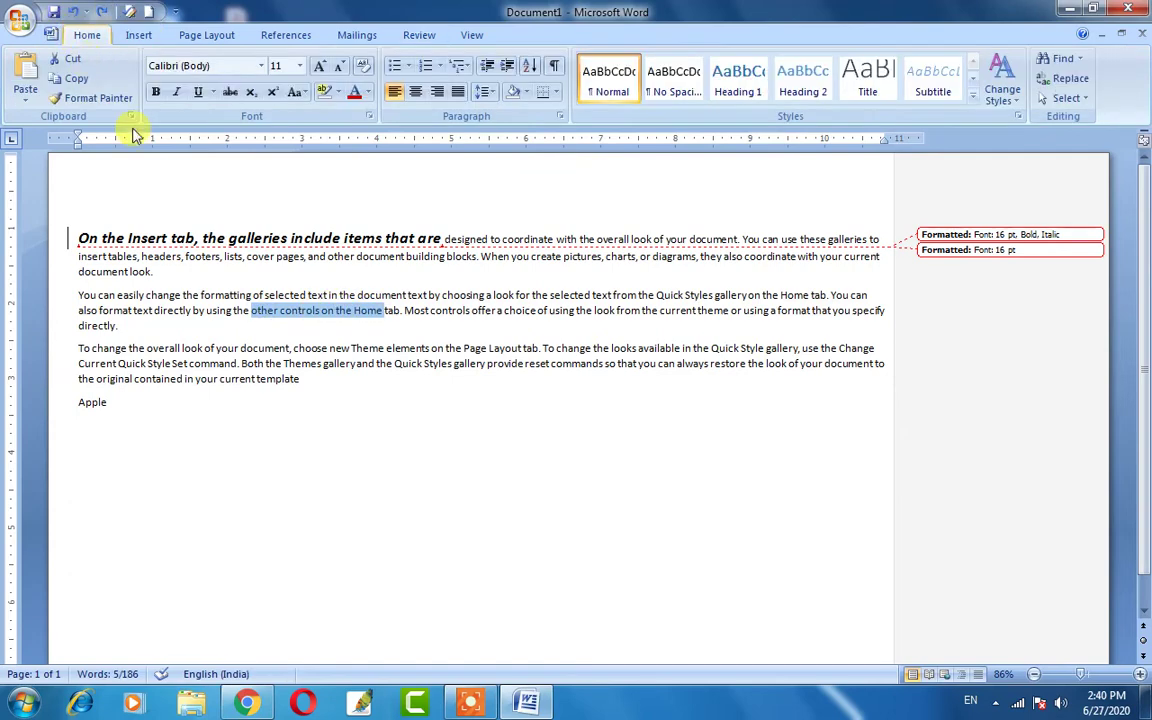
{"action": "left_click", "coordinate": [158, 93]}
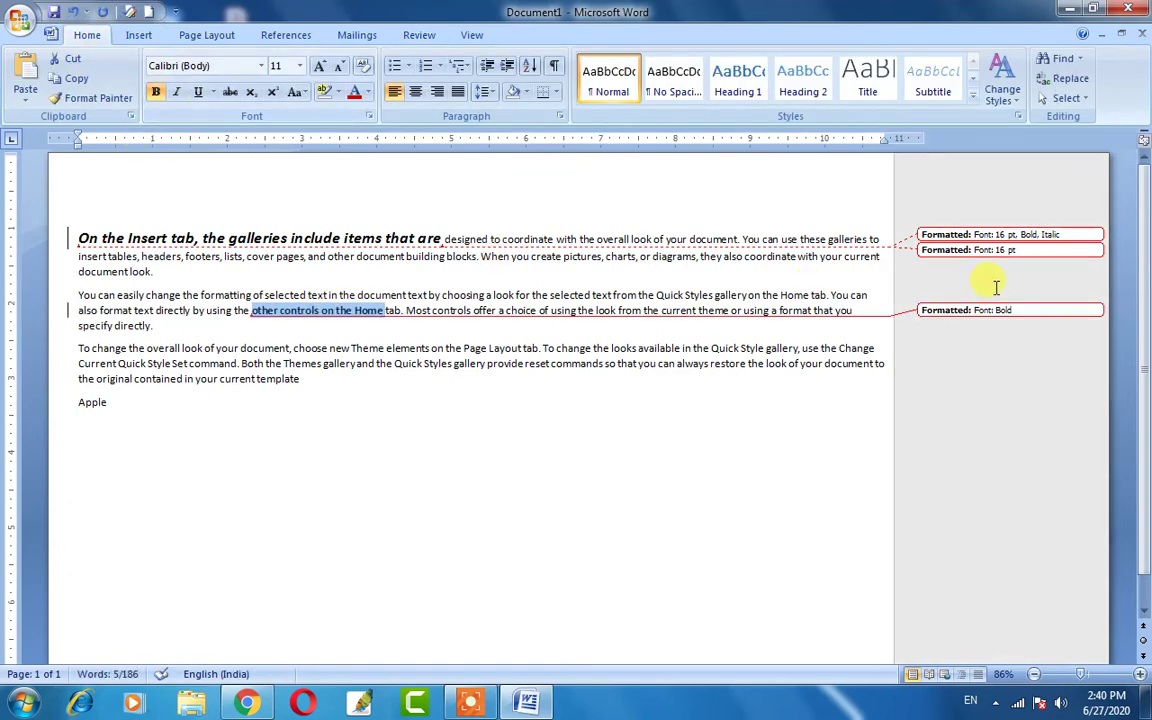
{"action": "left_click", "coordinate": [198, 91]}
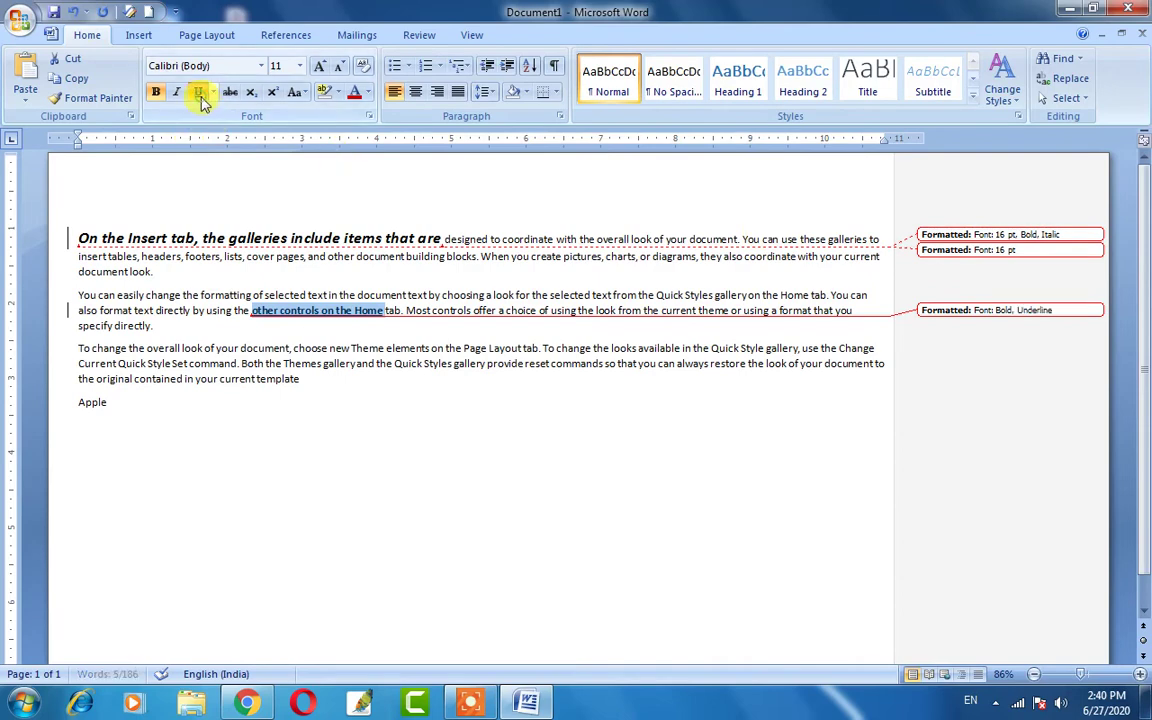
{"action": "left_click", "coordinate": [320, 66]}
{"action": "left_click", "coordinate": [320, 66]}
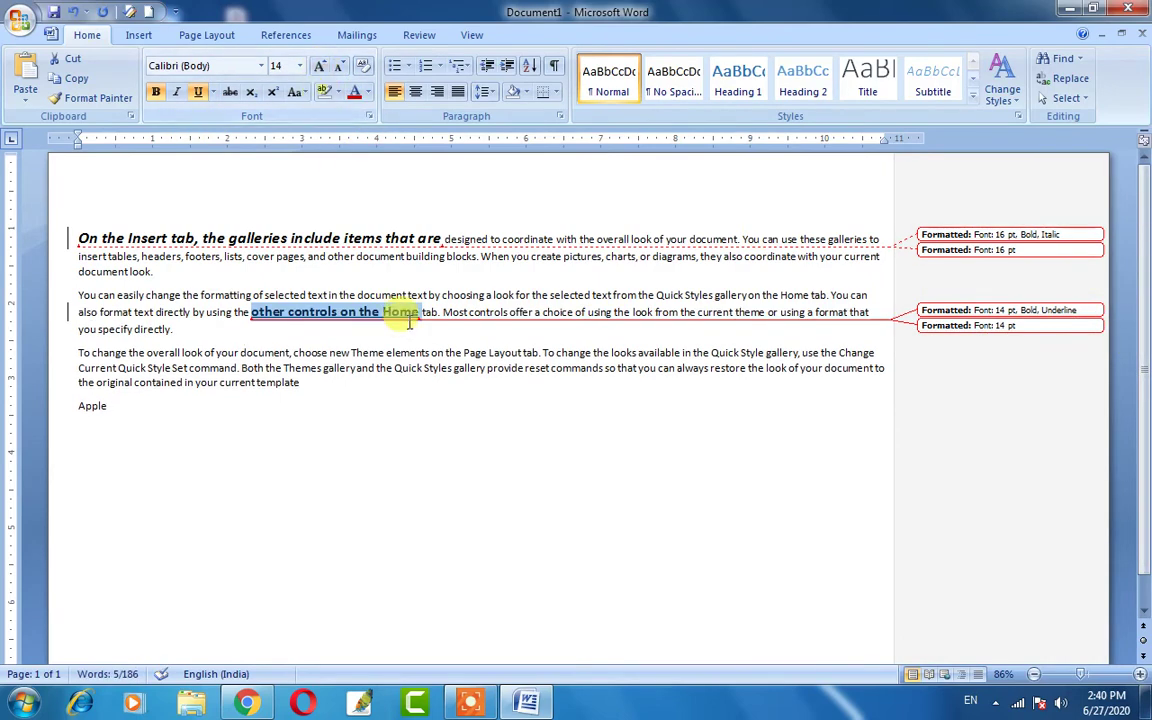
{"action": "left_click", "coordinate": [355, 93]}
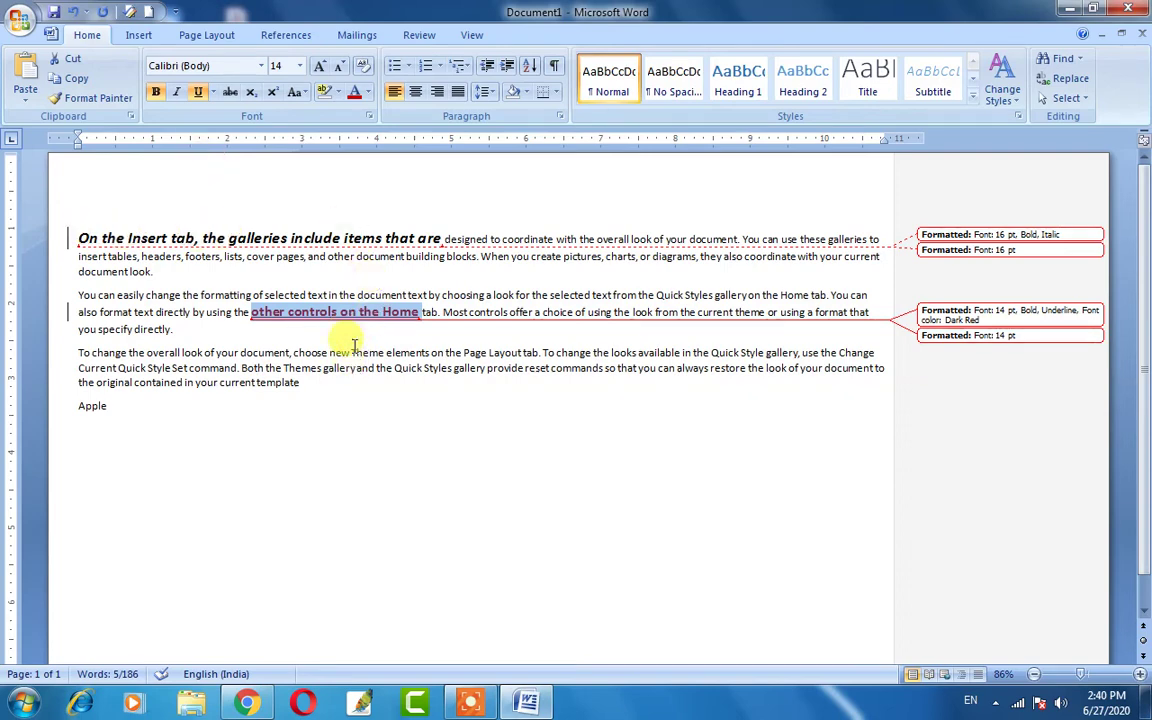
{"action": "left_click", "coordinate": [419, 36]}
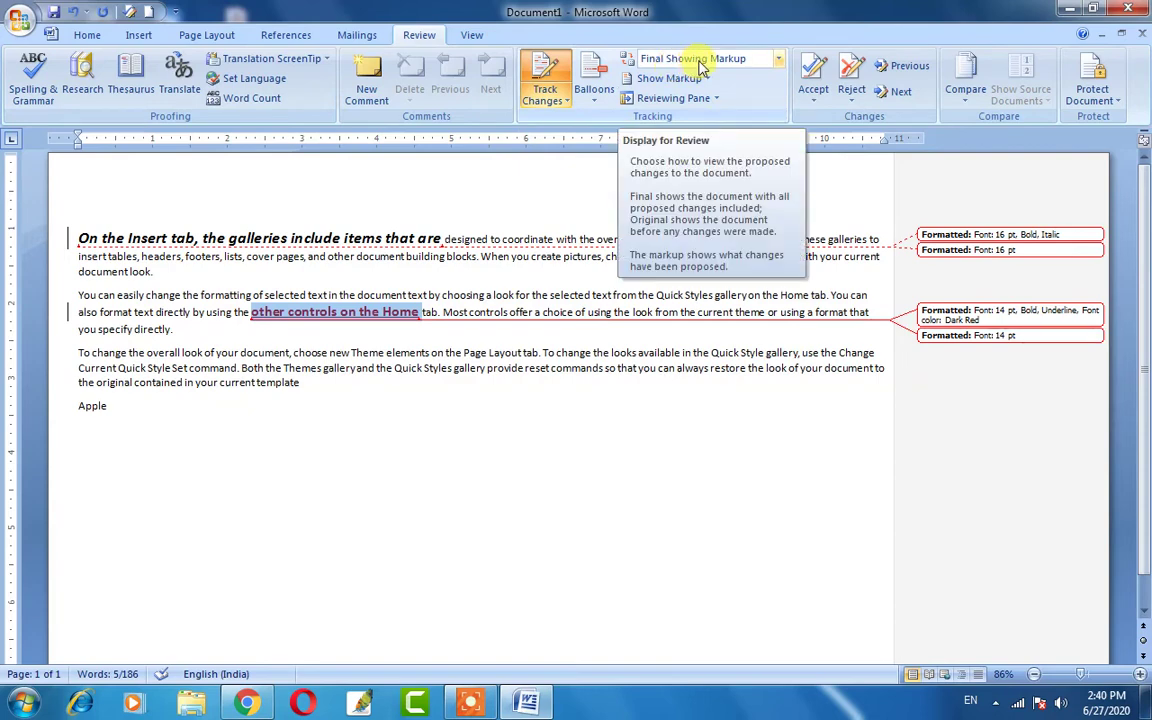
{"action": "left_click", "coordinate": [702, 62]}
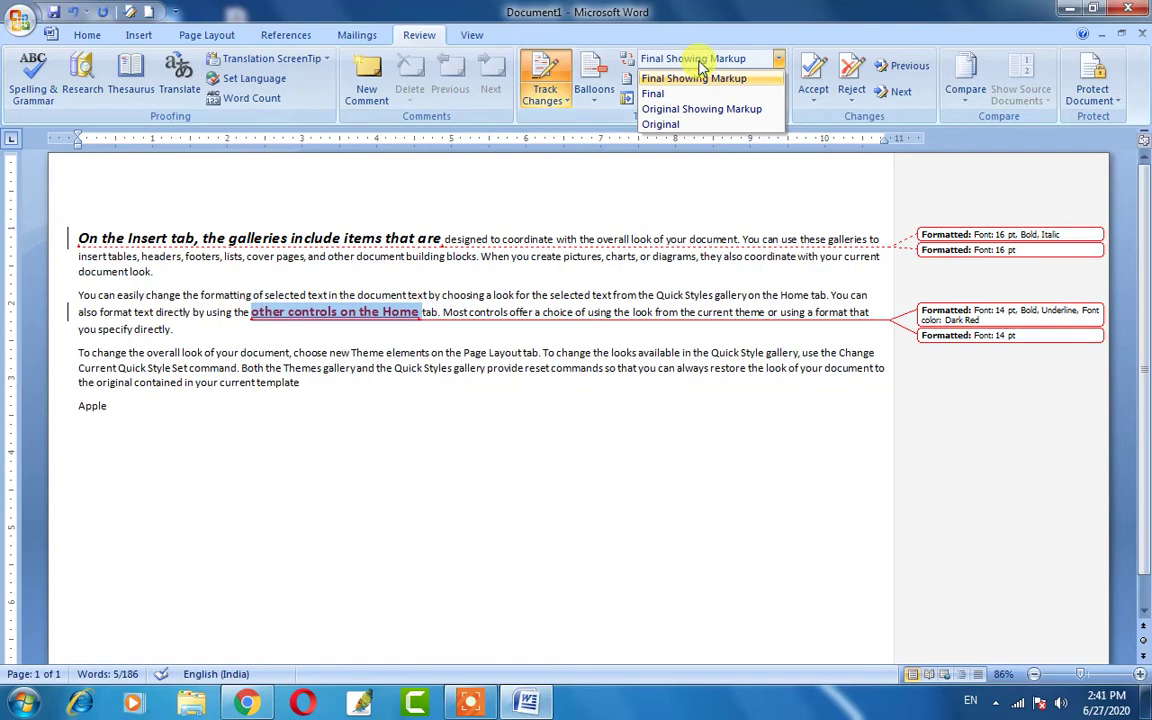
{"action": "left_click", "coordinate": [702, 62]}
{"action": "left_click", "coordinate": [690, 62]}
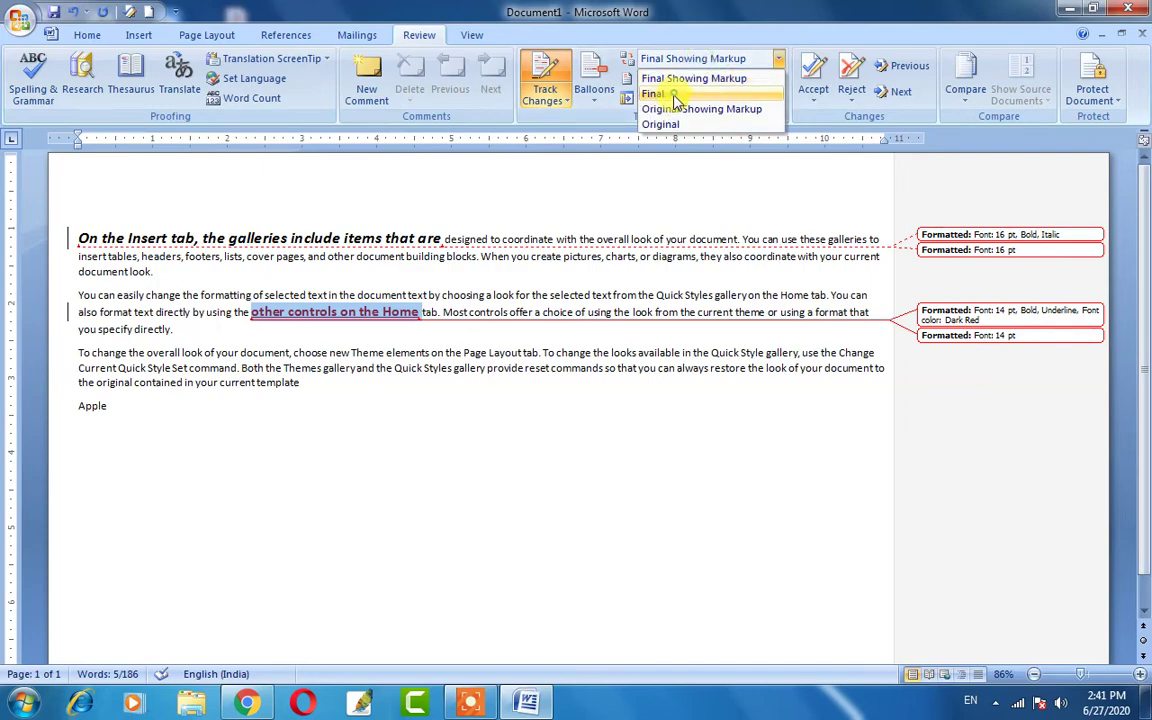
{"action": "left_click", "coordinate": [676, 95]}
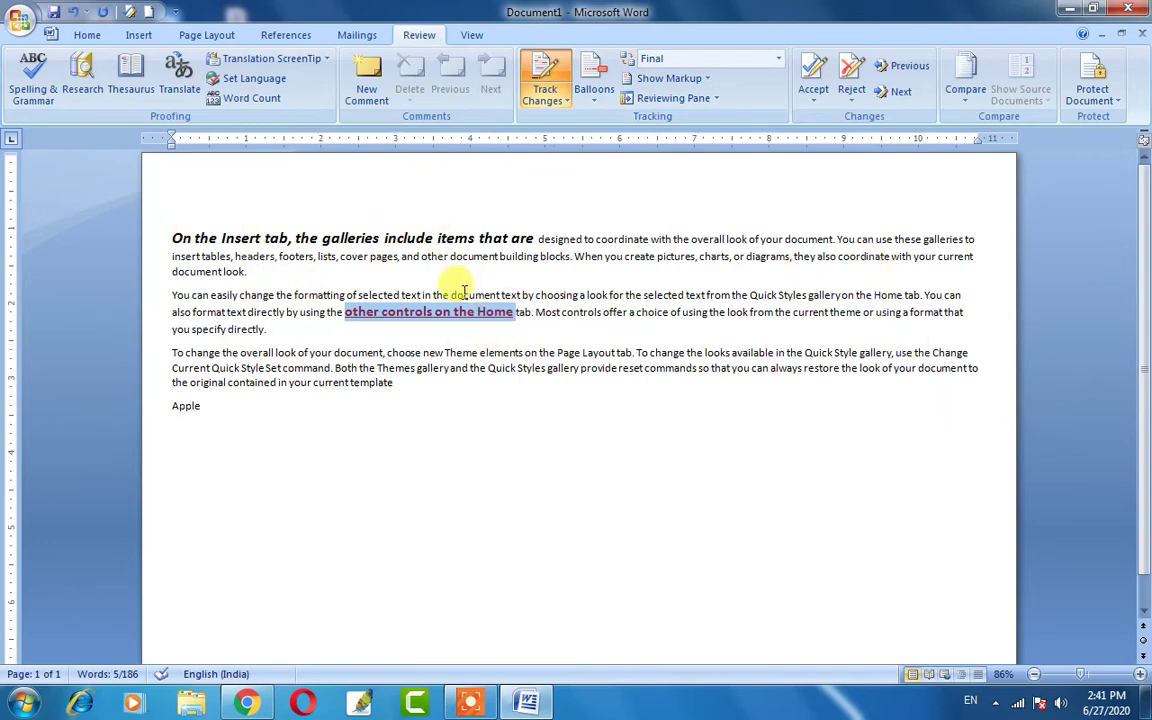
{"action": "left_click", "coordinate": [675, 62]}
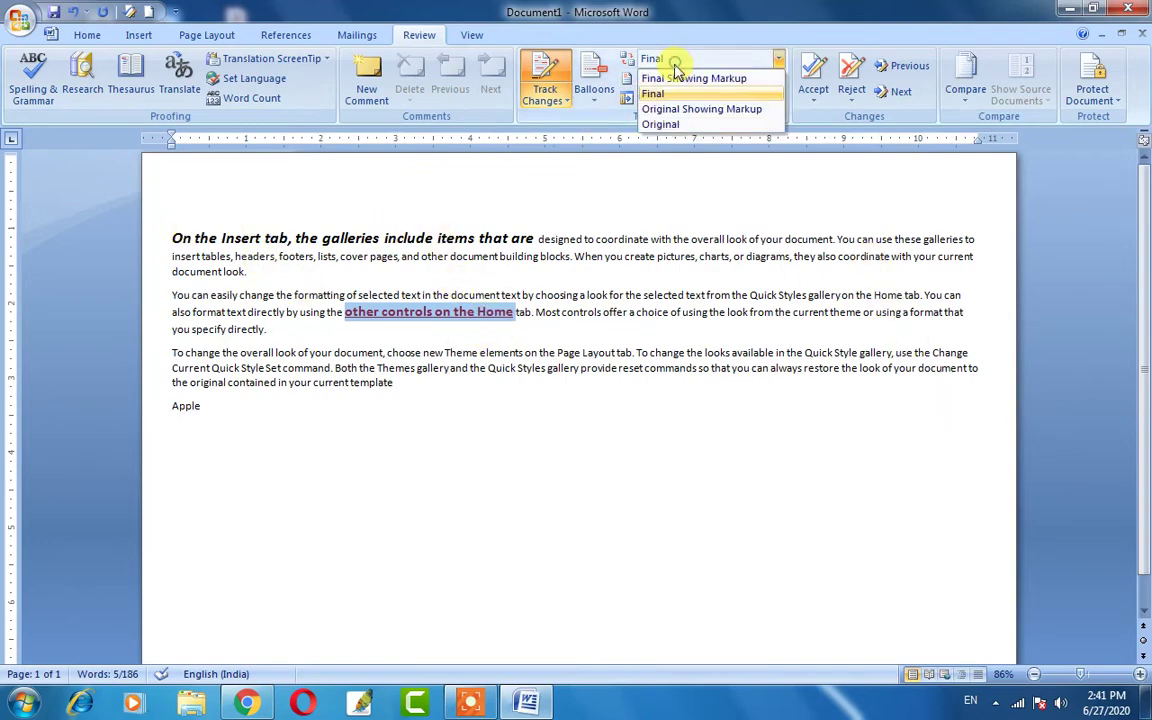
{"action": "left_click", "coordinate": [700, 109]}
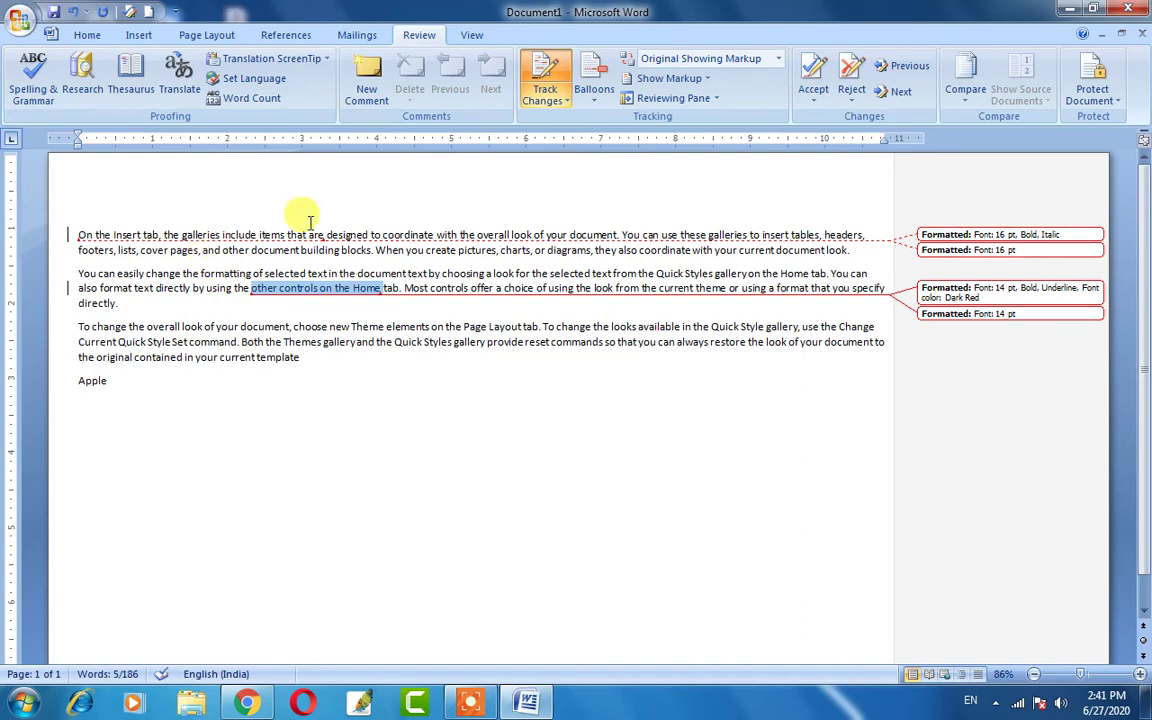
{"action": "left_click", "coordinate": [688, 80]}
{"action": "left_click", "coordinate": [668, 55]}
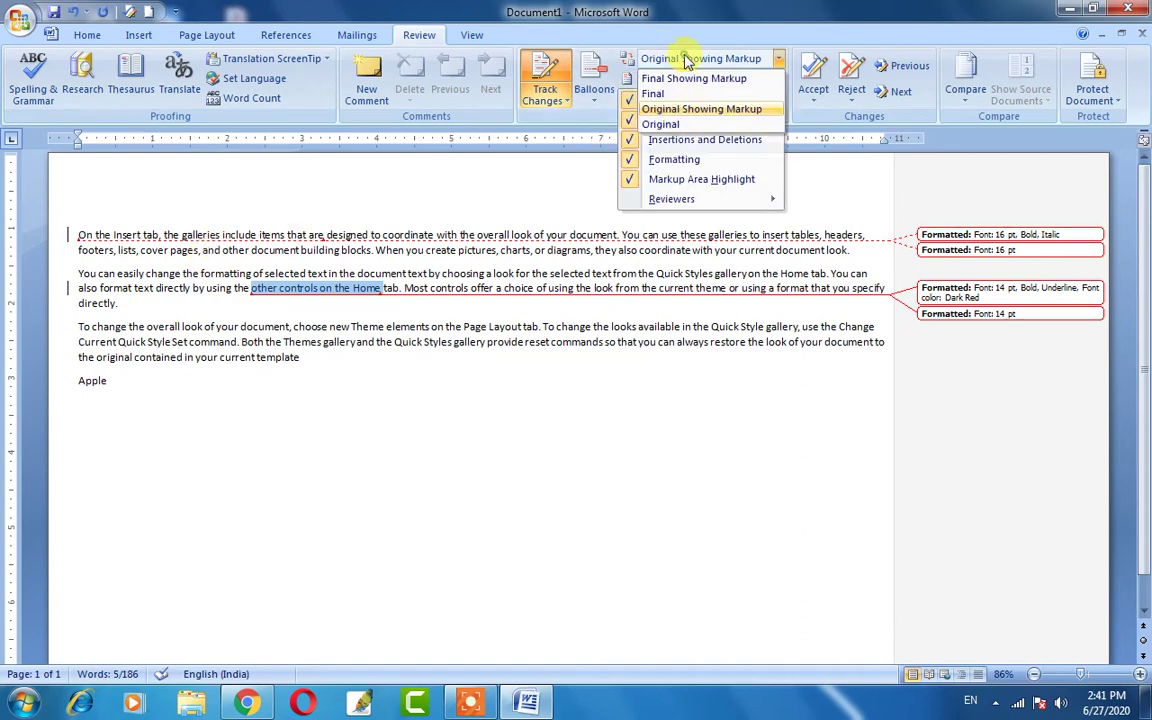
{"action": "left_click", "coordinate": [676, 57]}
{"action": "left_click", "coordinate": [676, 57]}
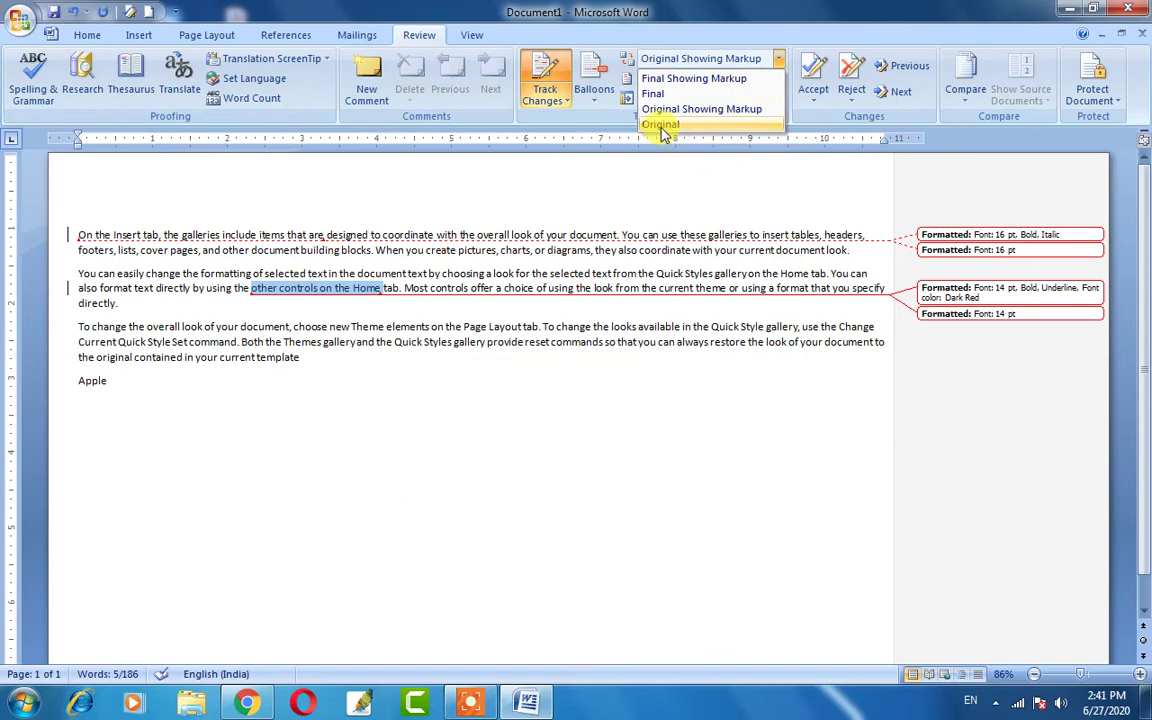
{"action": "left_click", "coordinate": [661, 126]}
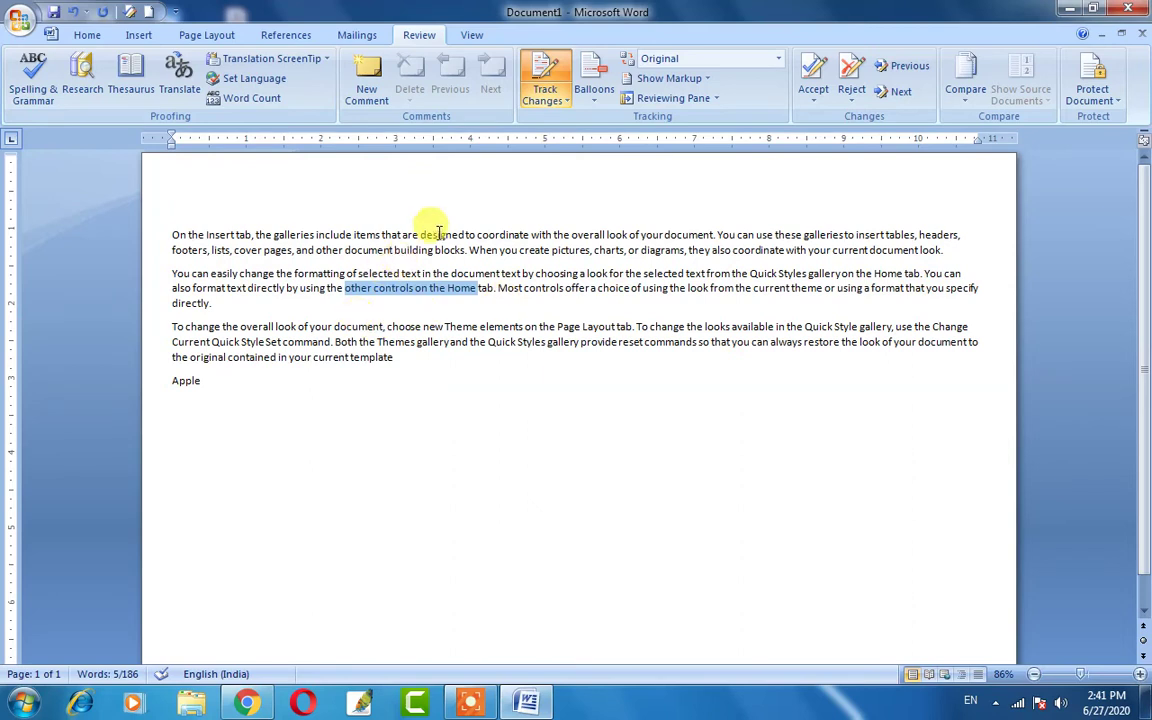
{"action": "left_click", "coordinate": [650, 60]}
{"action": "left_click", "coordinate": [680, 78]}
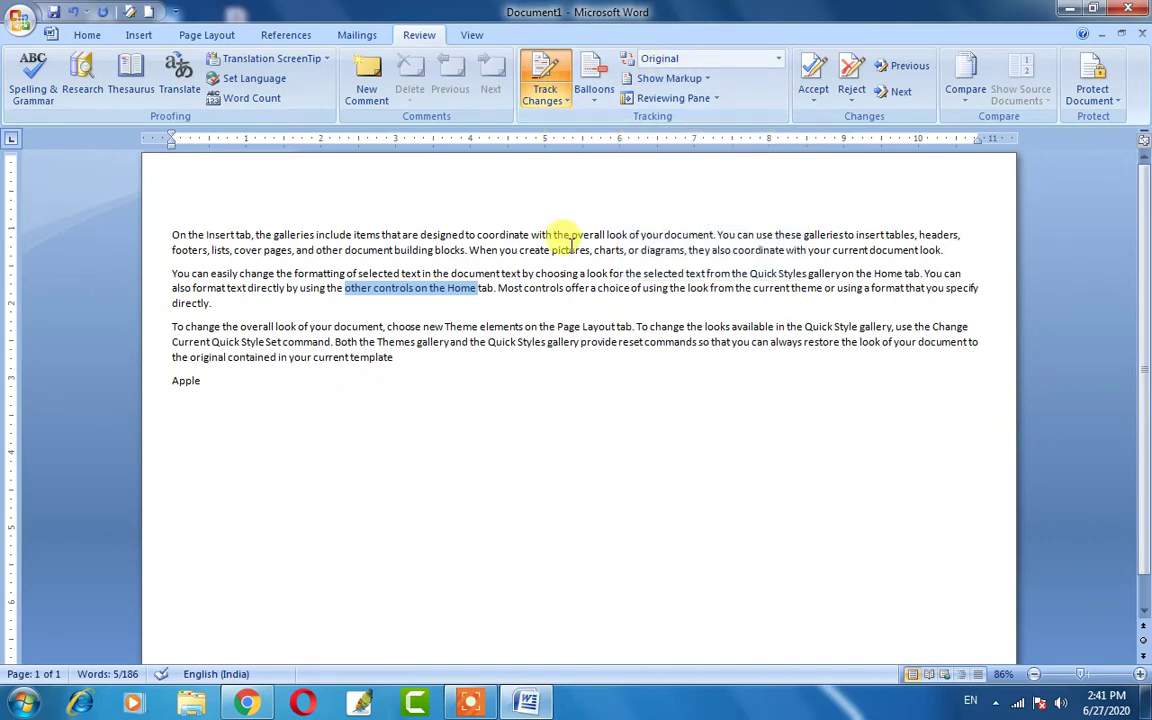
{"action": "left_click", "coordinate": [657, 84]}
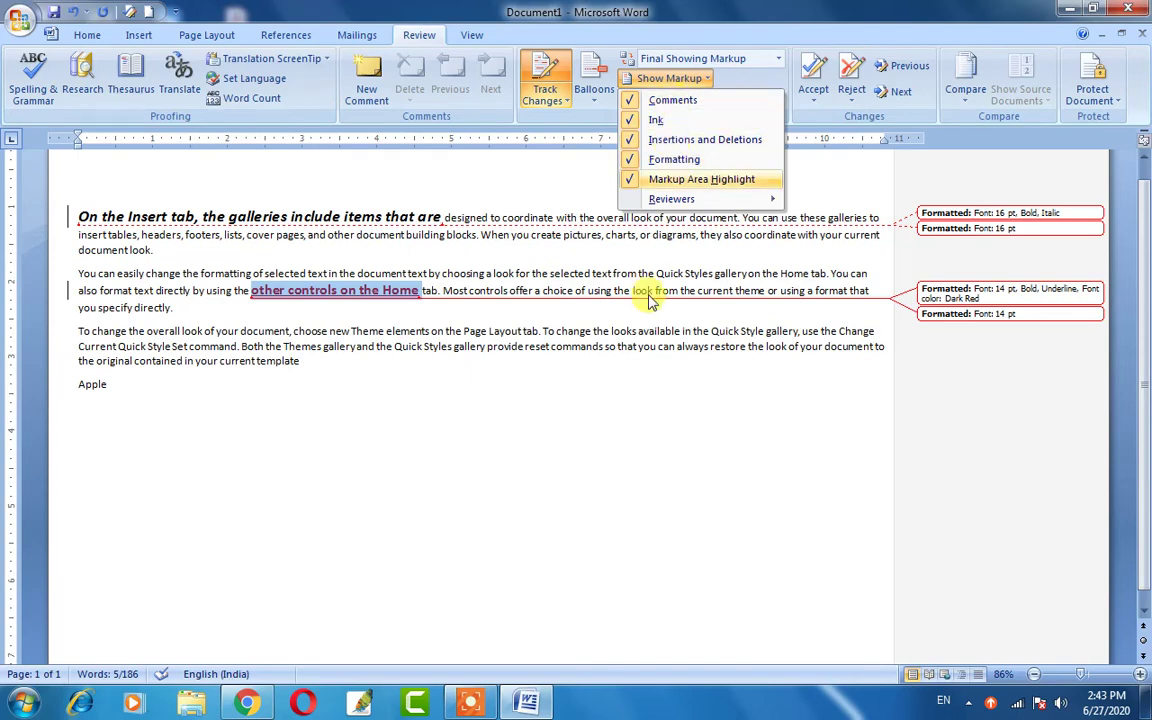
{"action": "left_click", "coordinate": [600, 278]}
{"action": "left_click", "coordinate": [221, 211]}
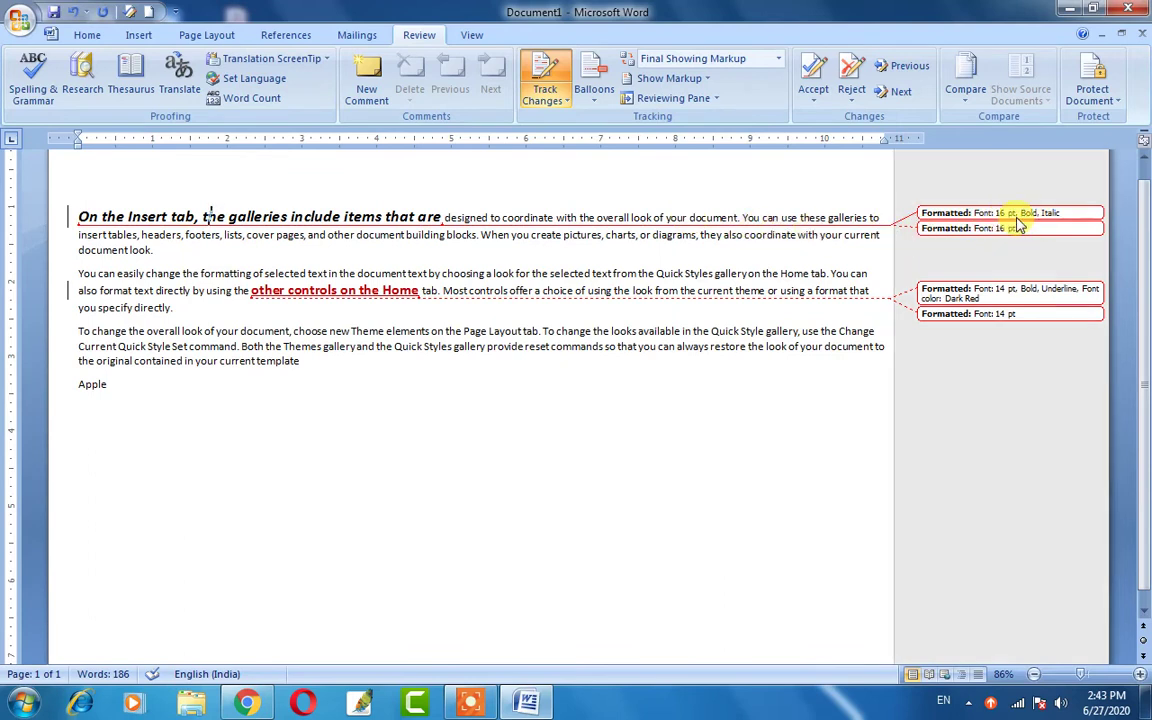
Add a 'Nice' comment on the word 'the' in the opening phrase.
{"action": "left_click", "coordinate": [370, 78]}
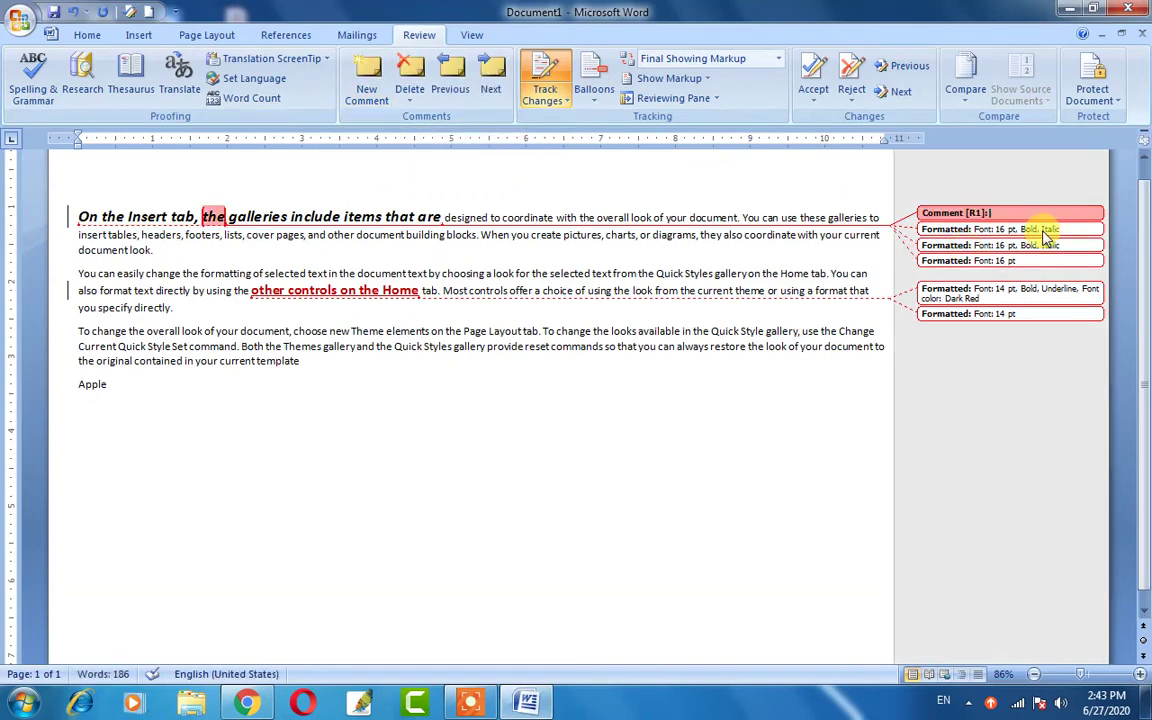
{"action": "type", "text": "No"}
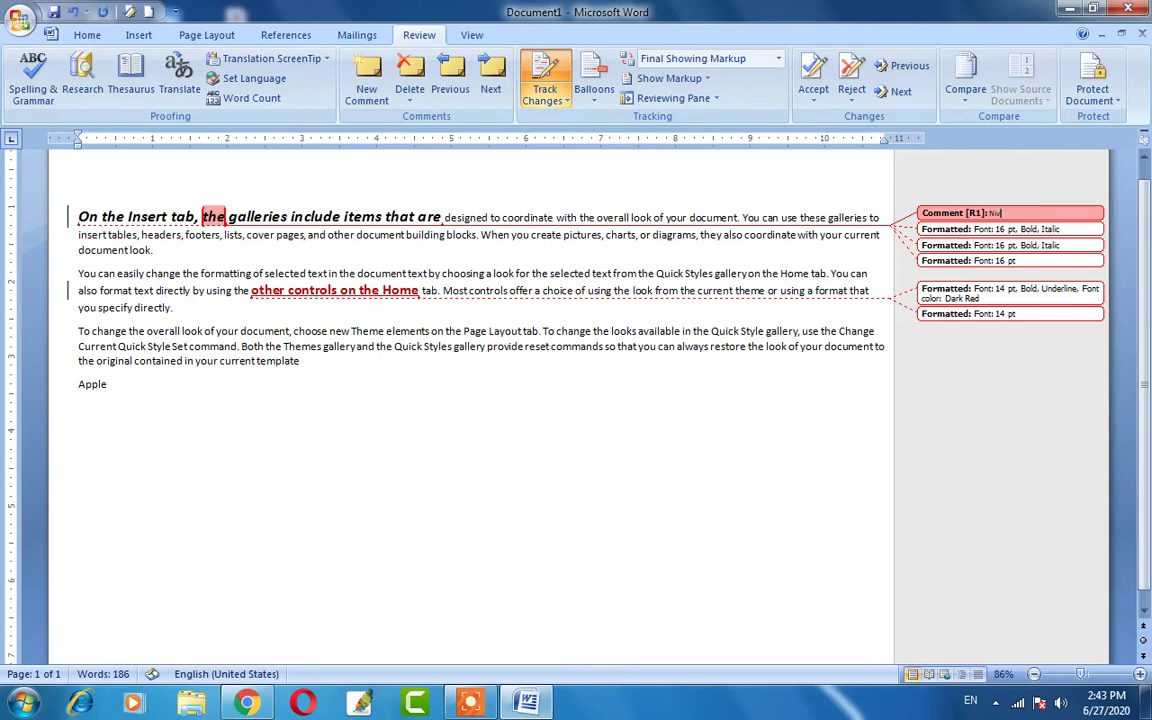
{"action": "type", "text": "ce"}
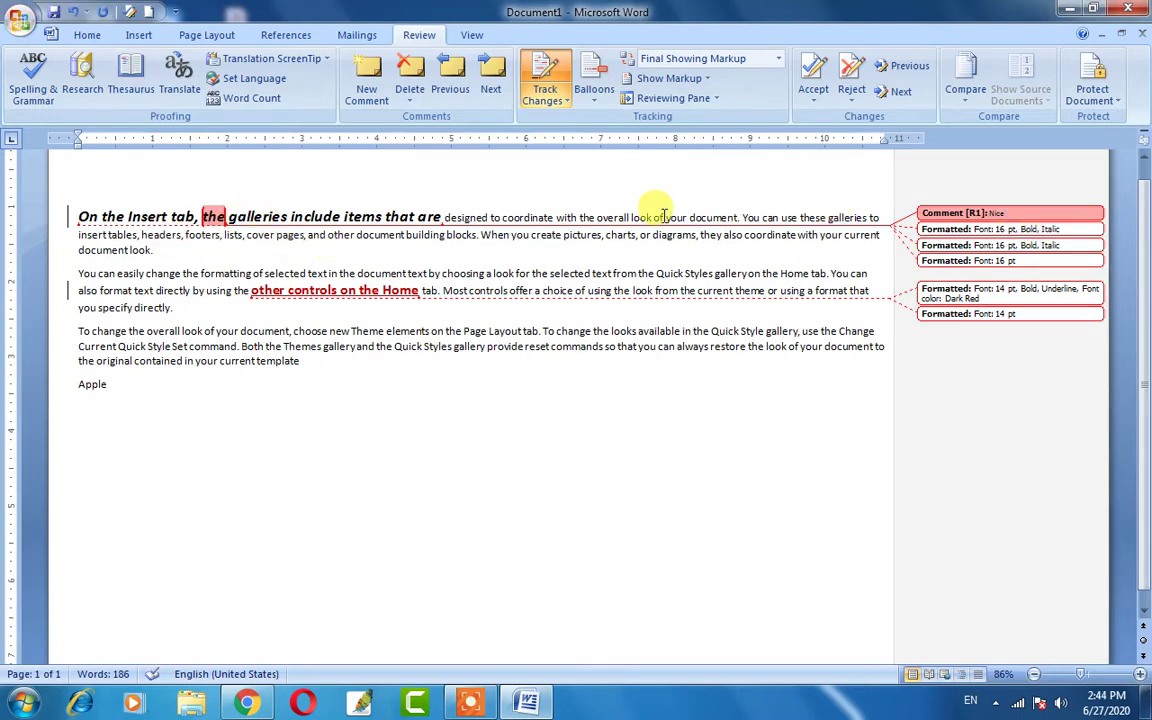
{"action": "left_click", "coordinate": [213, 222]}
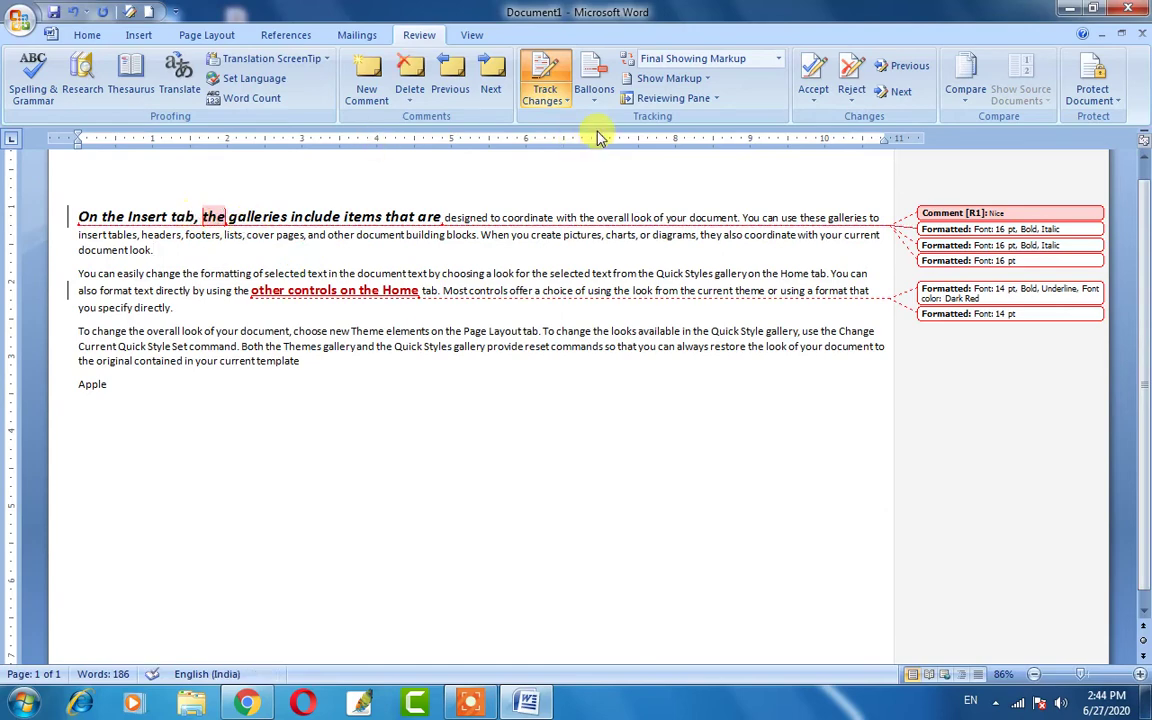
Hide and re-show Comments and Formatting markup via Show Markup.
{"action": "left_click", "coordinate": [667, 78]}
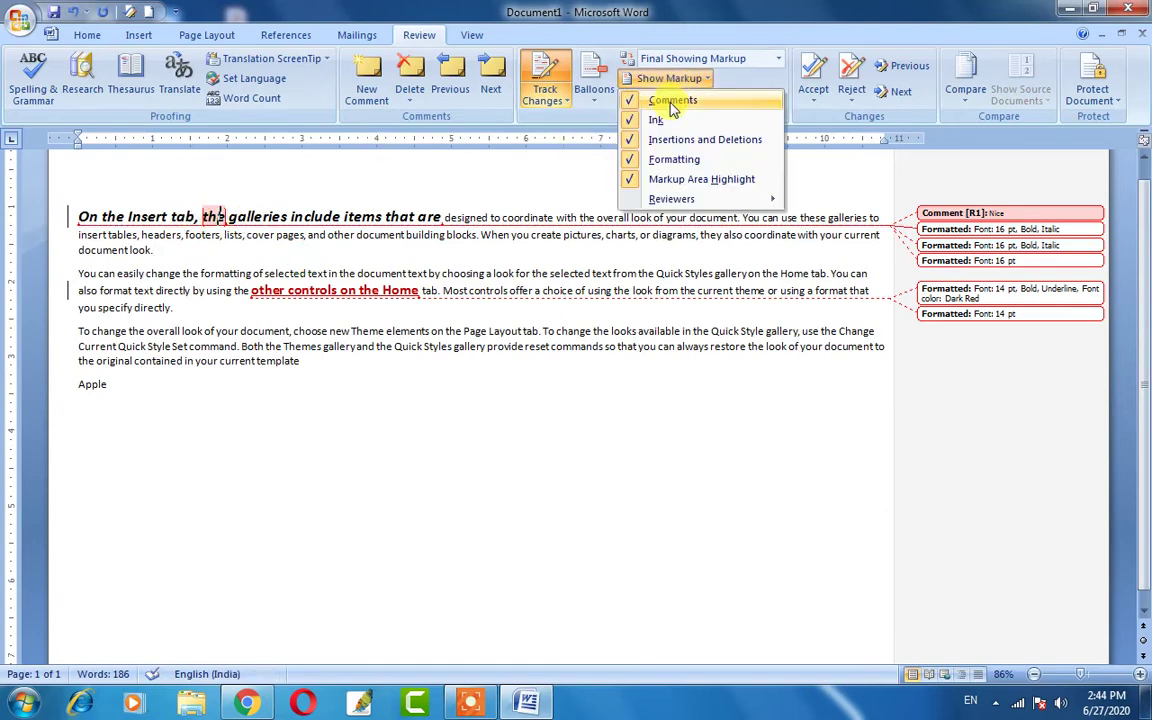
{"action": "left_click", "coordinate": [671, 104]}
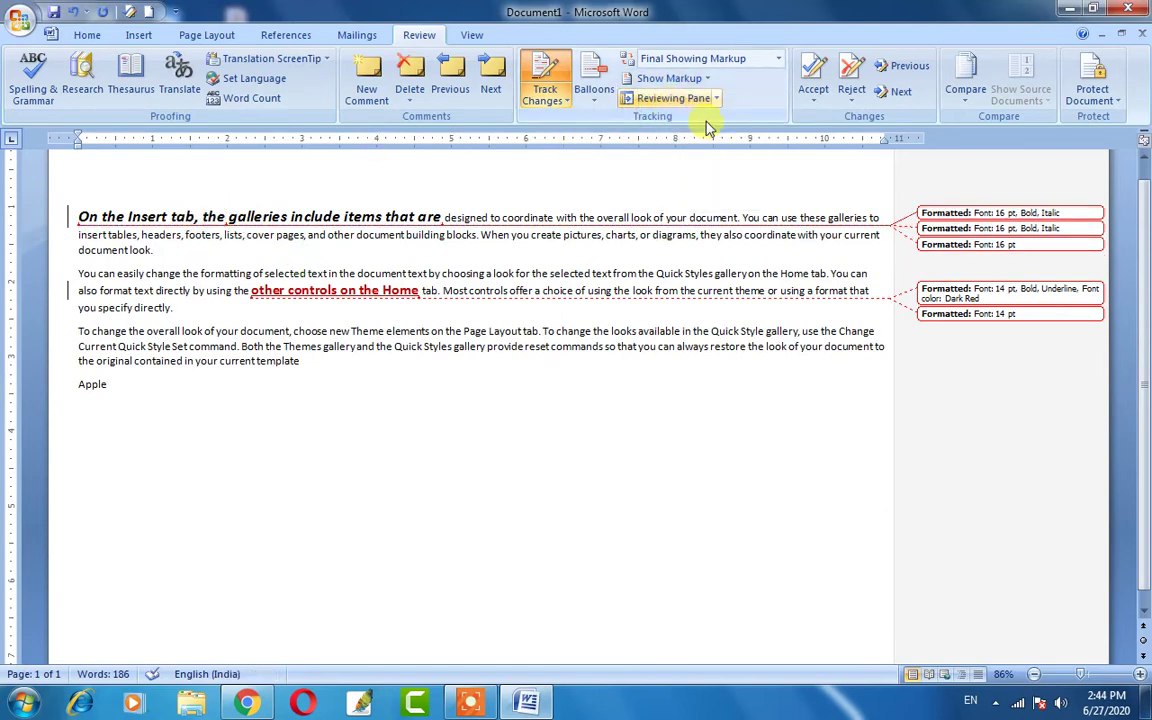
{"action": "left_click", "coordinate": [667, 78]}
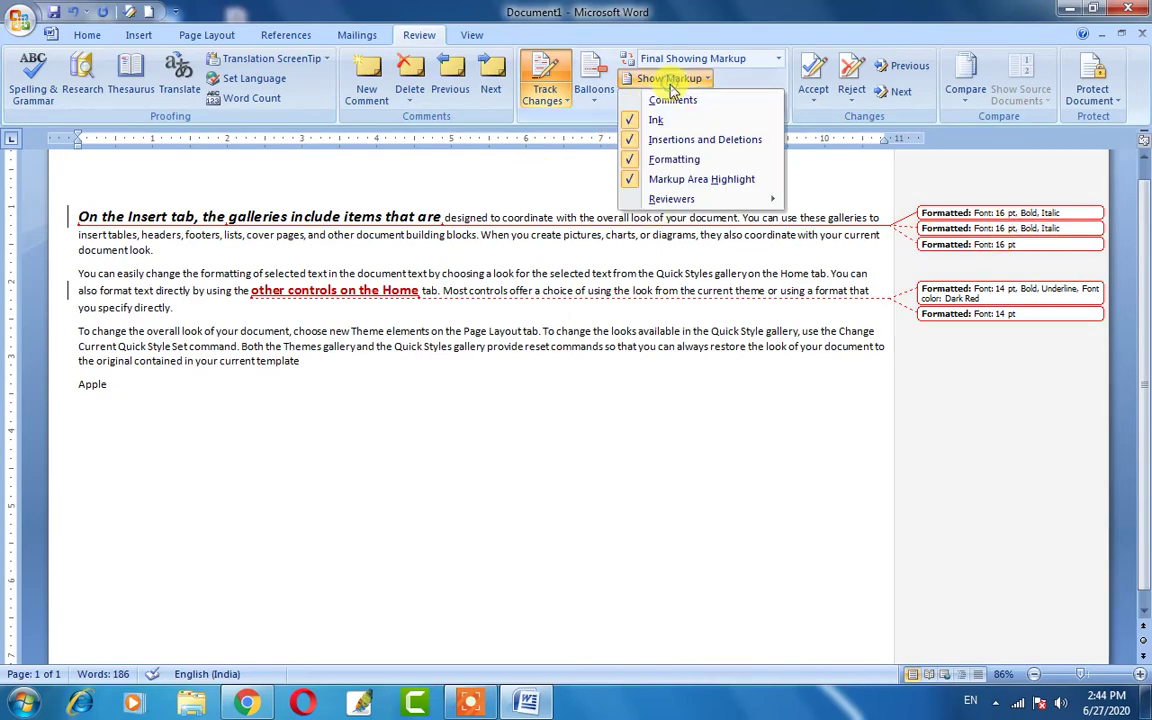
{"action": "left_click", "coordinate": [667, 101]}
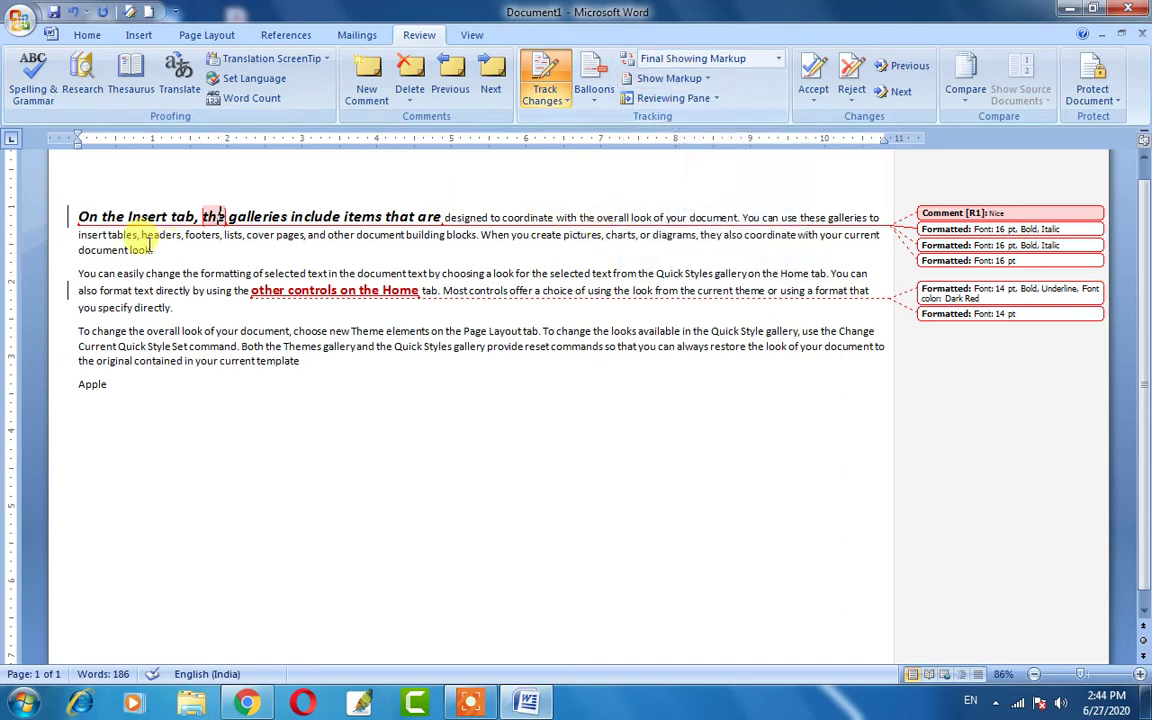
{"action": "left_click", "coordinate": [672, 80]}
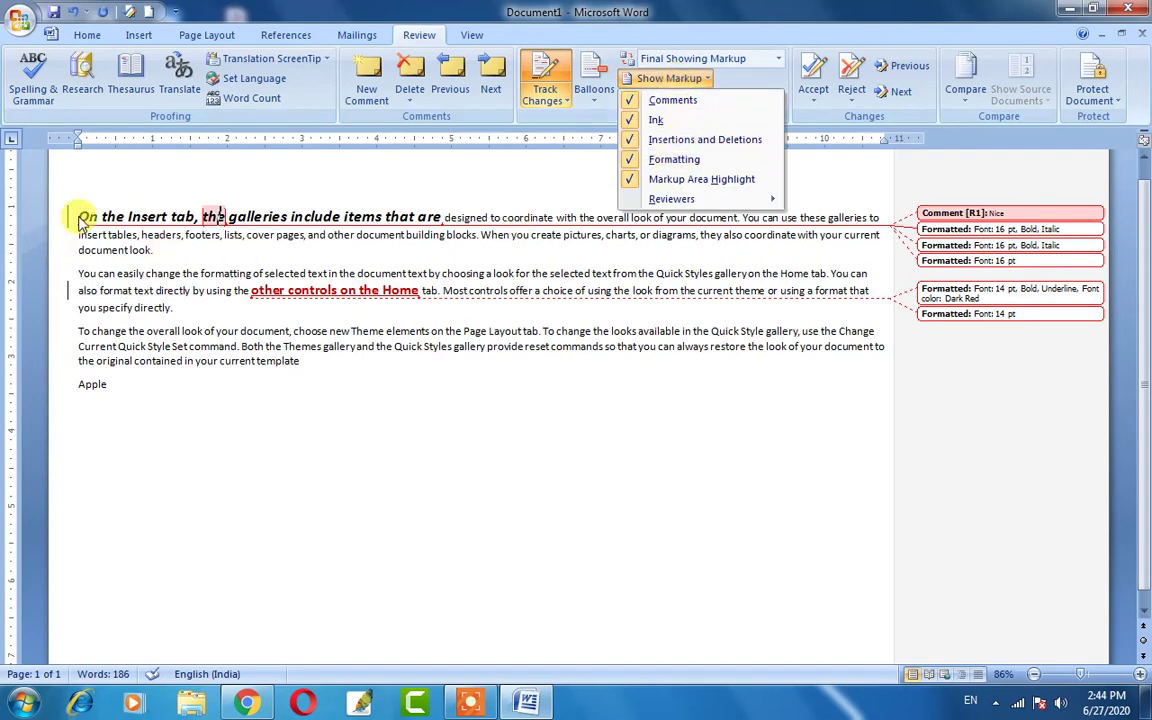
{"action": "left_click", "coordinate": [652, 162]}
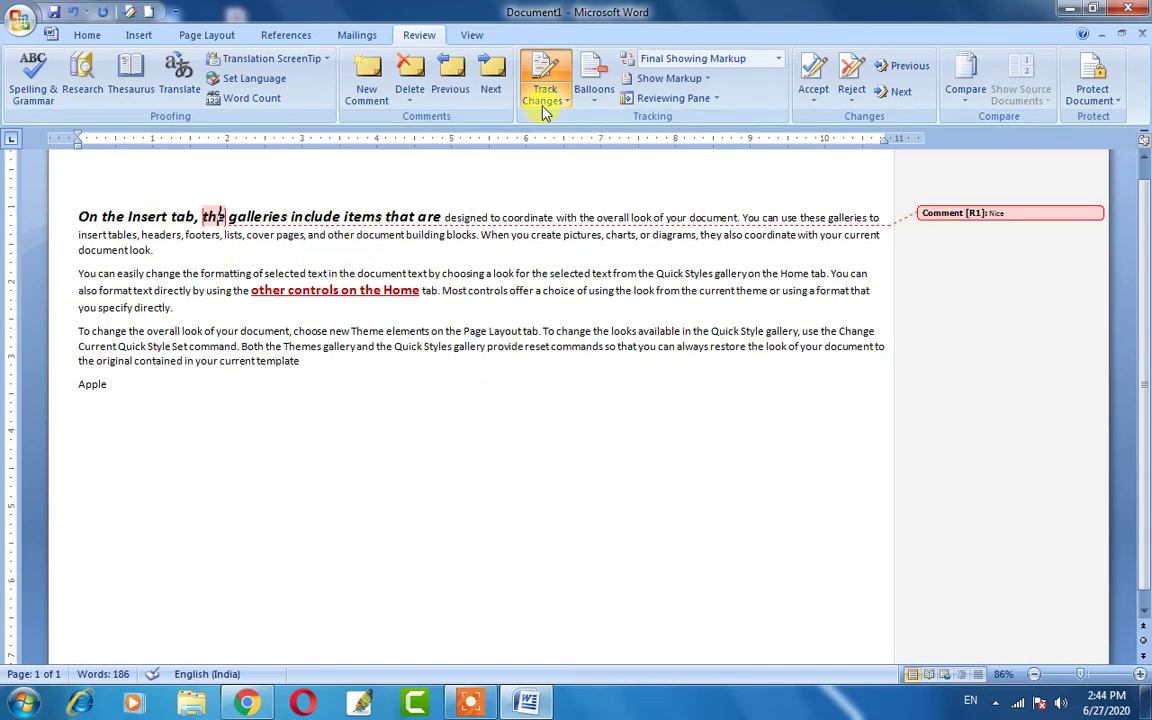
{"action": "left_click", "coordinate": [668, 78]}
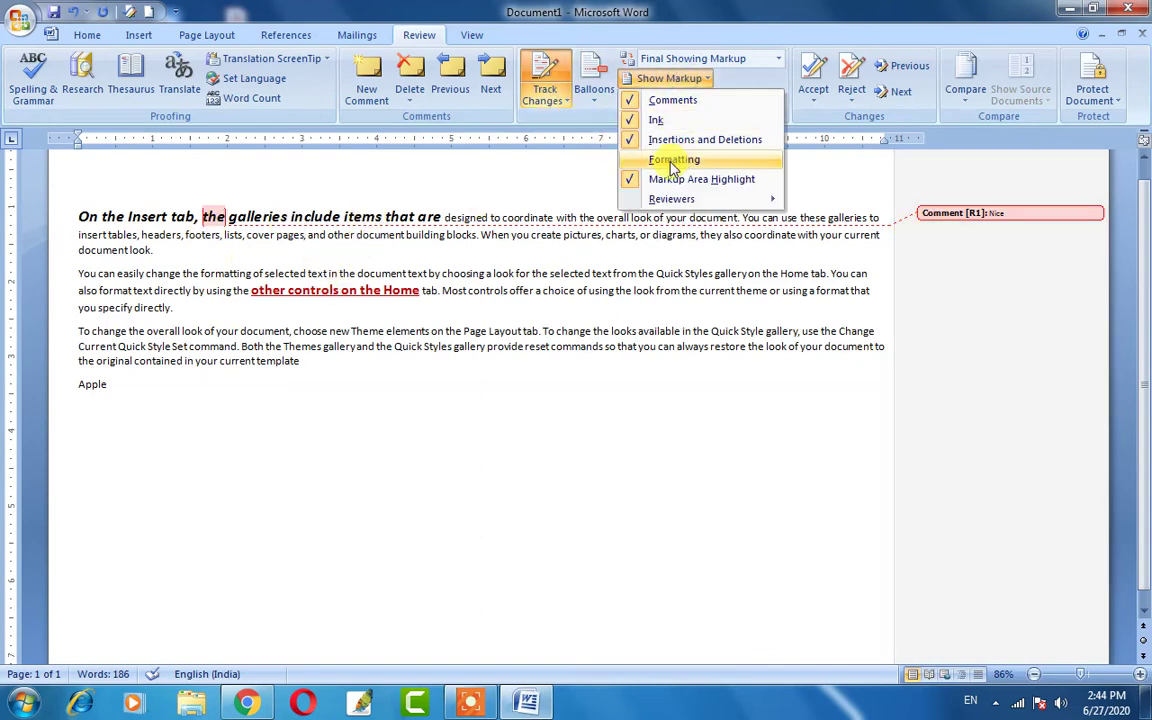
{"action": "left_click", "coordinate": [672, 163]}
{"action": "left_click", "coordinate": [664, 99]}
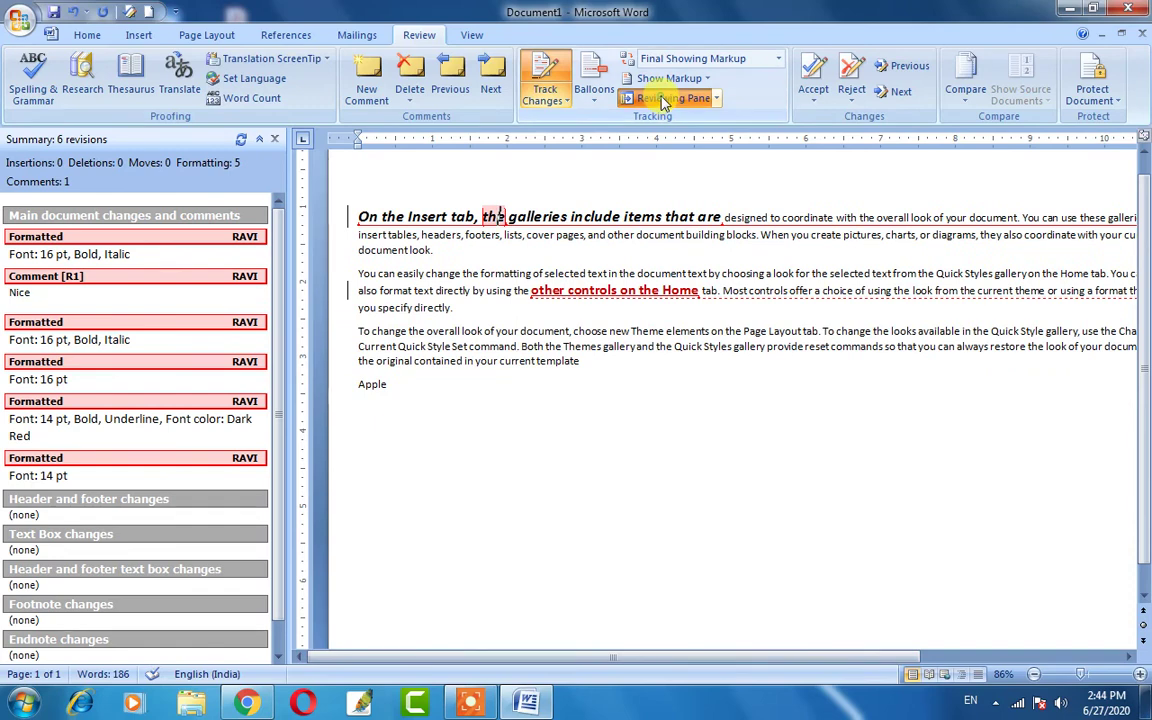
{"action": "left_click", "coordinate": [664, 99]}
Turn Ink markup off and back on in Show Markup.
{"action": "left_click", "coordinate": [668, 78]}
{"action": "left_click", "coordinate": [665, 120]}
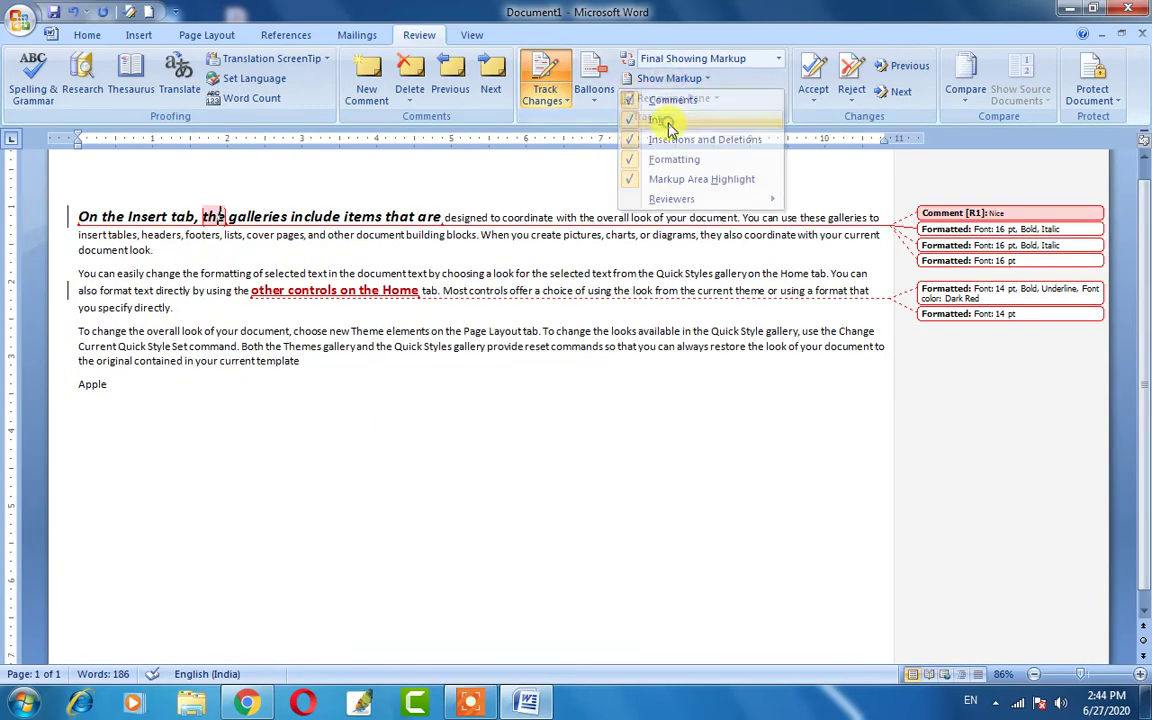
{"action": "left_click", "coordinate": [645, 78]}
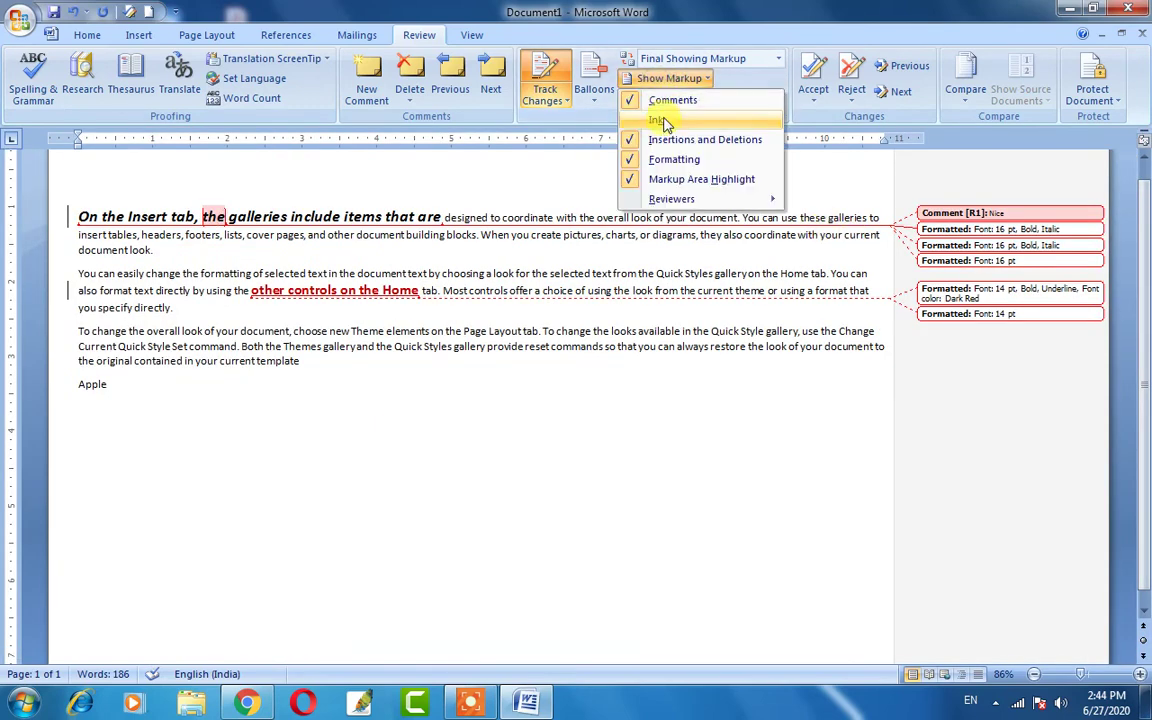
{"action": "left_click", "coordinate": [660, 120]}
{"action": "left_click", "coordinate": [645, 78]}
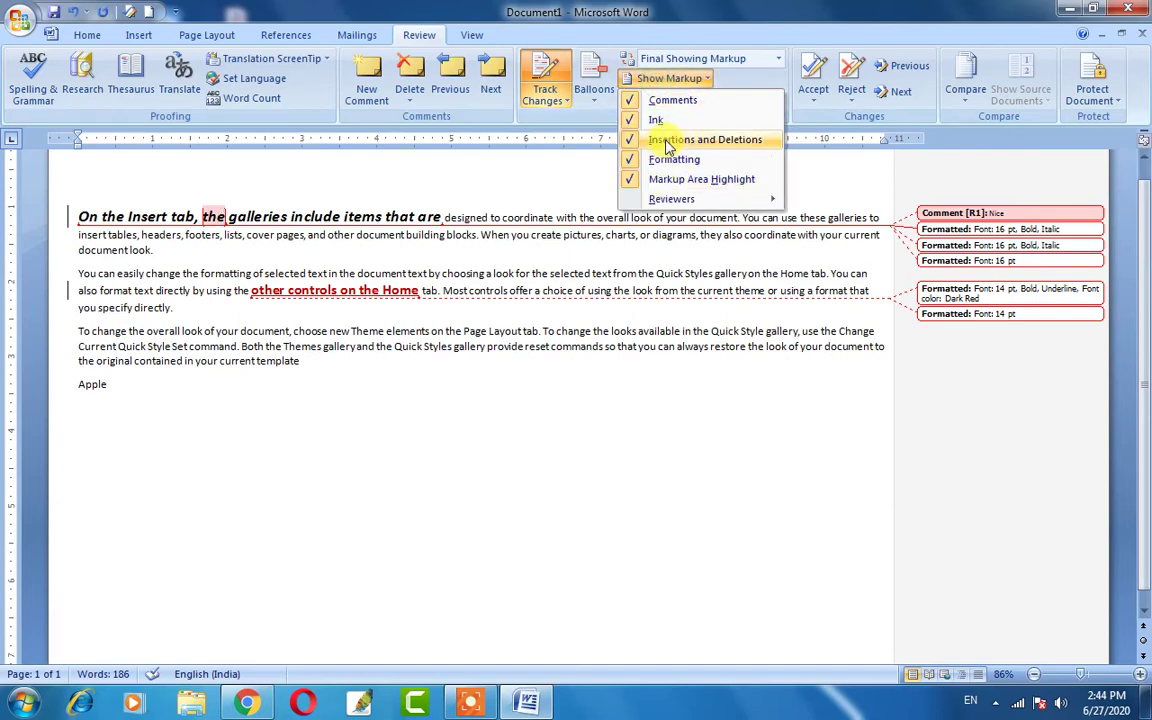
{"action": "left_click", "coordinate": [668, 142]}
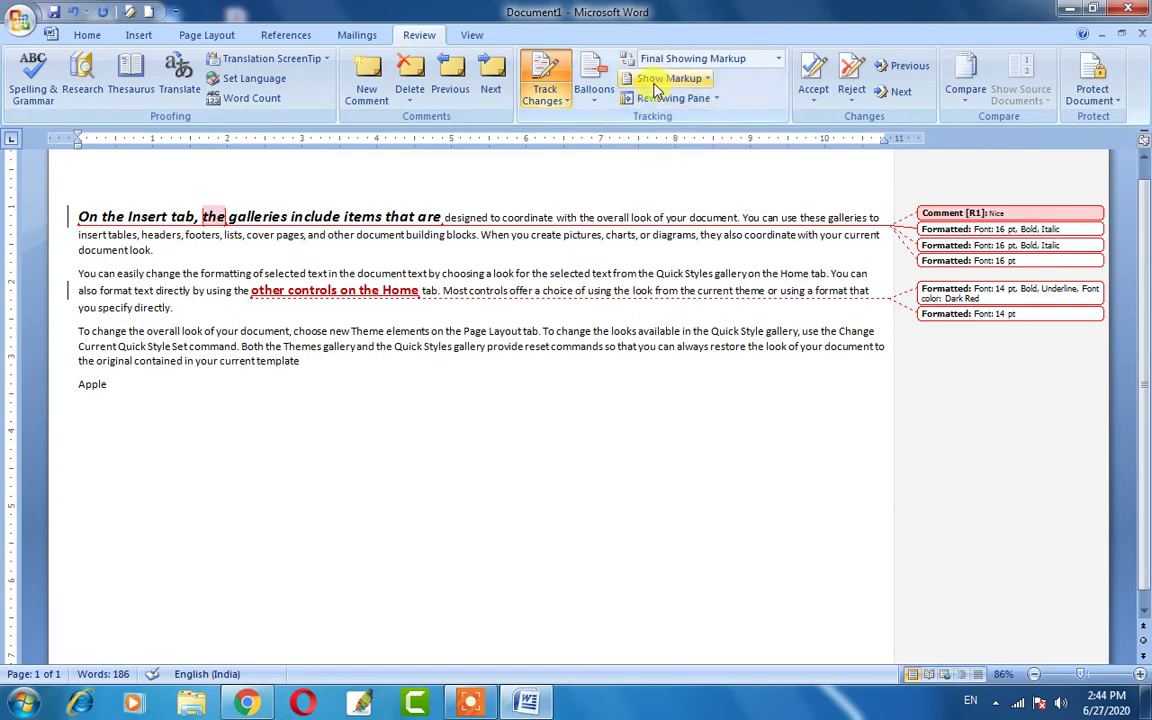
{"action": "left_click", "coordinate": [655, 88]}
{"action": "left_click", "coordinate": [668, 137]}
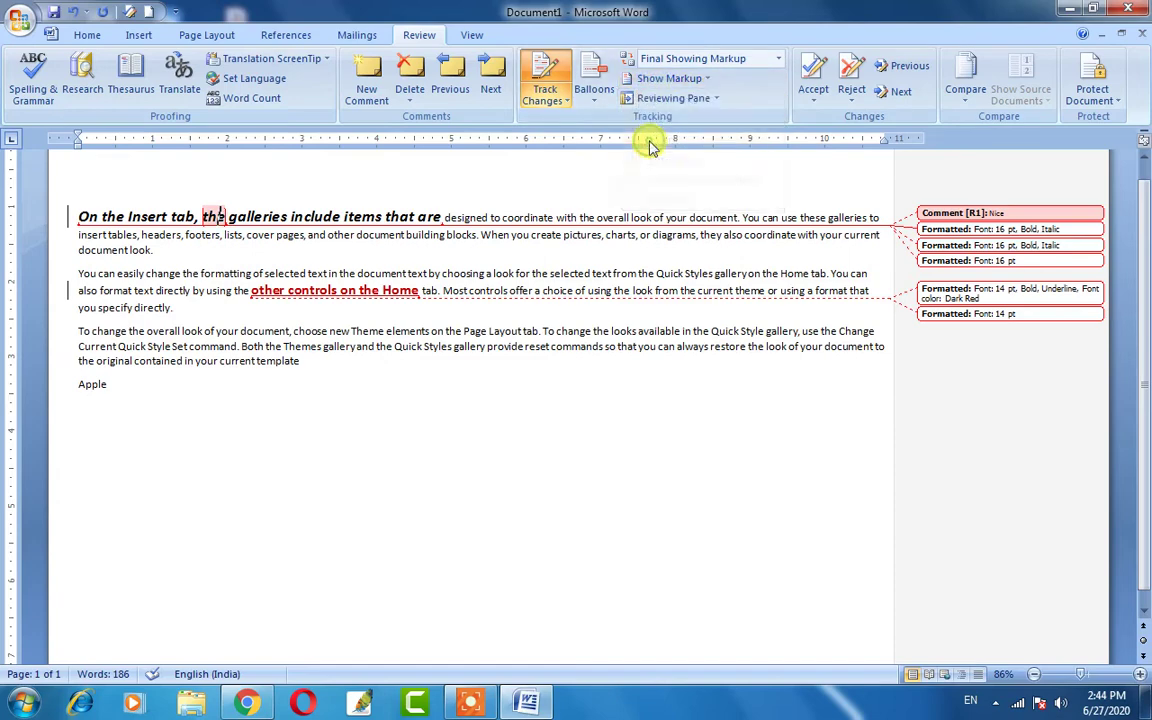
{"action": "left_click", "coordinate": [658, 82]}
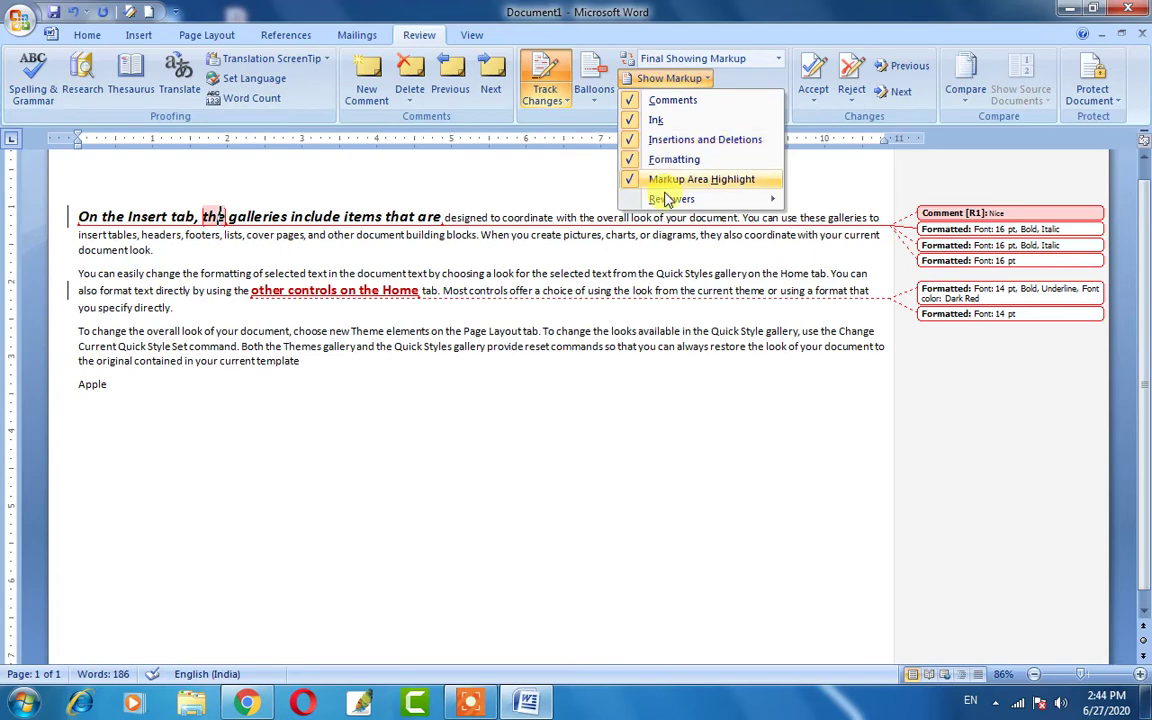
{"action": "left_click", "coordinate": [528, 240]}
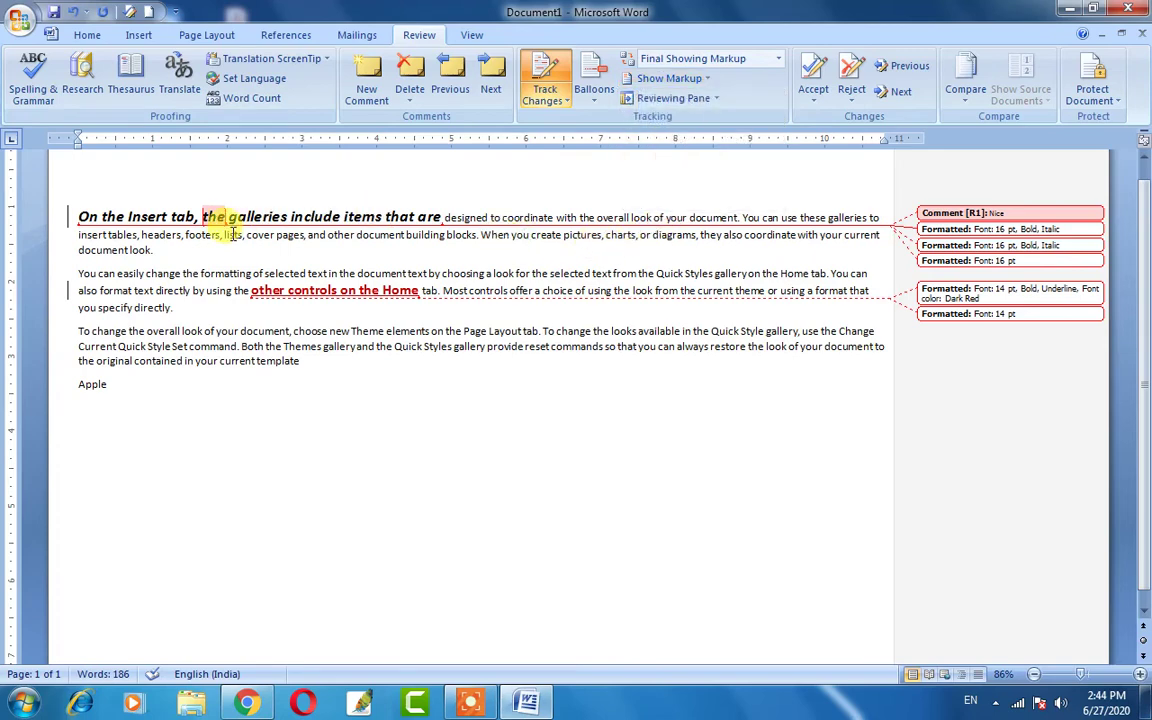
{"action": "left_click", "coordinate": [346, 217]}
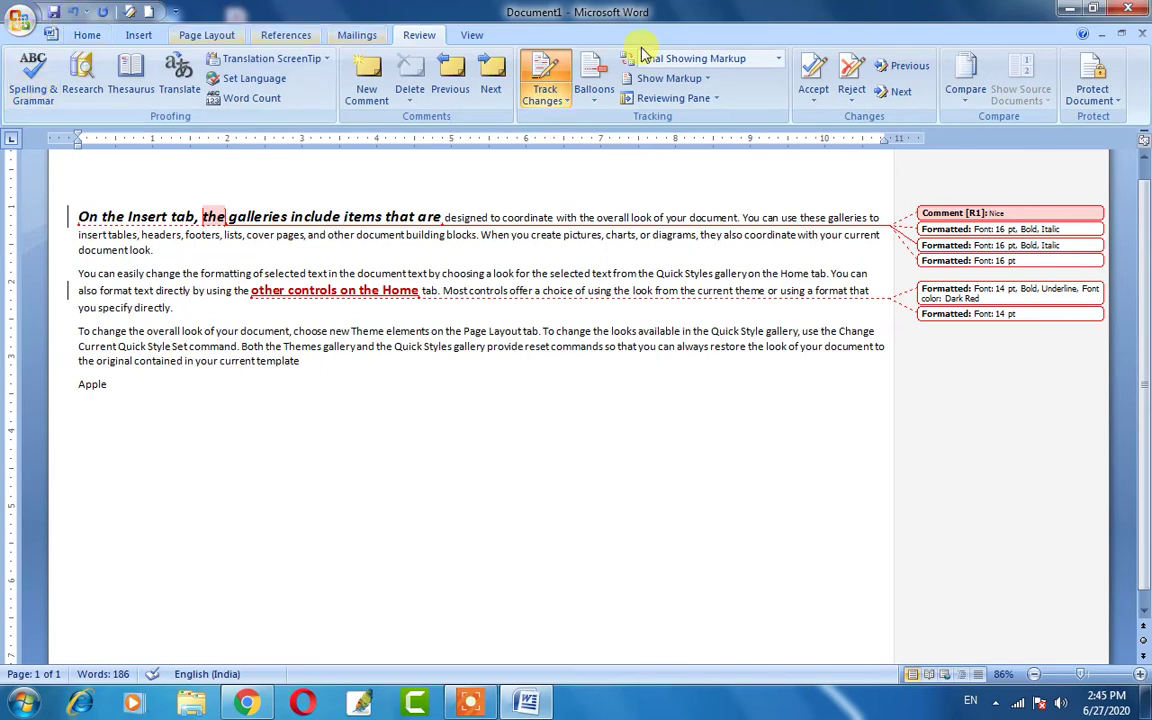
Show the Reviewing Pane vertically, scroll through the revisions, then close it.
{"action": "left_click", "coordinate": [717, 99]}
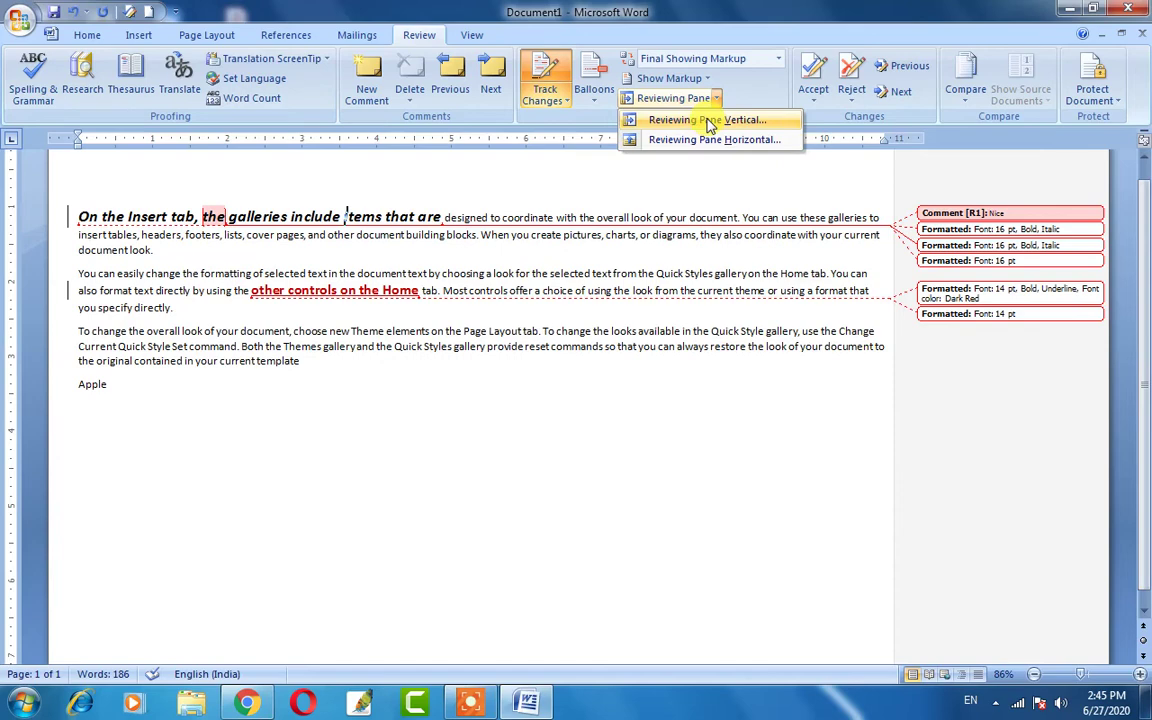
{"action": "left_click", "coordinate": [707, 121]}
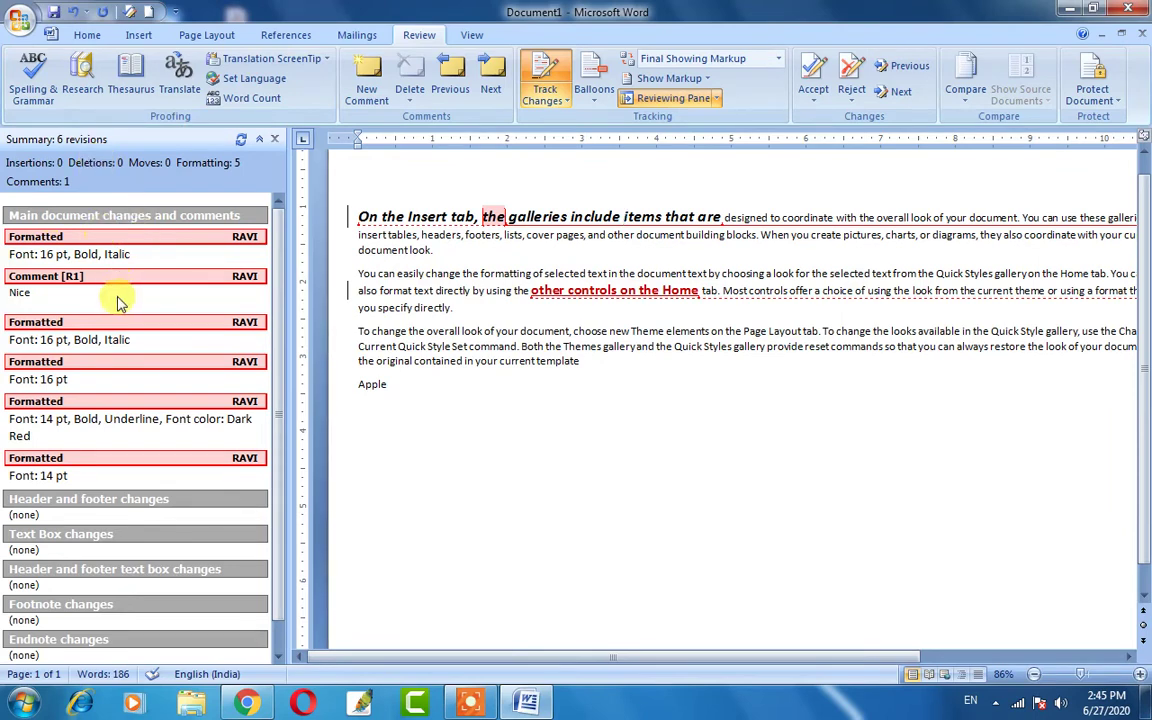
{"action": "scroll", "coordinate": [117, 340], "scroll_direction": "down", "scroll_amount": 1}
{"action": "scroll", "coordinate": [105, 332], "scroll_direction": "up", "scroll_amount": 1}
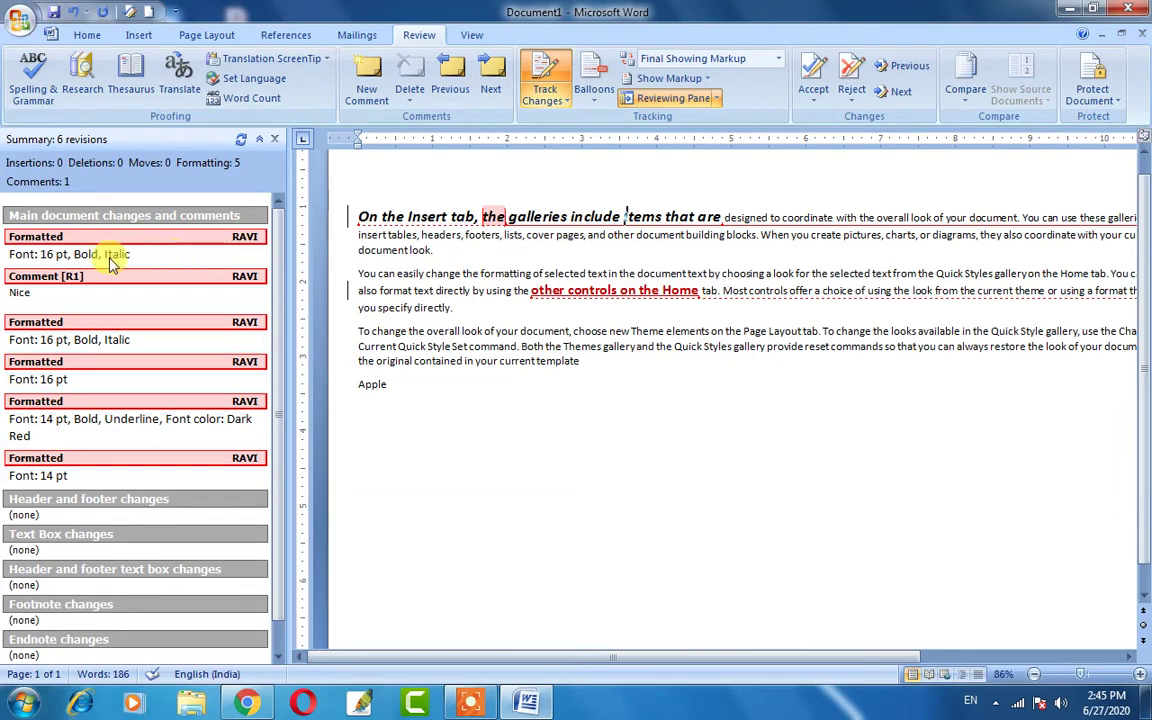
{"action": "scroll", "coordinate": [62, 432], "scroll_direction": "down", "scroll_amount": 1}
{"action": "scroll", "coordinate": [62, 432], "scroll_direction": "up", "scroll_amount": 1}
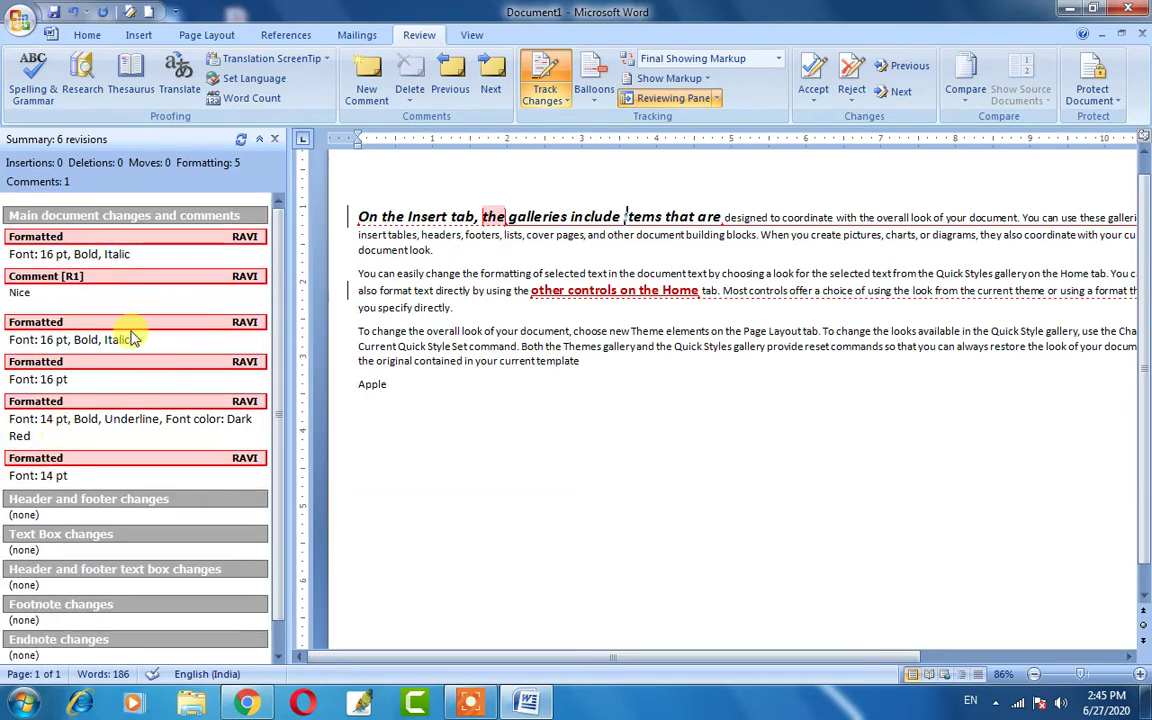
{"action": "left_click", "coordinate": [670, 104]}
{"action": "left_click", "coordinate": [672, 104]}
{"action": "left_click", "coordinate": [672, 104]}
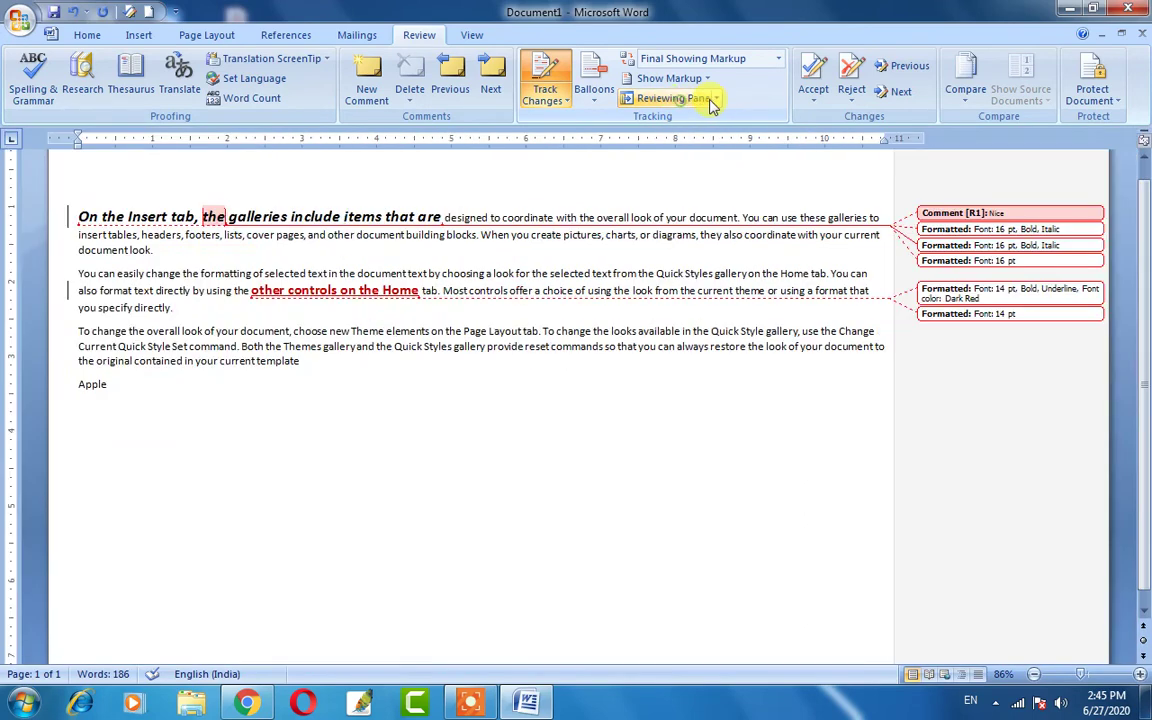
{"action": "left_click", "coordinate": [716, 98]}
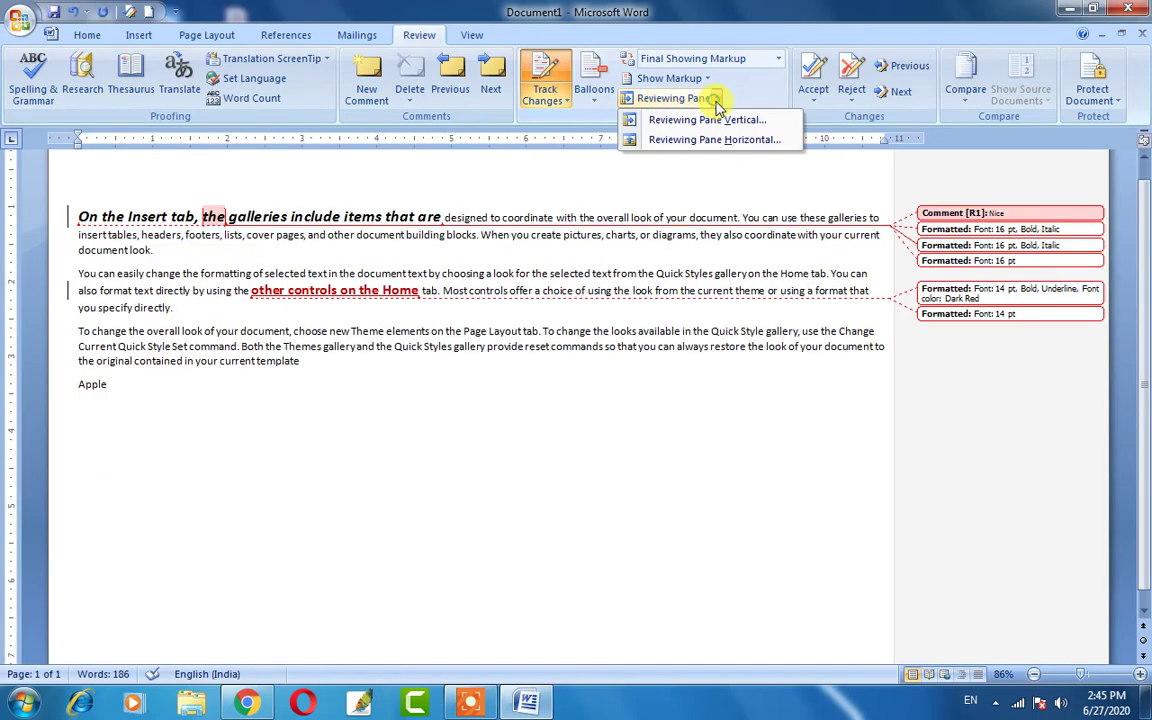
{"action": "left_click", "coordinate": [706, 140]}
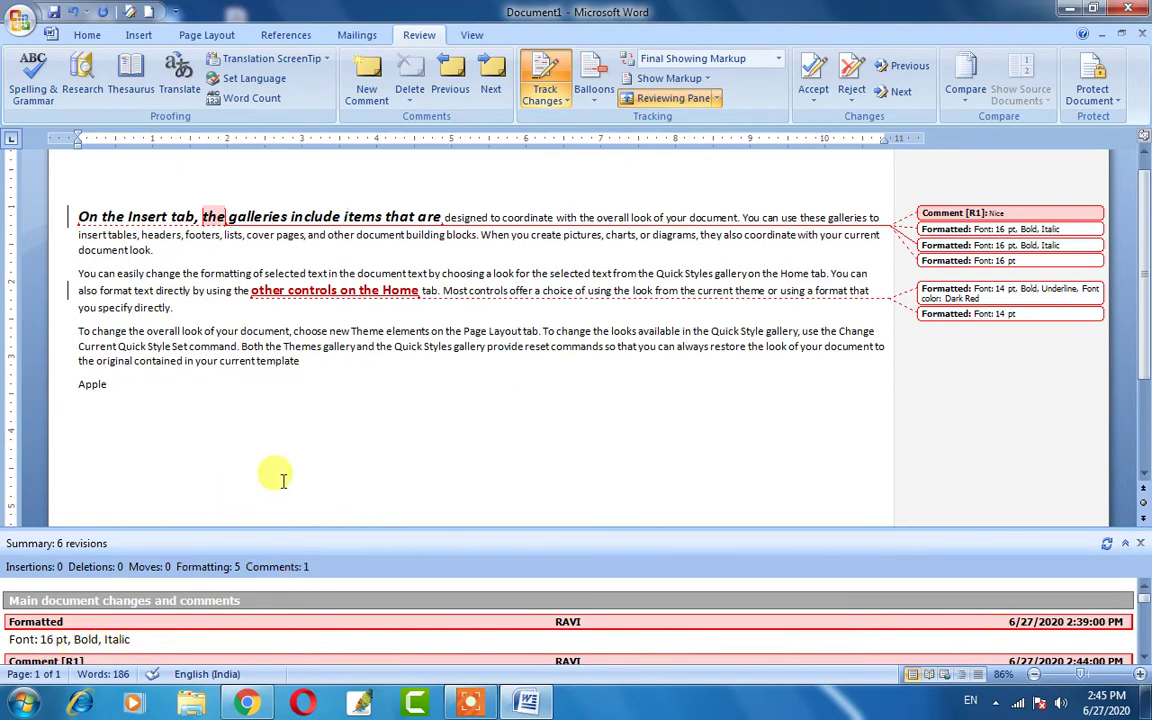
{"action": "scroll", "coordinate": [508, 650], "scroll_direction": "down", "scroll_amount": 2}
{"action": "scroll", "coordinate": [416, 596], "scroll_direction": "up", "scroll_amount": 3}
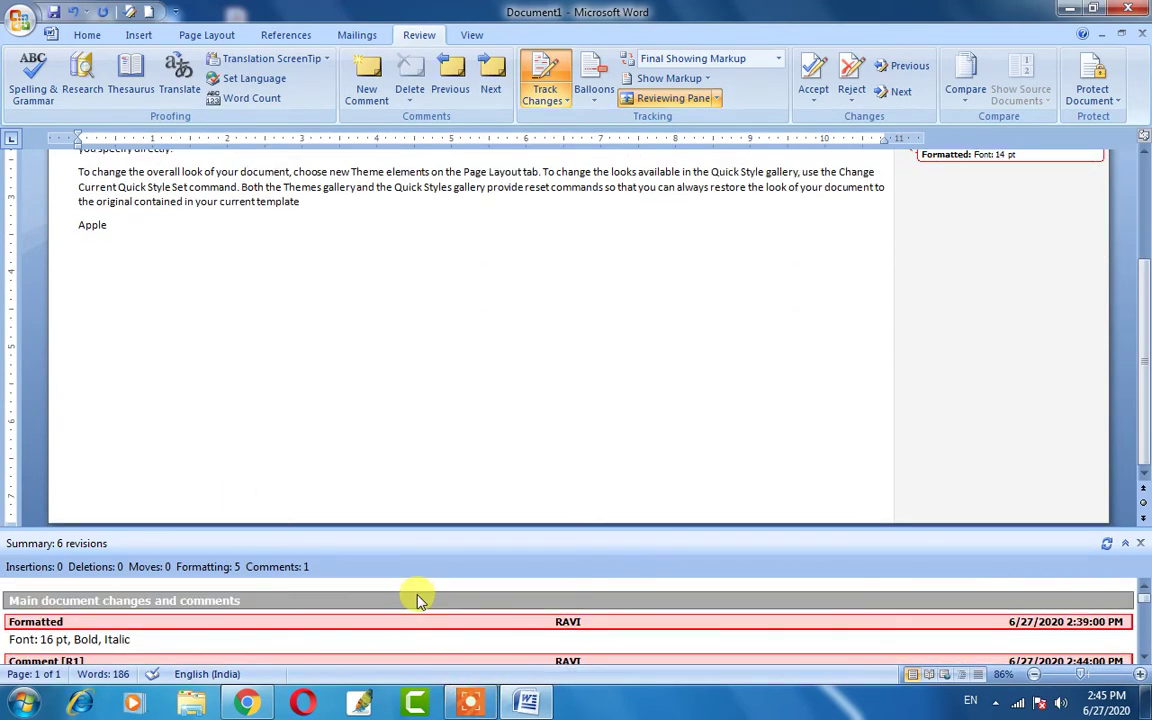
{"action": "left_click", "coordinate": [645, 102]}
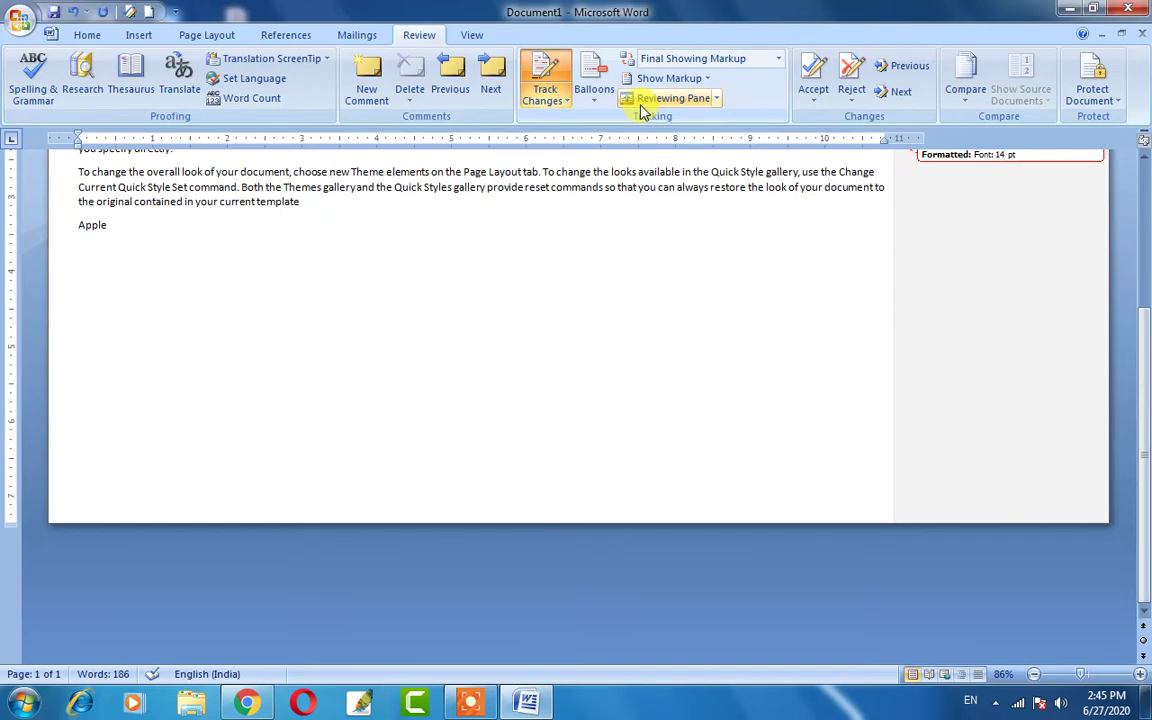
{"action": "scroll", "coordinate": [208, 218], "scroll_direction": "up", "scroll_amount": 3}
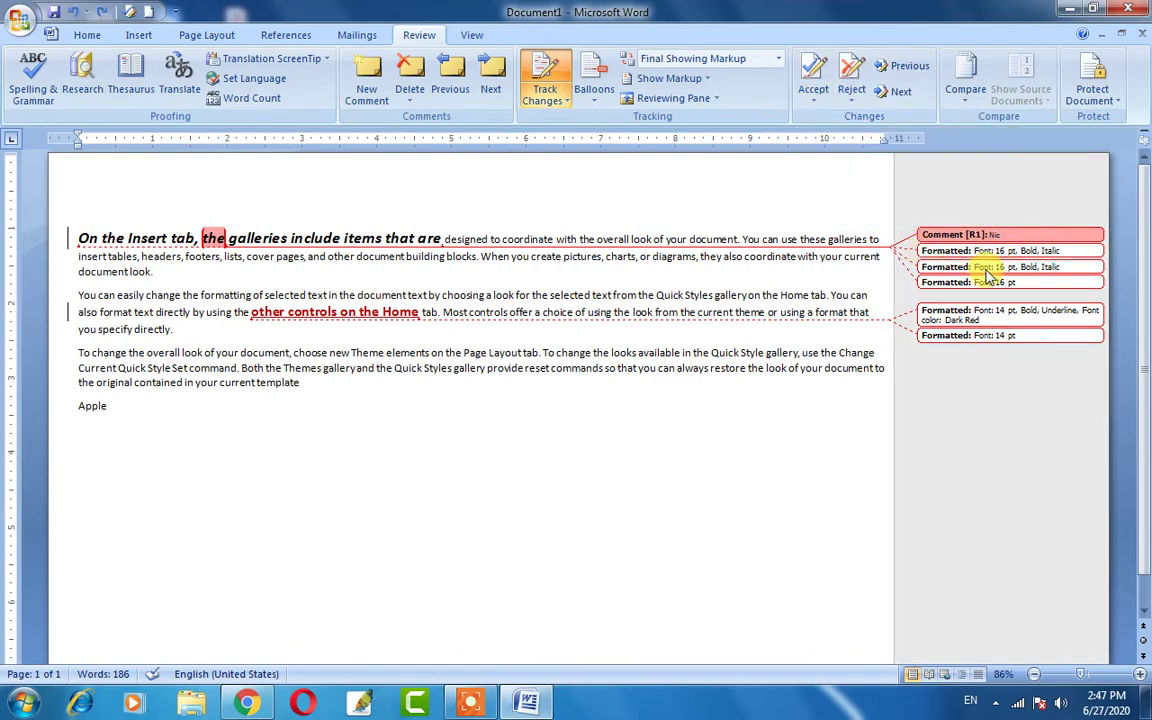
Accept the bold italic and dark red formatting changes, and reject the 16 pt and 14 pt size changes.
{"action": "left_click", "coordinate": [977, 258]}
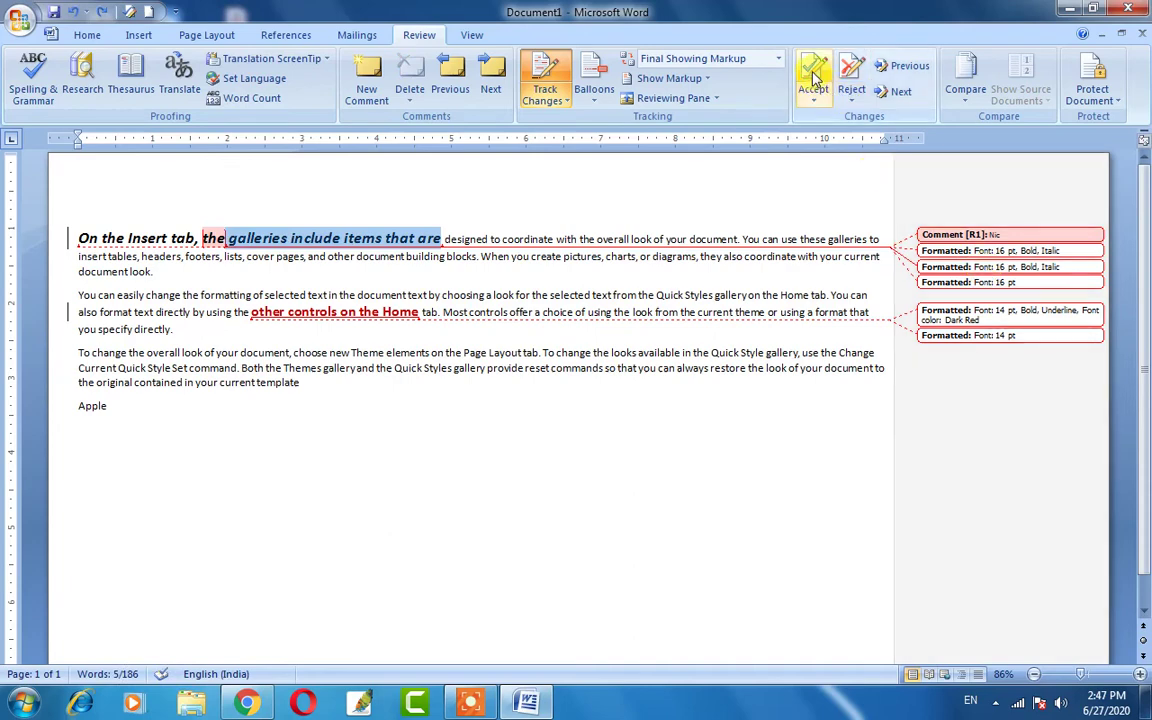
{"action": "left_click", "coordinate": [815, 78]}
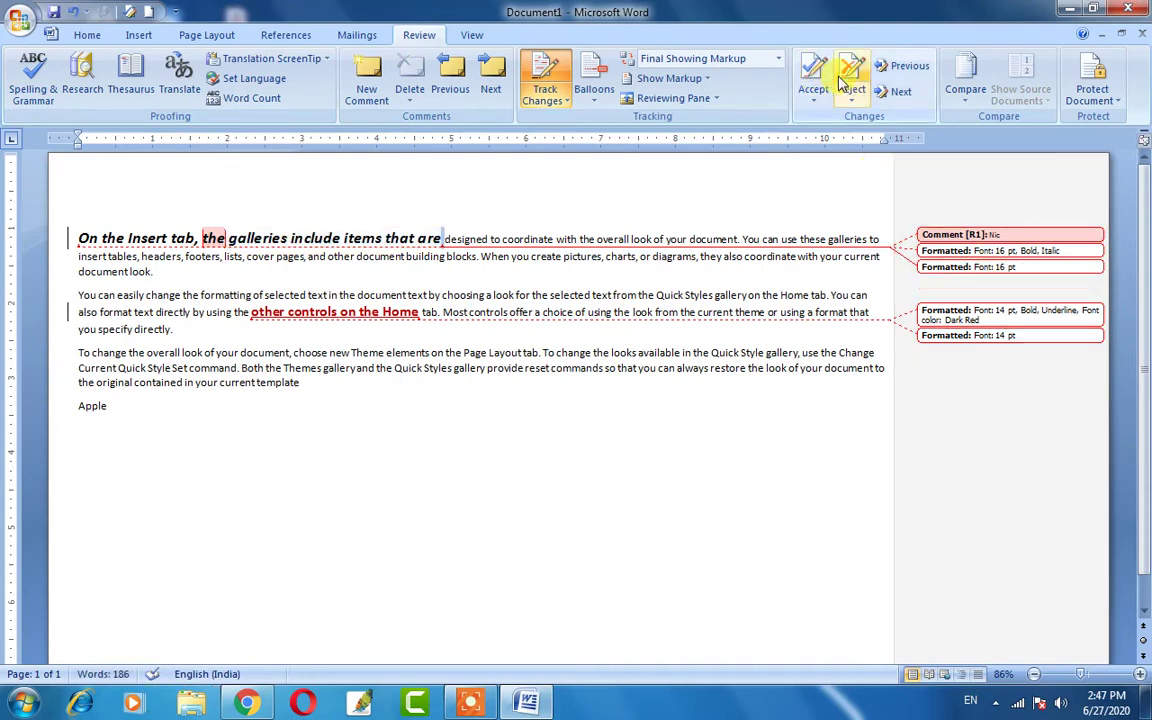
{"action": "left_click", "coordinate": [849, 80]}
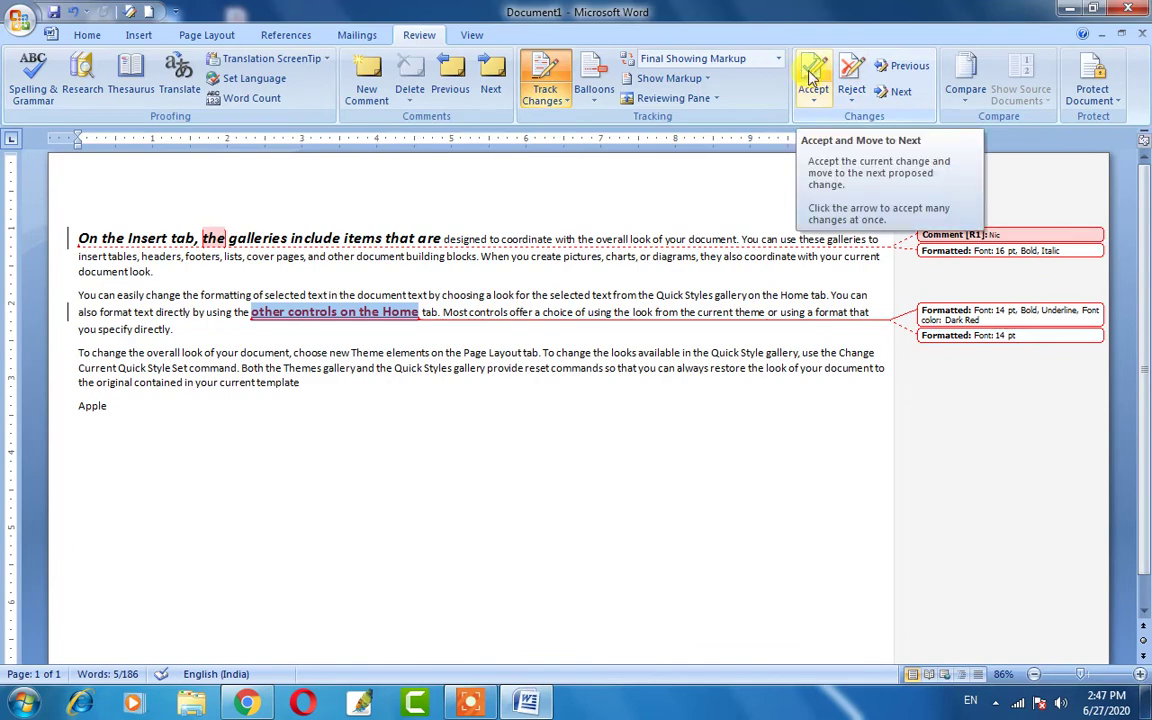
{"action": "left_click", "coordinate": [813, 78]}
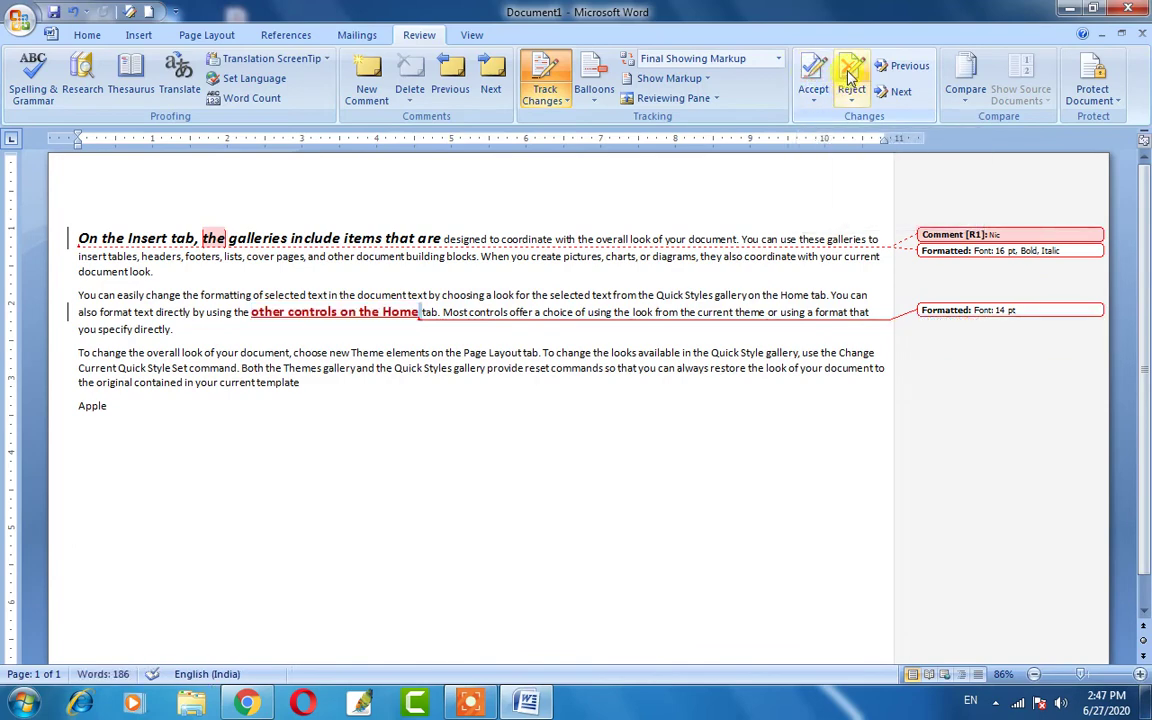
{"action": "left_click", "coordinate": [849, 78]}
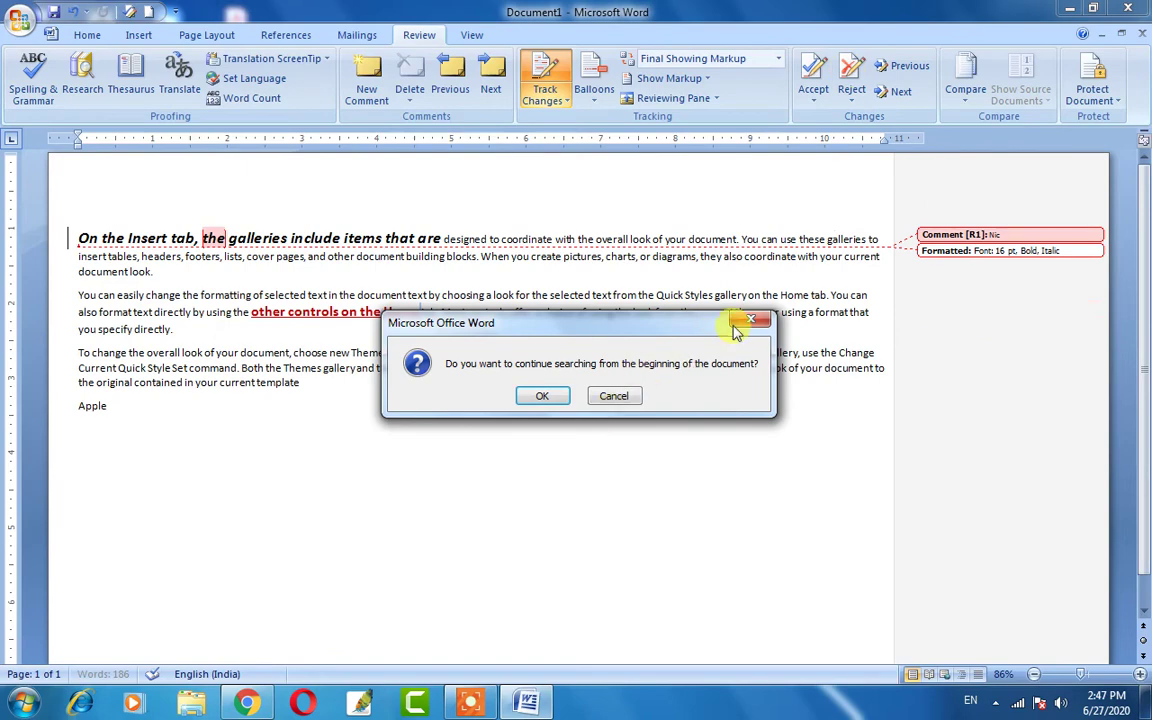
Dismiss the search-from-beginning prompt and step between the remaining tracked changes.
{"action": "left_click", "coordinate": [748, 321]}
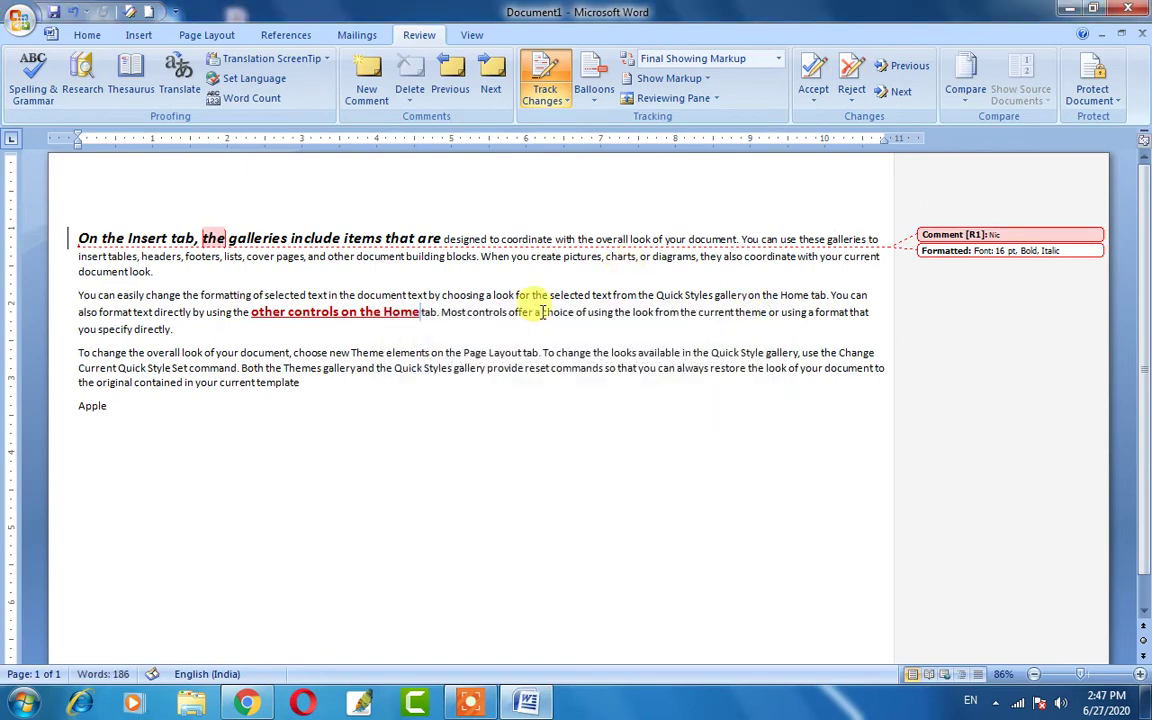
{"action": "left_click", "coordinate": [900, 92]}
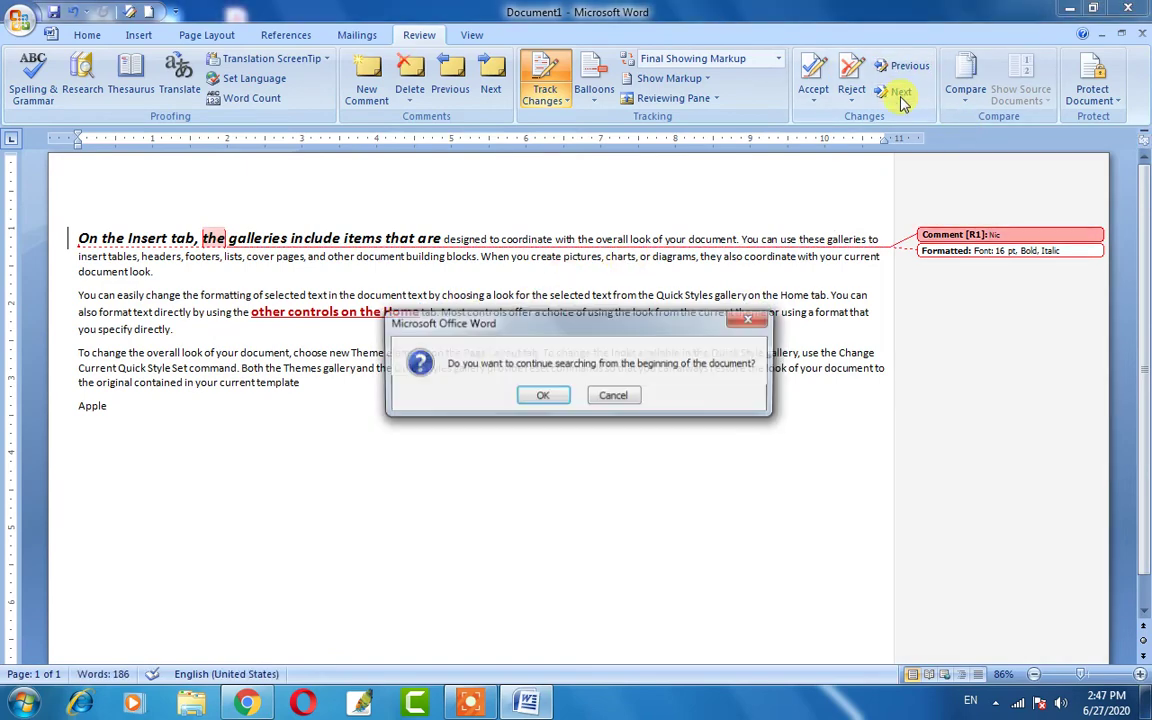
{"action": "left_click", "coordinate": [543, 397]}
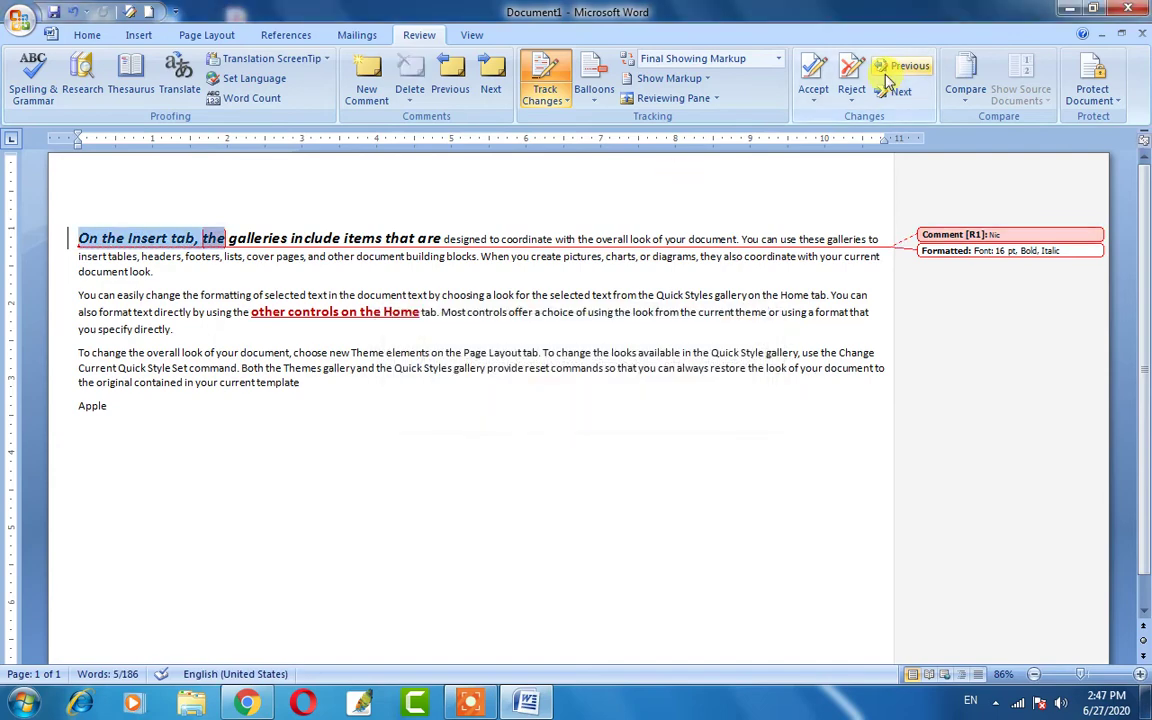
{"action": "left_click", "coordinate": [388, 331]}
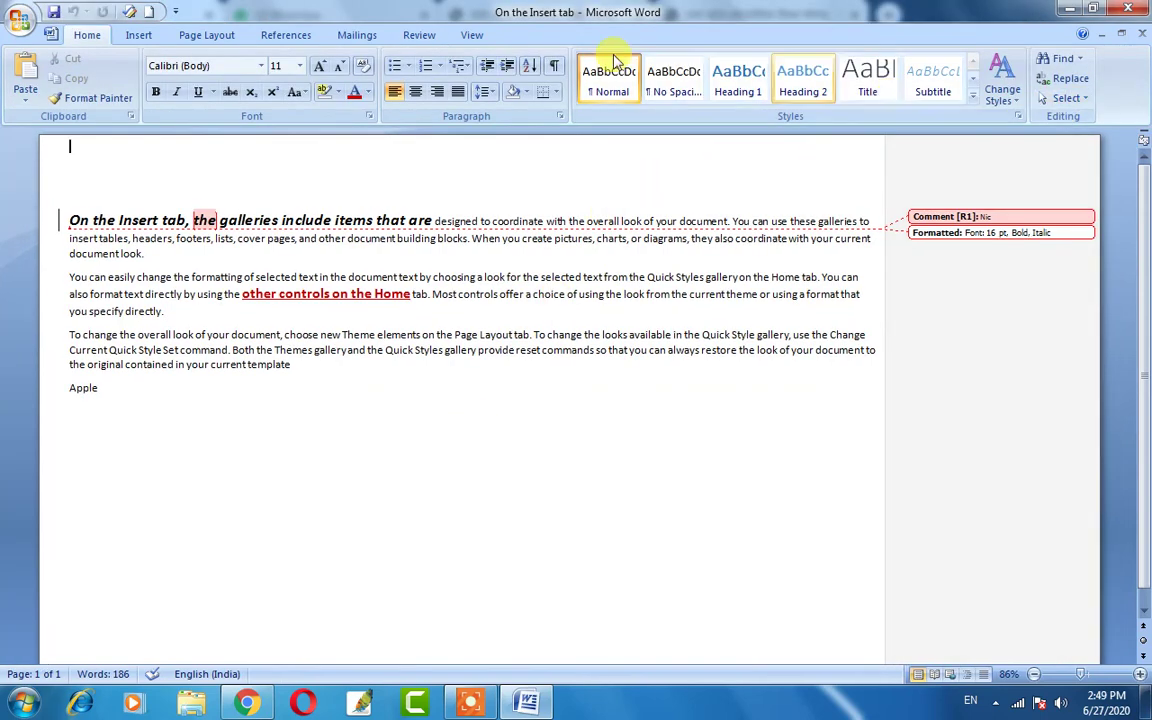
Choose Compare... from the Review tab's Compare menu to open the Compare Documents dialog.
{"action": "left_click", "coordinate": [417, 35]}
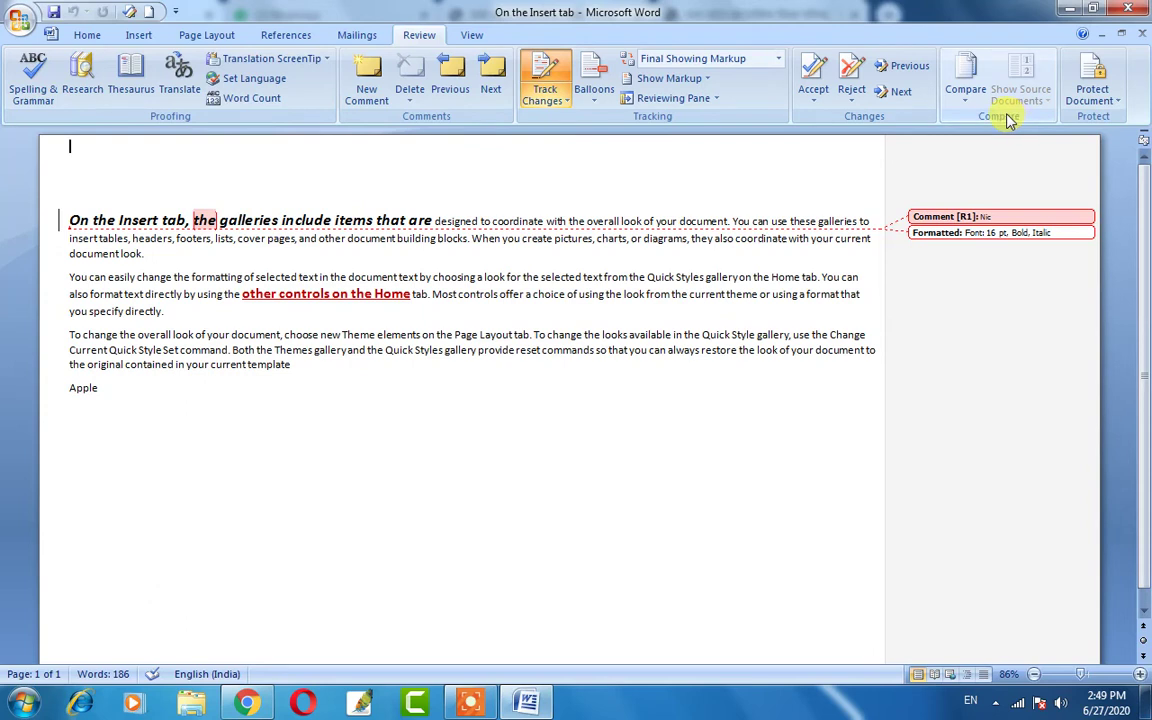
{"action": "left_click", "coordinate": [968, 92]}
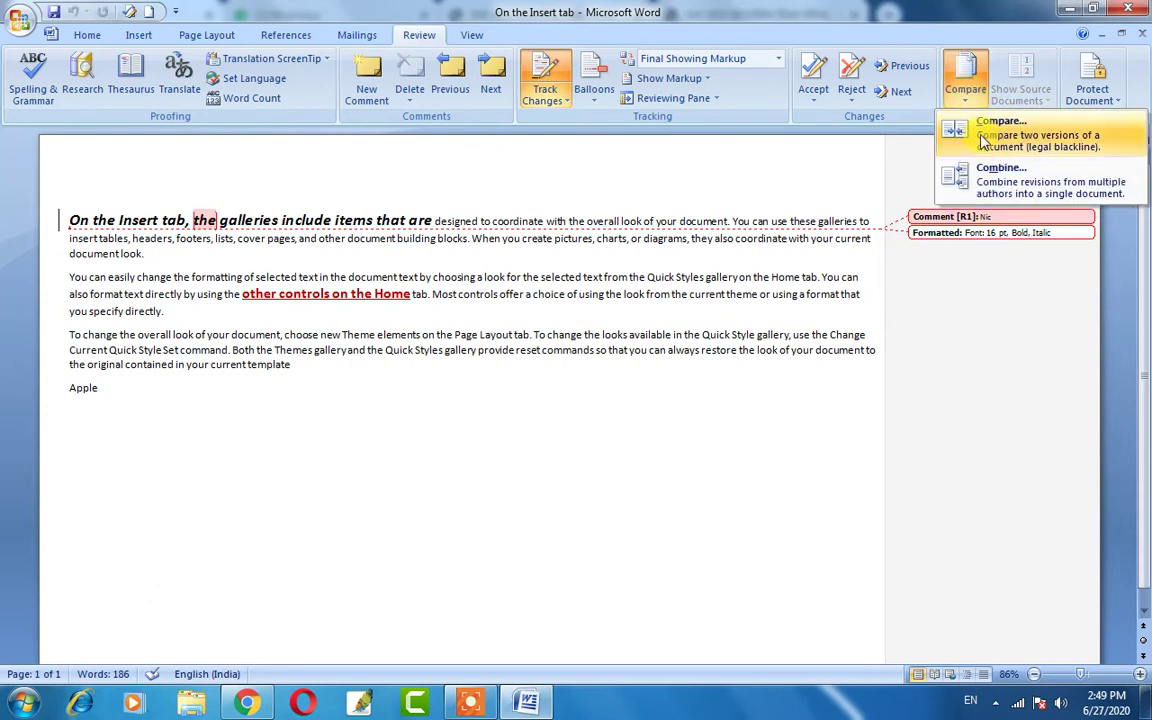
{"action": "left_click", "coordinate": [843, 161]}
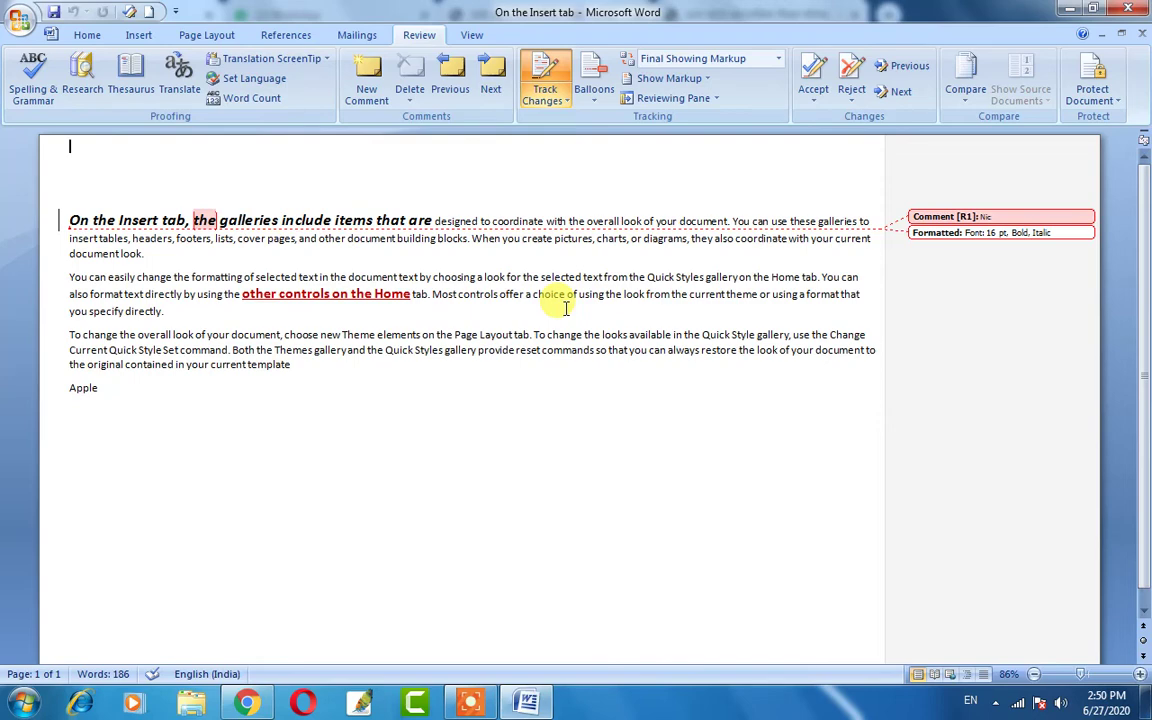
{"action": "left_click", "coordinate": [963, 92]}
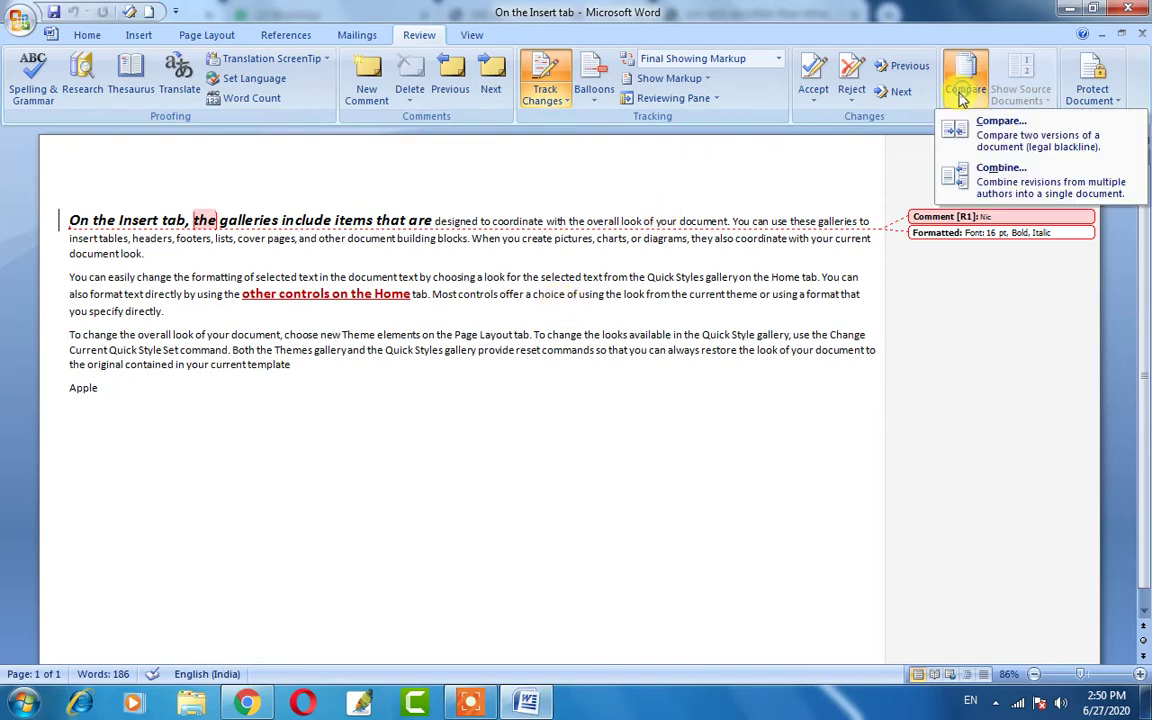
{"action": "left_click", "coordinate": [990, 128]}
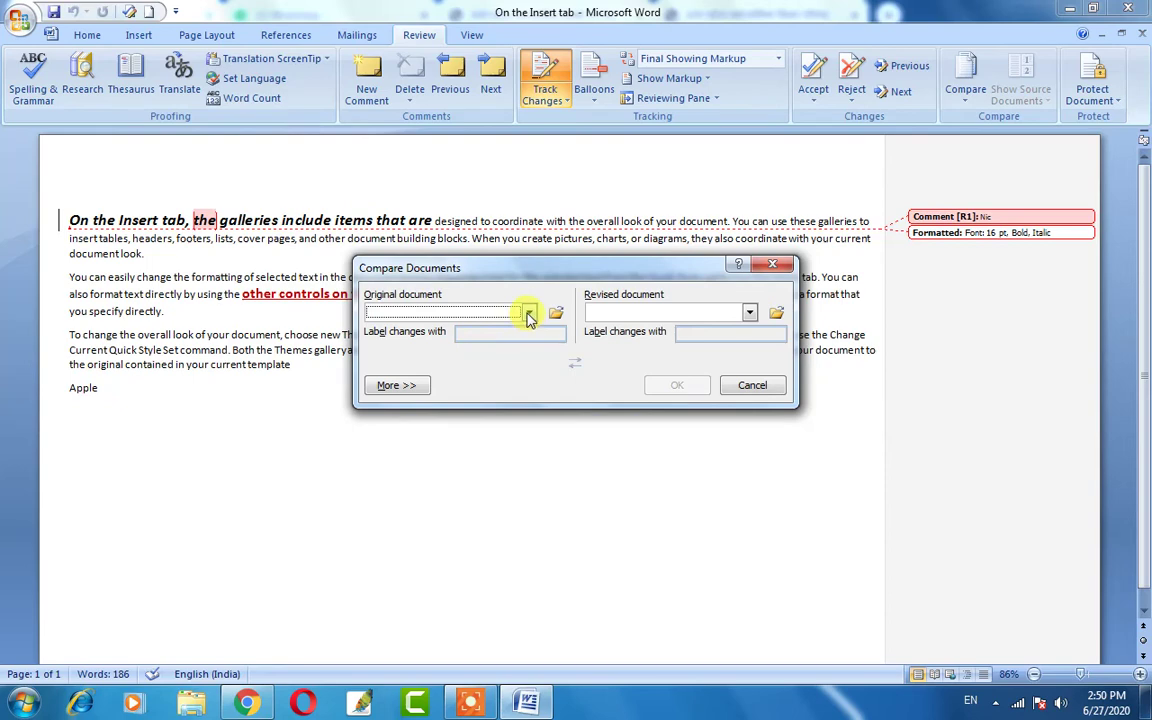
Compare 'On the Insert tab' as the original against 'gitechiit' as the revised document.
{"action": "left_click", "coordinate": [529, 313]}
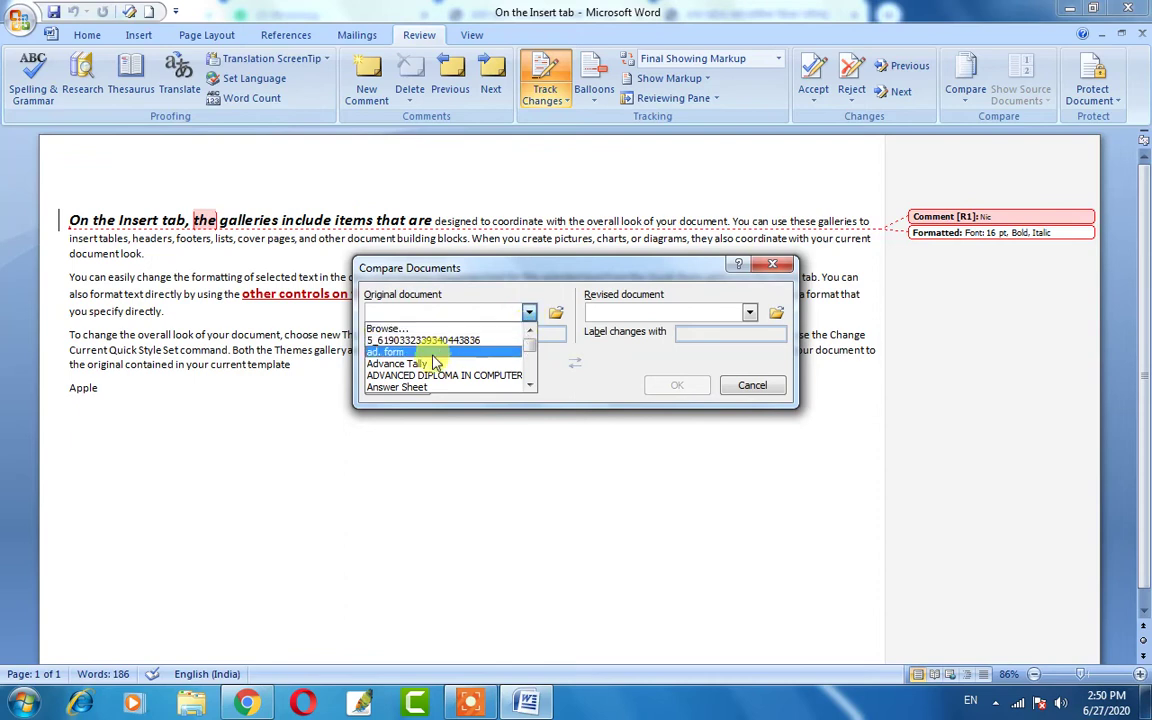
{"action": "scroll", "coordinate": [424, 372], "scroll_direction": "down", "scroll_amount": 2}
{"action": "scroll", "coordinate": [429, 355], "scroll_direction": "down", "scroll_amount": 4}
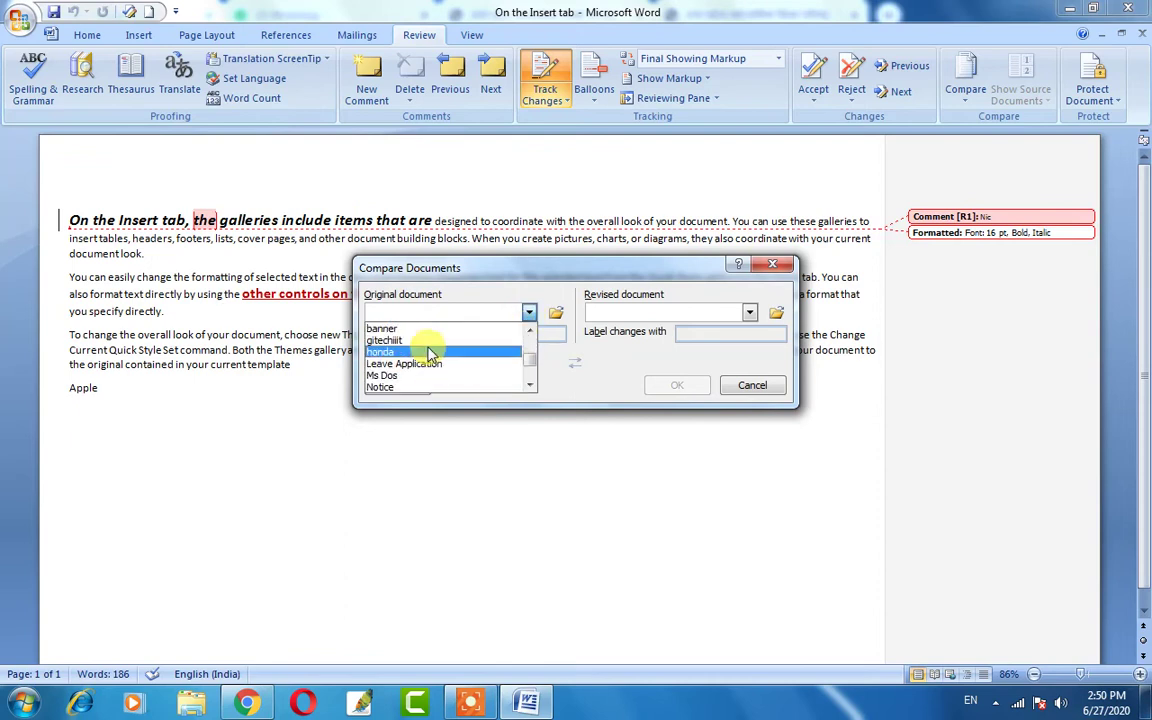
{"action": "scroll", "coordinate": [435, 355], "scroll_direction": "up", "scroll_amount": 6}
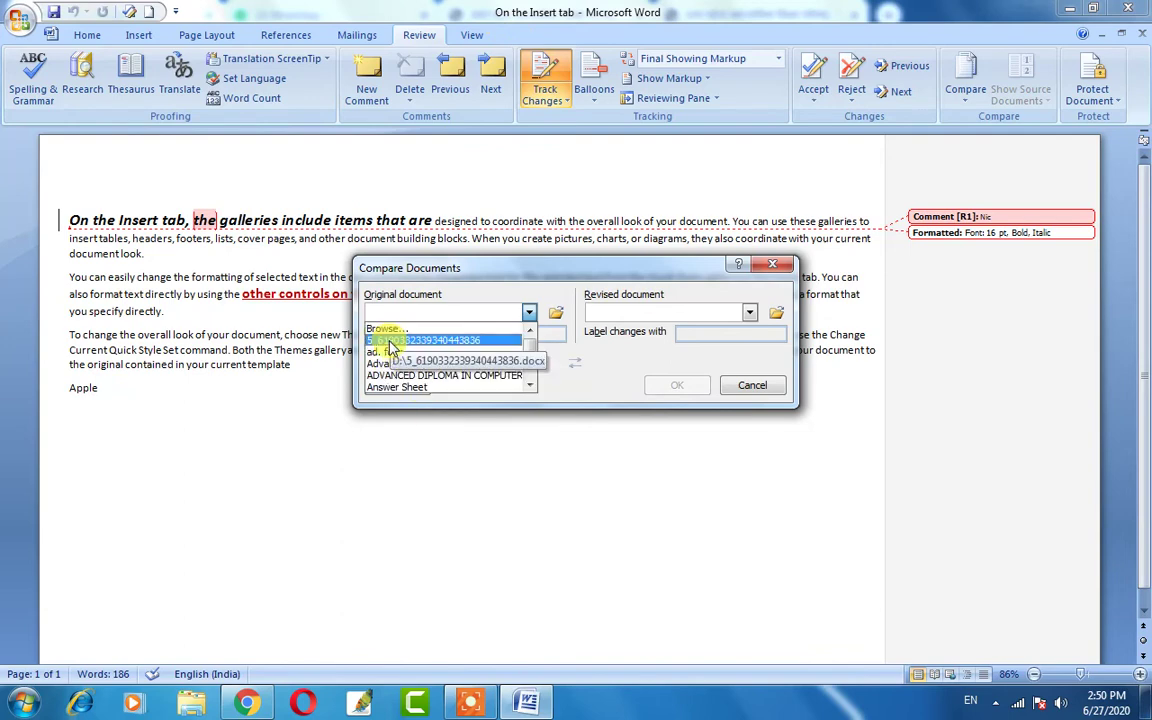
{"action": "scroll", "coordinate": [392, 347], "scroll_direction": "down", "scroll_amount": 4}
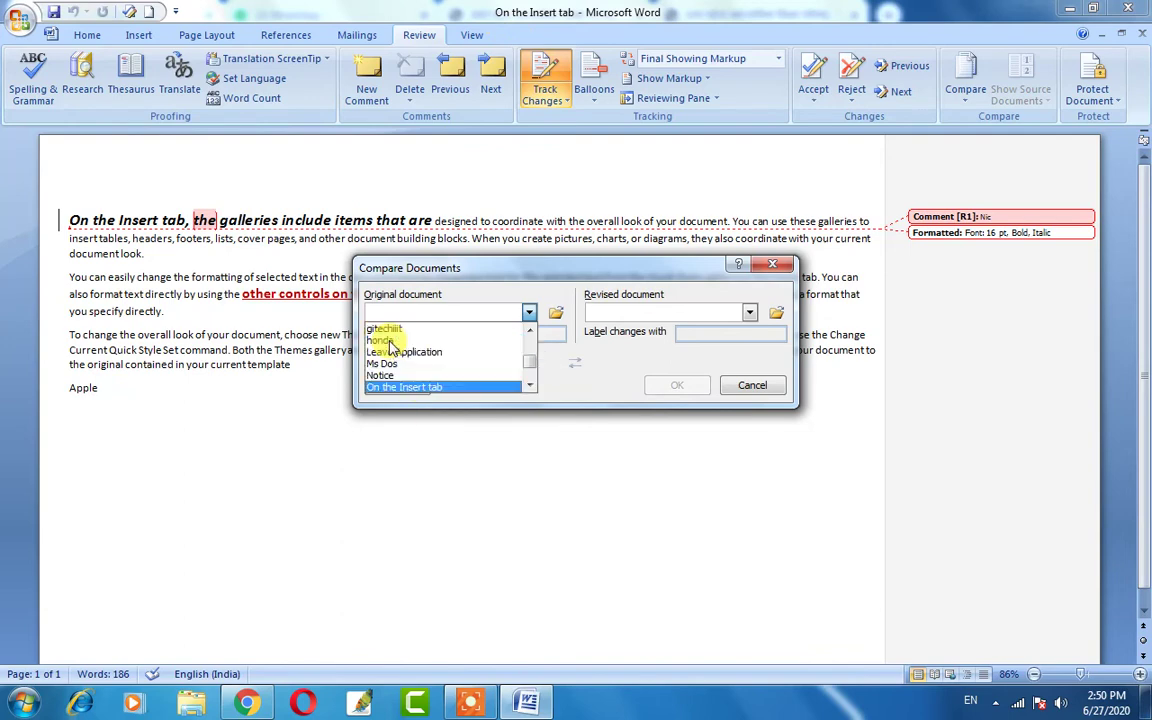
{"action": "left_click", "coordinate": [404, 388]}
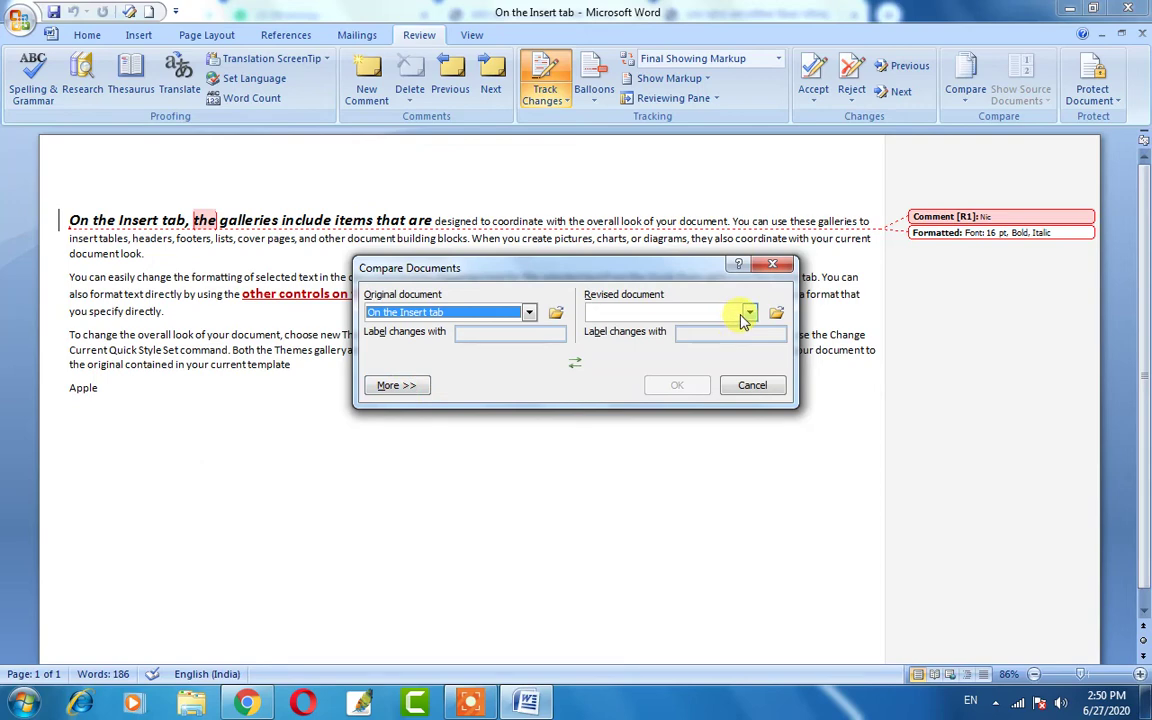
{"action": "left_click", "coordinate": [652, 319]}
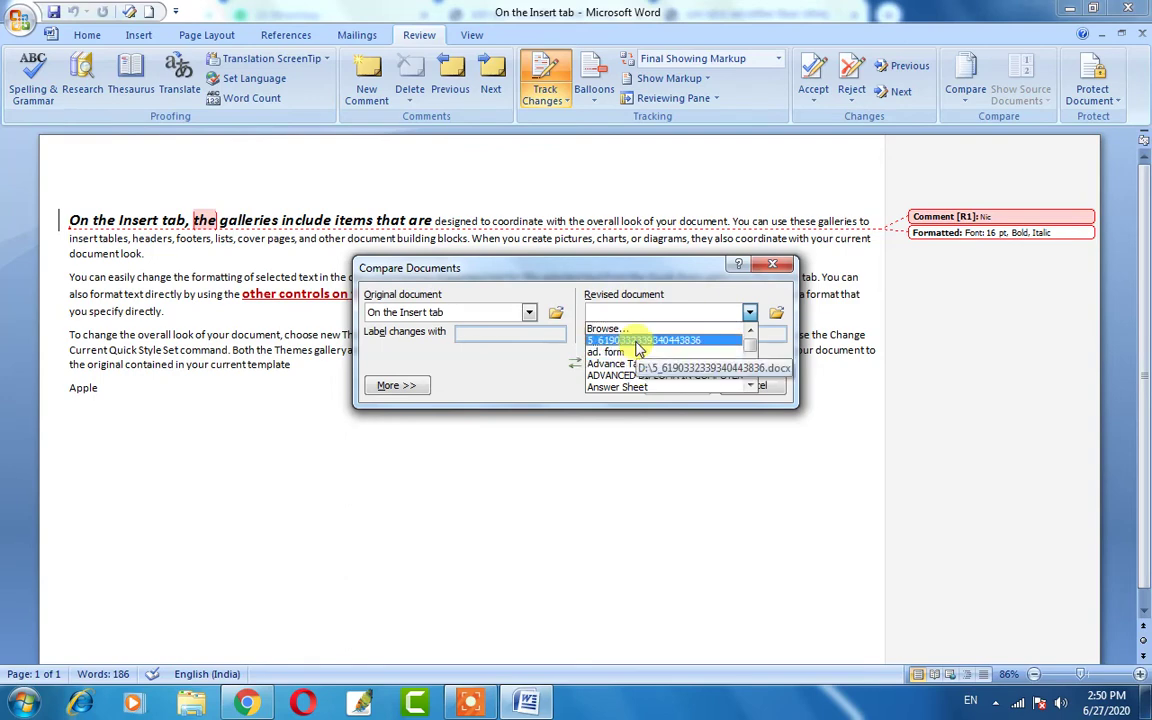
{"action": "key", "text": "Down"}
{"action": "key", "text": "Down"}
{"action": "key", "text": "Down"}
{"action": "key", "text": "Down"}
{"action": "key", "text": "Down"}
{"action": "key", "text": "Down"}
{"action": "key", "text": "Down"}
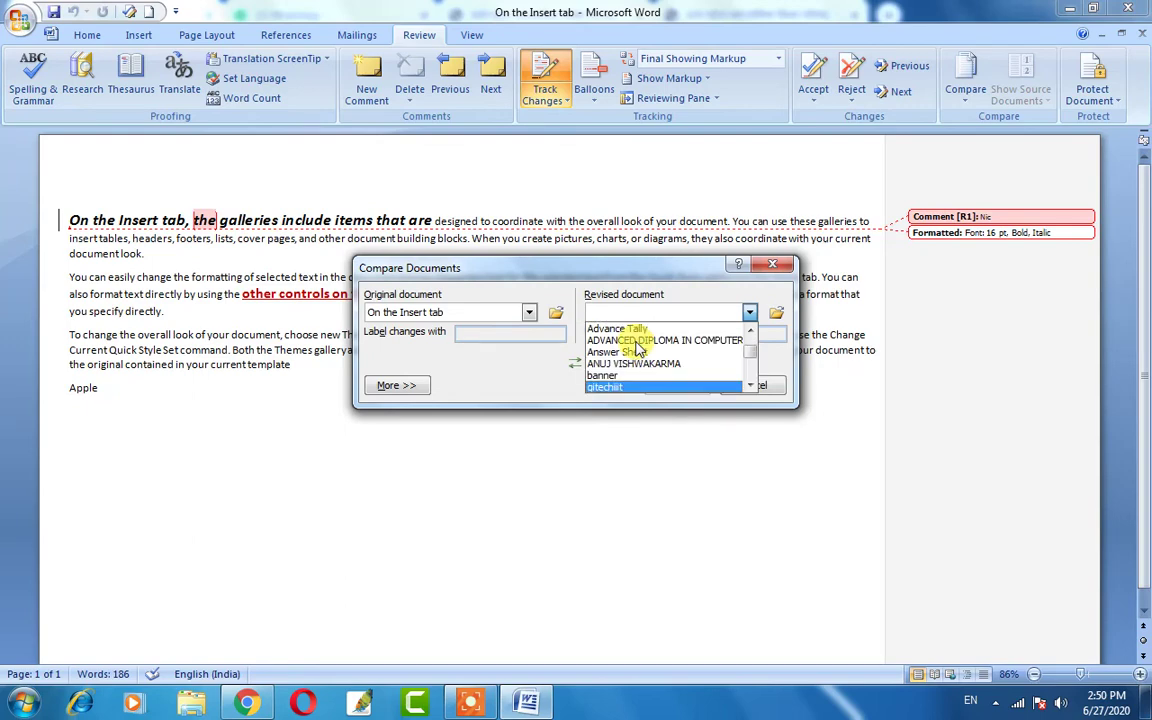
{"action": "key", "text": "Return"}
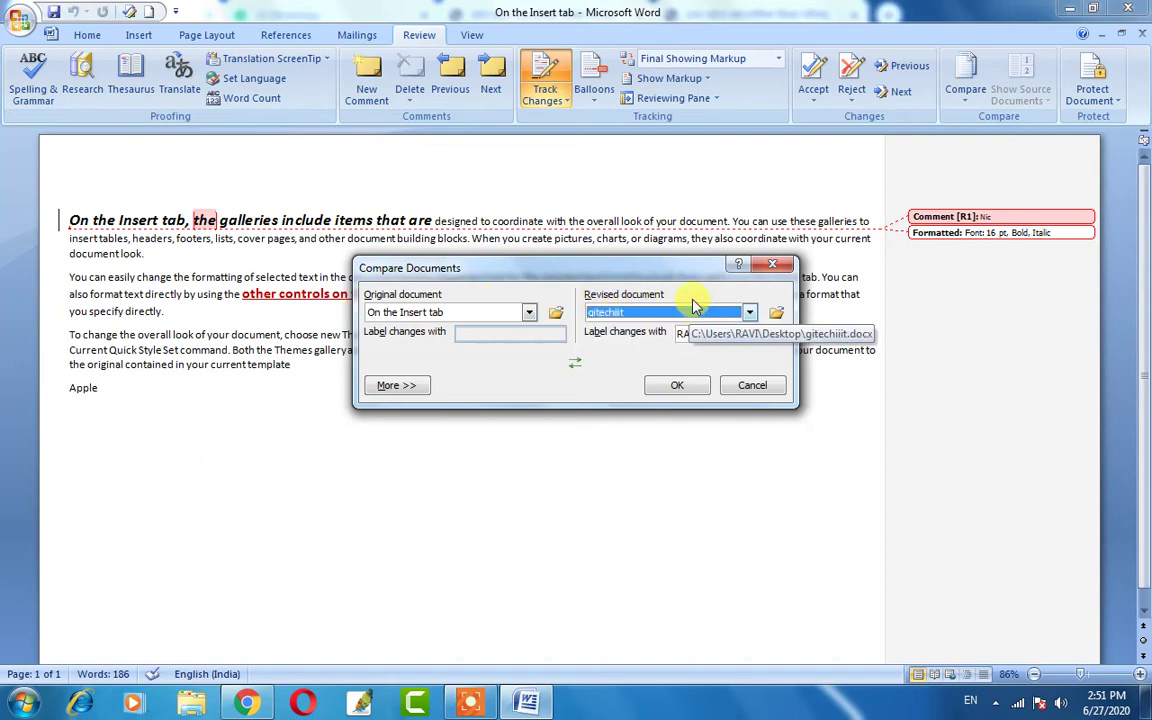
{"action": "left_click", "coordinate": [668, 389]}
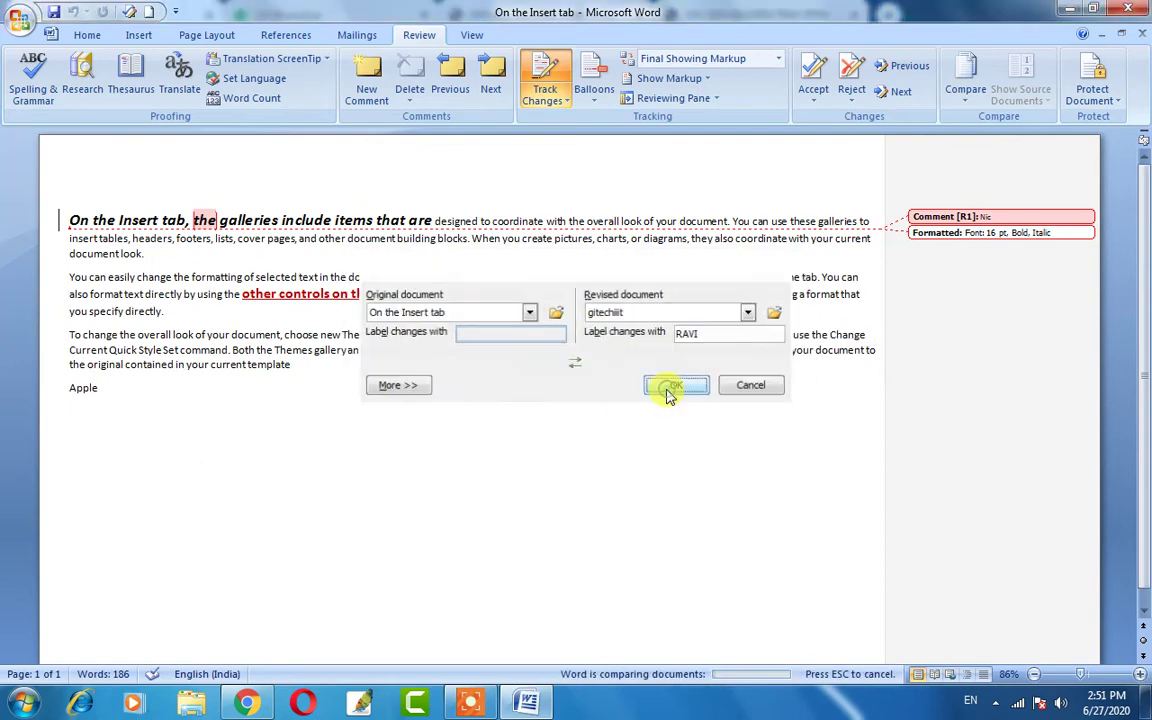
Proceed with the comparison, then close Compare Result 2 without saving changes.
{"action": "left_click", "coordinate": [542, 396]}
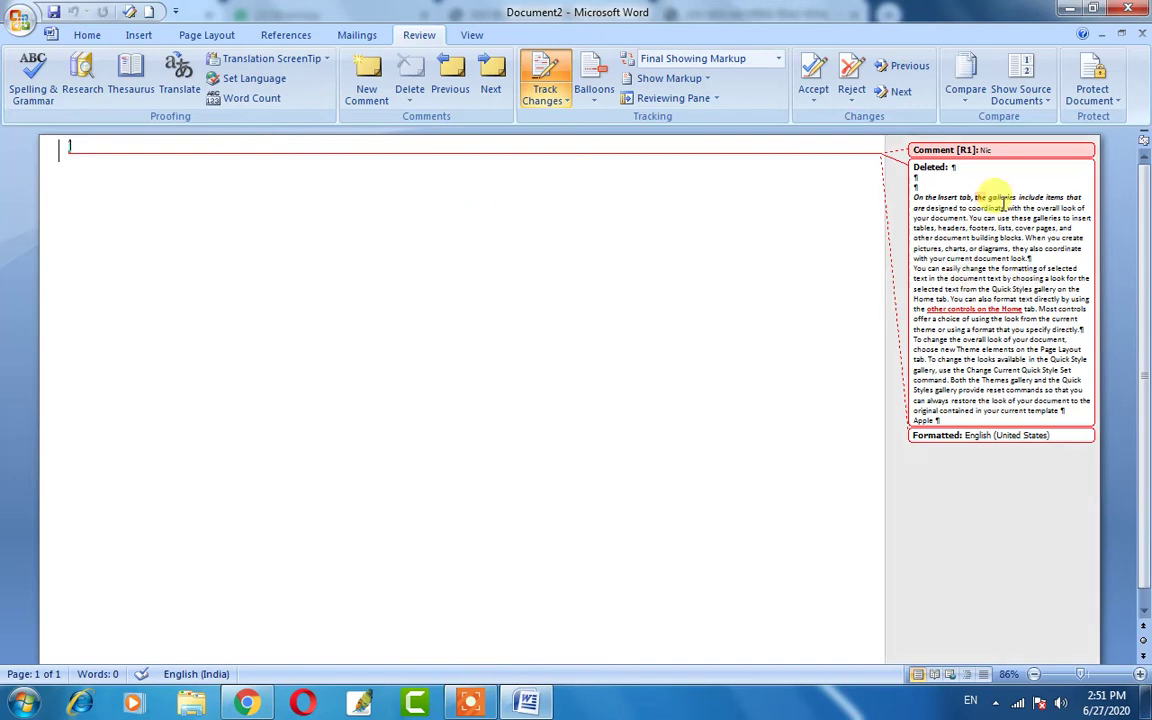
{"action": "mouse_move", "coordinate": [3, 222]}
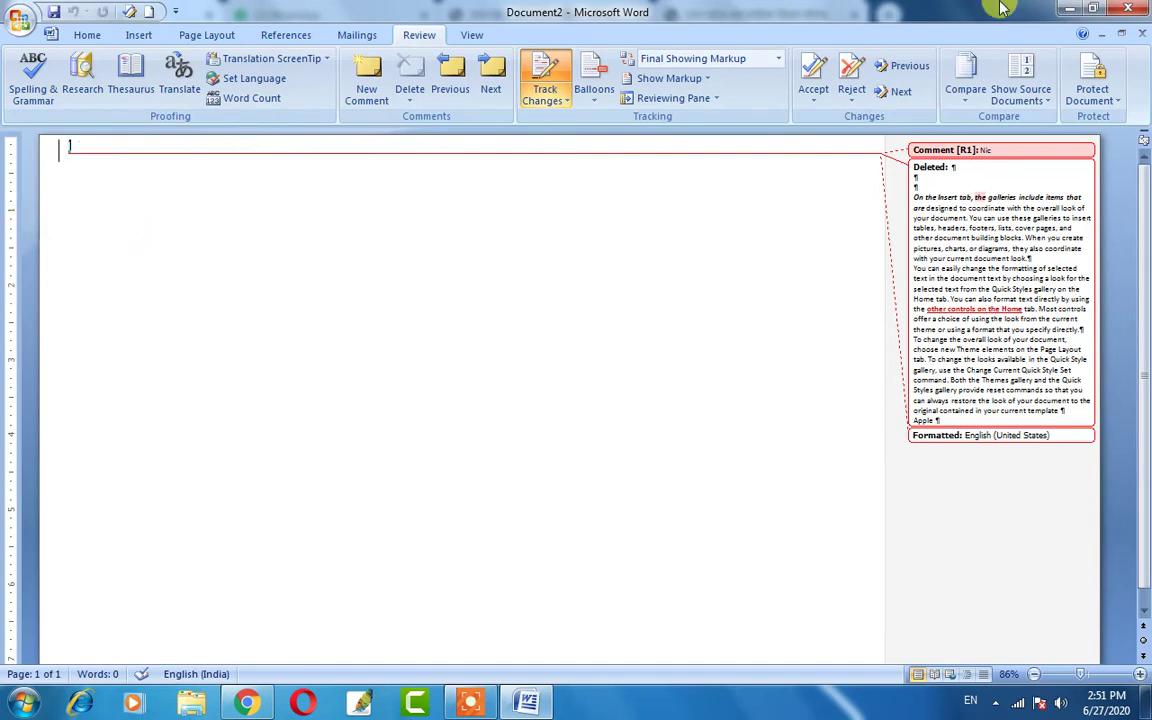
{"action": "left_click", "coordinate": [1126, 10]}
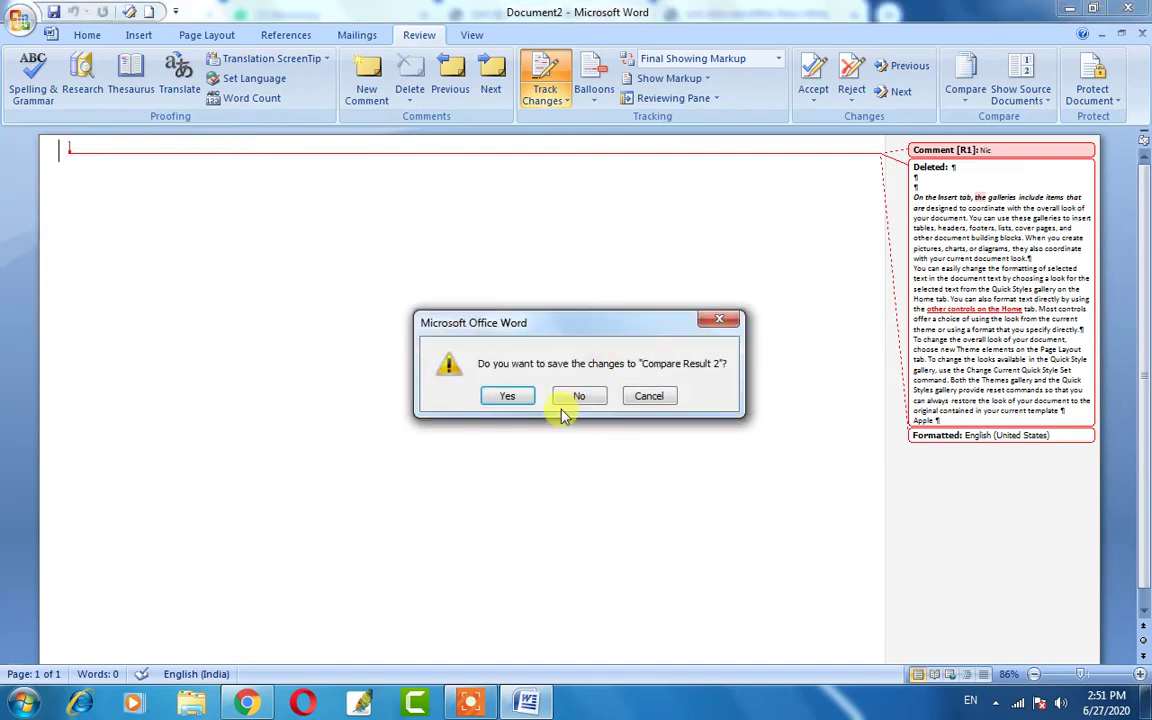
{"action": "left_click", "coordinate": [580, 398]}
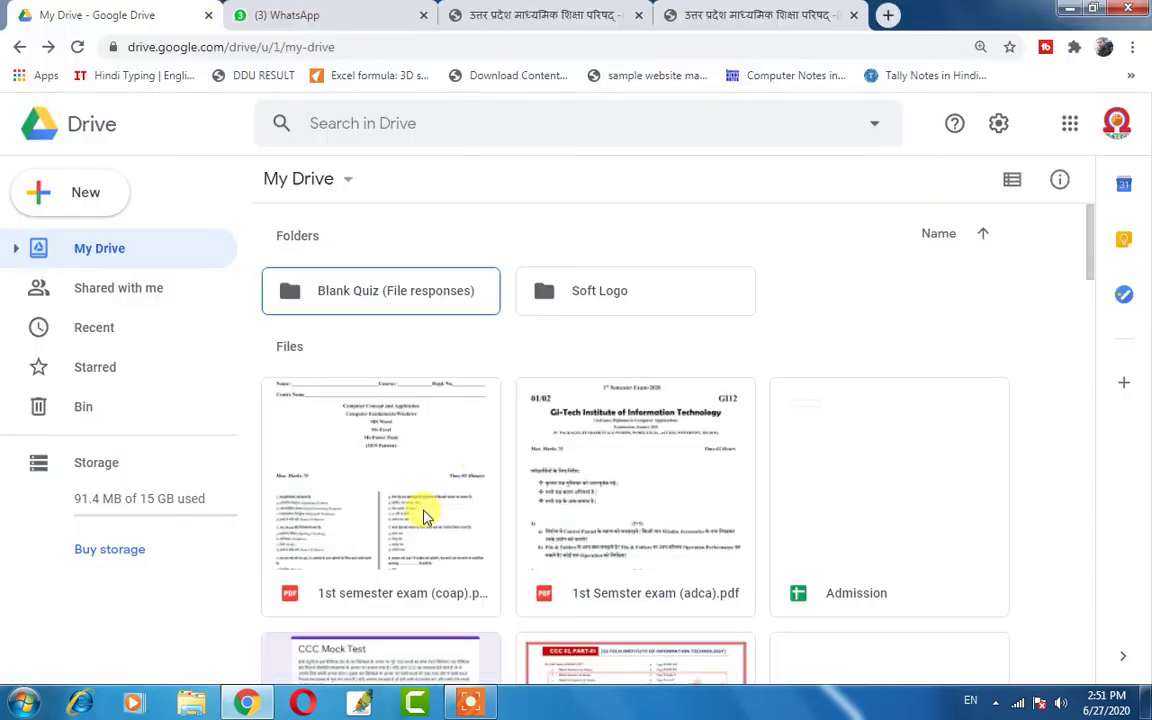
Launch Word with WINWORD from the Run prompt and open Restrict Formatting and Editing.
{"action": "key", "text": "super+r"}
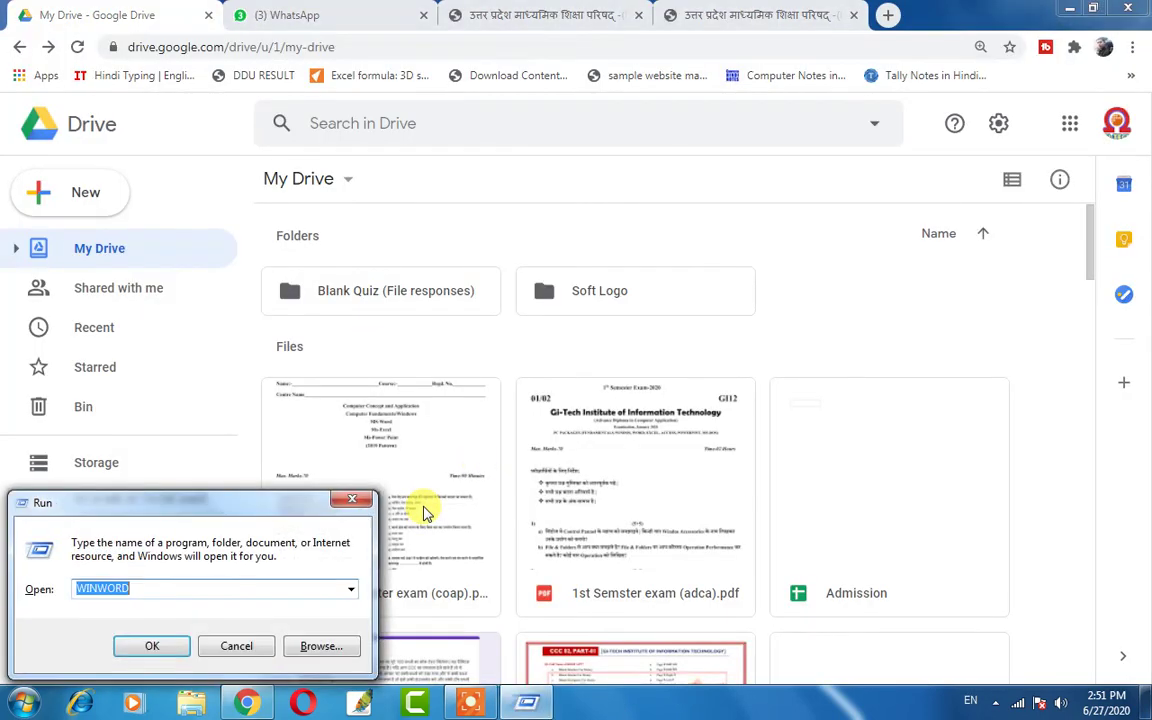
{"action": "key", "text": "Return"}
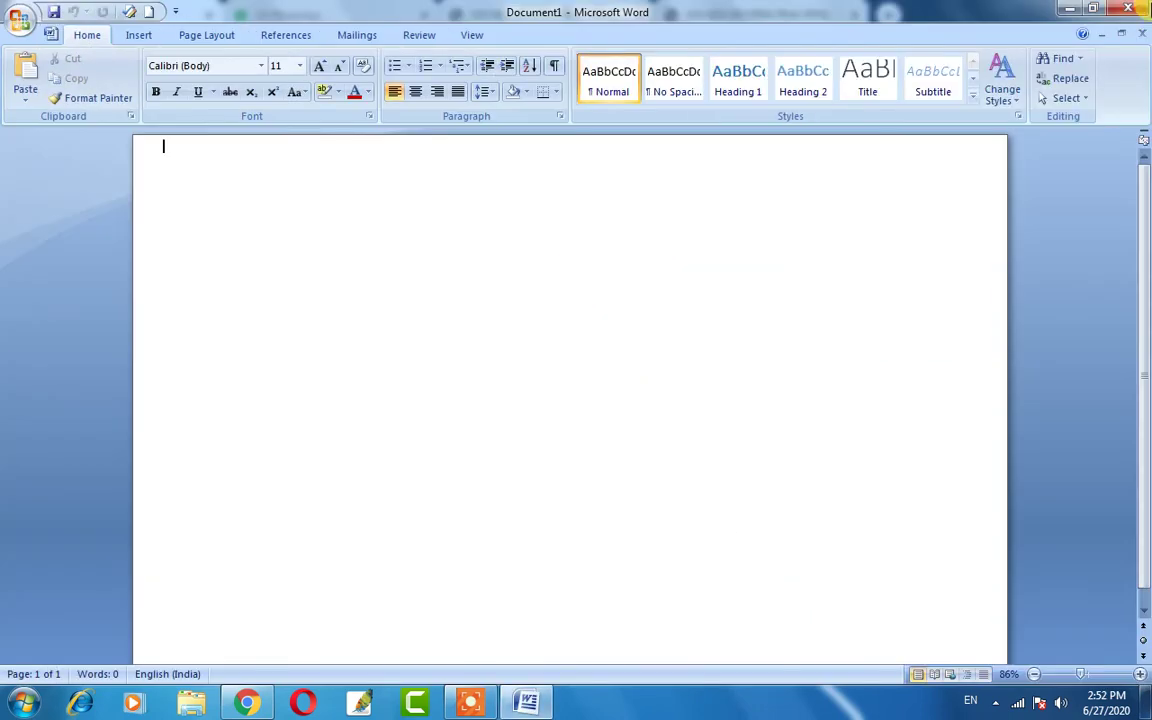
{"action": "left_click", "coordinate": [418, 35]}
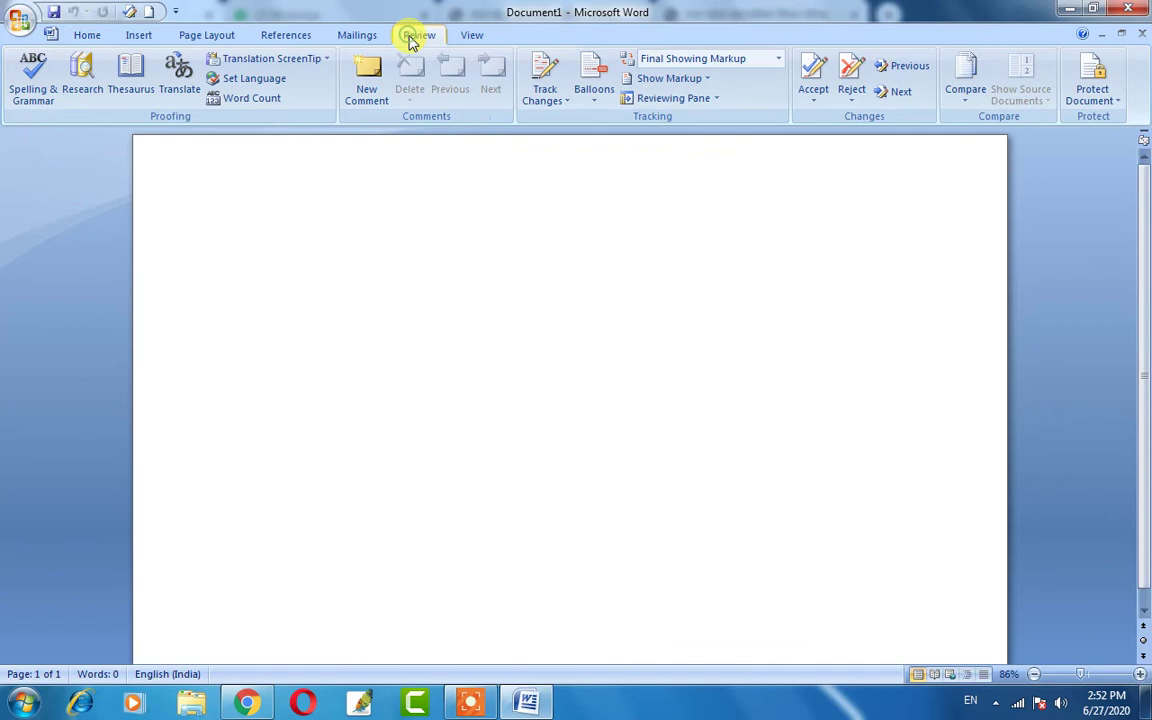
{"action": "left_click", "coordinate": [1090, 97]}
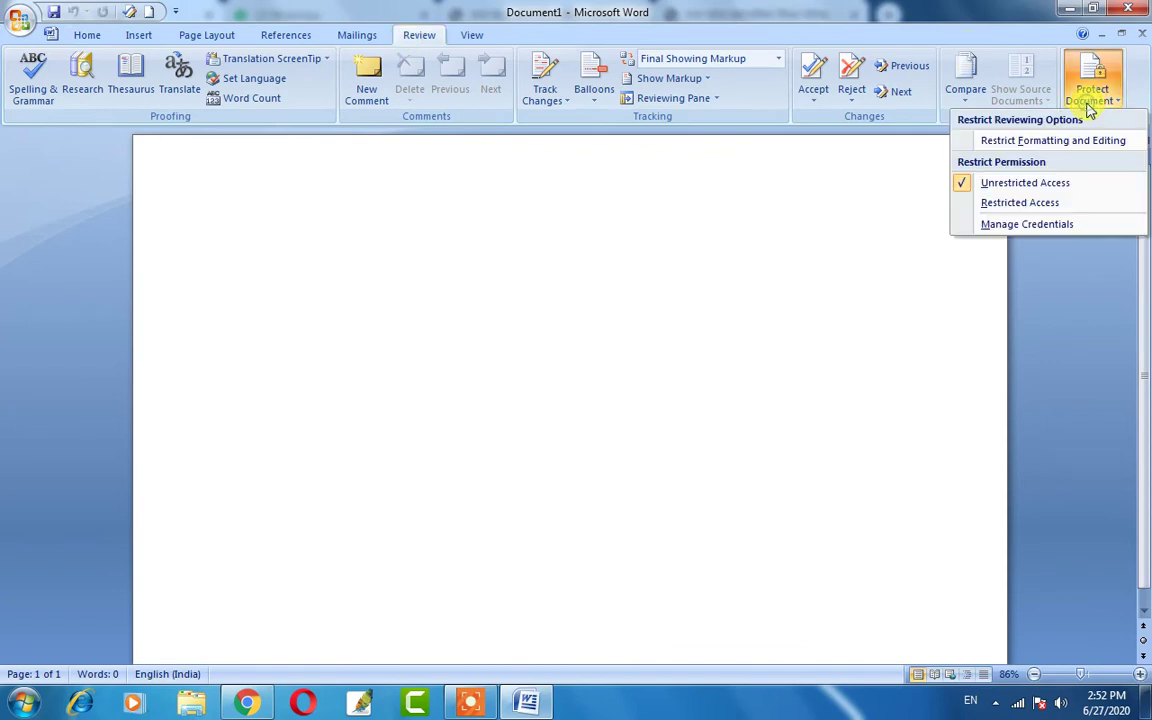
{"action": "left_click", "coordinate": [1037, 141]}
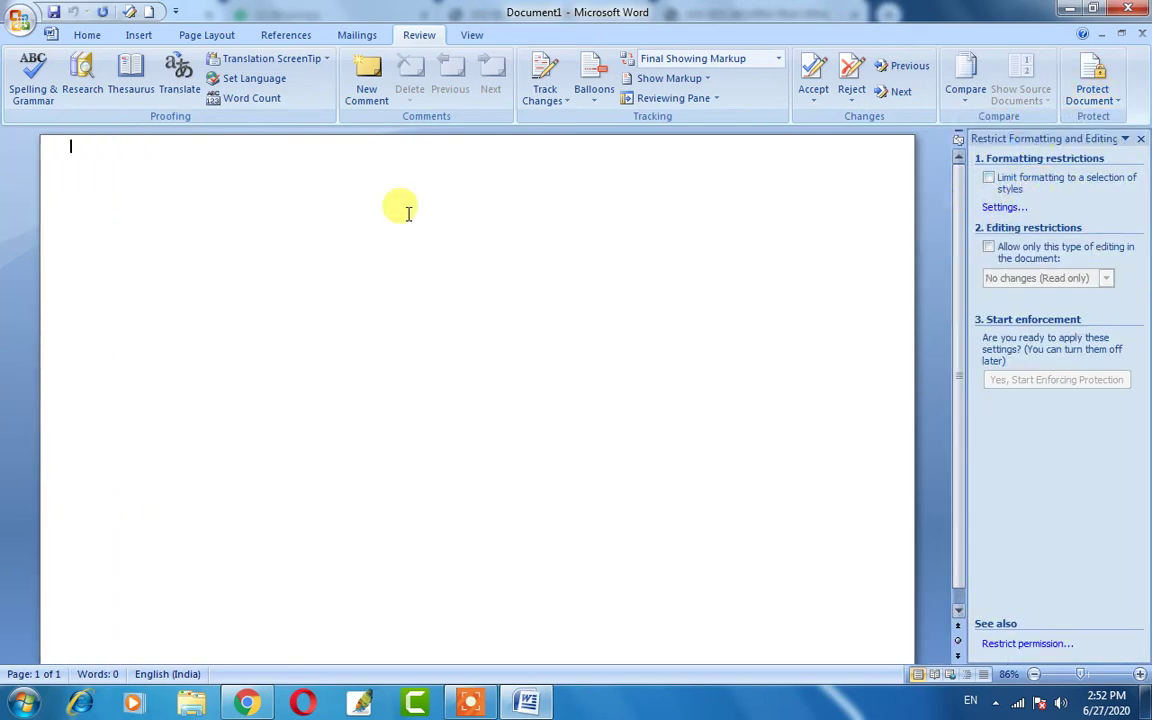
Insert sample paragraphs with =rand() and tick 'Limit formatting to a selection of styles'.
{"action": "type", "text": "="}
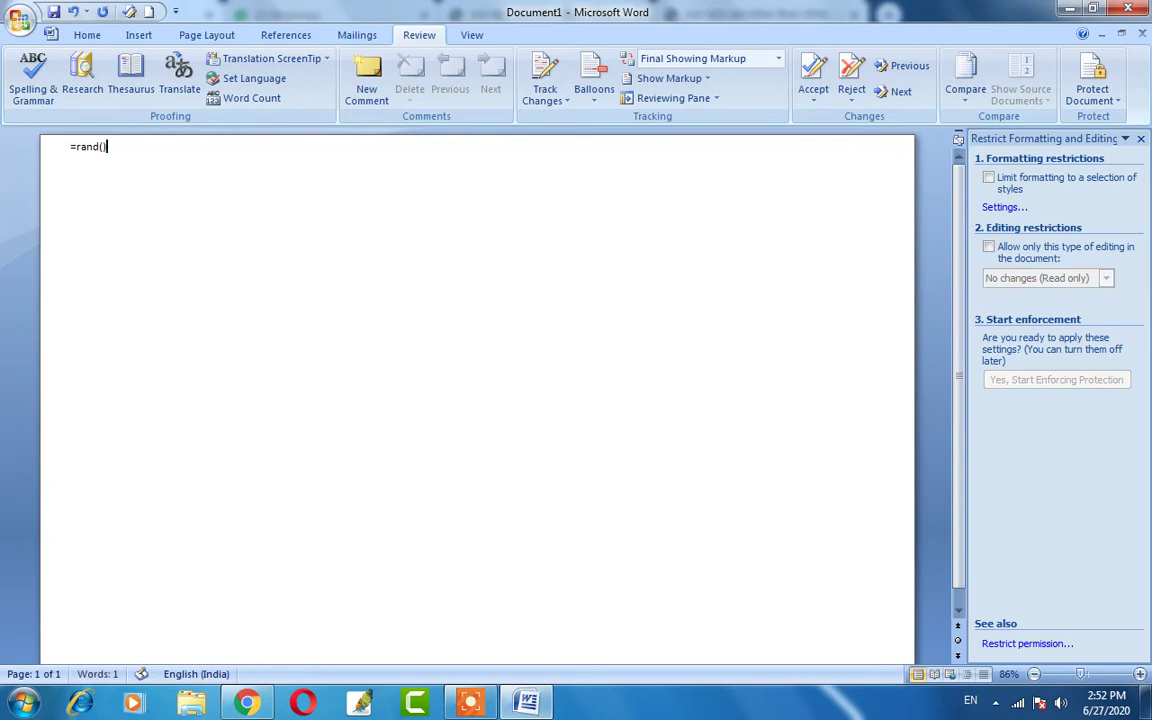
{"action": "type", "text": "rand()"}
{"action": "key", "text": "Return"}
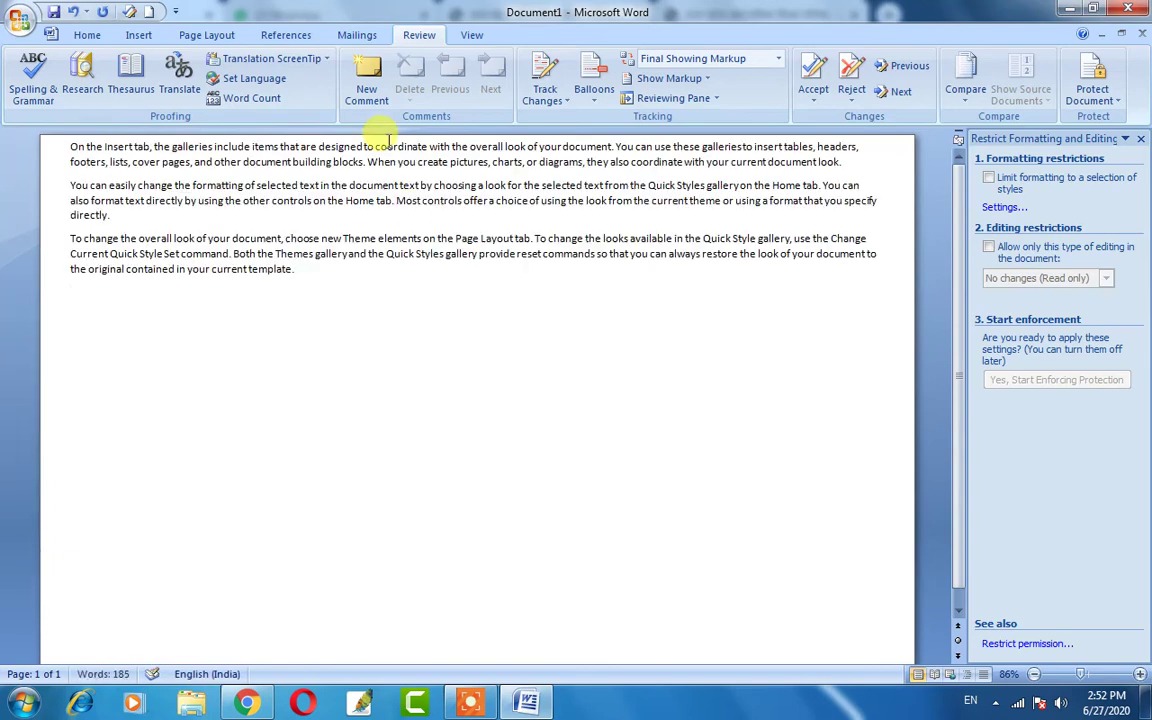
{"action": "left_click", "coordinate": [988, 179]}
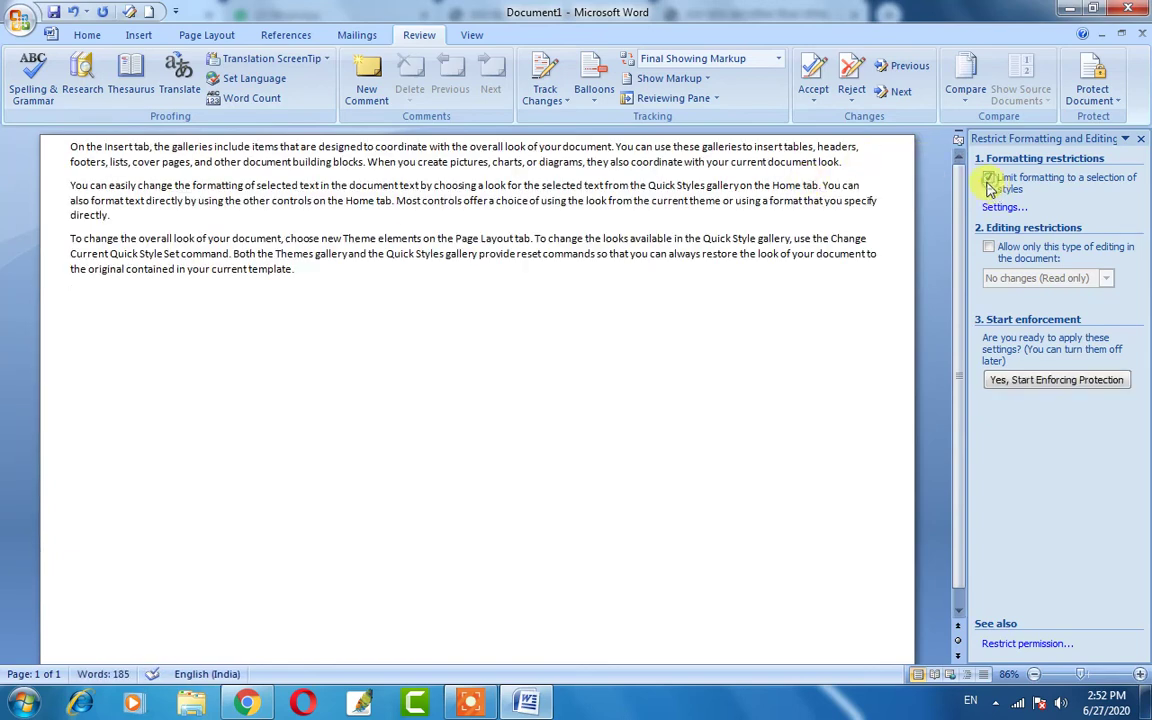
Allow only a chosen type of editing, with Everyone as an editing exception.
{"action": "left_click", "coordinate": [1042, 382]}
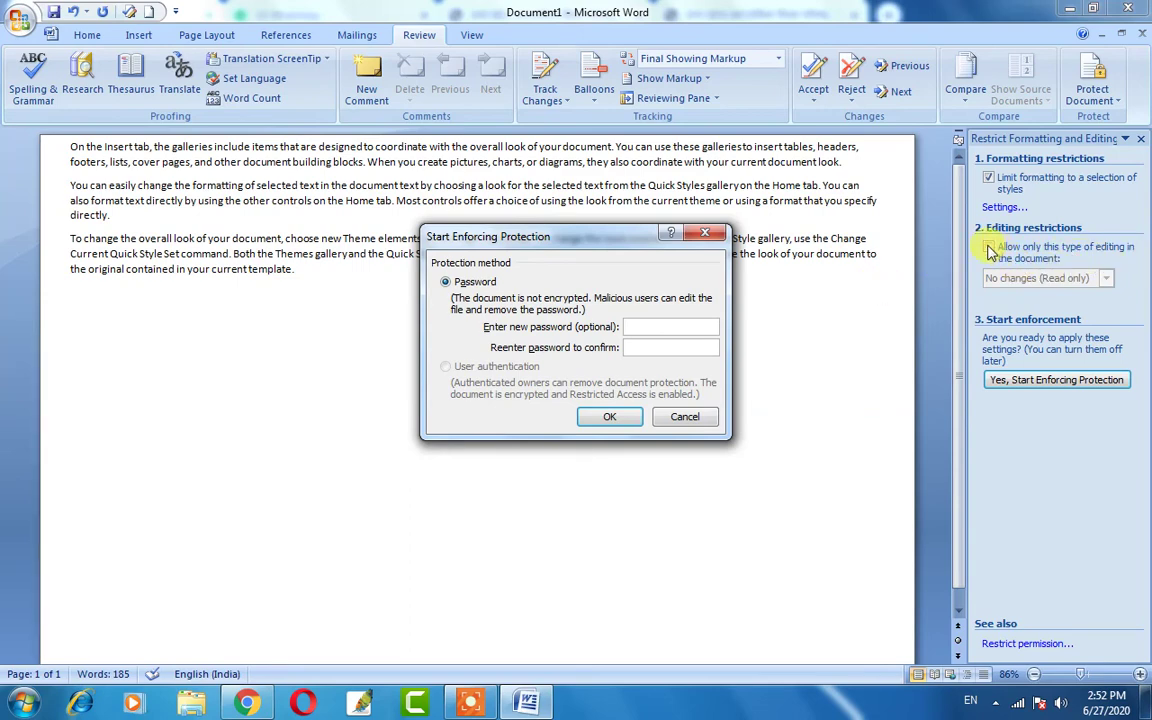
{"action": "left_click", "coordinate": [990, 252]}
{"action": "left_click", "coordinate": [688, 414]}
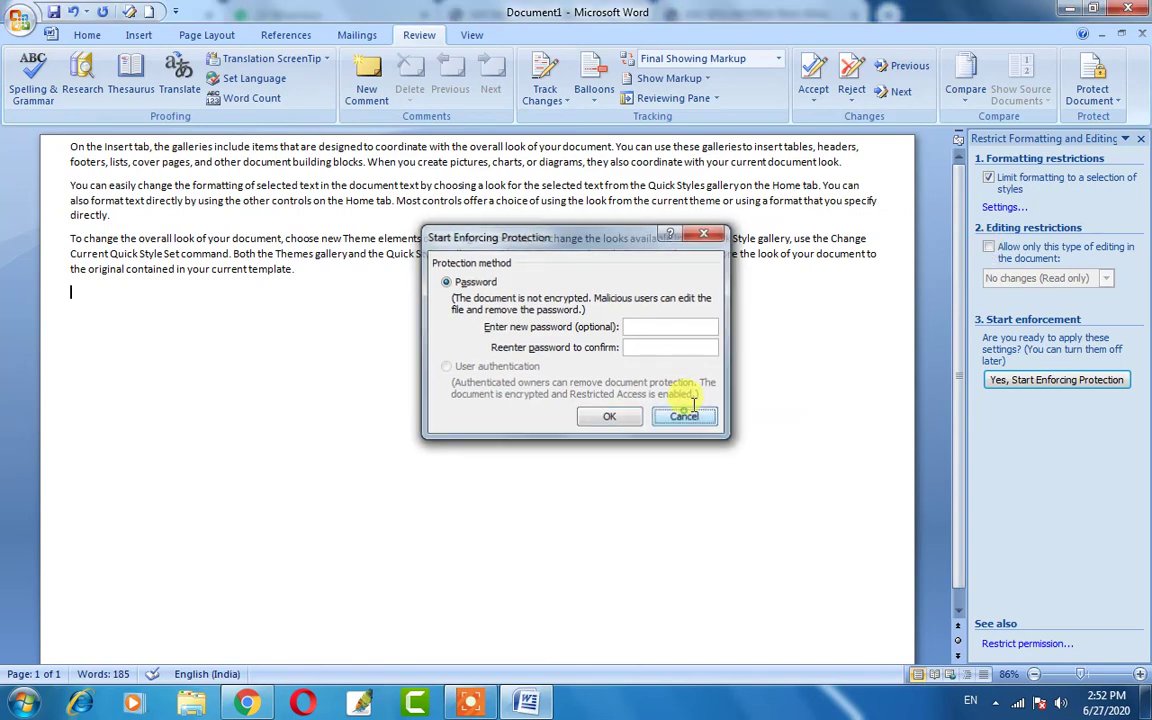
{"action": "left_click", "coordinate": [988, 246]}
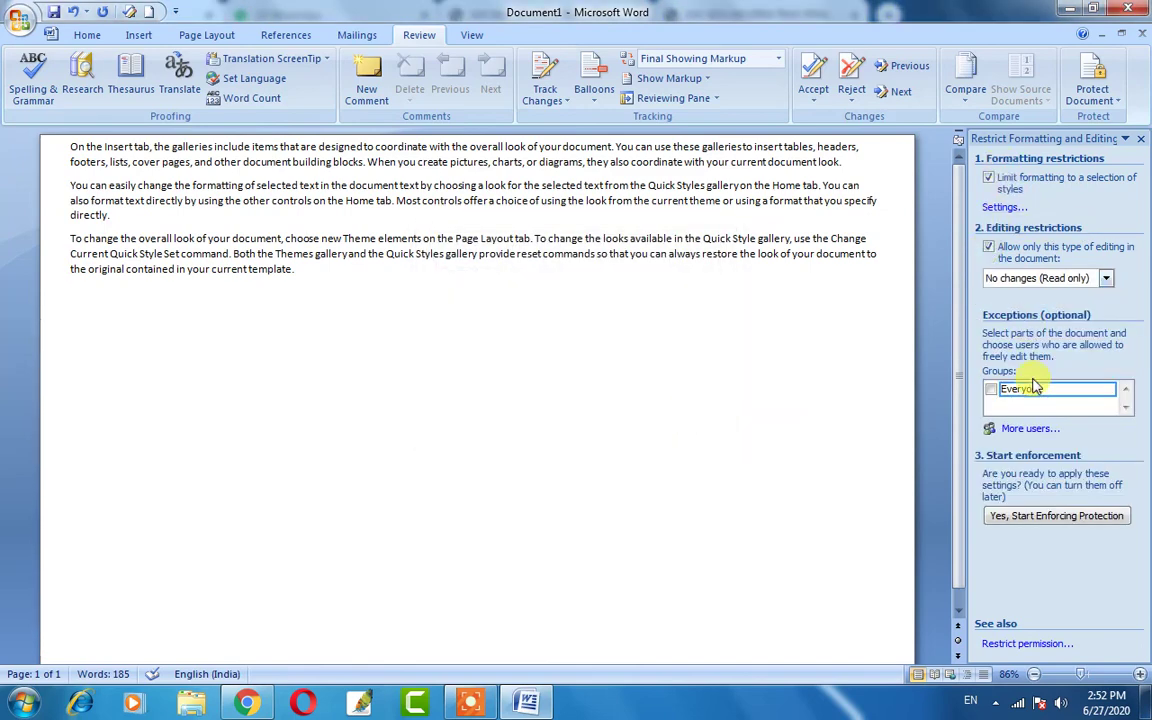
{"action": "left_click", "coordinate": [990, 389]}
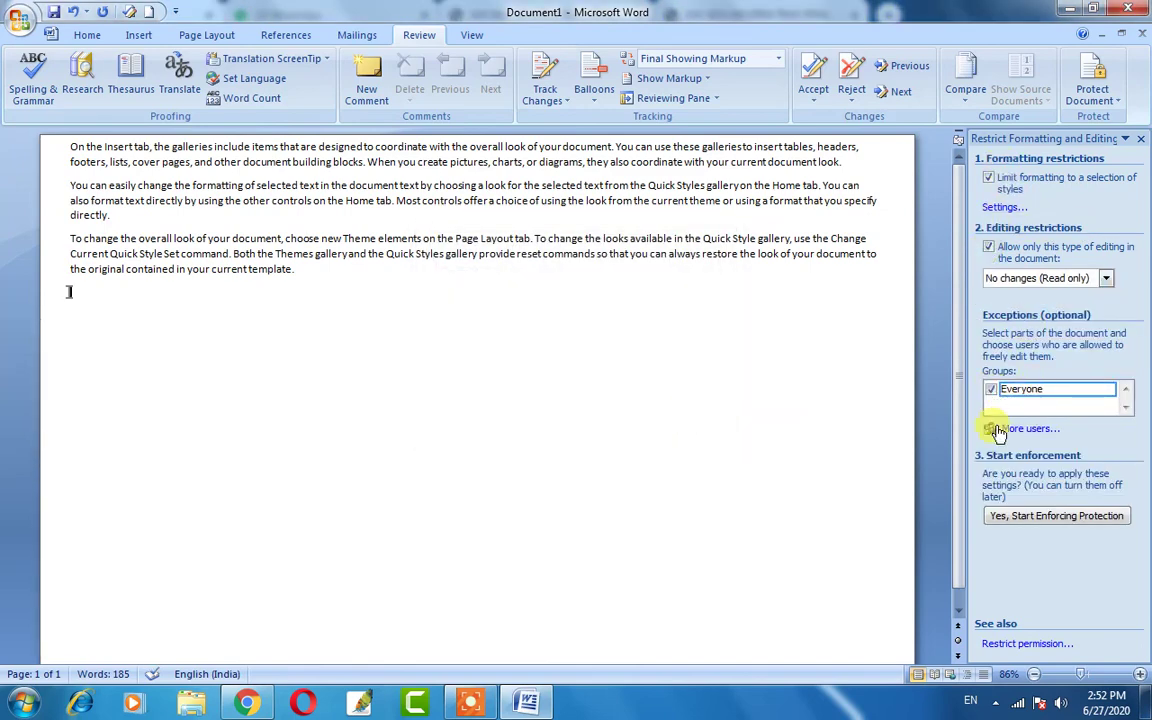
Start enforcing protection with a password entered and confirmed.
{"action": "left_click", "coordinate": [1033, 520]}
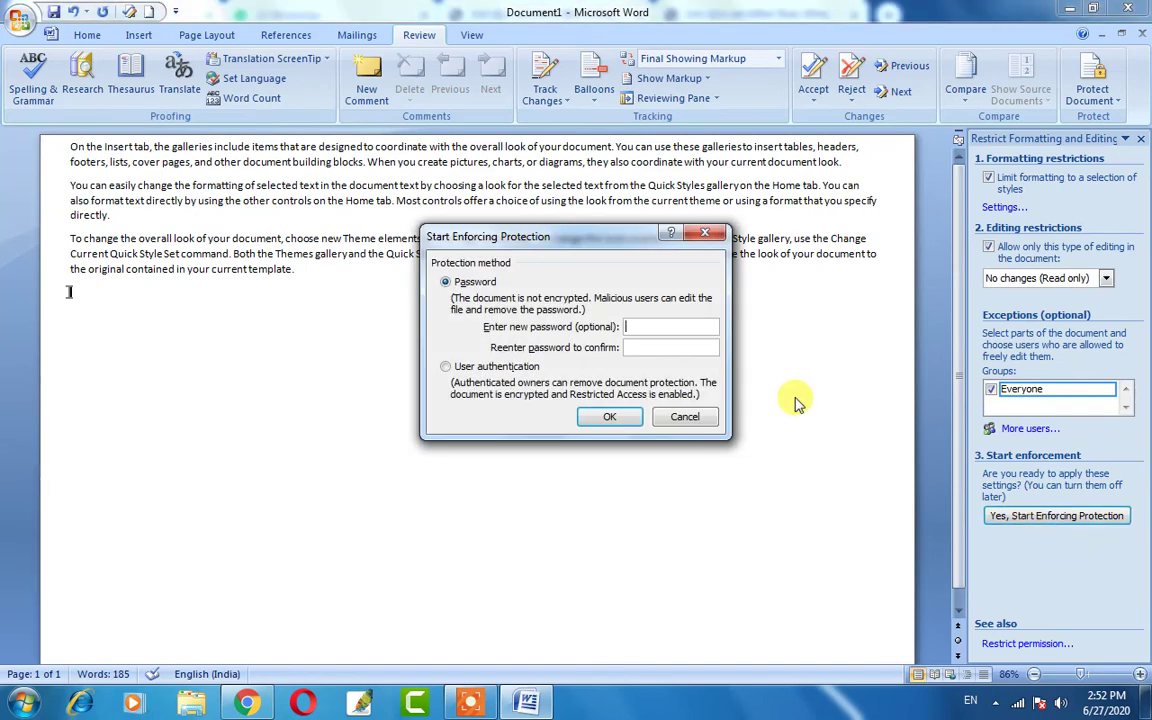
{"action": "type", "text": "1"}
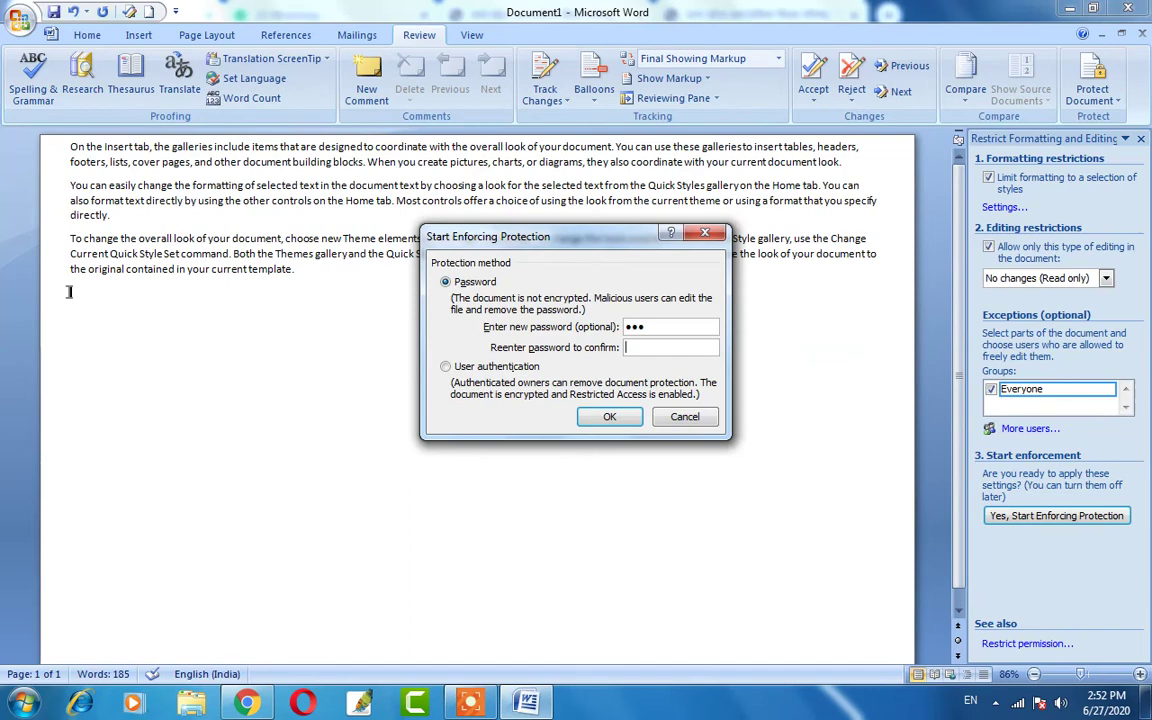
{"action": "key", "text": "Tab"}
{"action": "type", "text": "12"}
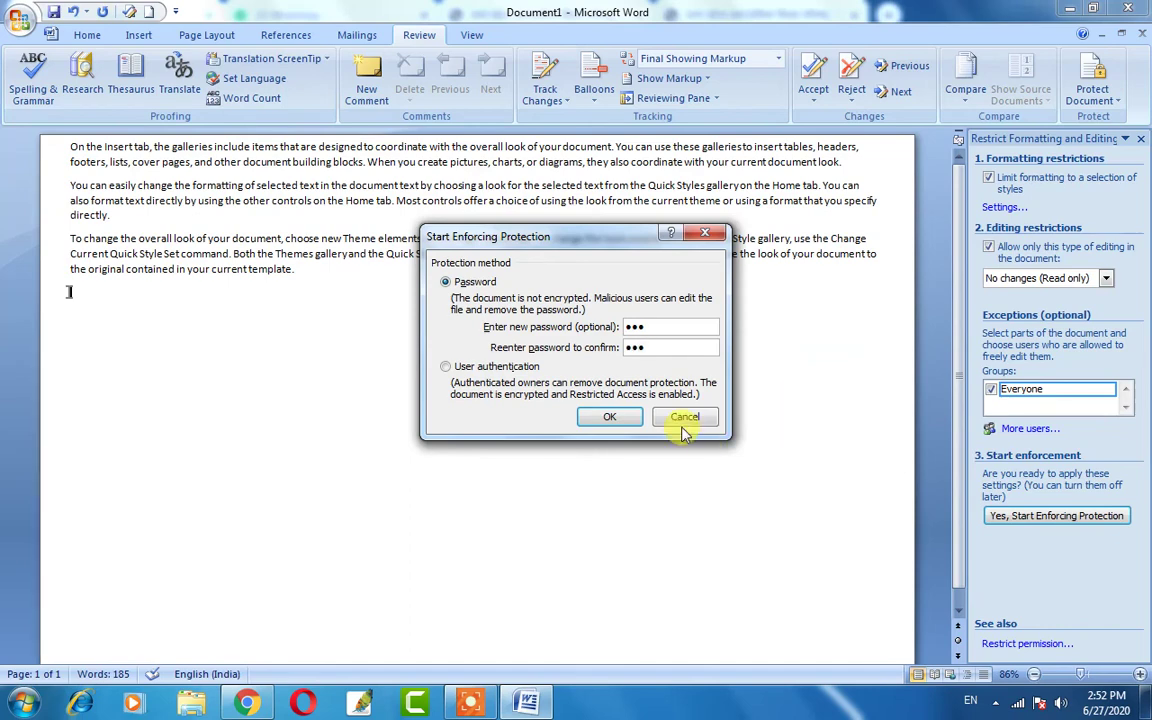
{"action": "left_click", "coordinate": [612, 420]}
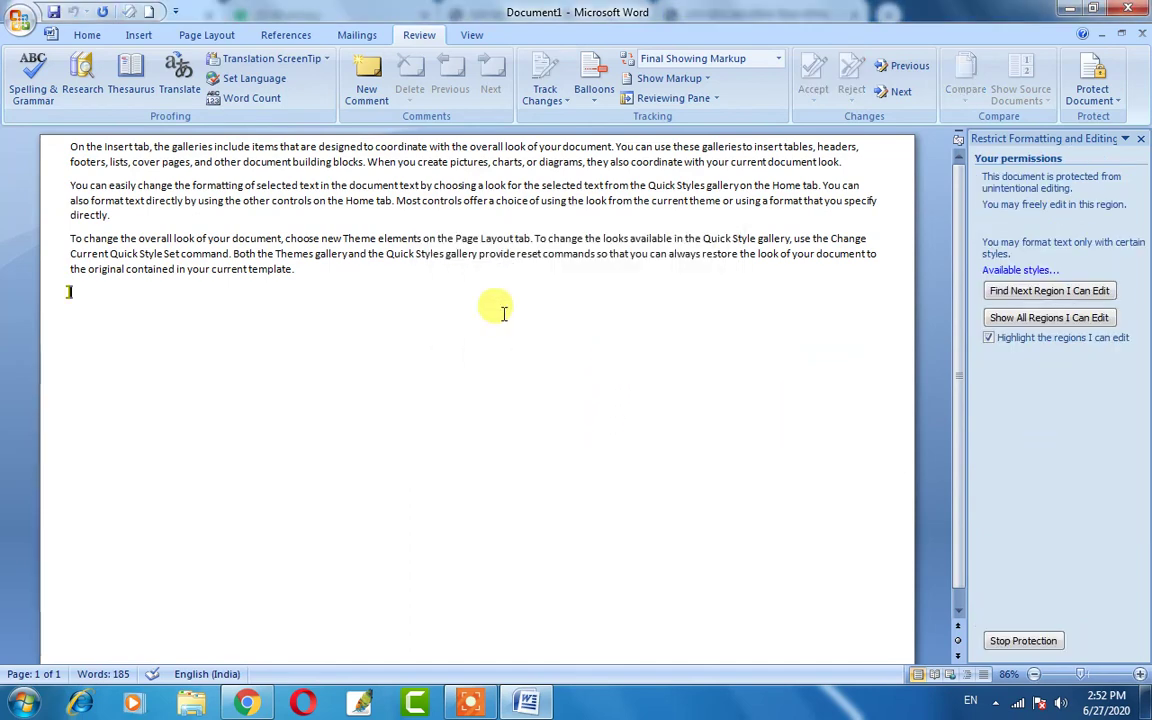
Try deleting text in the third paragraph and after 'template.' to confirm edits are blocked.
{"action": "left_click", "coordinate": [376, 254]}
{"action": "key", "text": "BackSpace"}
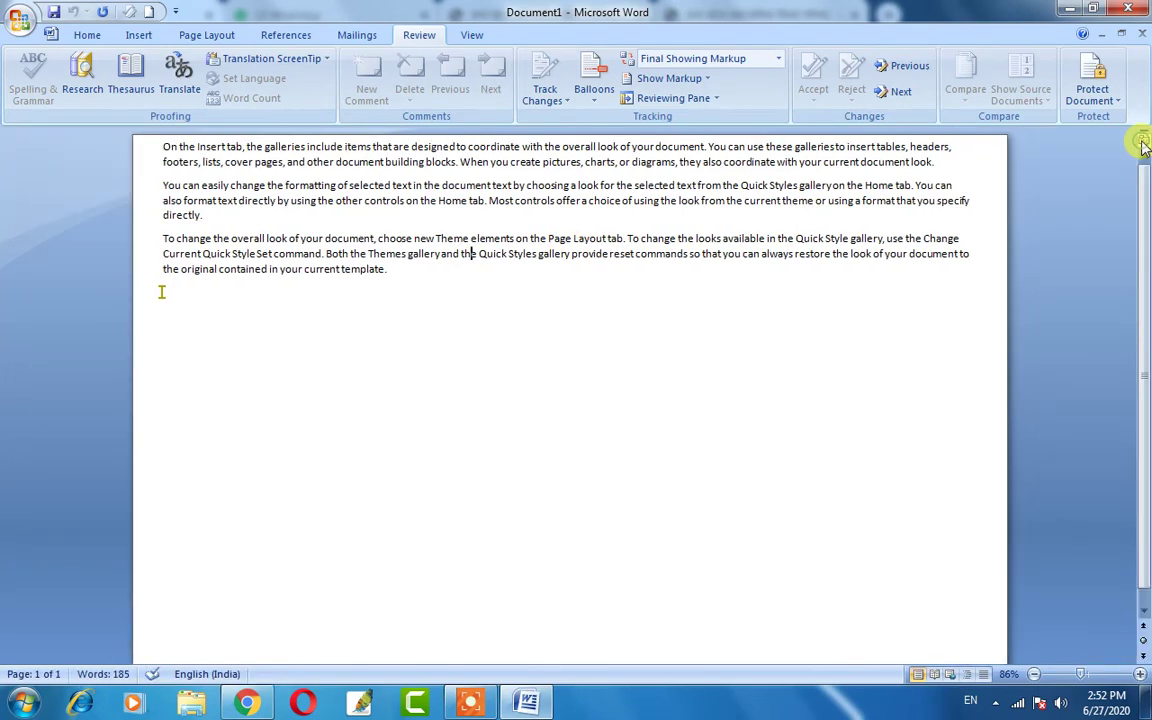
{"action": "key", "text": "BackSpace"}
{"action": "left_click", "coordinate": [540, 268]}
{"action": "key", "text": "BackSpace"}
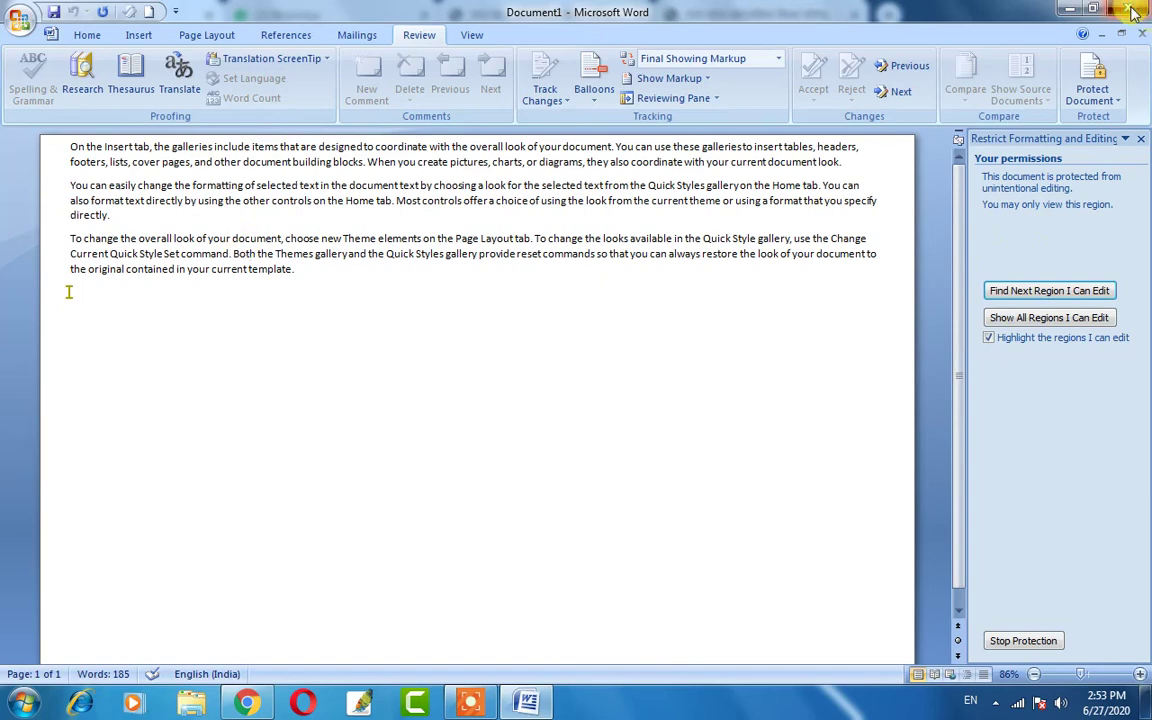
Close Word, saving the document as 'On the Insert tab'.
{"action": "key", "text": "alt+F4"}
{"action": "left_click", "coordinate": [506, 396]}
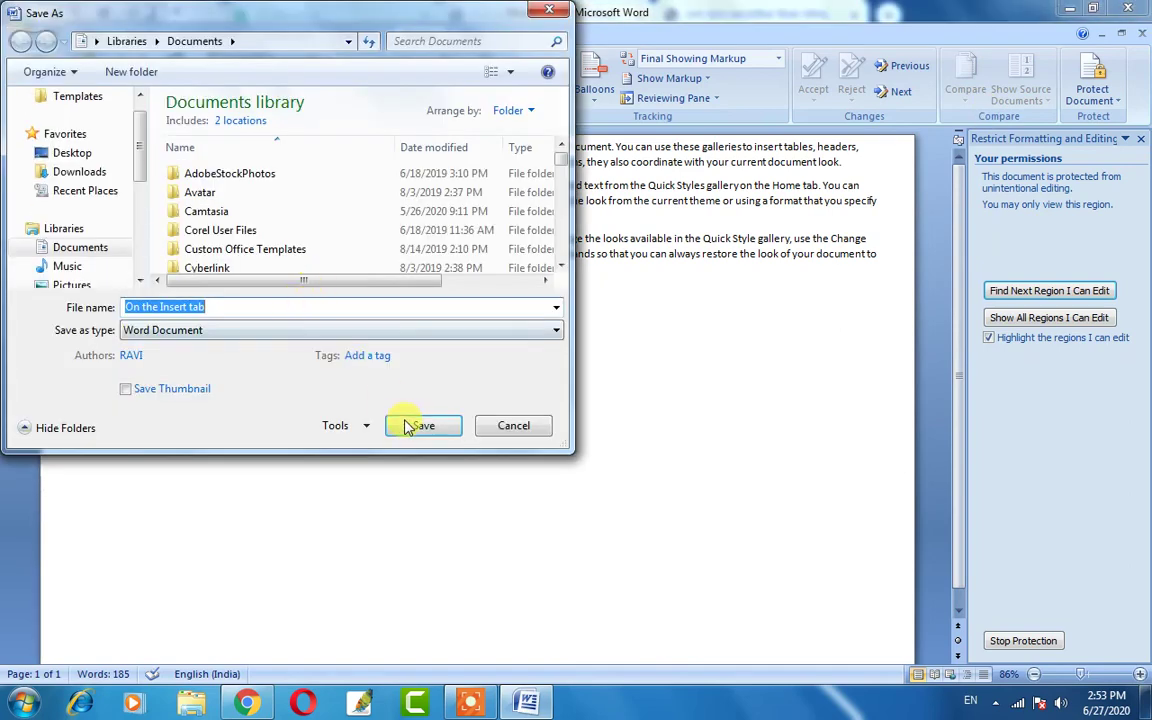
{"action": "left_click", "coordinate": [411, 426]}
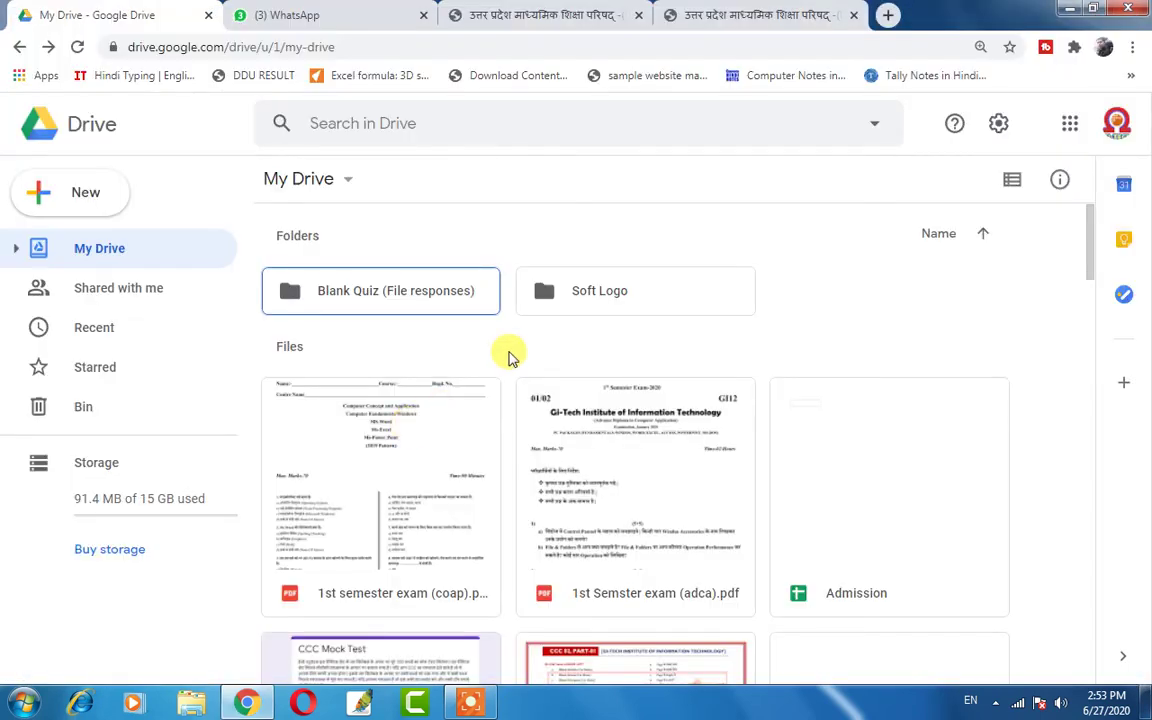
Relaunch Word 2007 with winword from the Run prompt.
{"action": "key", "text": "super+r"}
{"action": "key", "text": "Return"}
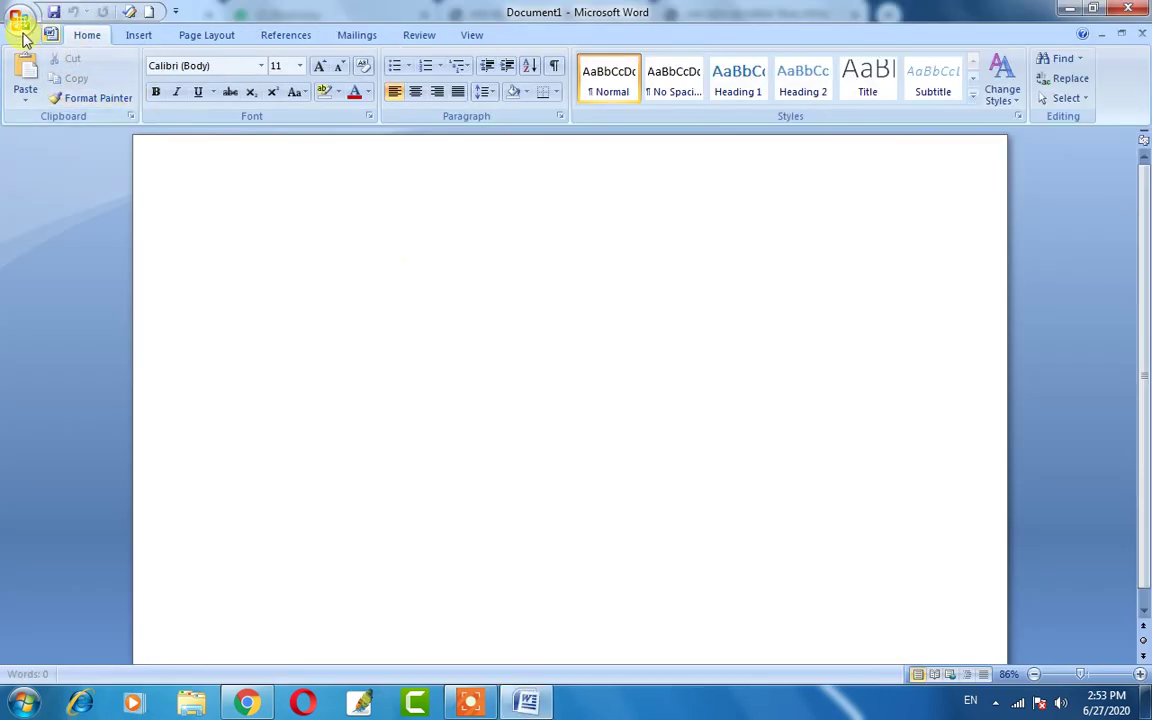
Reopen 'On the Insert tab' from Recent Documents and try adding line breaks in paragraphs two and three.
{"action": "left_click", "coordinate": [12, 24]}
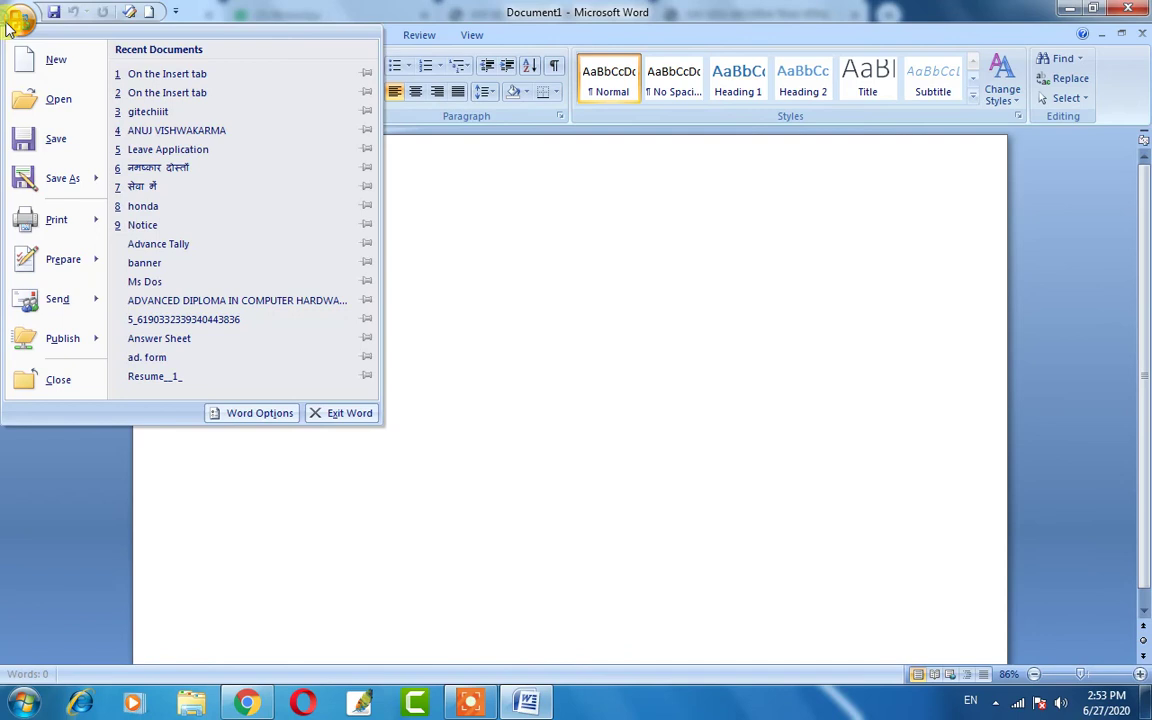
{"action": "left_click", "coordinate": [152, 74]}
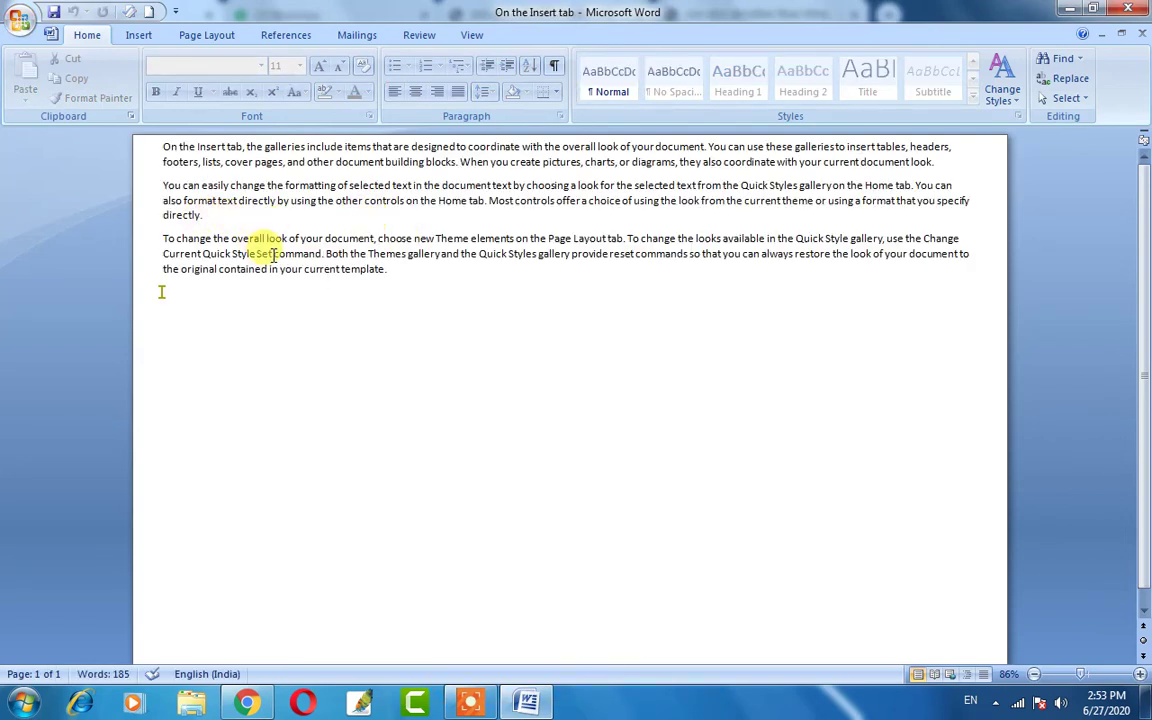
{"action": "left_click", "coordinate": [333, 212]}
{"action": "key", "text": "Return"}
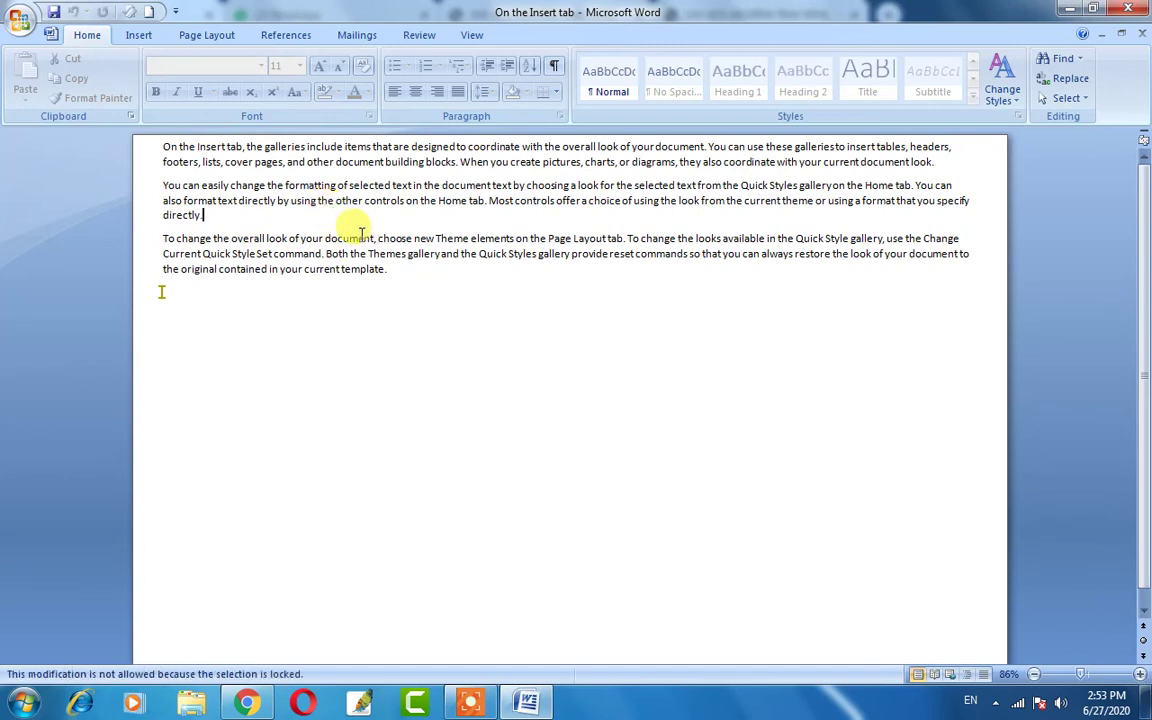
{"action": "left_click", "coordinate": [329, 273]}
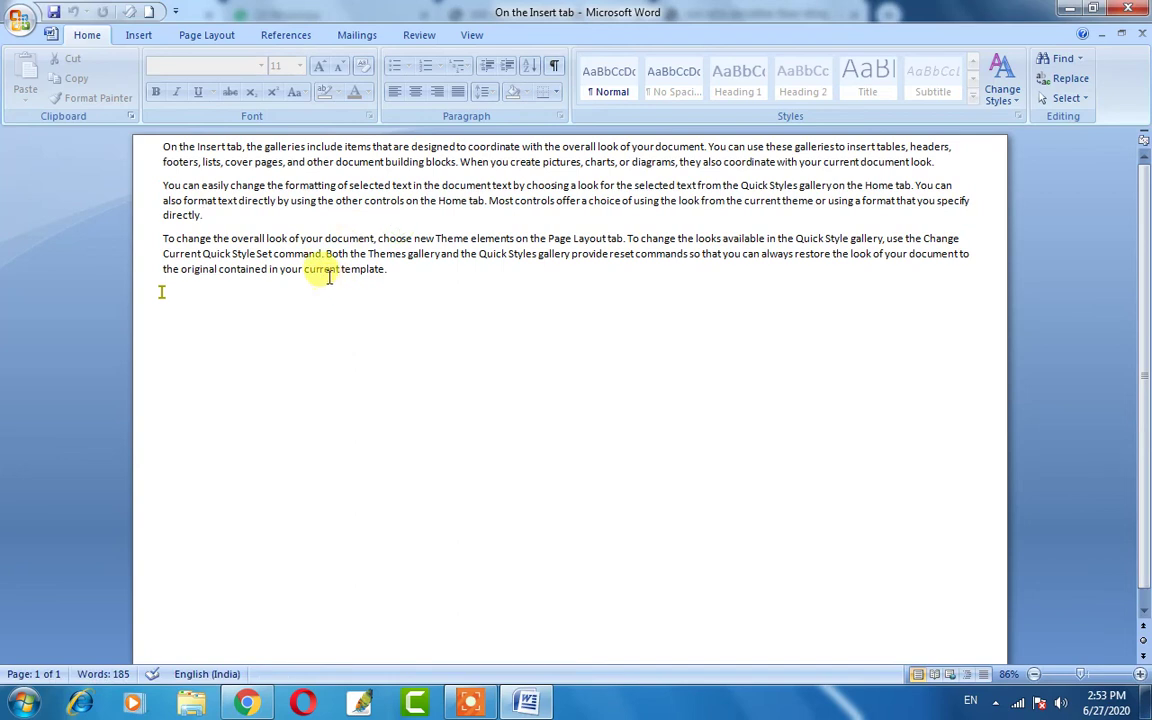
{"action": "key", "text": "Return"}
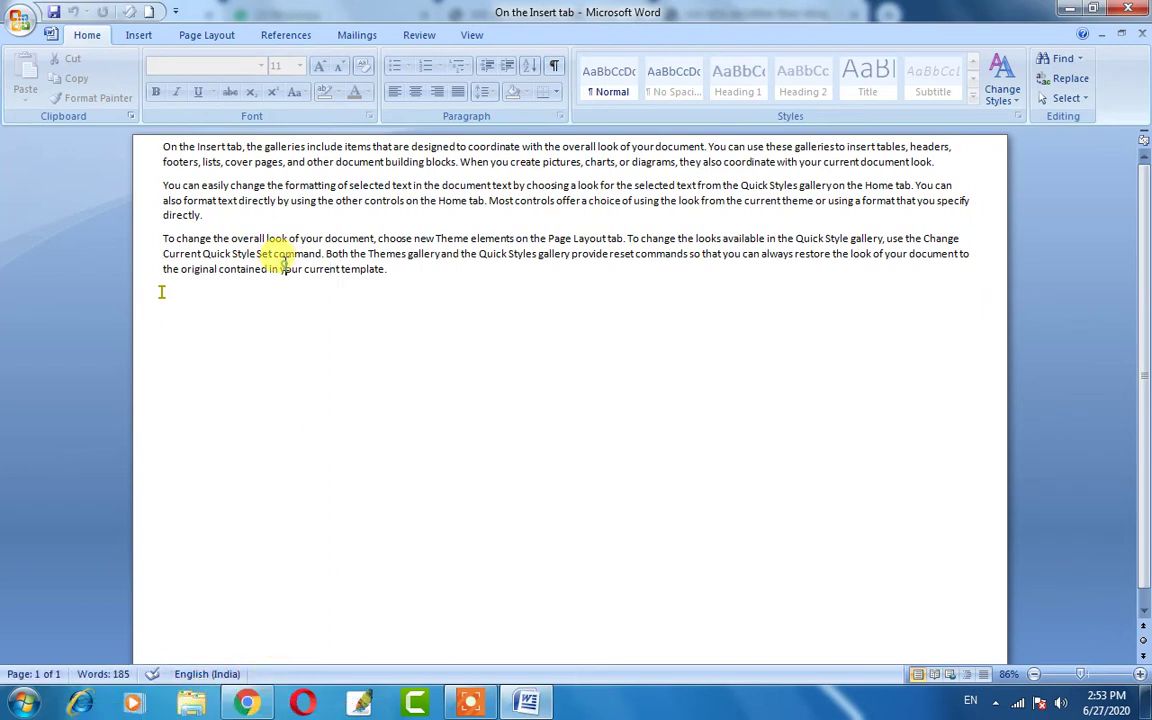
Select text in the first and third paragraphs, check the Insert tab, and return to Review.
{"action": "left_click_drag", "start_coordinate": [180, 147], "coordinate": [319, 252]}
{"action": "left_click", "coordinate": [330, 254]}
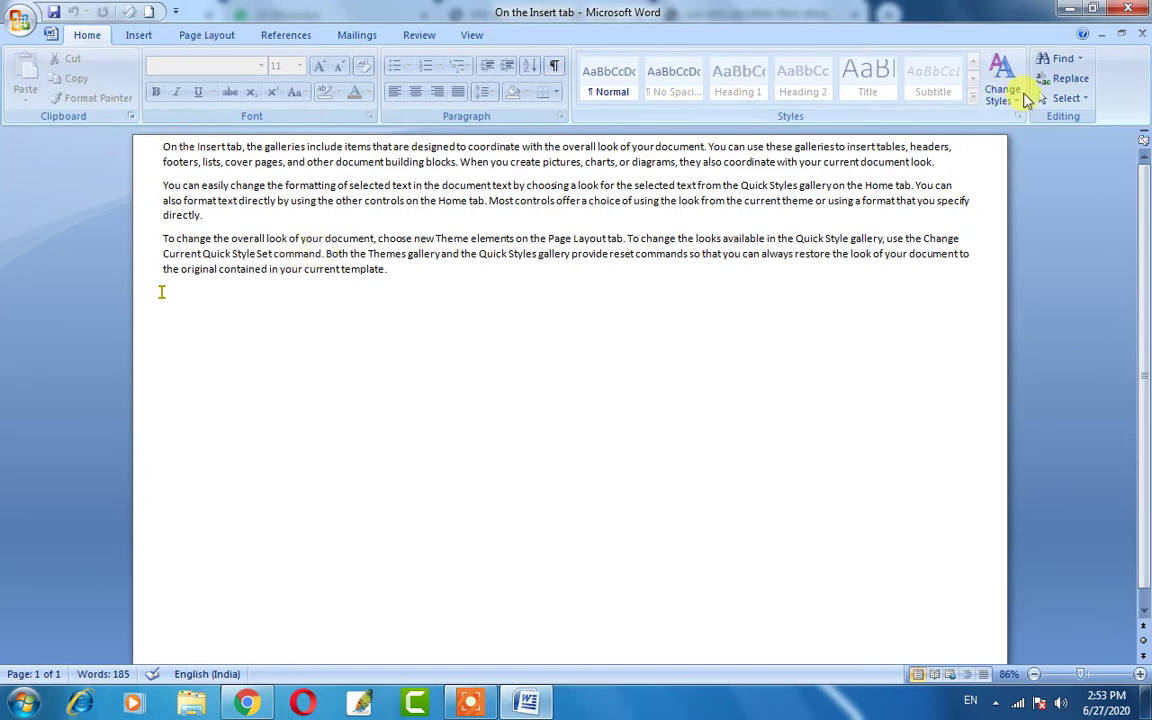
{"action": "left_click", "coordinate": [137, 38]}
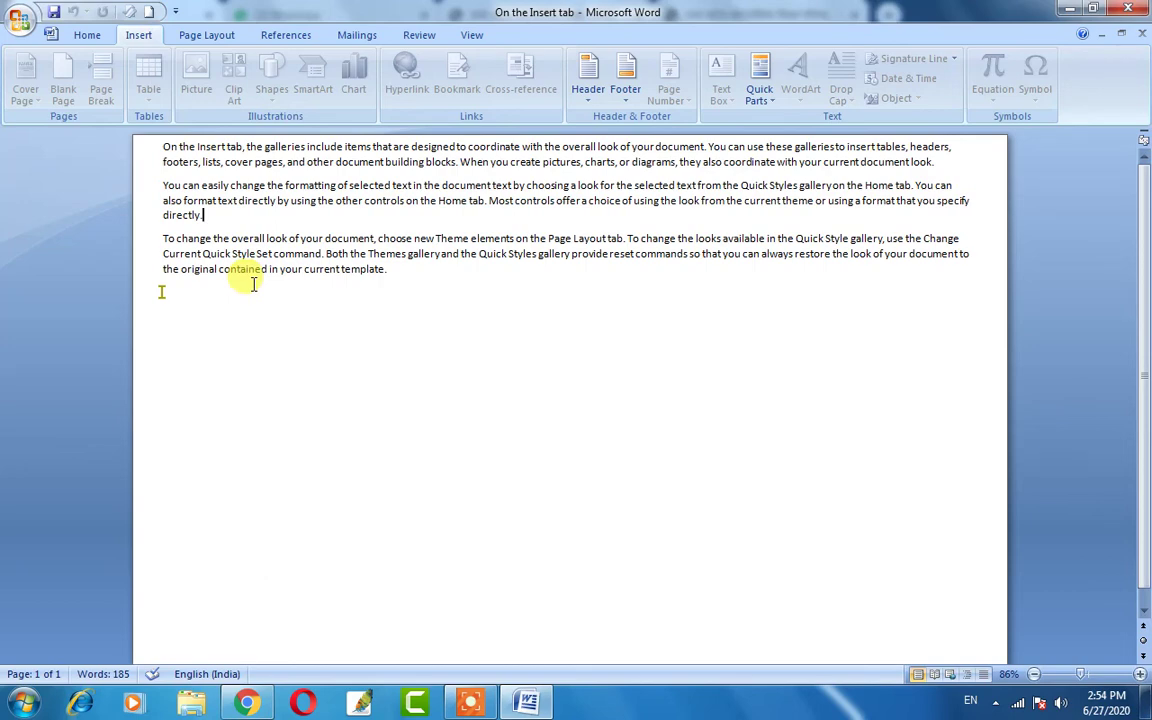
{"action": "left_click_drag", "start_coordinate": [163, 288], "coordinate": [204, 254]}
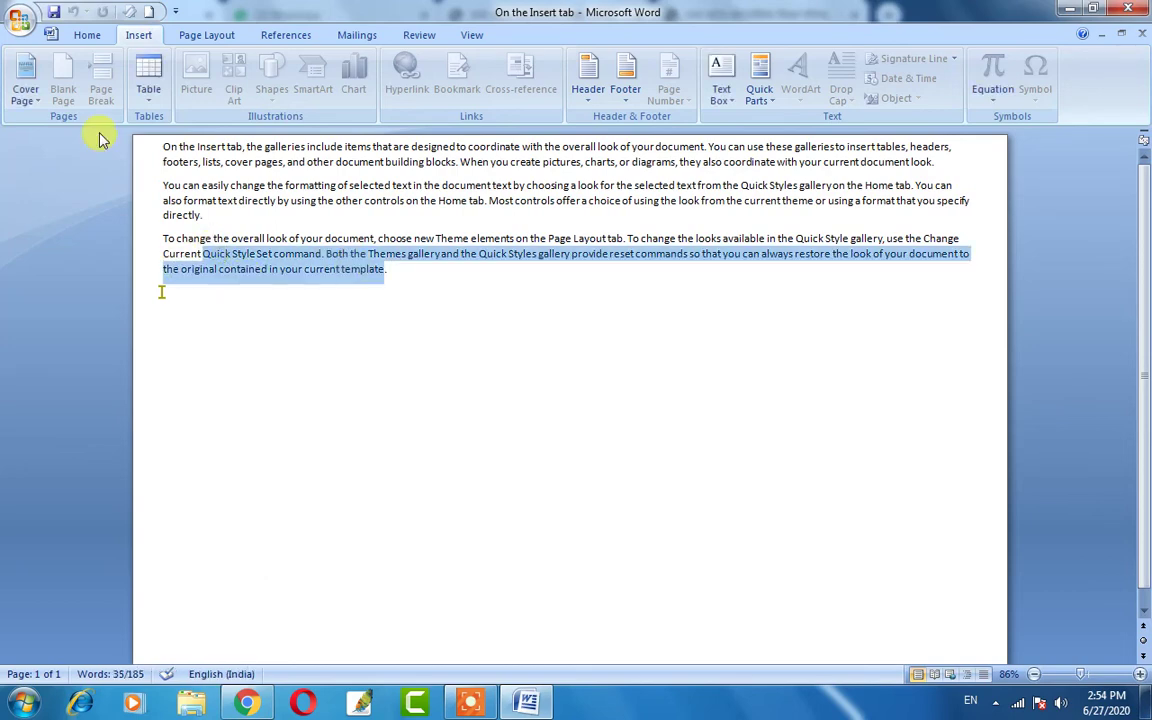
{"action": "left_click", "coordinate": [165, 200]}
{"action": "left_click", "coordinate": [419, 35]}
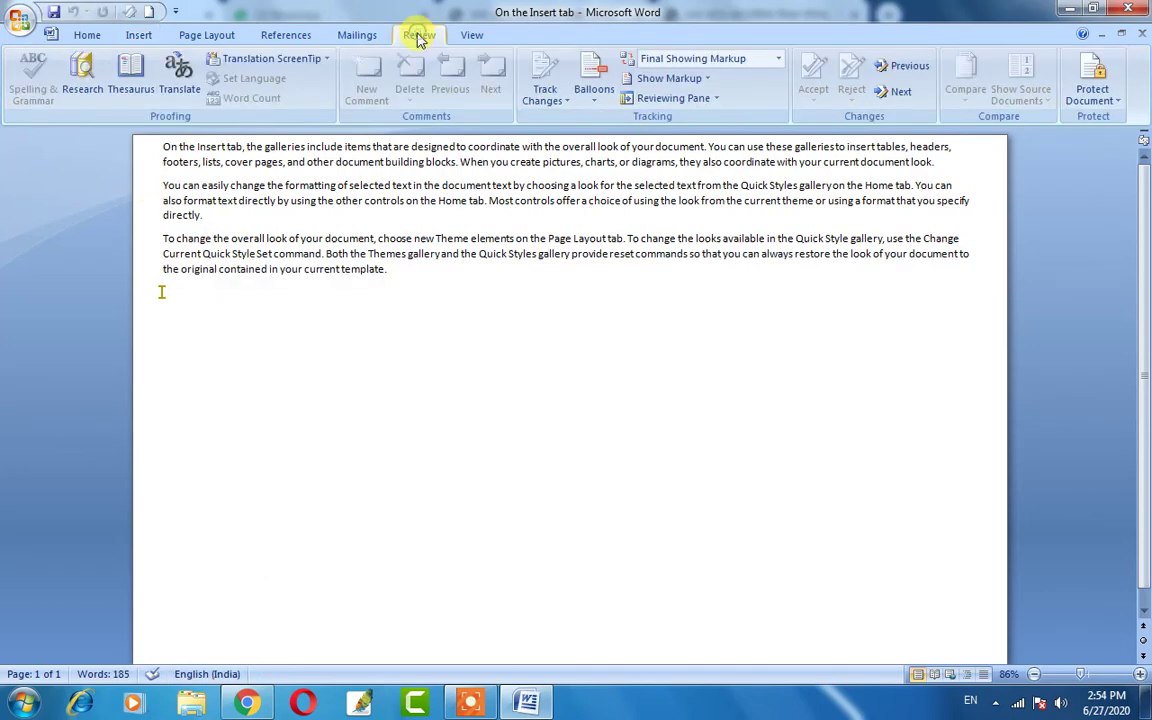
Stop protection with the document password and clear the read-only editing restriction, accepting exceptions removal.
{"action": "left_click", "coordinate": [1095, 85]}
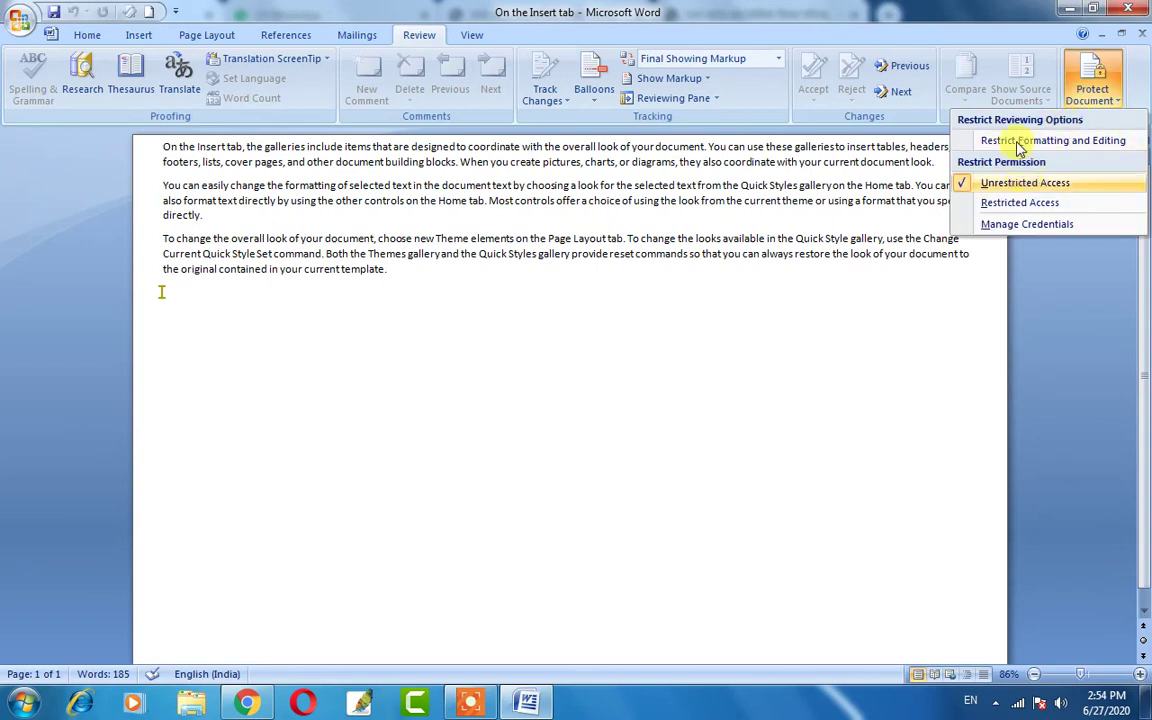
{"action": "left_click", "coordinate": [1018, 143]}
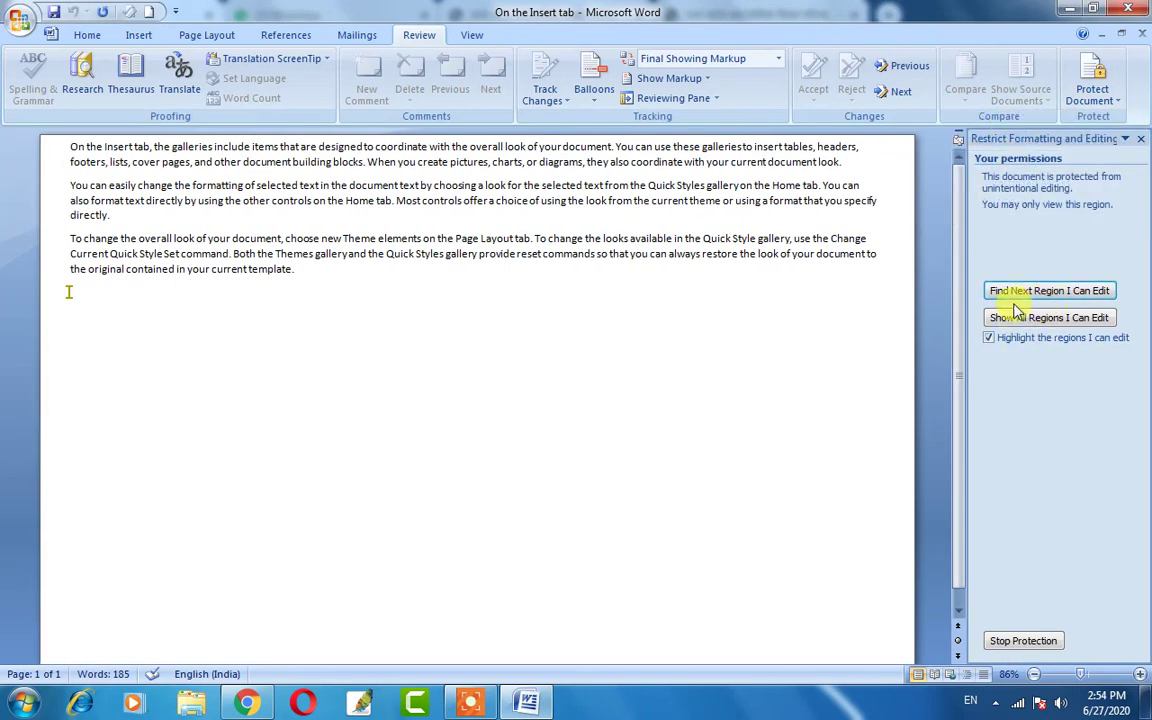
{"action": "left_click", "coordinate": [1023, 641]}
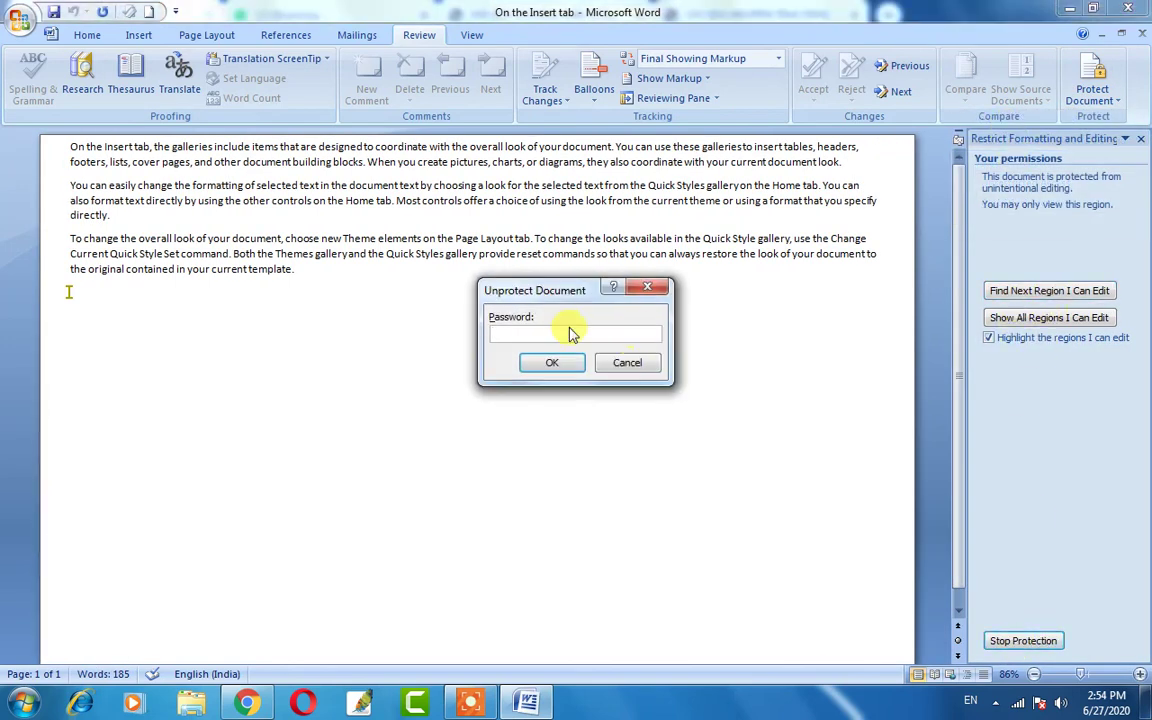
{"action": "type", "text": "123"}
{"action": "key", "text": "Return"}
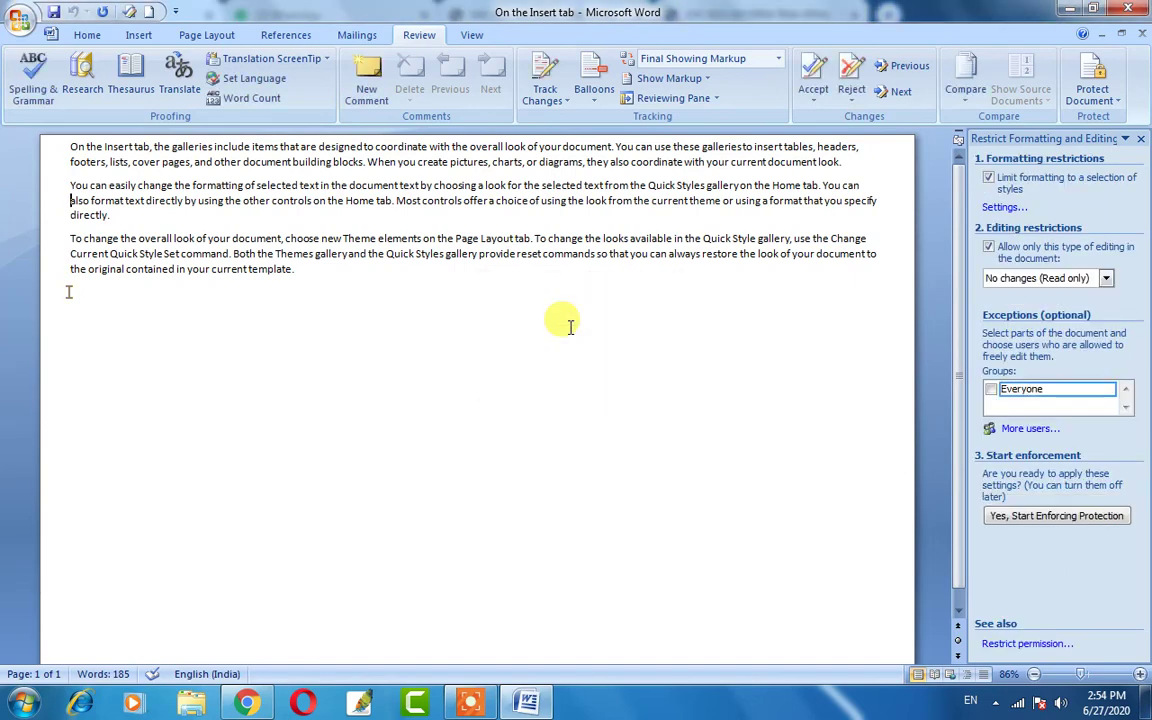
{"action": "left_click", "coordinate": [988, 250]}
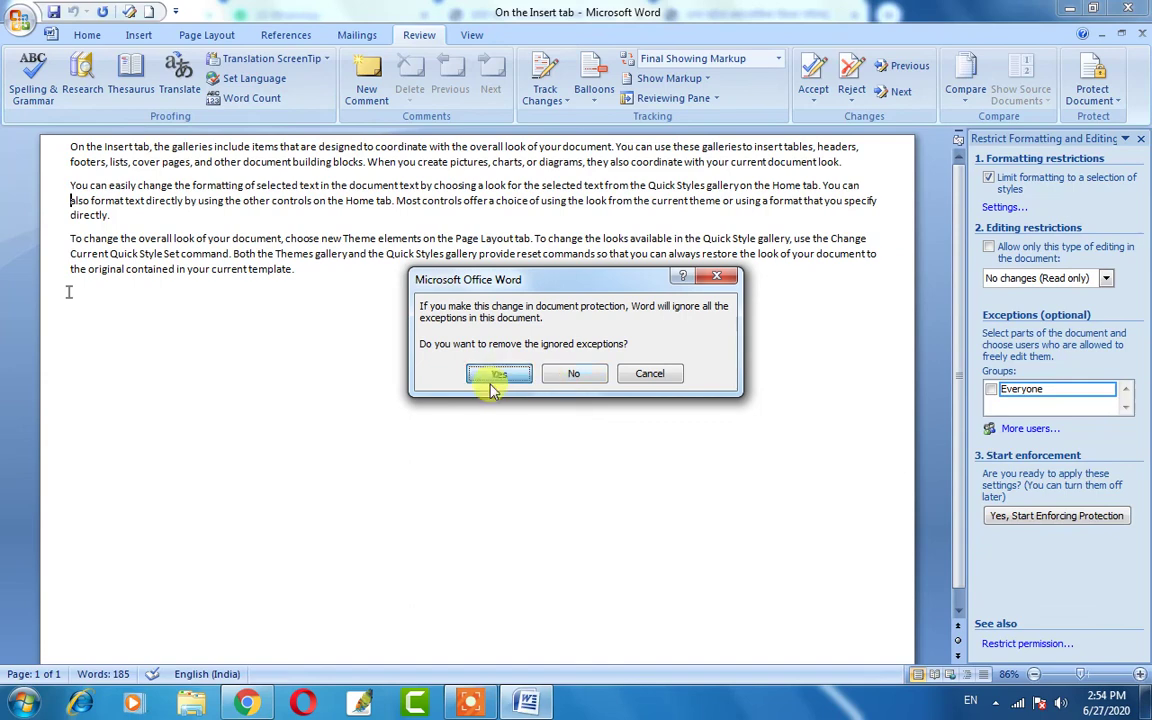
{"action": "left_click", "coordinate": [498, 374]}
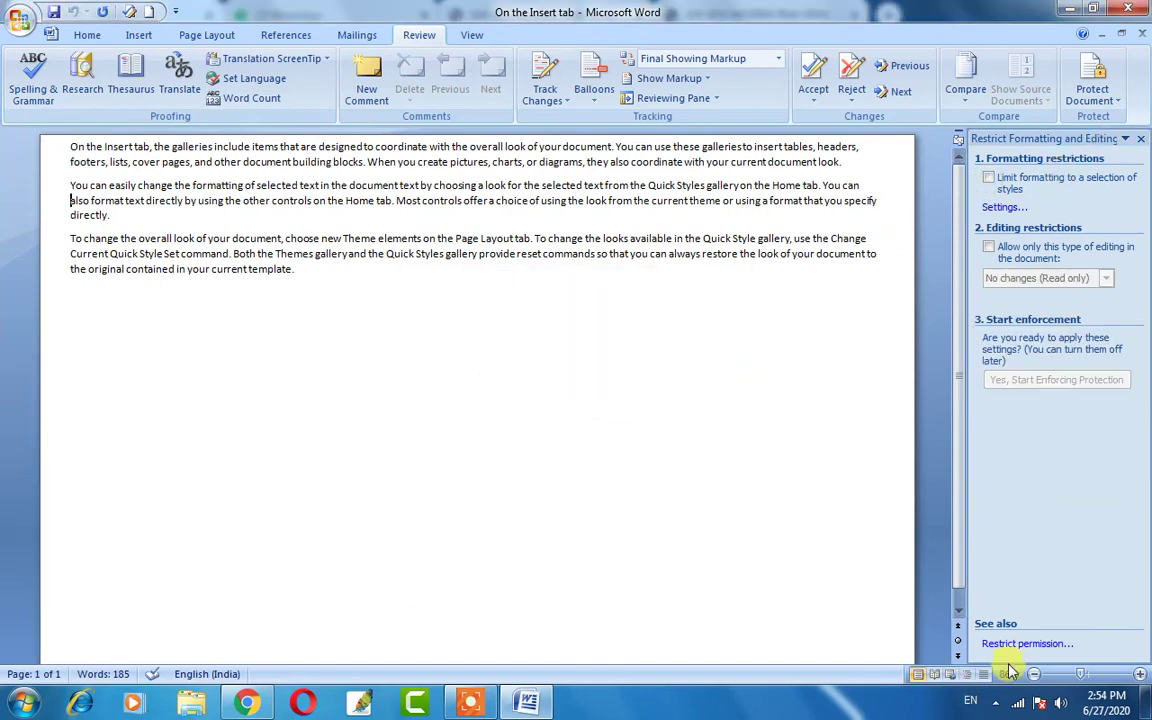
{"action": "left_click", "coordinate": [303, 241]}
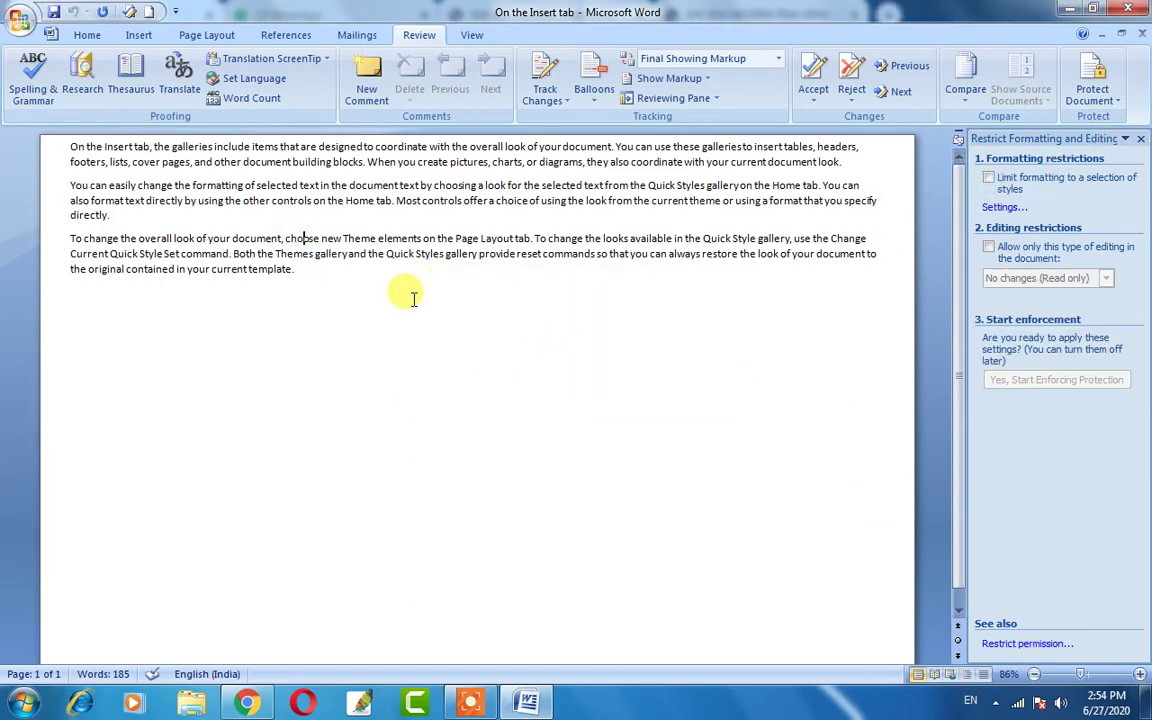
Type 'jhjjjjtyyrhjh' into the word 'choose', close the restrictions pane, and check the Protect and Balloons menus.
{"action": "type", "text": "jhjjjjtyyr"}
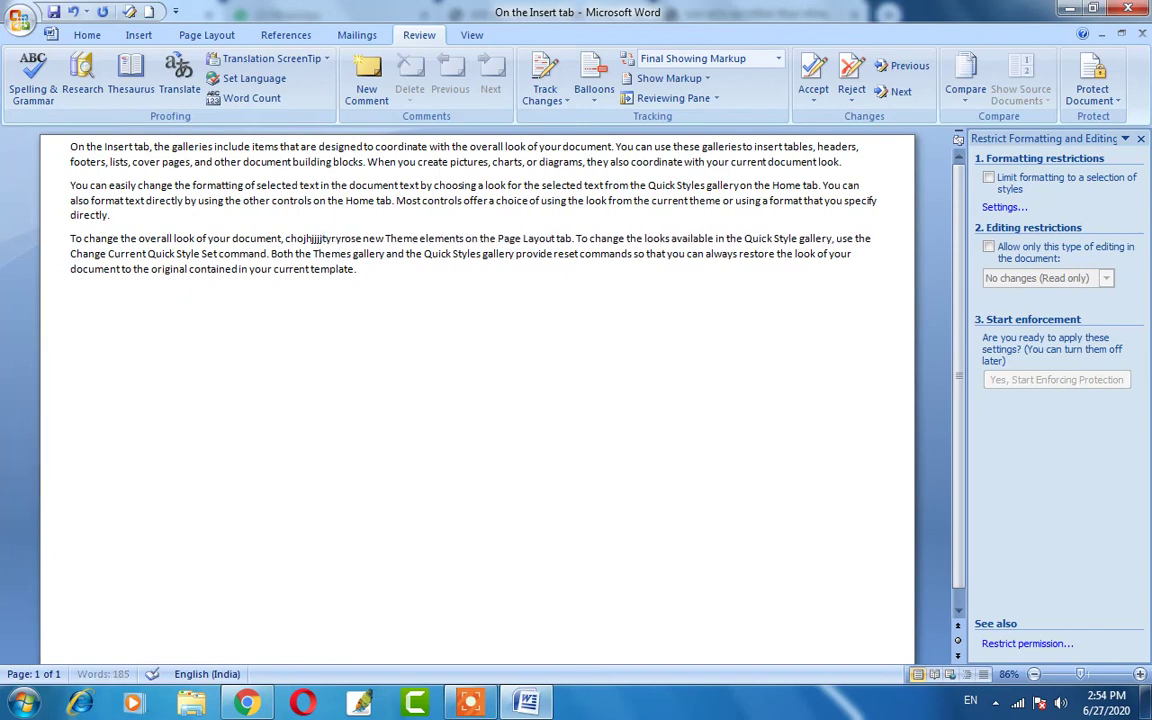
{"action": "type", "text": "hjh"}
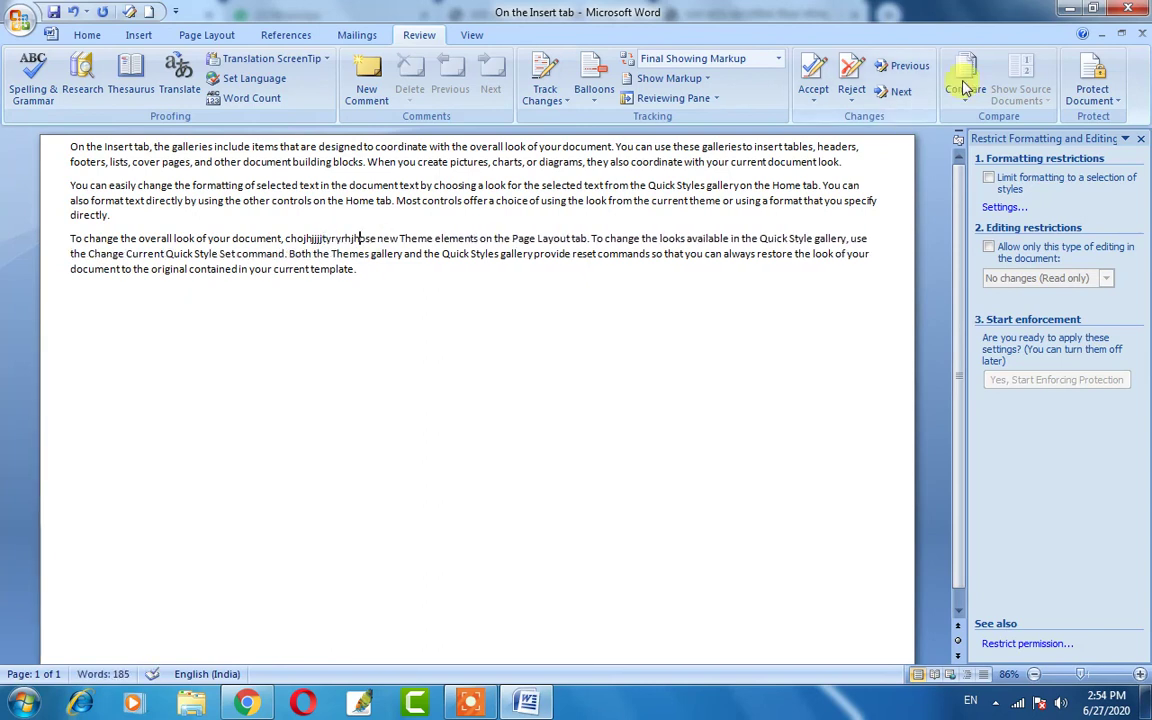
{"action": "left_click", "coordinate": [1140, 138]}
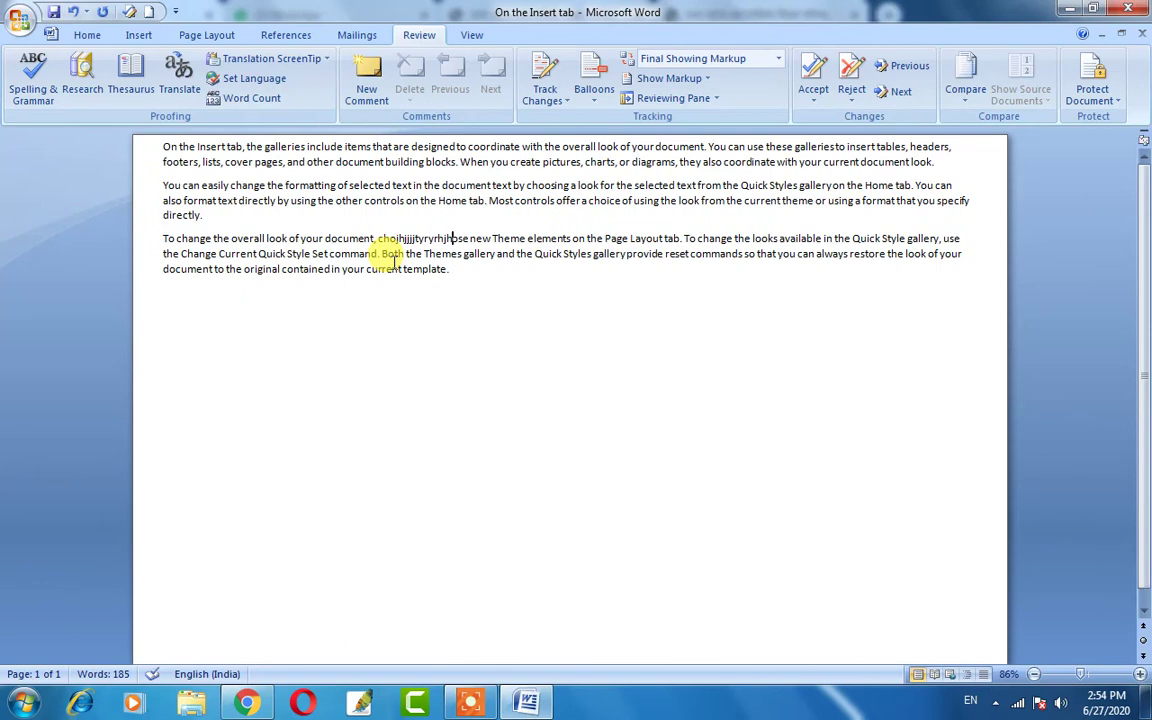
{"action": "left_click", "coordinate": [1118, 102]}
{"action": "left_click", "coordinate": [1120, 102]}
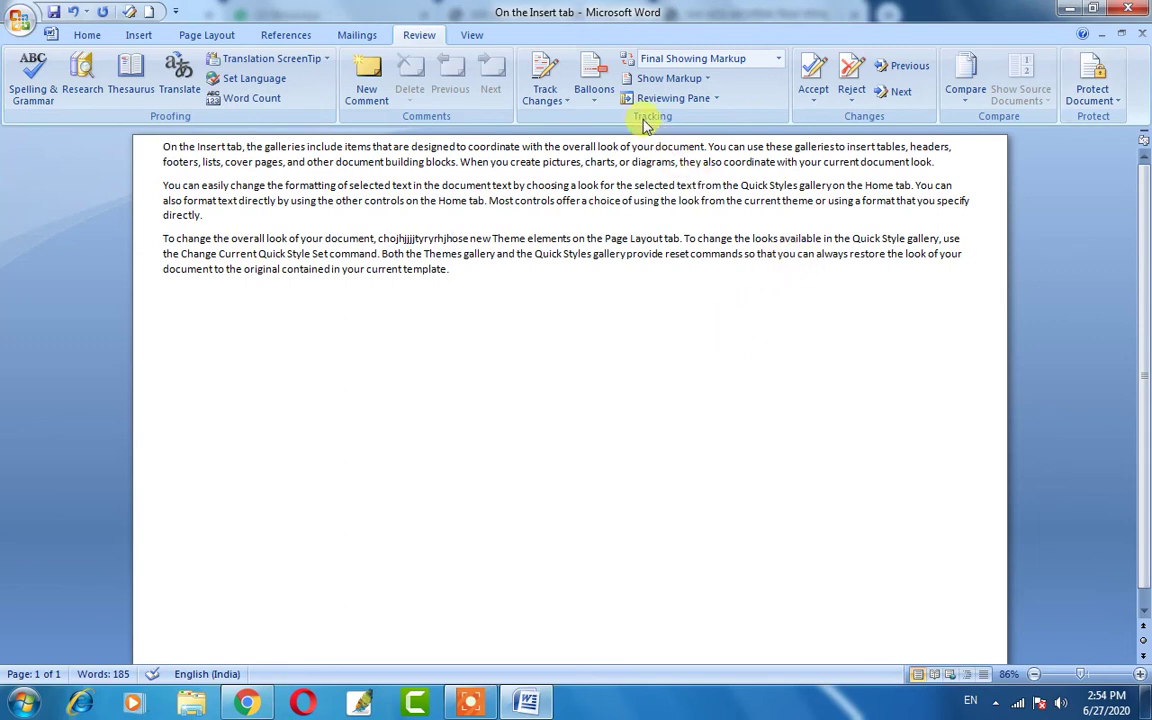
{"action": "left_click", "coordinate": [598, 100]}
{"action": "left_click", "coordinate": [672, 250]}
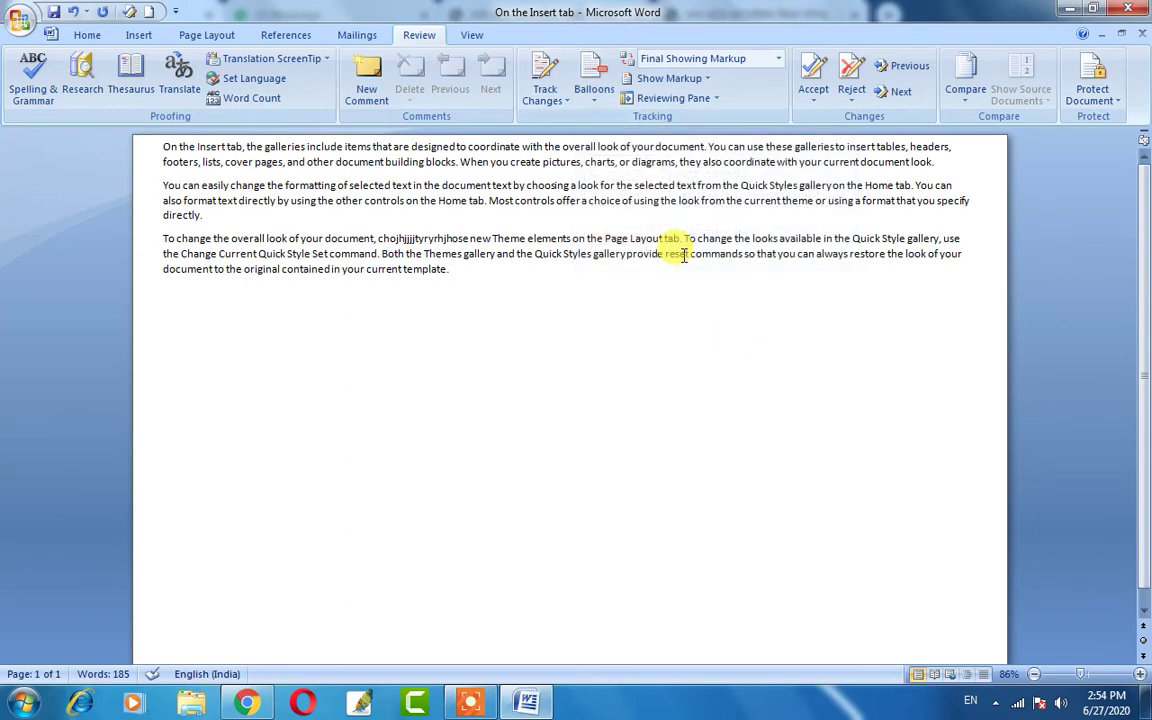